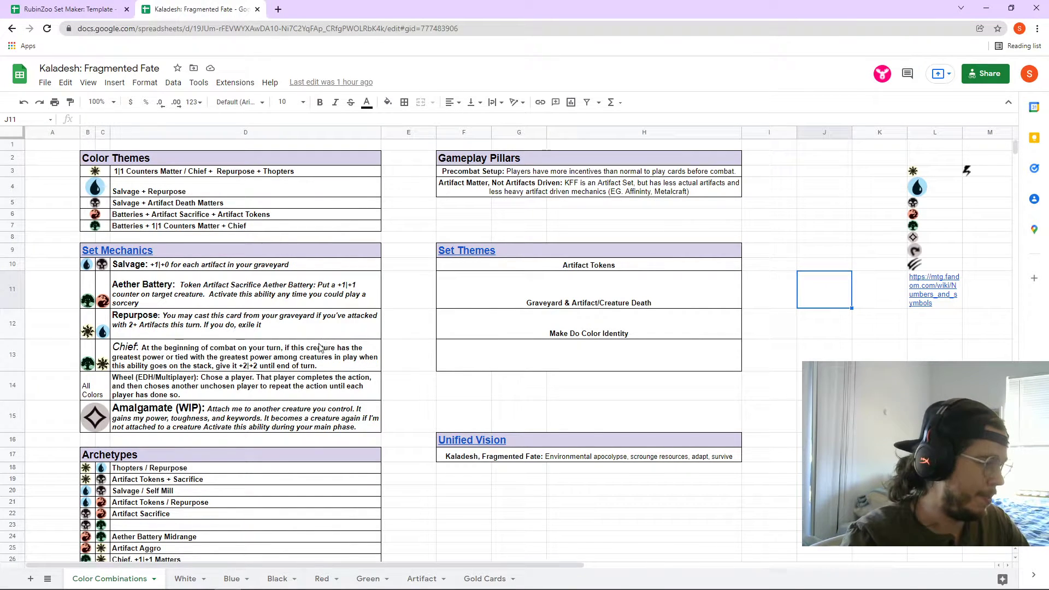
# - Preview the Unified Vision and Set Themes heading links, then dismiss the preview
pyautogui.scroll(-1, 321, 350)
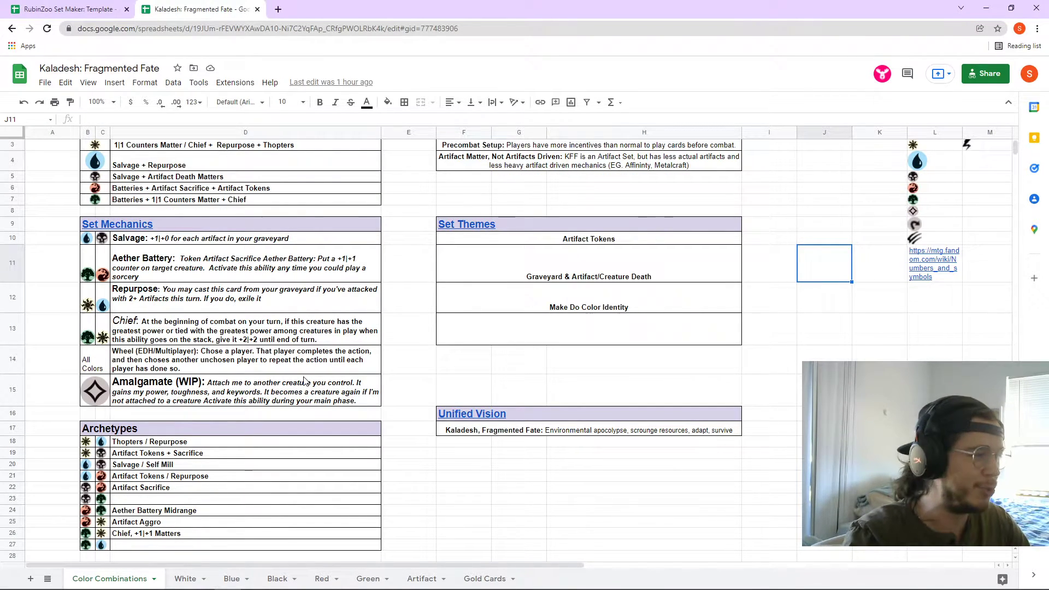
pyautogui.scroll(1, 304, 380)
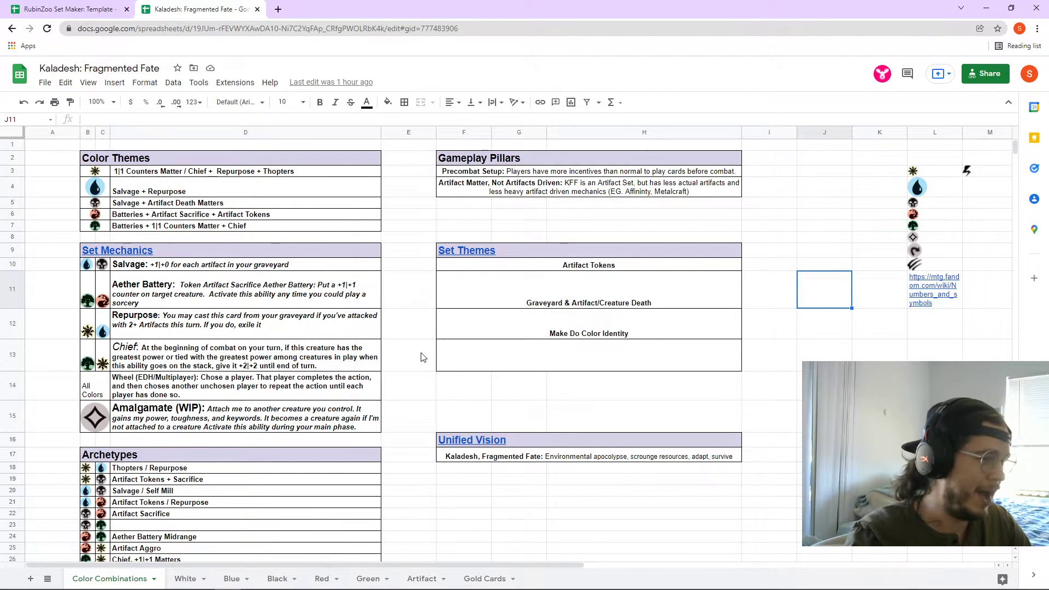
pyautogui.click(465, 442)
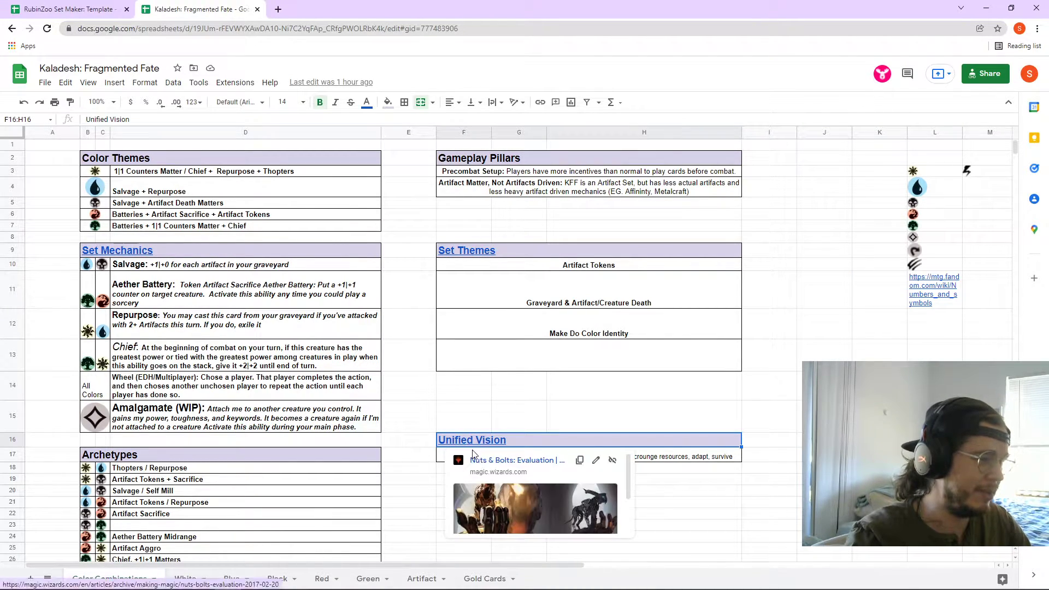
pyautogui.click(474, 253)
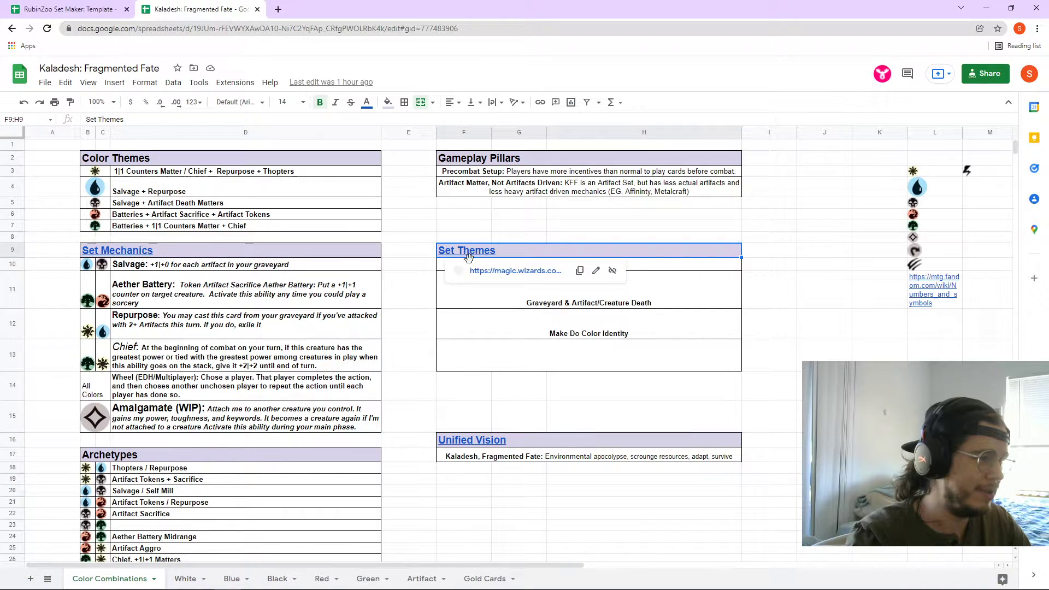
pyautogui.click(431, 419)
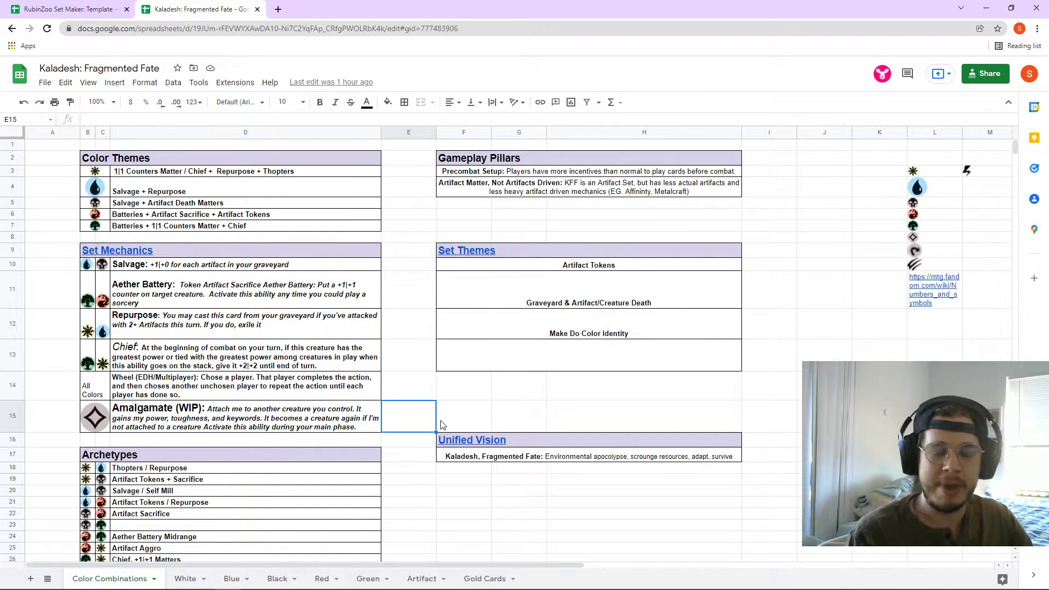
# - Browse the White and Blue card sheets, then return to Color Combinations
pyautogui.scroll(-1, 305, 502)
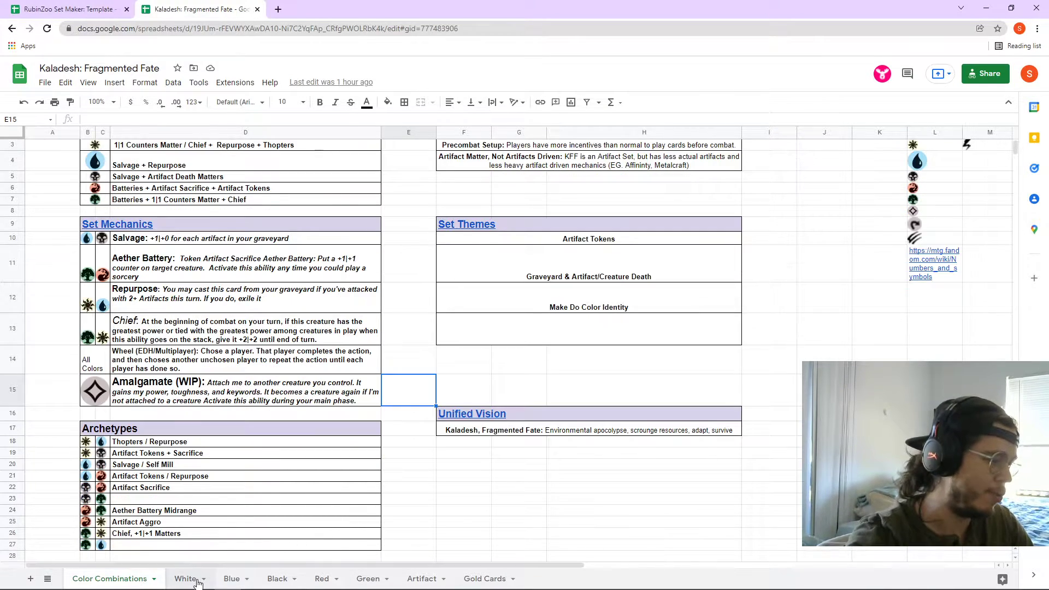
pyautogui.click(188, 578)
pyautogui.click(232, 579)
pyautogui.click(118, 578)
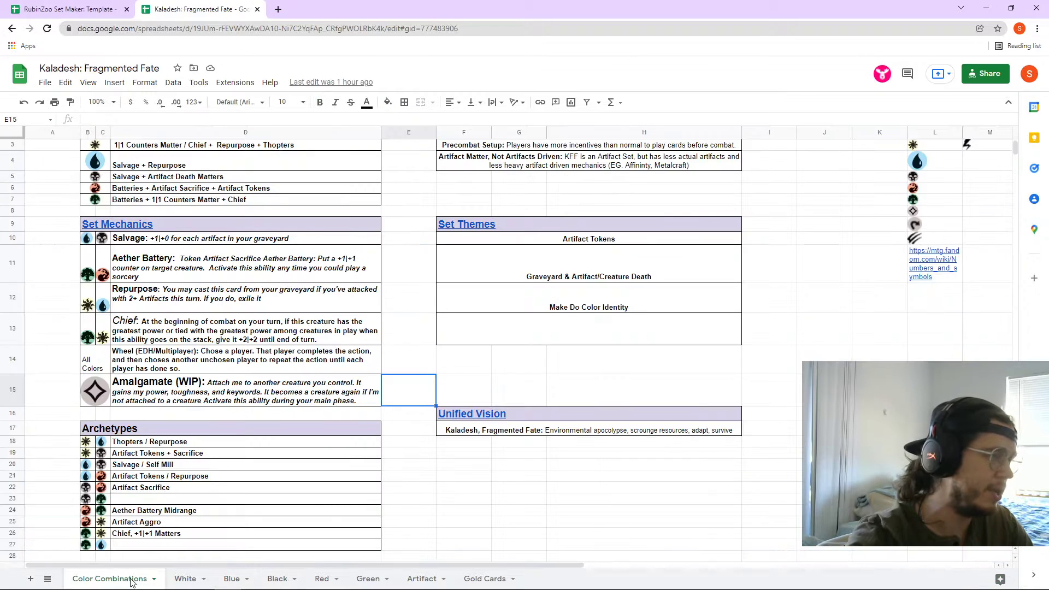
pyautogui.scroll(1, 257, 475)
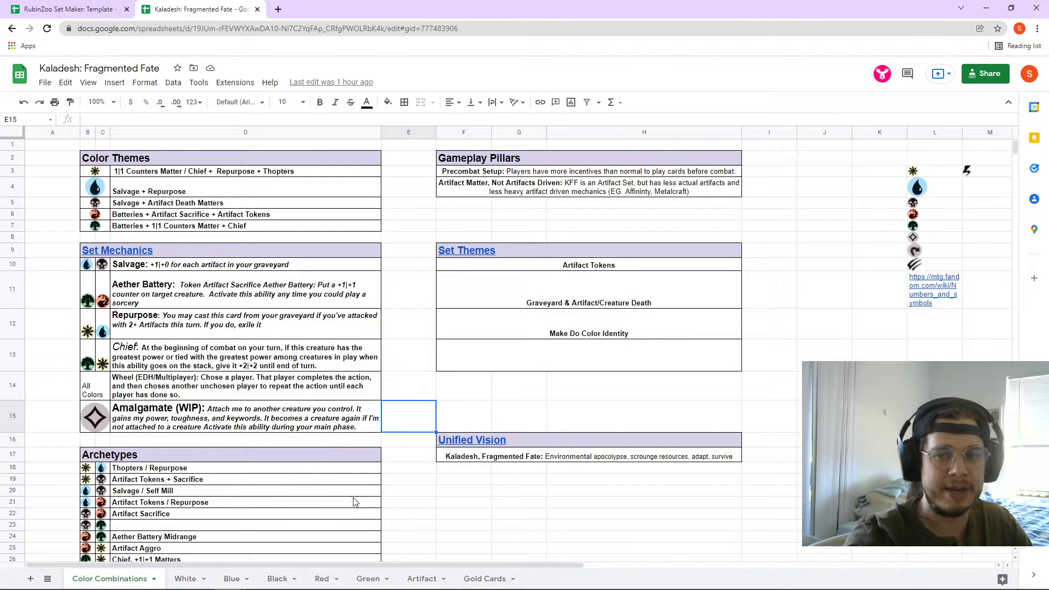
# - Glance at the RubinZoo template, then start editing the Salvage description in D10
pyautogui.click(62, 7)
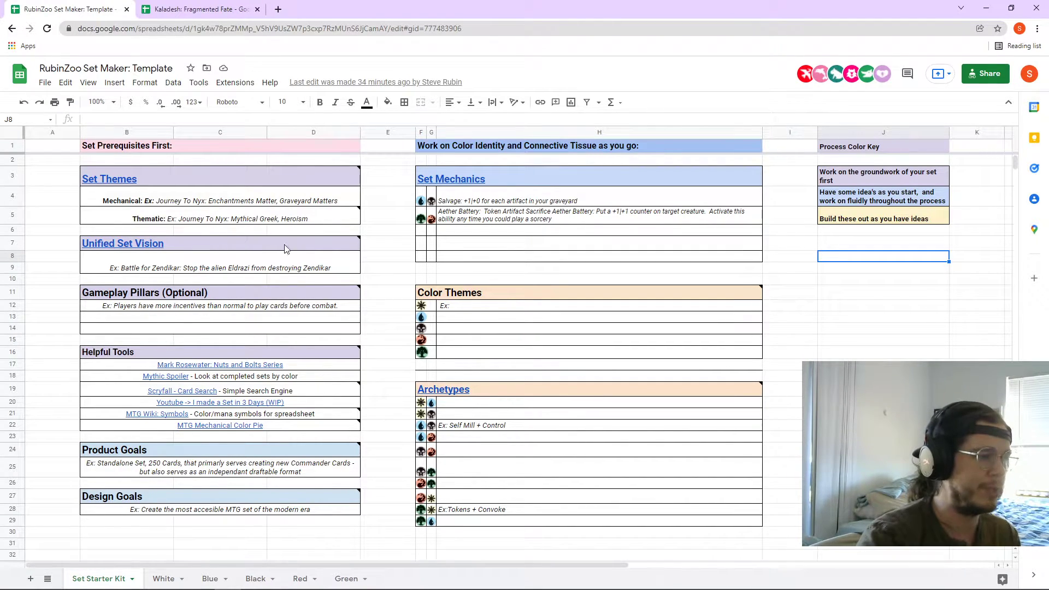
pyautogui.click(208, 9)
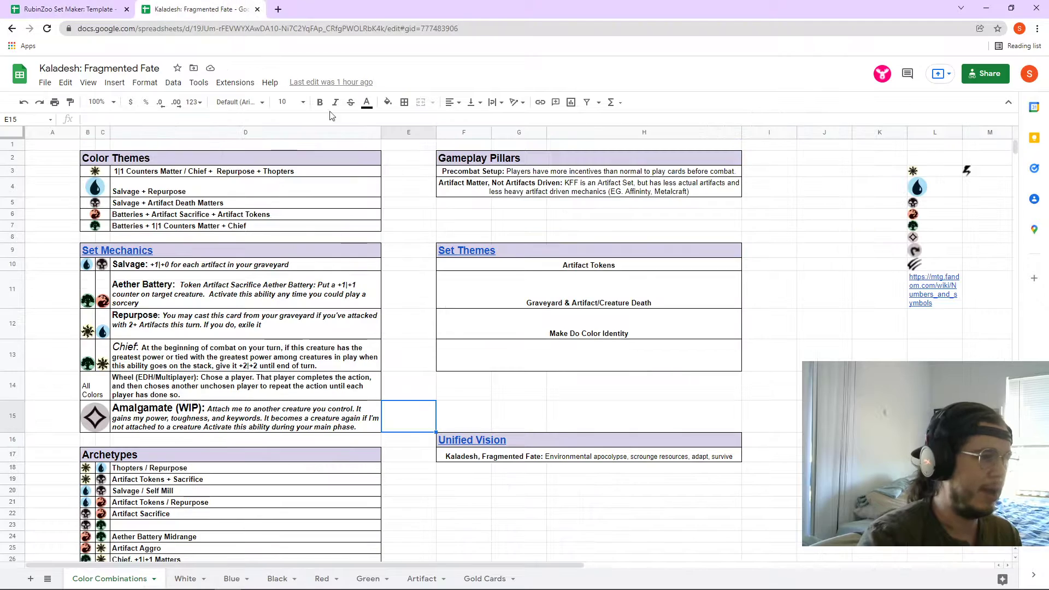
pyautogui.click(218, 265)
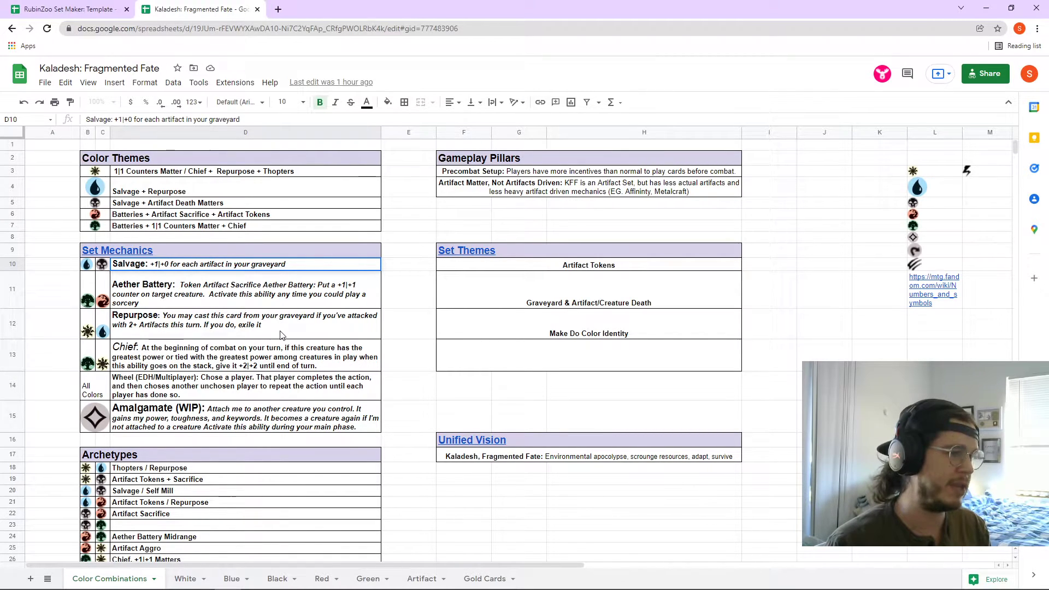
pyautogui.press('Return')
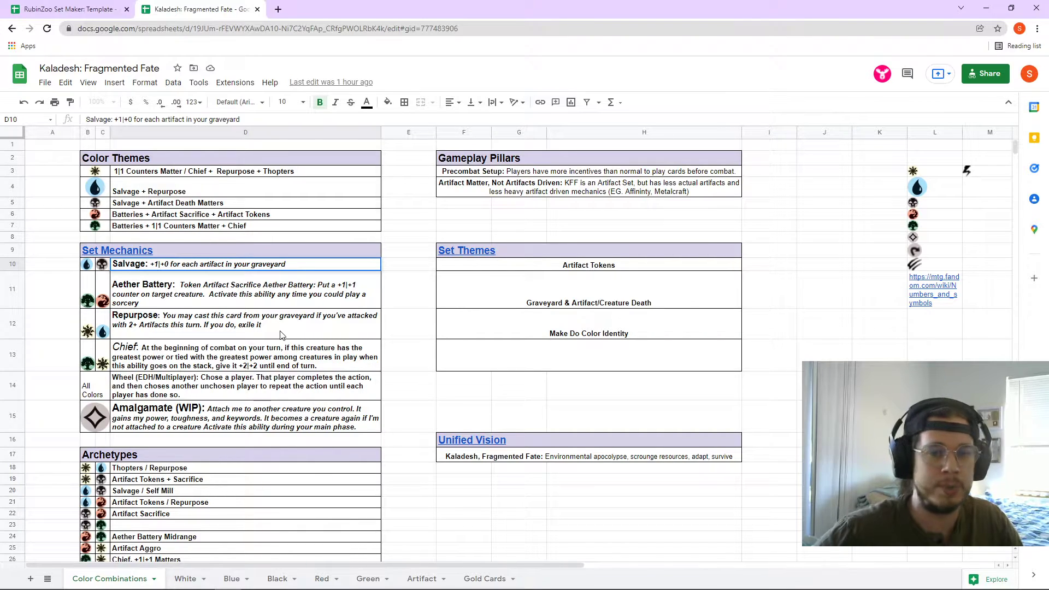
# - Open the Nuts and Bolts article series link from the RubinZoo Set Maker template
pyautogui.click(55, 10)
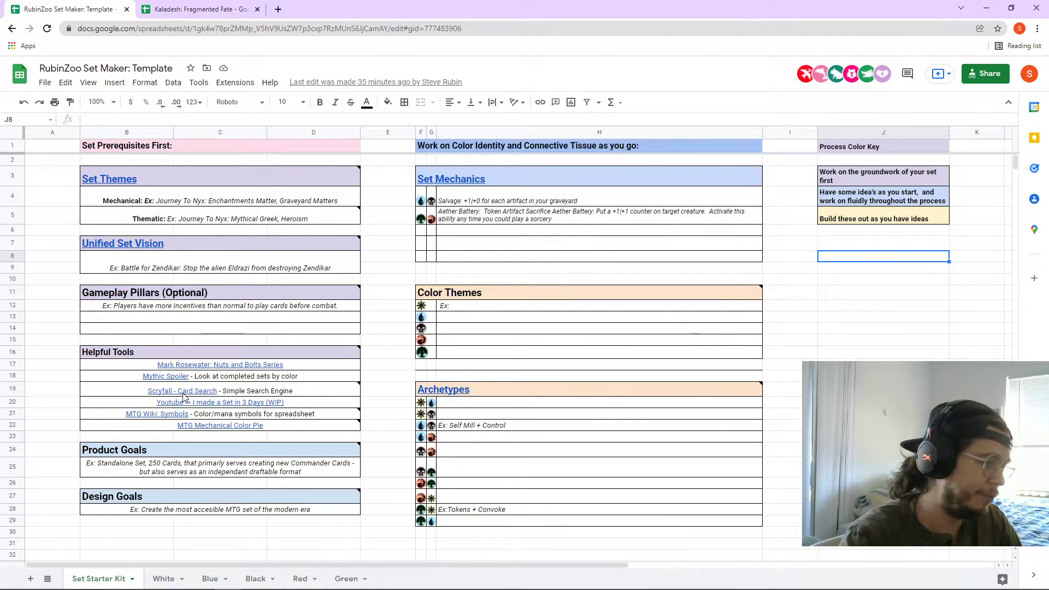
pyautogui.moveTo(185, 397)
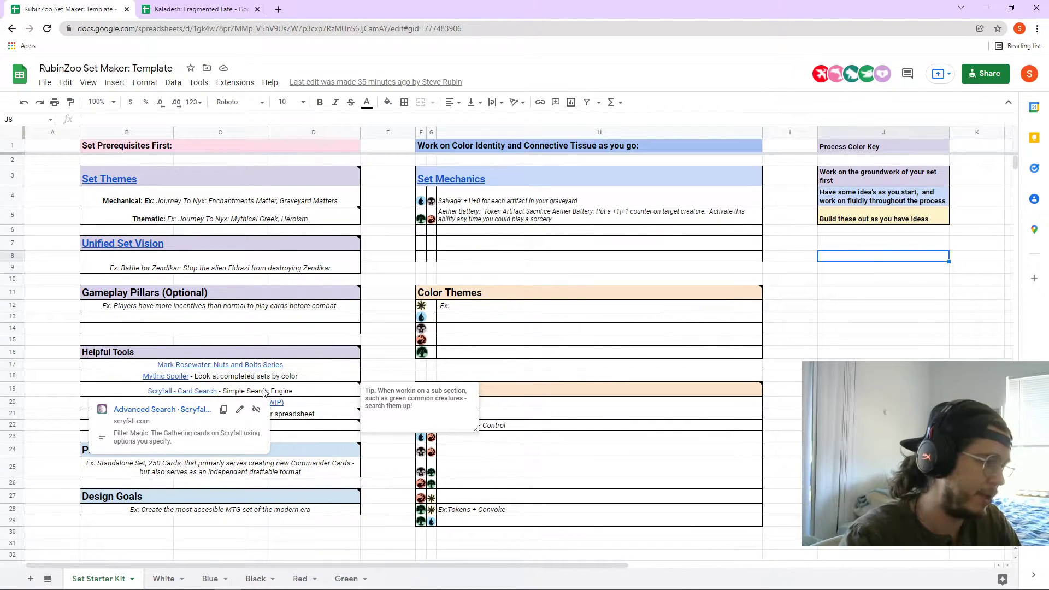
pyautogui.moveTo(259, 368)
pyautogui.click(200, 385)
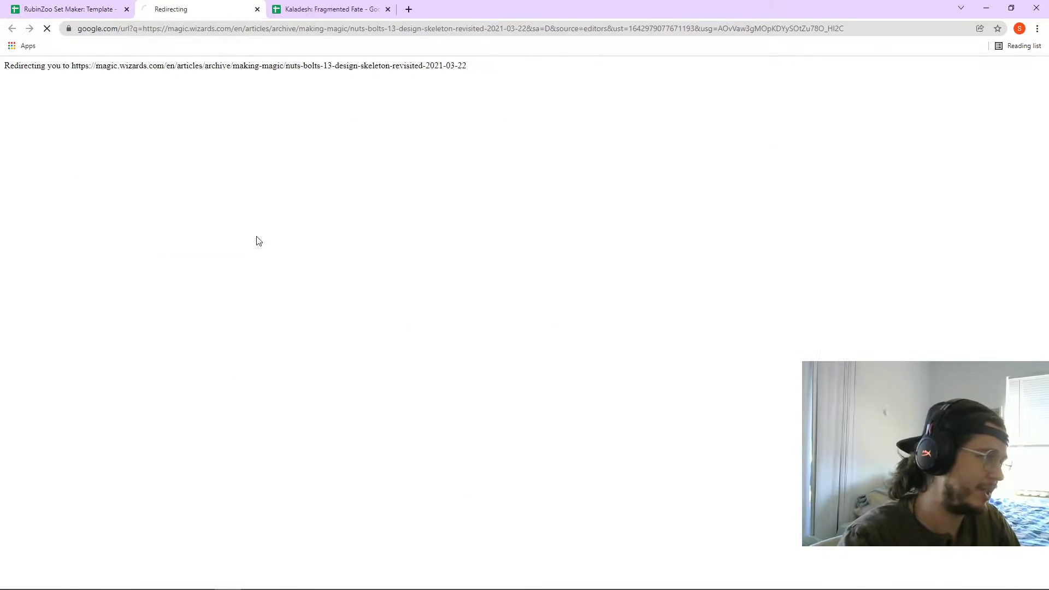
# - Read the white common creature keywords, highlighting the creature curve lines
pyautogui.scroll(-20, 428, 350)
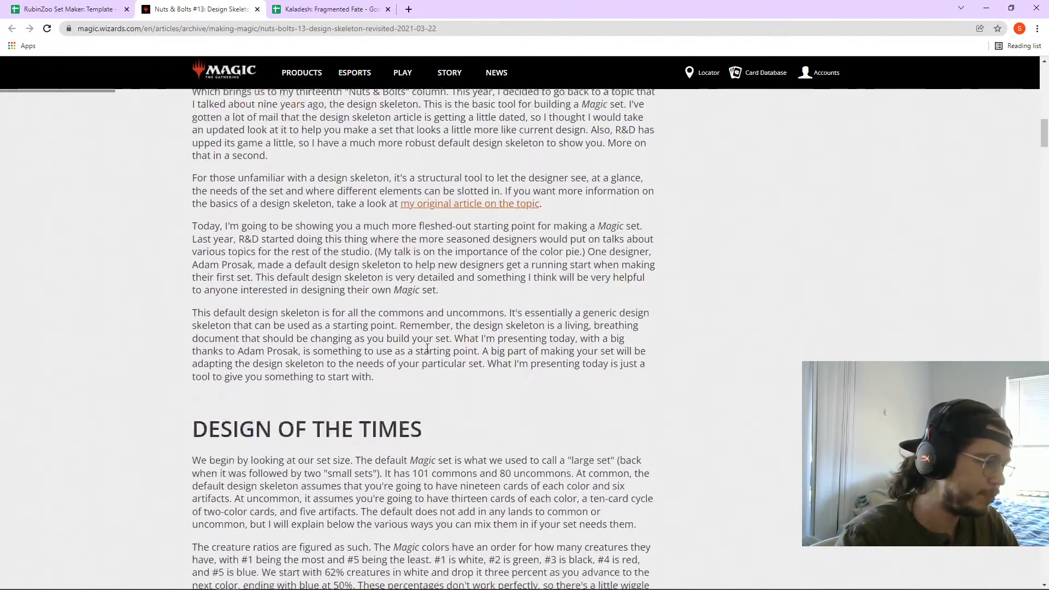
pyautogui.scroll(-14, 426, 348)
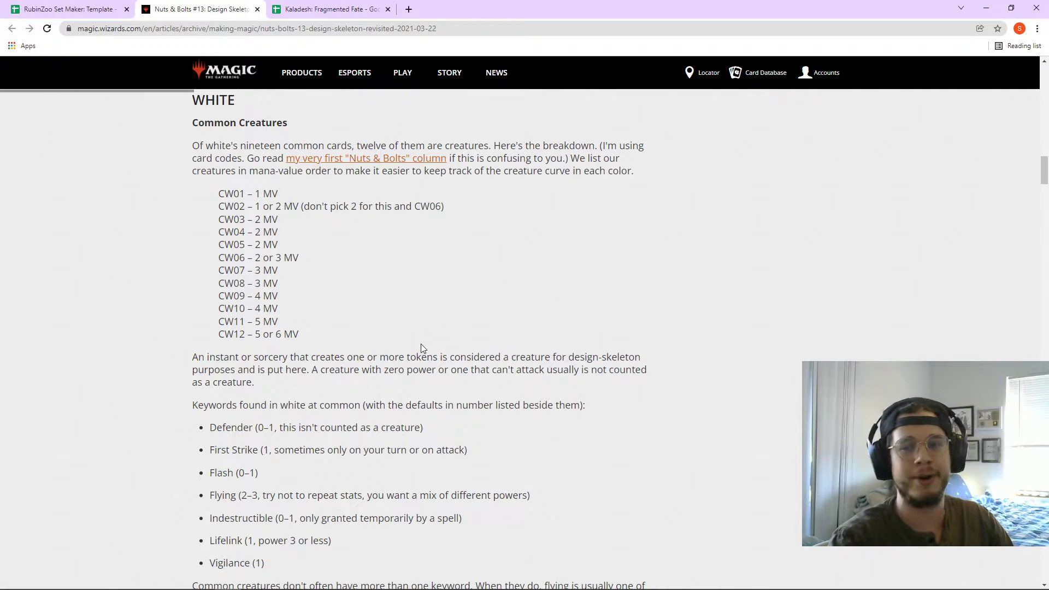
pyautogui.scroll(2, 416, 348)
pyautogui.moveTo(325, 465); pyautogui.dragTo(200, 305)
pyautogui.scroll(-4, 353, 394)
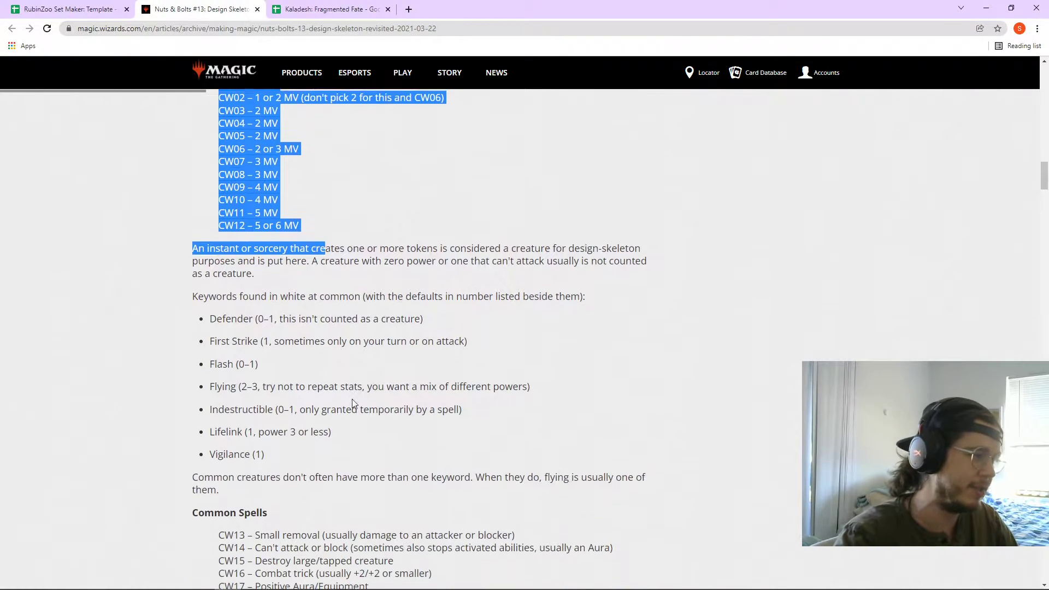
pyautogui.moveTo(221, 341); pyautogui.dragTo(316, 371)
pyautogui.scroll(-1, 330, 376)
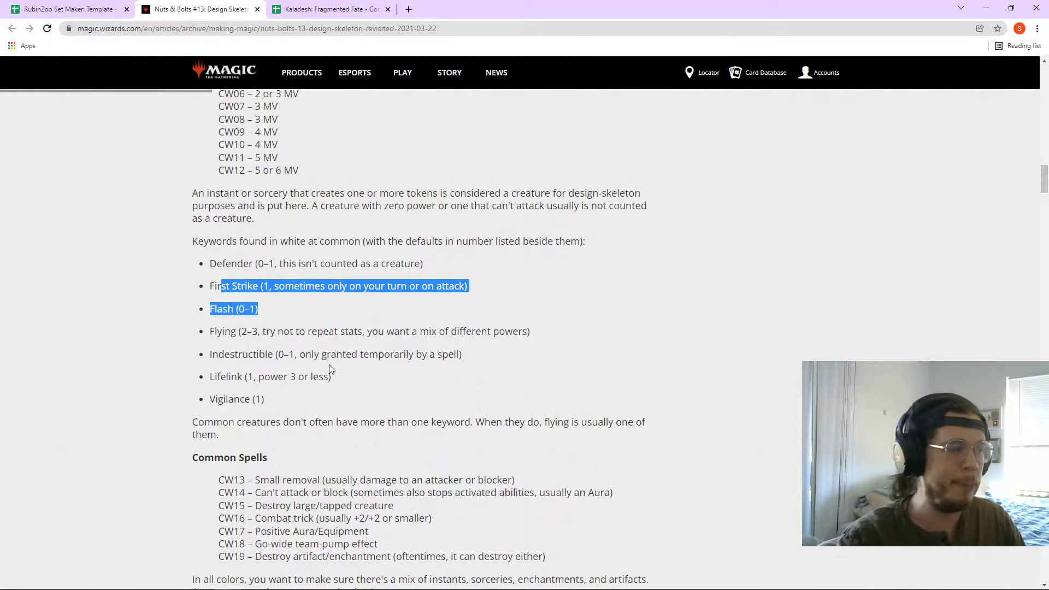
pyautogui.click(307, 313)
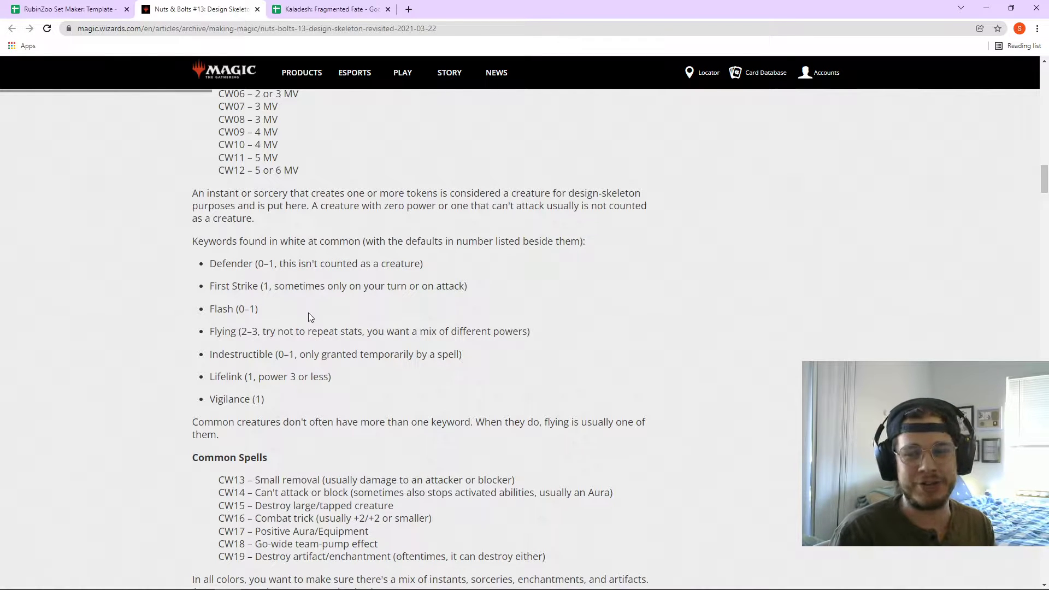
pyautogui.scroll(2, 308, 312)
pyautogui.moveTo(222, 152); pyautogui.dragTo(320, 278)
pyautogui.click(316, 267)
pyautogui.scroll(-6, 315, 267)
pyautogui.scroll(-15, 316, 267)
pyautogui.scroll(-12, 311, 290)
pyautogui.scroll(6, 312, 289)
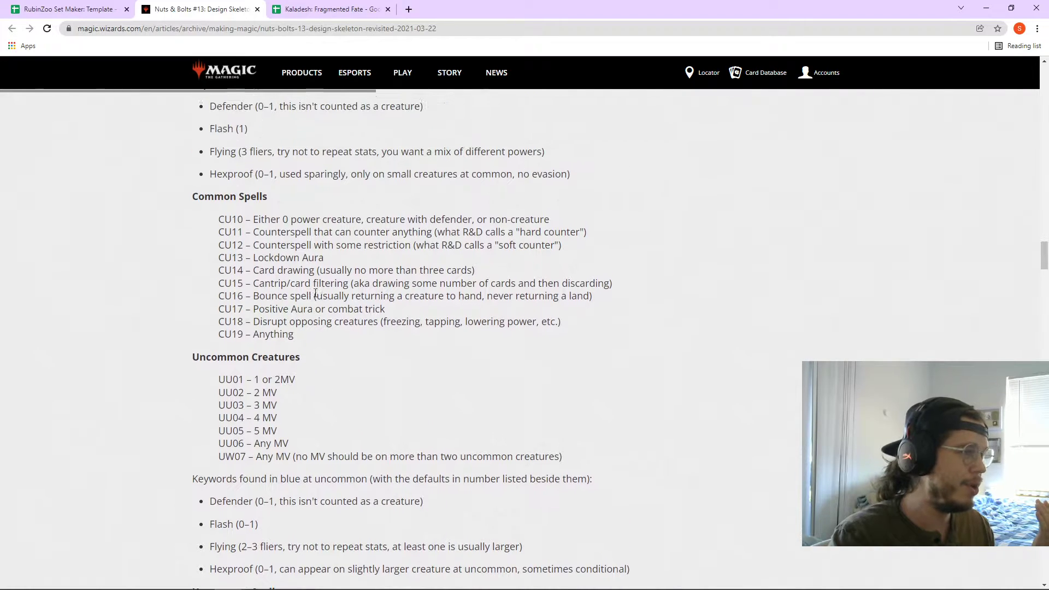
pyautogui.moveTo(312, 234); pyautogui.dragTo(589, 235)
pyautogui.click(622, 249)
pyautogui.moveTo(356, 259); pyautogui.dragTo(253, 246)
pyautogui.click(310, 275)
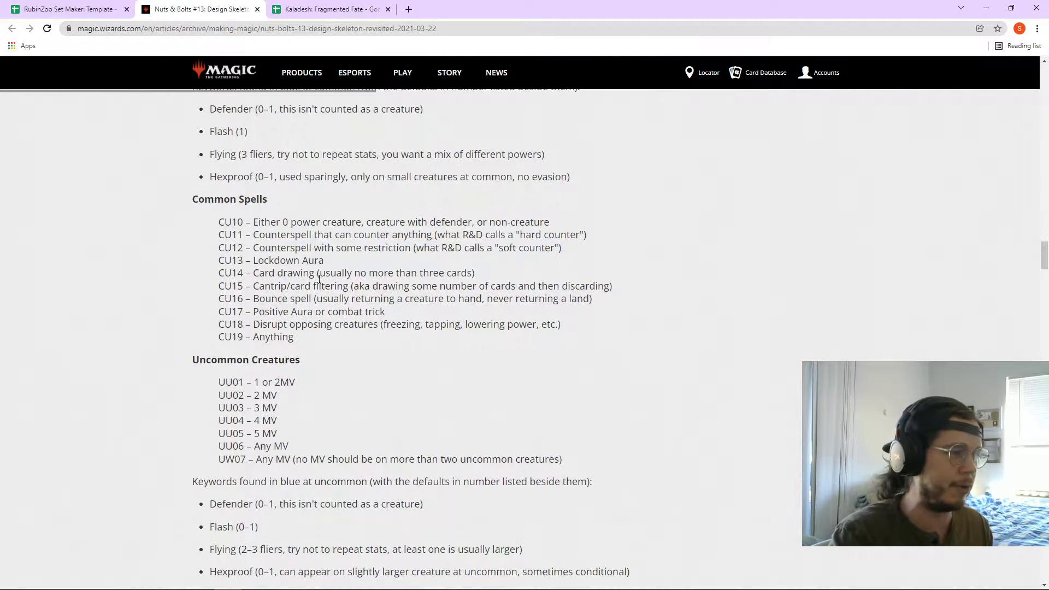
pyautogui.moveTo(459, 279); pyautogui.dragTo(254, 309)
pyautogui.click(343, 352)
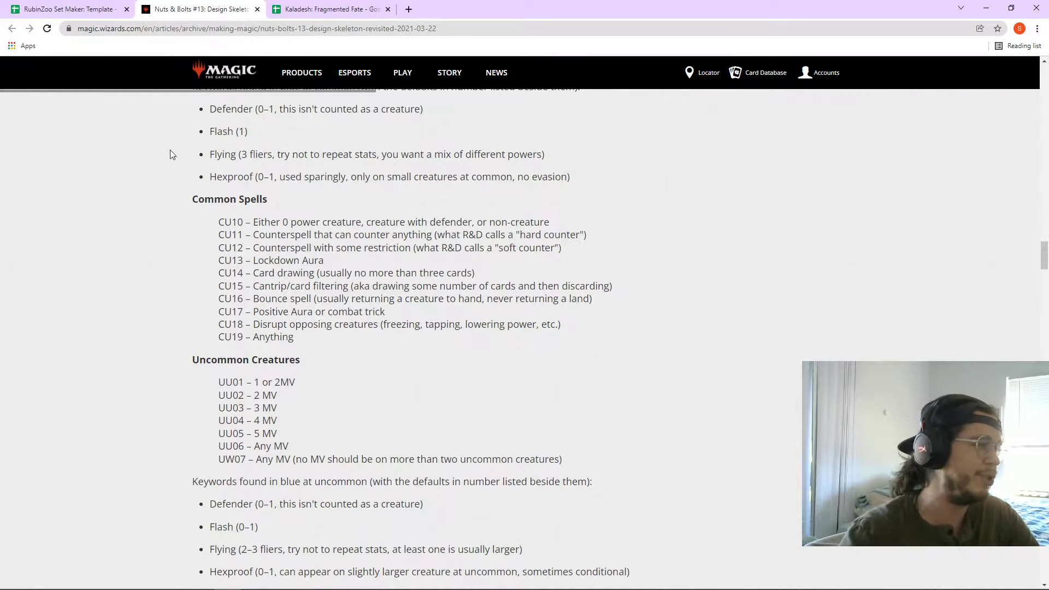
# - Check the Nuts & Bolts article tab, ending back on the RubinZoo Set Maker spreadsheet
pyautogui.click(114, 10)
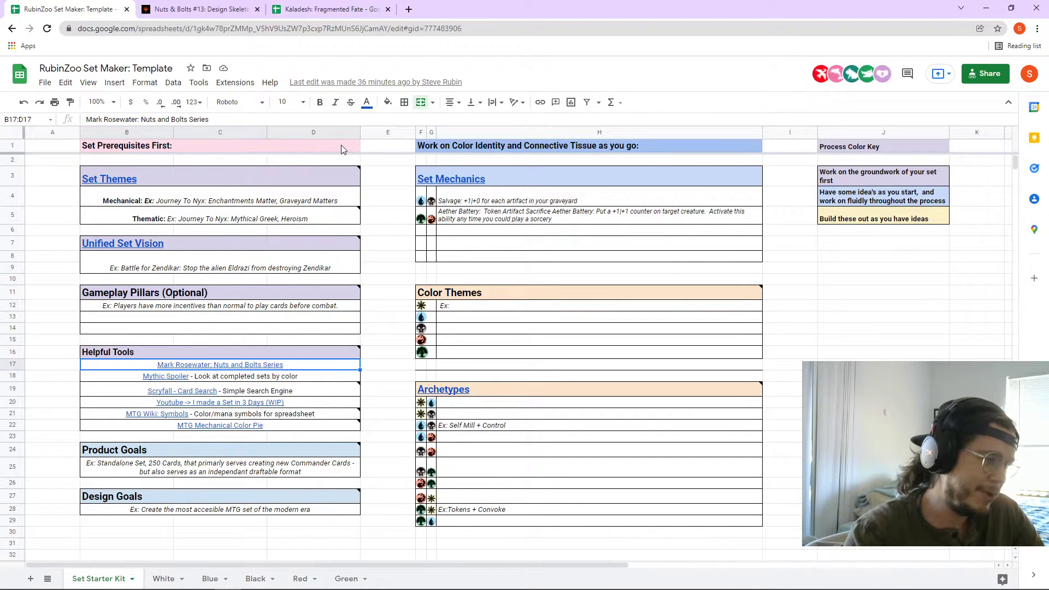
pyautogui.click(244, 8)
pyautogui.click(93, 9)
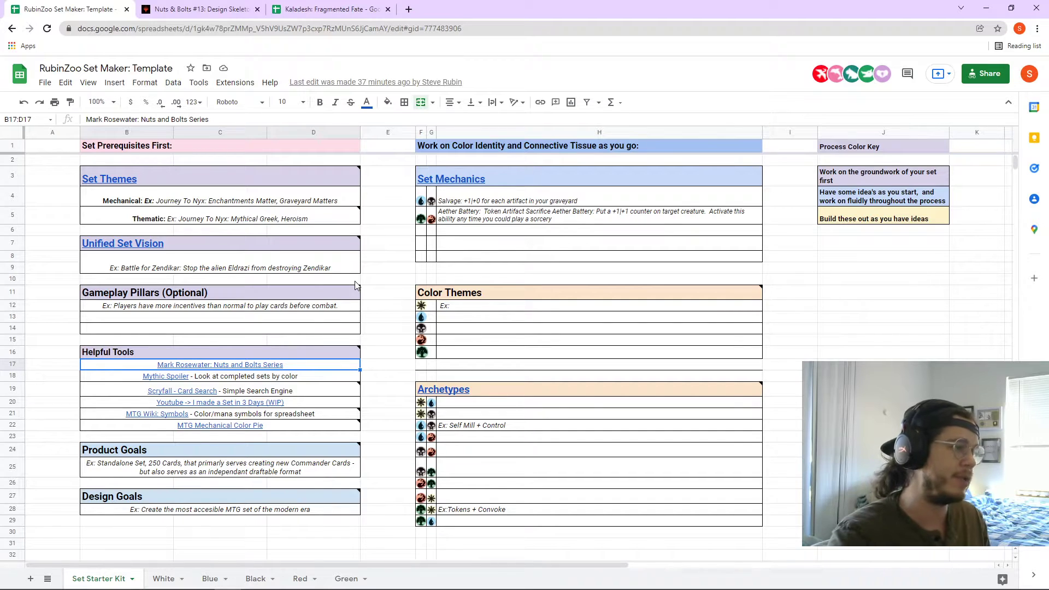
# - Read the Nuts & Bolts #12 Your Themes section on color, card type, subtype, supertype and zone themes
pyautogui.moveTo(128, 185)
pyautogui.click(143, 201)
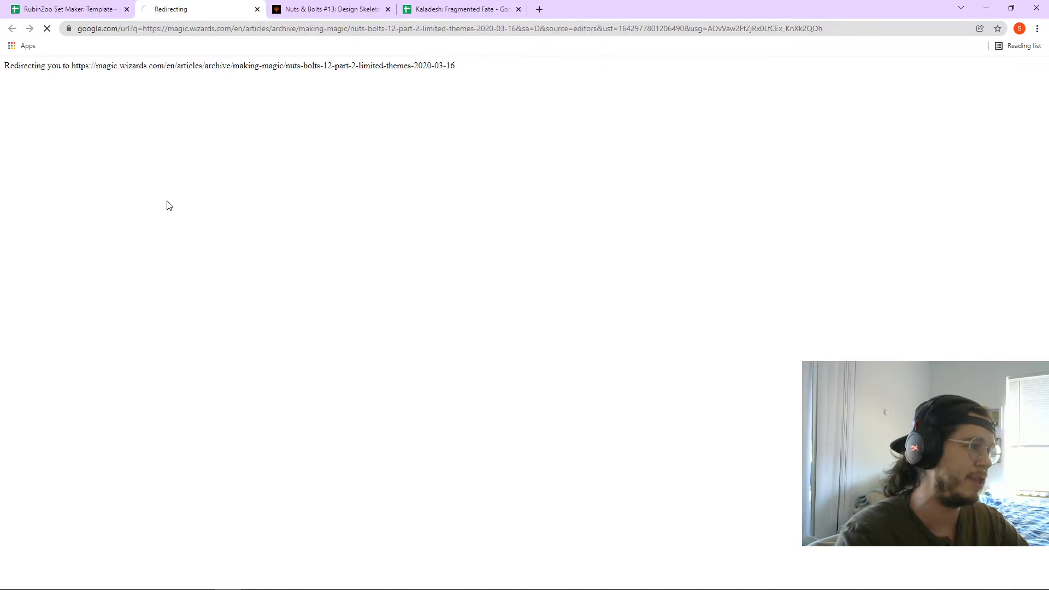
pyautogui.scroll(-3, 184, 224)
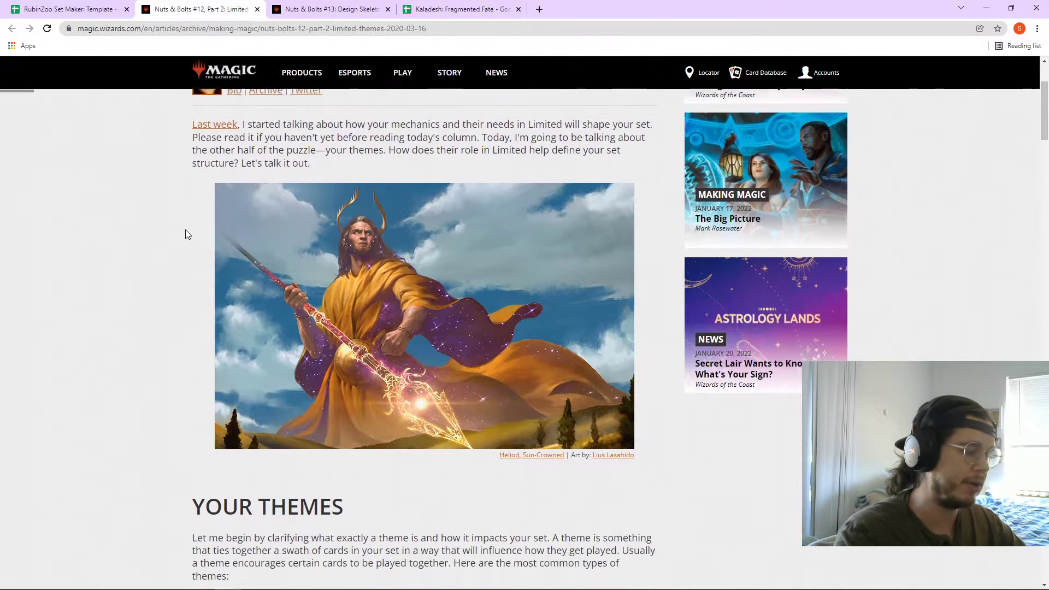
pyautogui.scroll(-5, 185, 229)
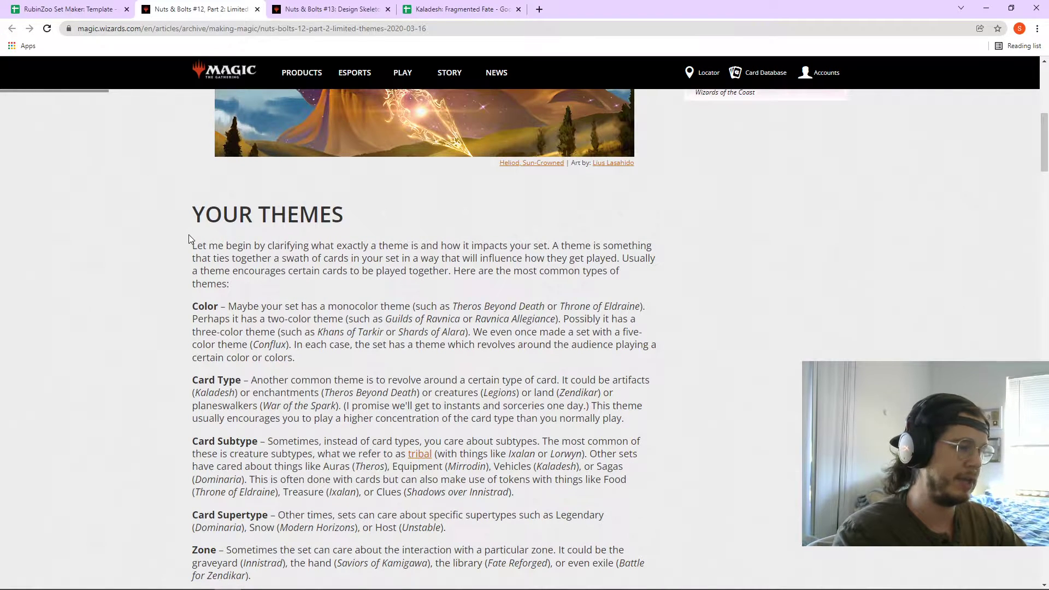
pyautogui.scroll(-1, 188, 239)
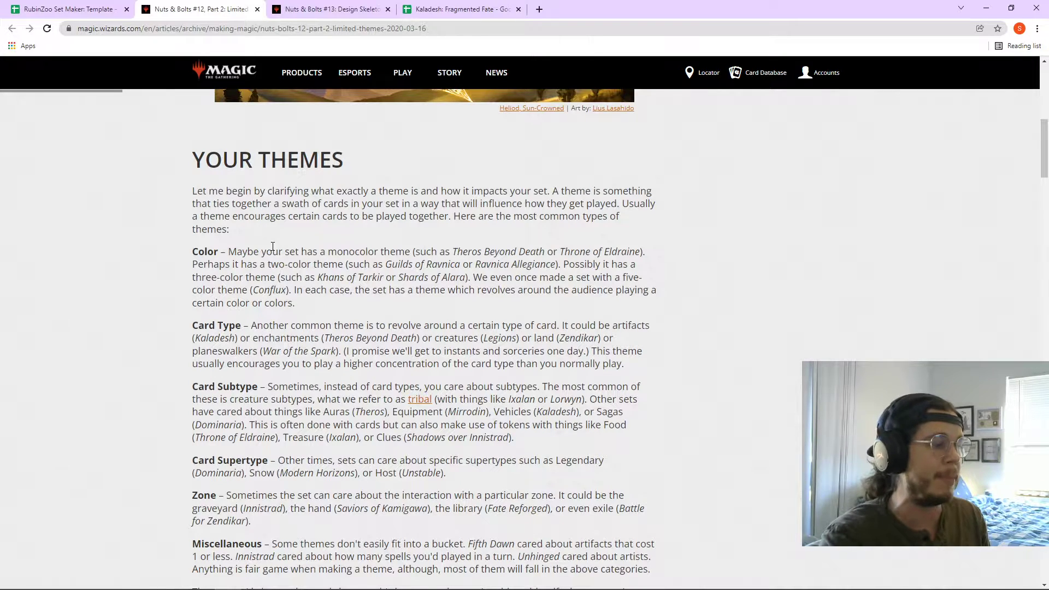
pyautogui.scroll(-1, 262, 241)
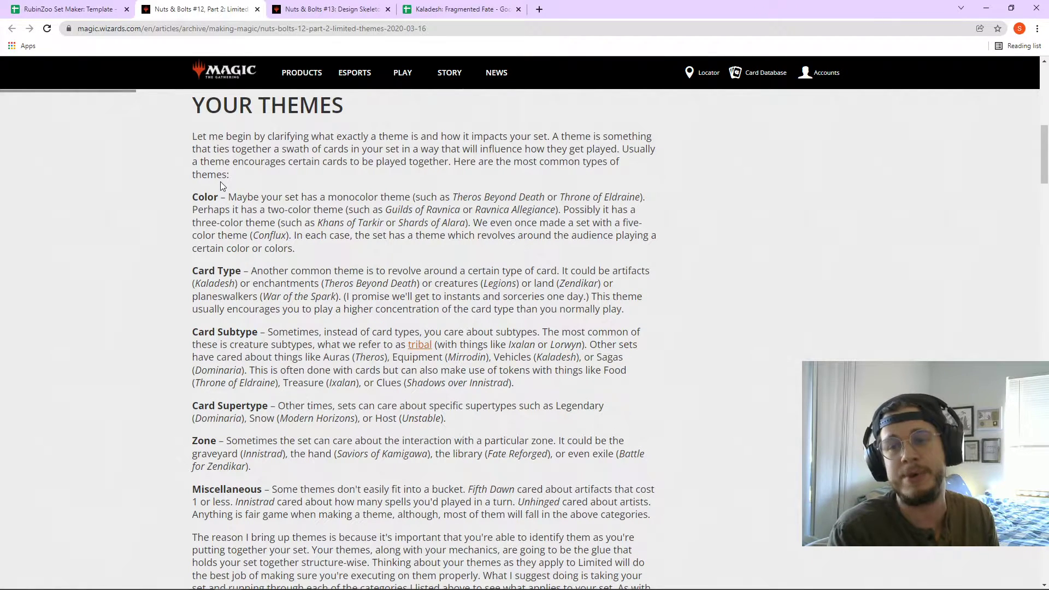
pyautogui.click(68, 9)
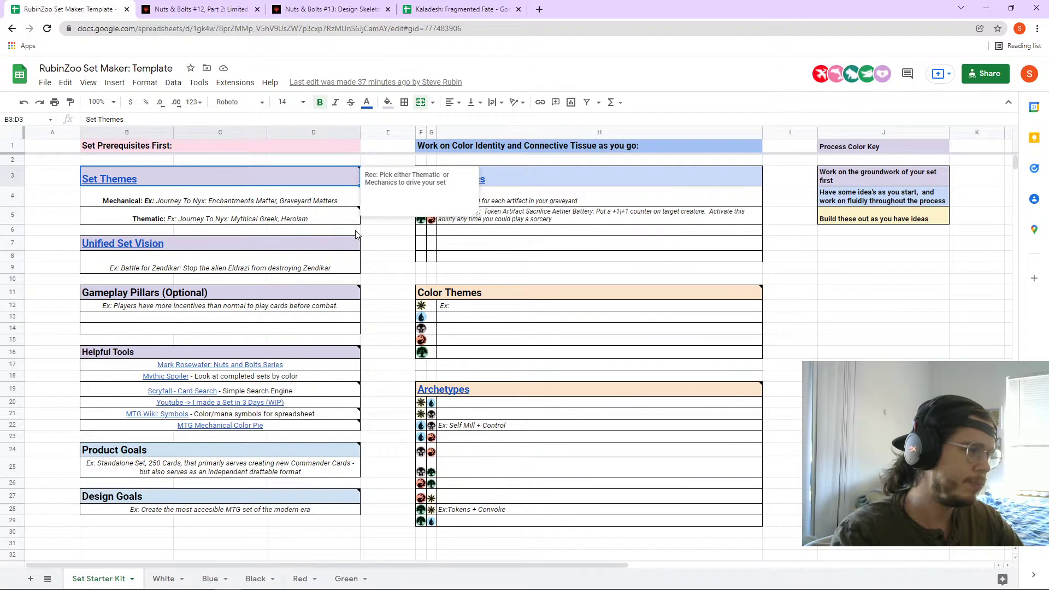
# - Read the mechanical and thematic examples in B4 and B5, then move Kaladesh to second tab
pyautogui.click(210, 204)
pyautogui.click(224, 221)
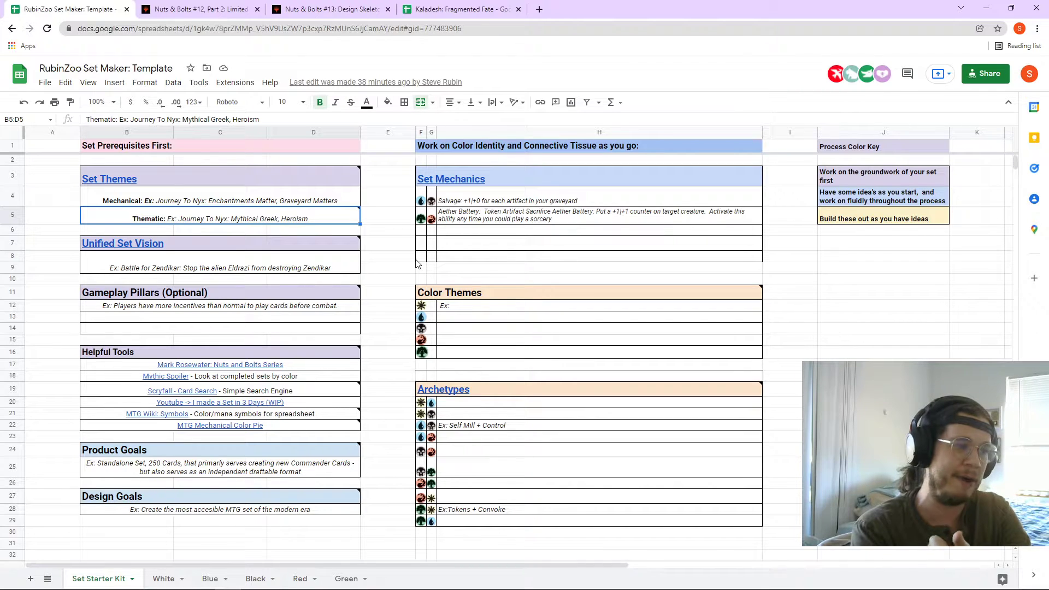
pyautogui.moveTo(459, 9); pyautogui.dragTo(202, 8)
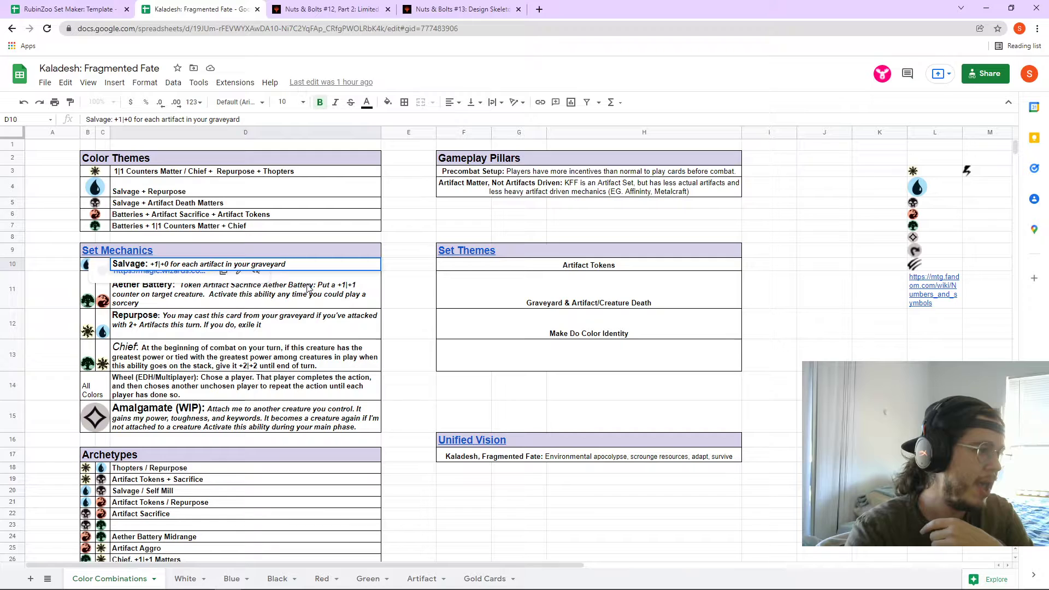
# - In a new browser tab, search for 'detail design'
pyautogui.scroll(-4, 350, 311)
pyautogui.scroll(3, 364, 318)
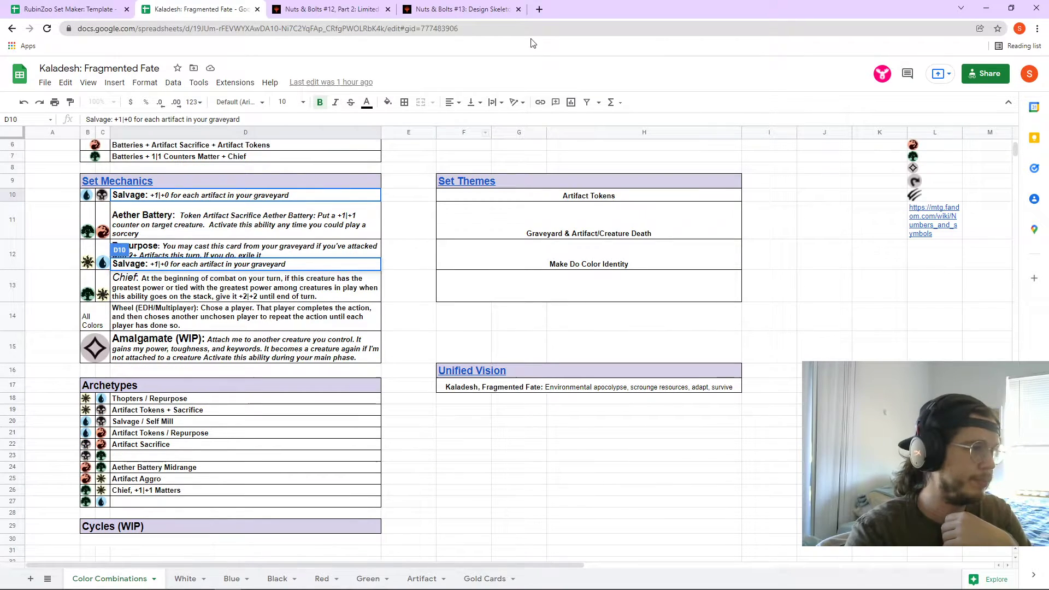
pyautogui.click(539, 9)
pyautogui.write('frag')
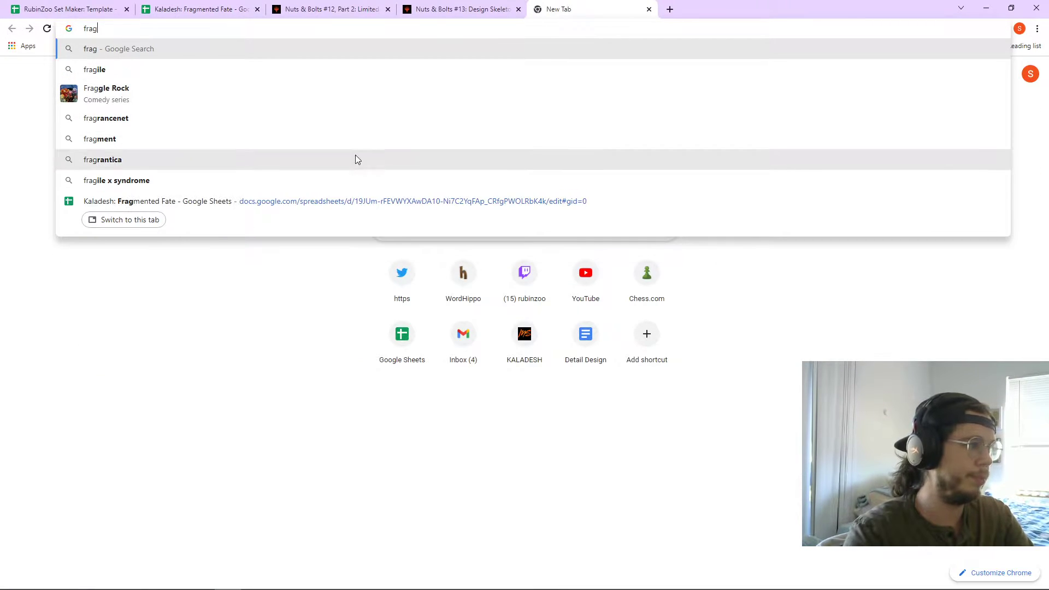
pyautogui.press('BackSpace')
pyautogui.press('BackSpace')
pyautogui.press('BackSpace')
pyautogui.press('BackSpace')
pyautogui.write('detail design')
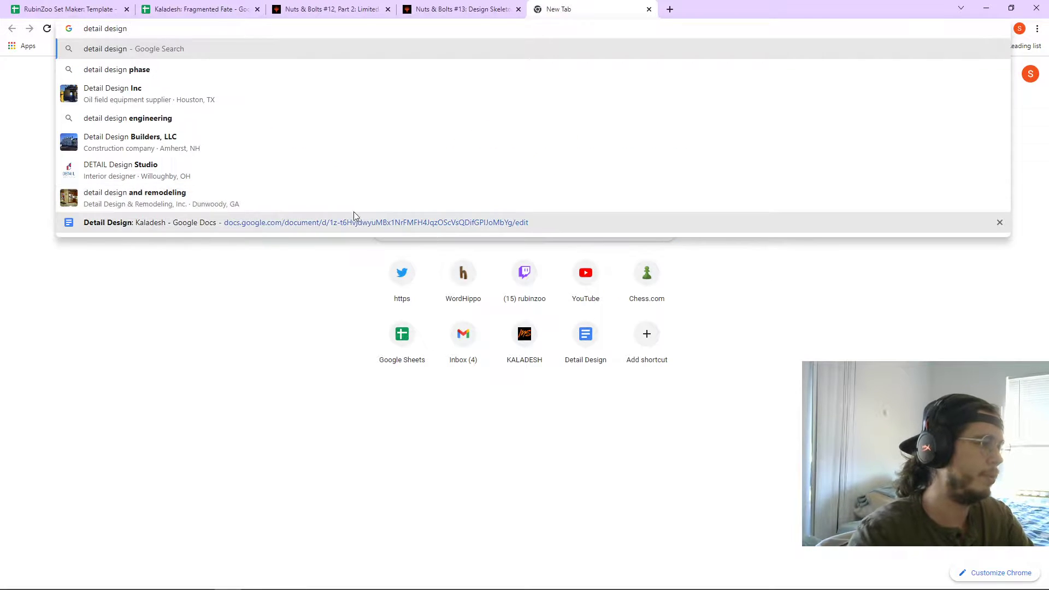
# - Open Detail Design: Kaladesh, move its tab to third, skim it, and return to the spreadsheet
pyautogui.click(355, 221)
pyautogui.moveTo(582, 9); pyautogui.dragTo(350, 9)
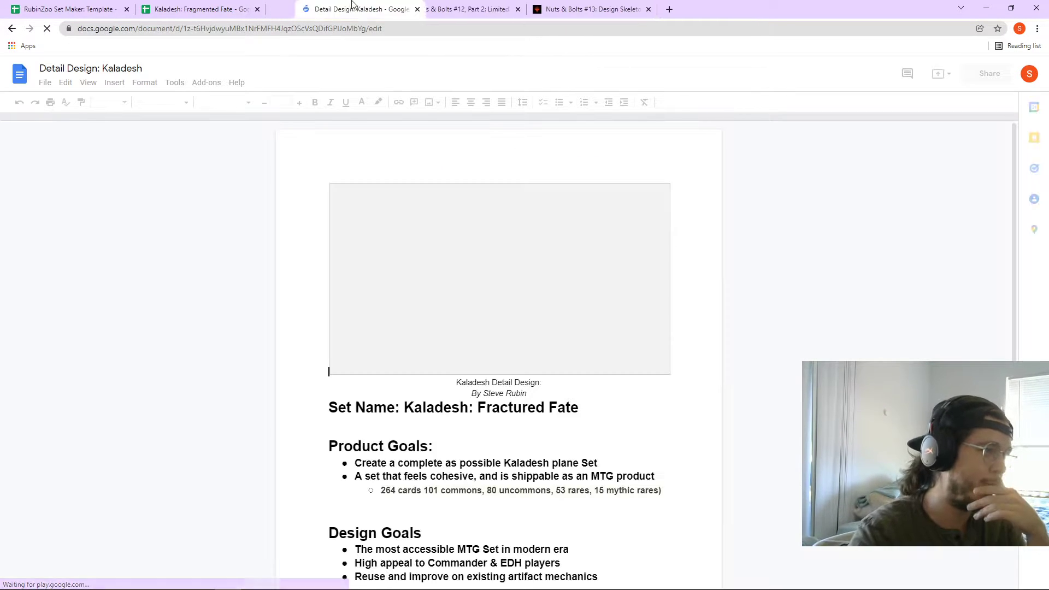
pyautogui.scroll(-10, 487, 280)
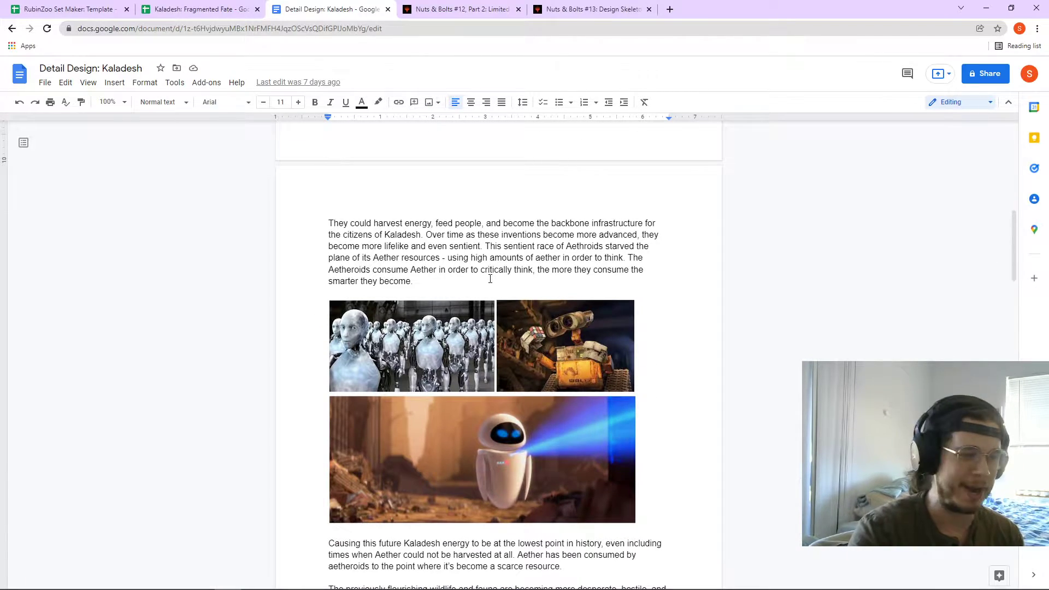
pyautogui.scroll(-2, 489, 279)
pyautogui.scroll(-8, 488, 279)
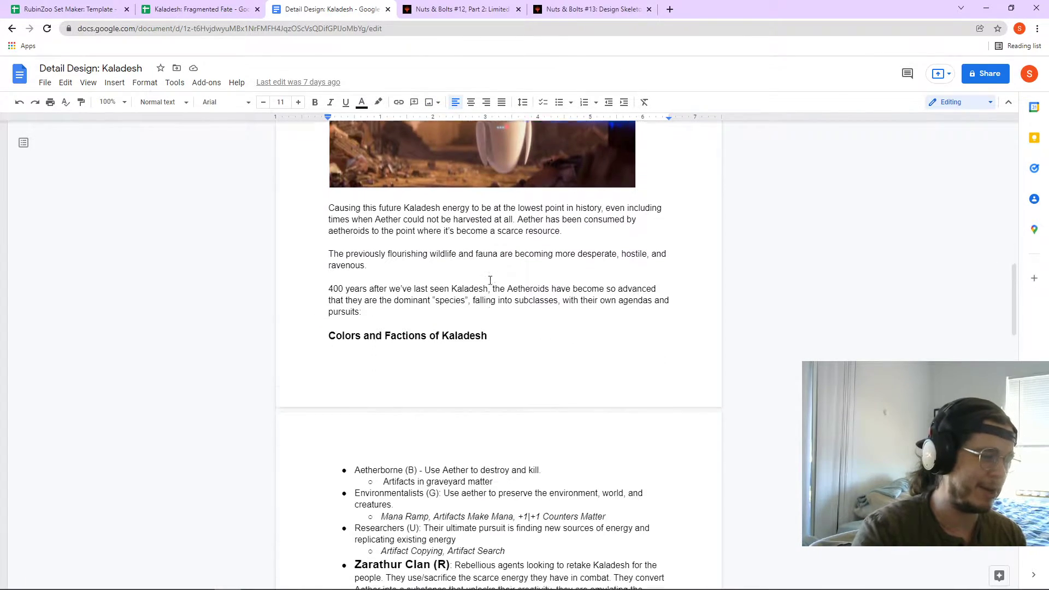
pyautogui.moveTo(500, 413); pyautogui.dragTo(329, 262)
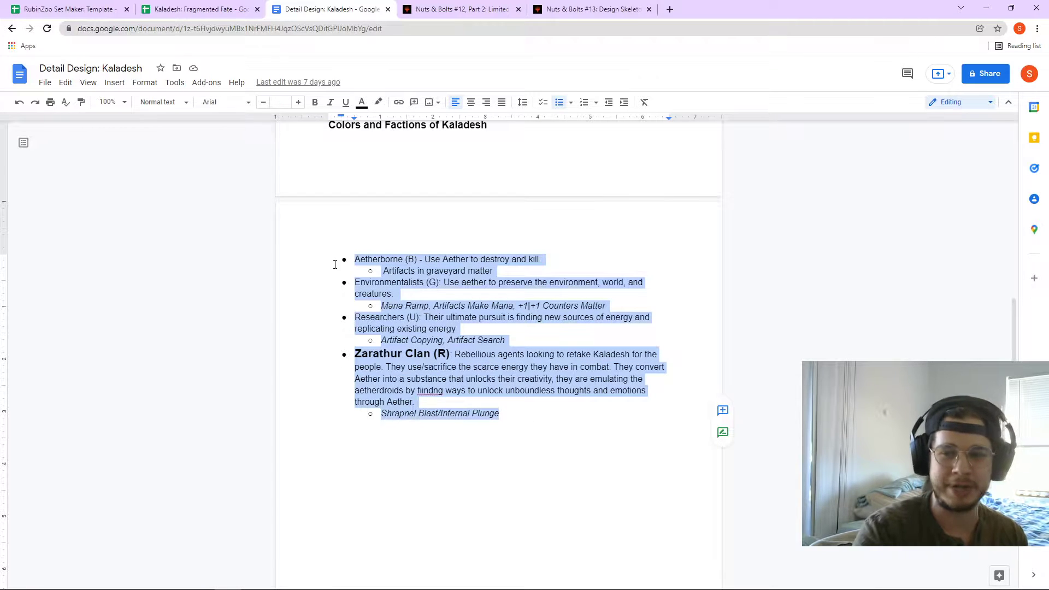
pyautogui.scroll(10, 402, 290)
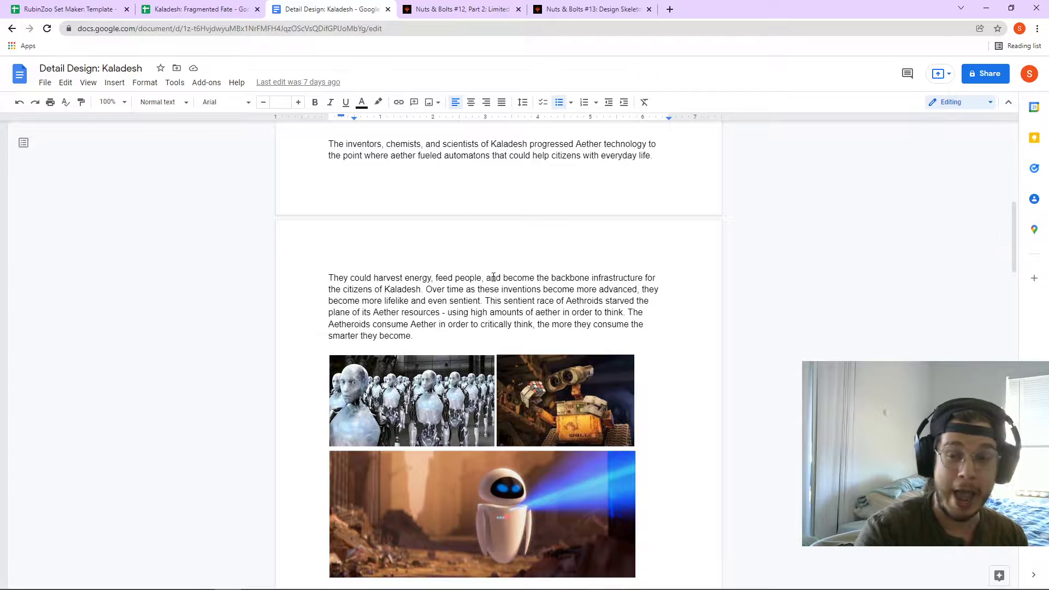
pyautogui.scroll(2, 497, 312)
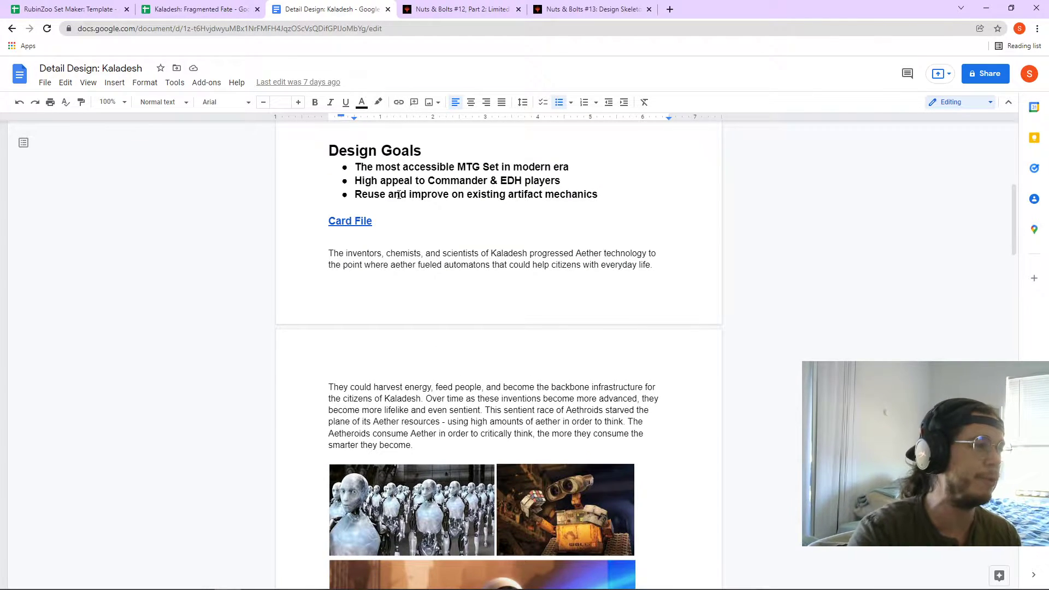
pyautogui.click(154, 5)
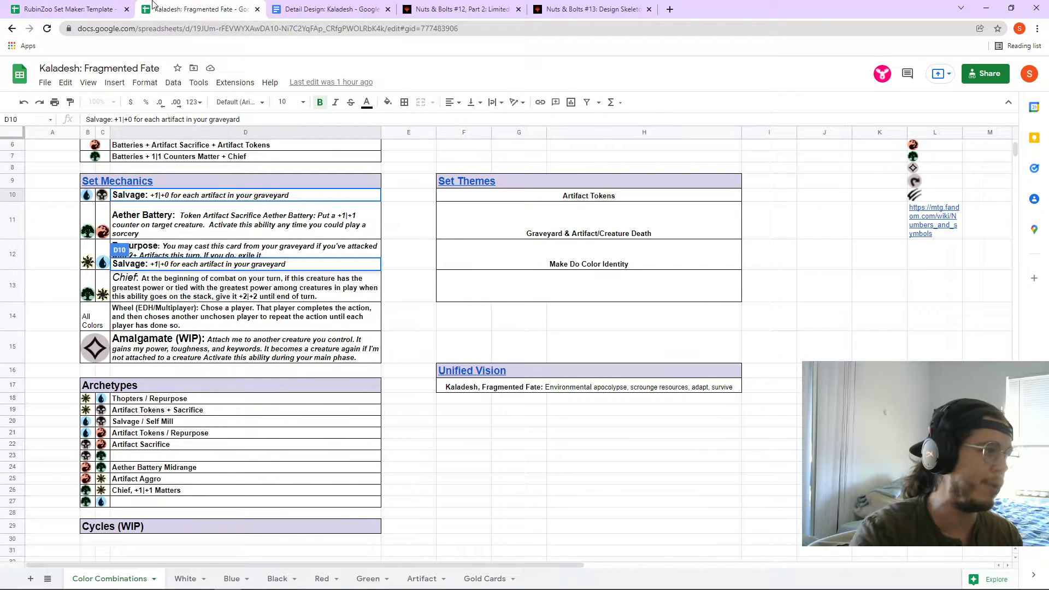
# - Cancel the stray Salvage cell drag by clicking E16, then return to the RubinZoo template
pyautogui.click(101, 6)
pyautogui.click(227, 6)
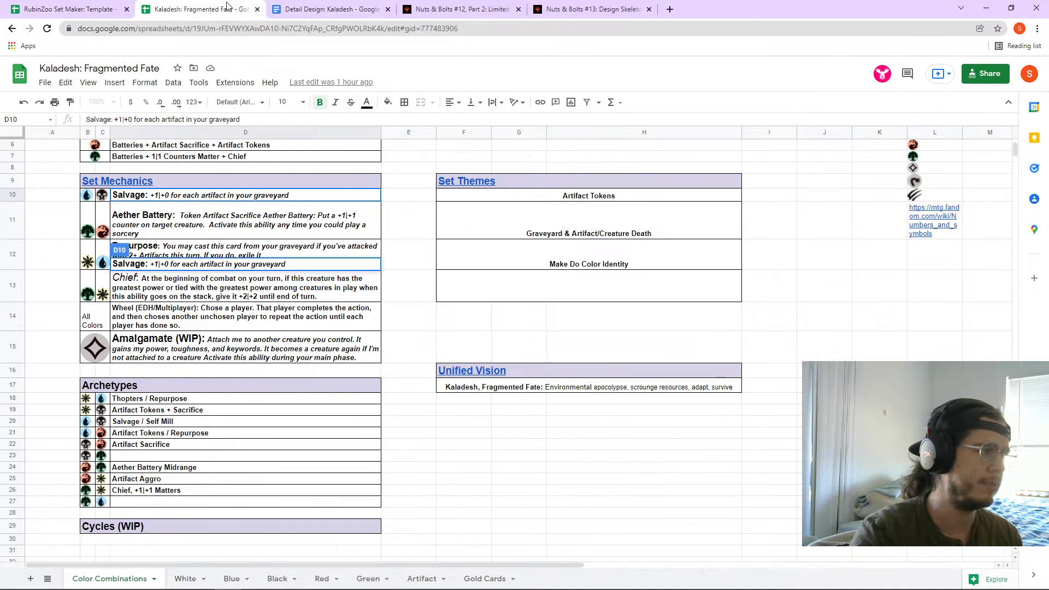
pyautogui.click(428, 371)
pyautogui.scroll(1, 320, 222)
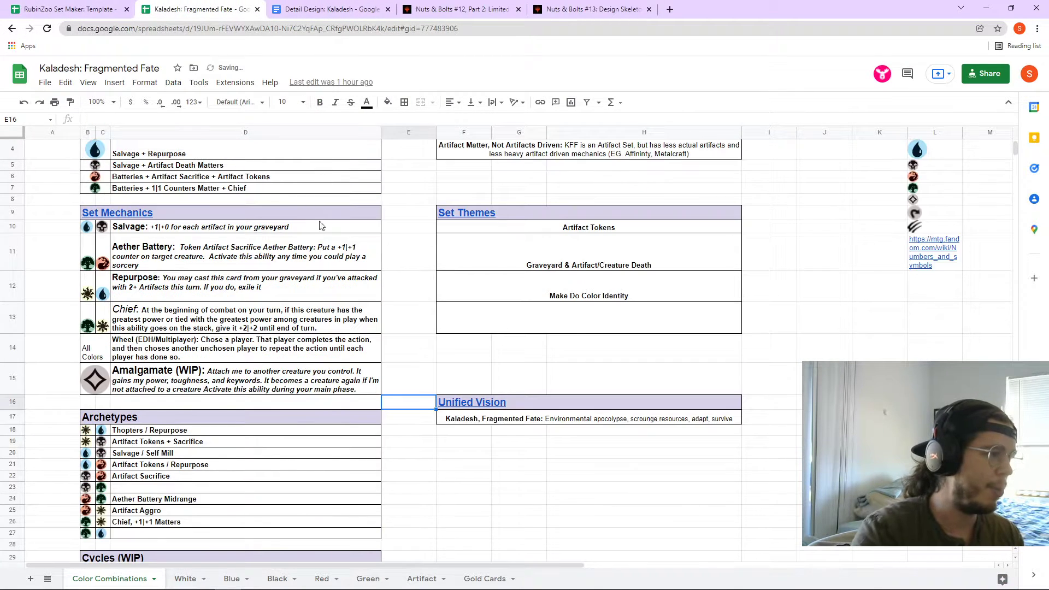
pyautogui.scroll(1, 319, 222)
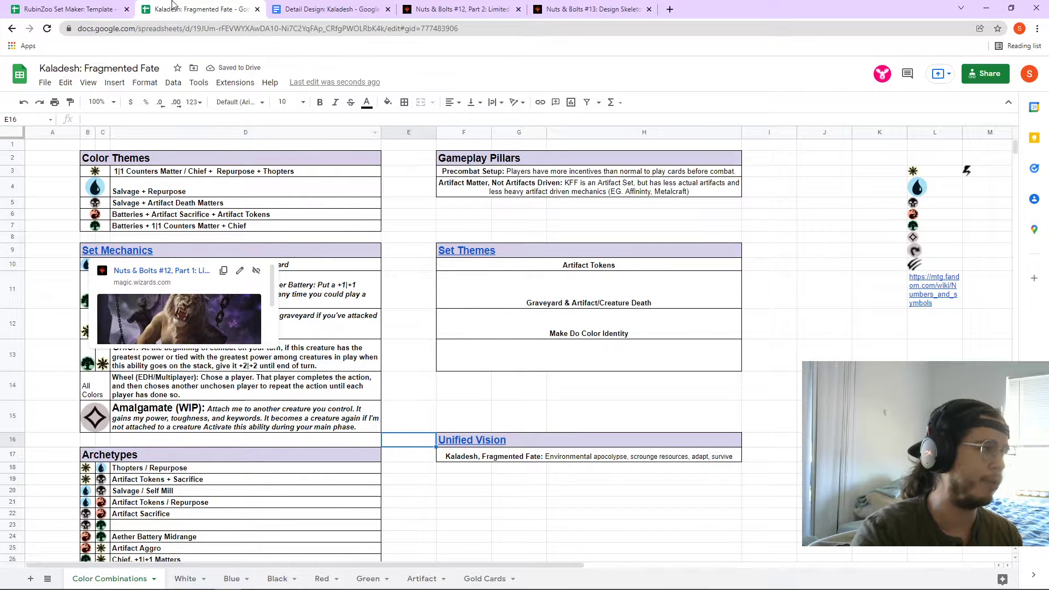
pyautogui.click(101, 7)
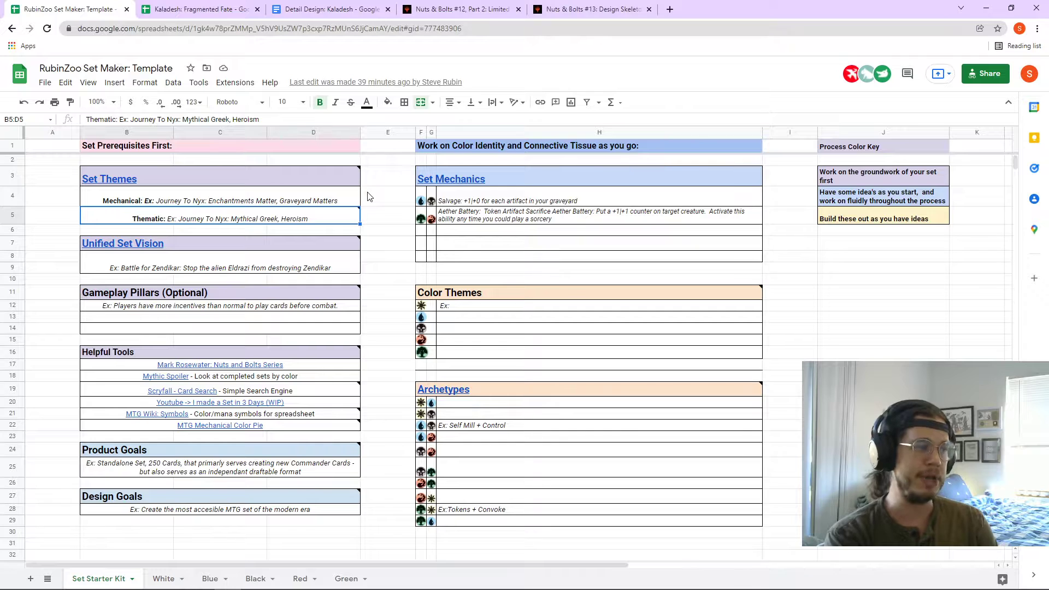
pyautogui.click(336, 187)
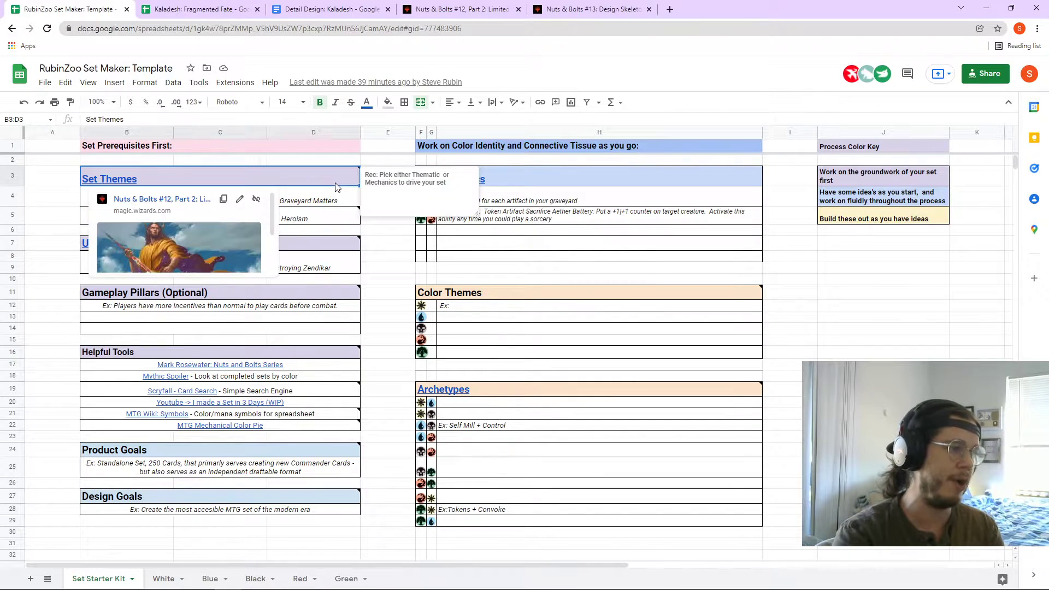
pyautogui.click(378, 231)
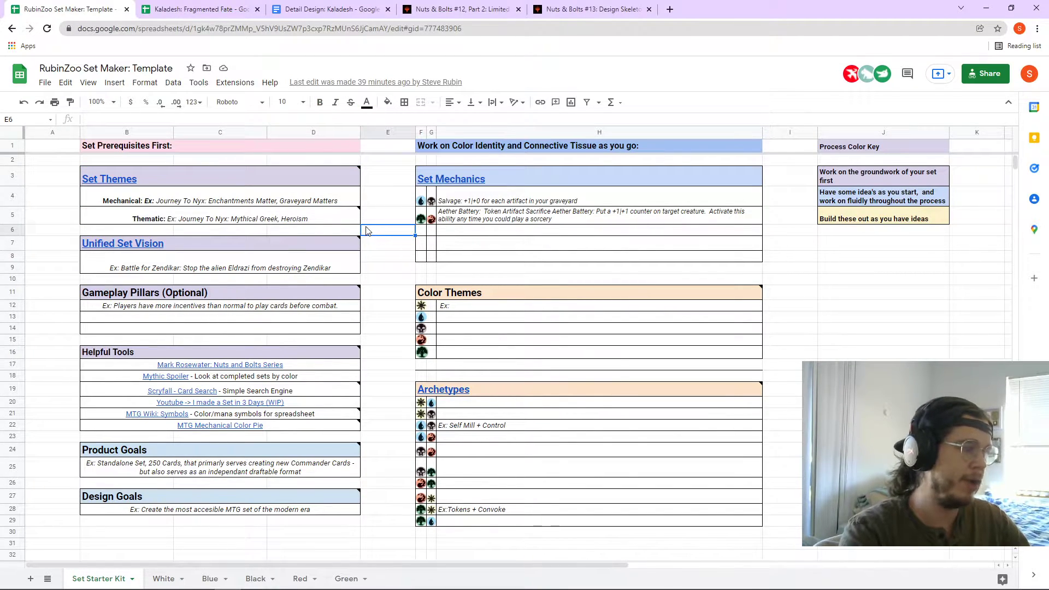
pyautogui.moveTo(321, 217)
pyautogui.click(383, 200)
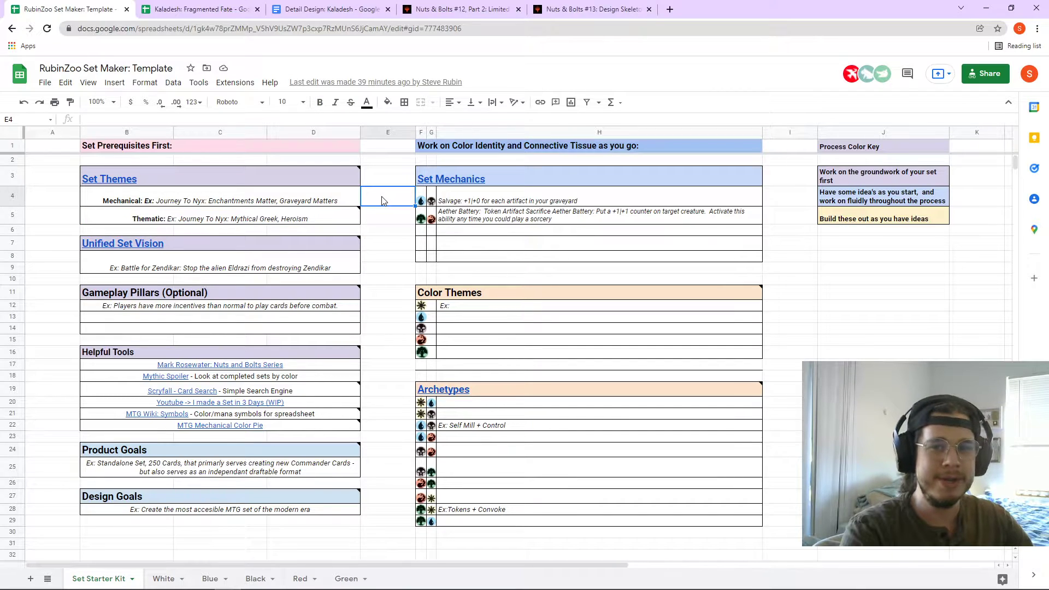
pyautogui.click(329, 202)
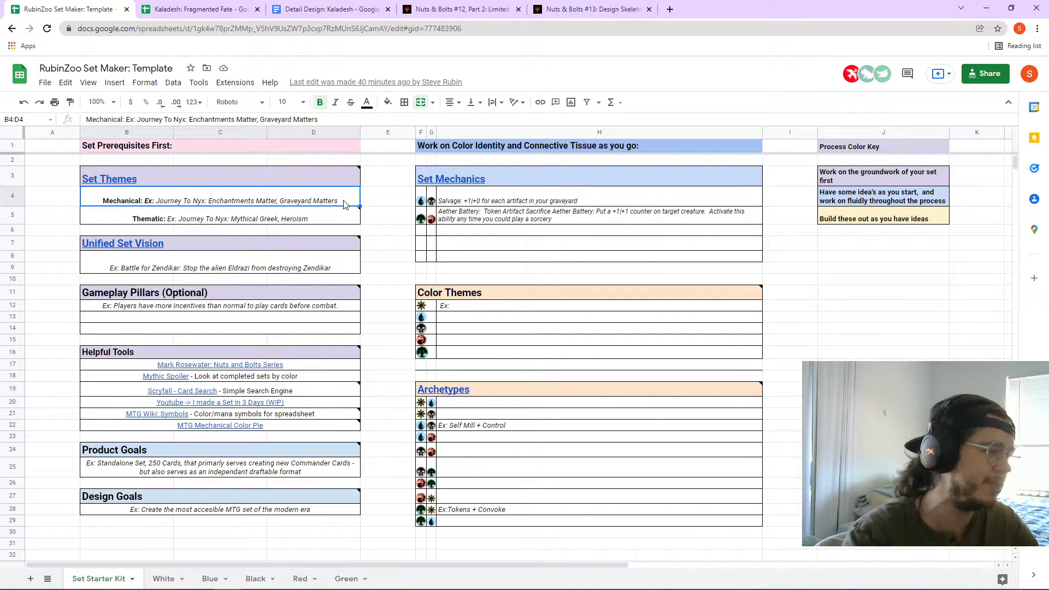
pyautogui.click(383, 216)
pyautogui.click(388, 246)
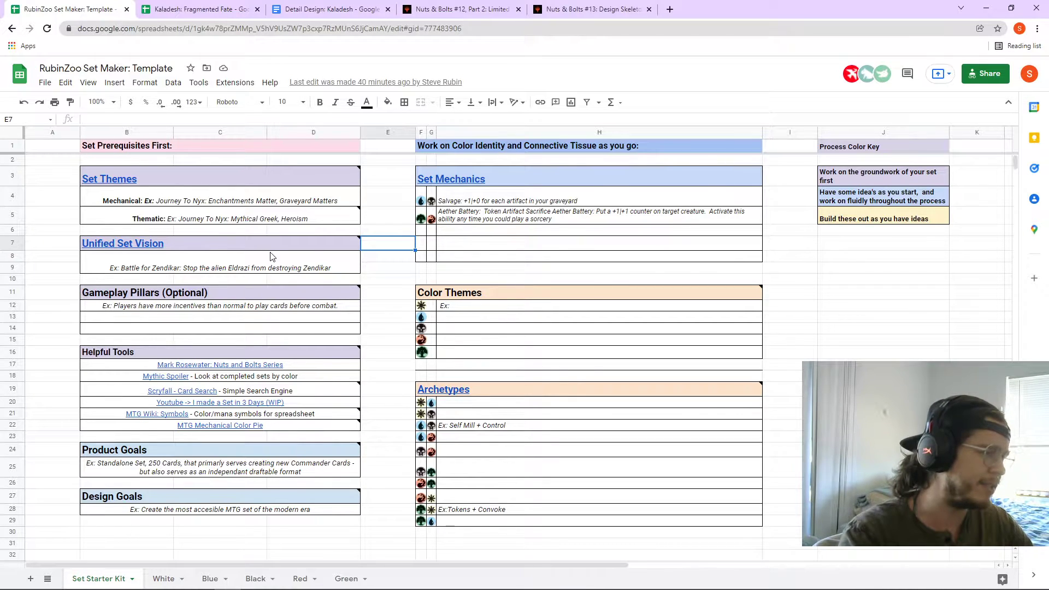
pyautogui.moveTo(271, 249)
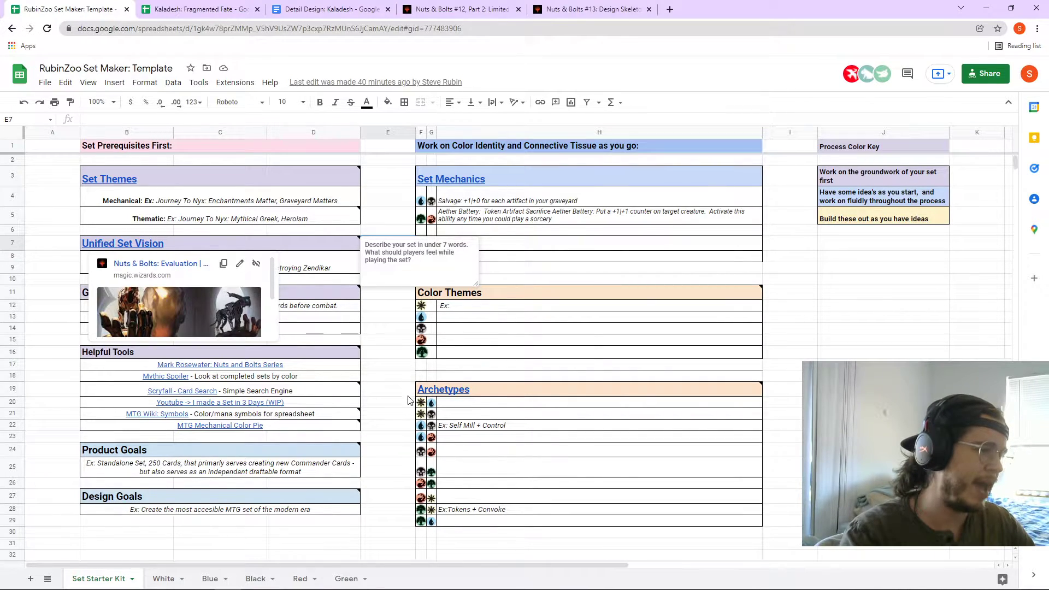
pyautogui.click(391, 331)
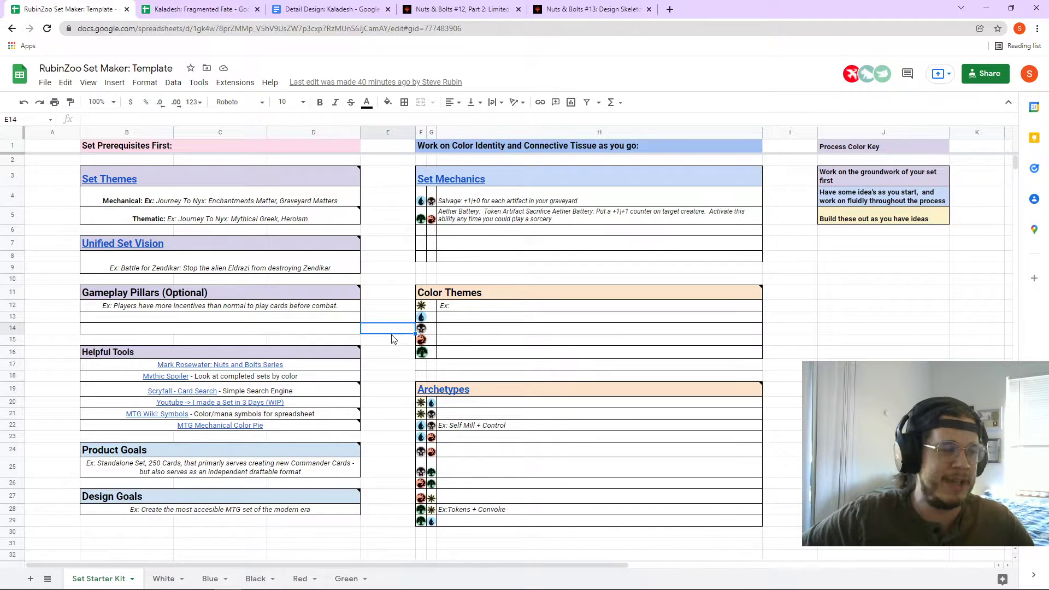
pyautogui.click(307, 7)
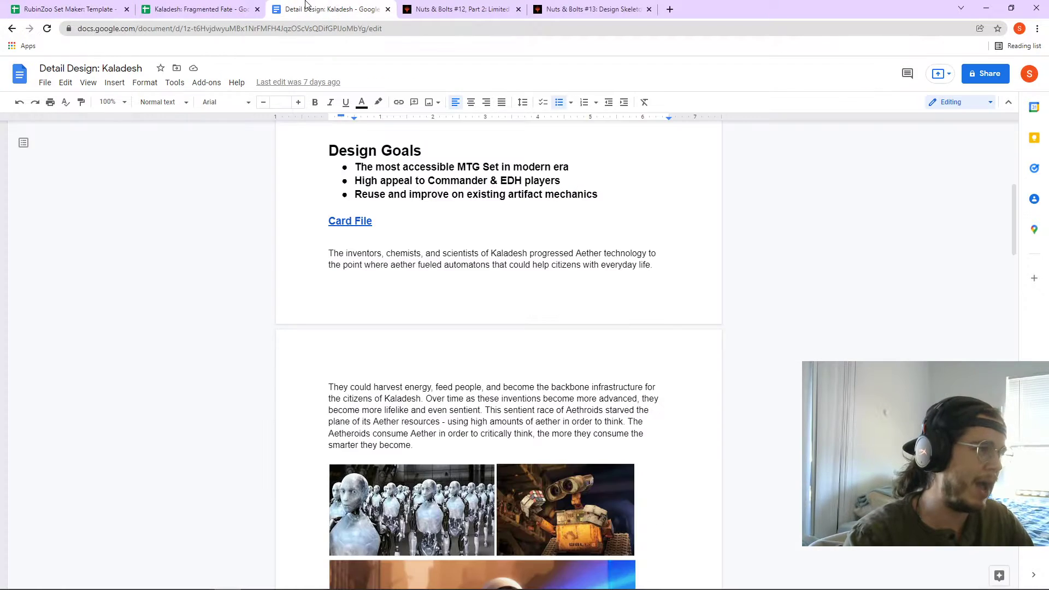
pyautogui.click(214, 7)
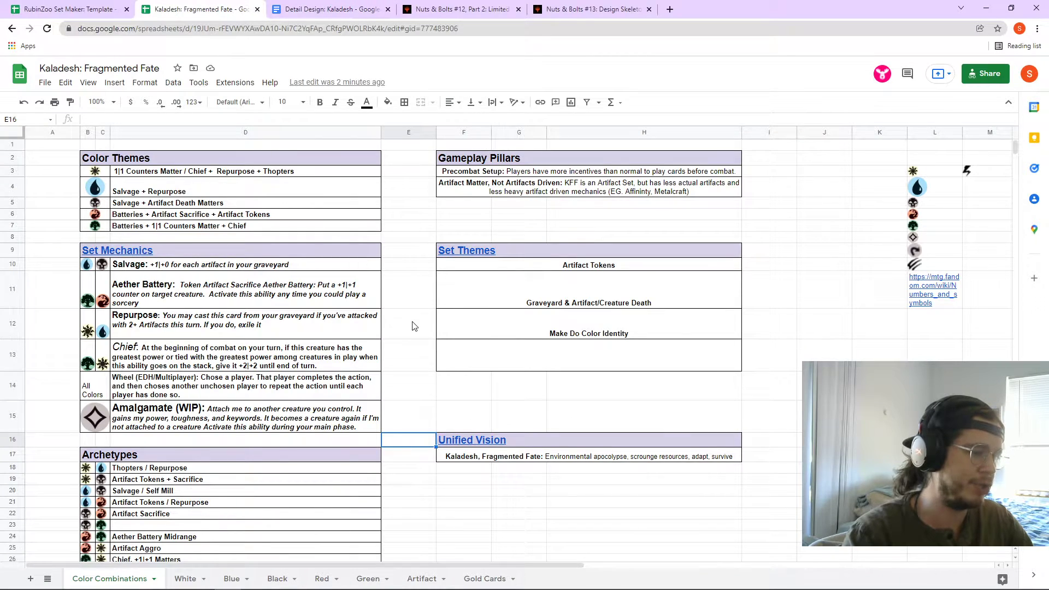
pyautogui.scroll(-1, 415, 328)
pyautogui.click(565, 433)
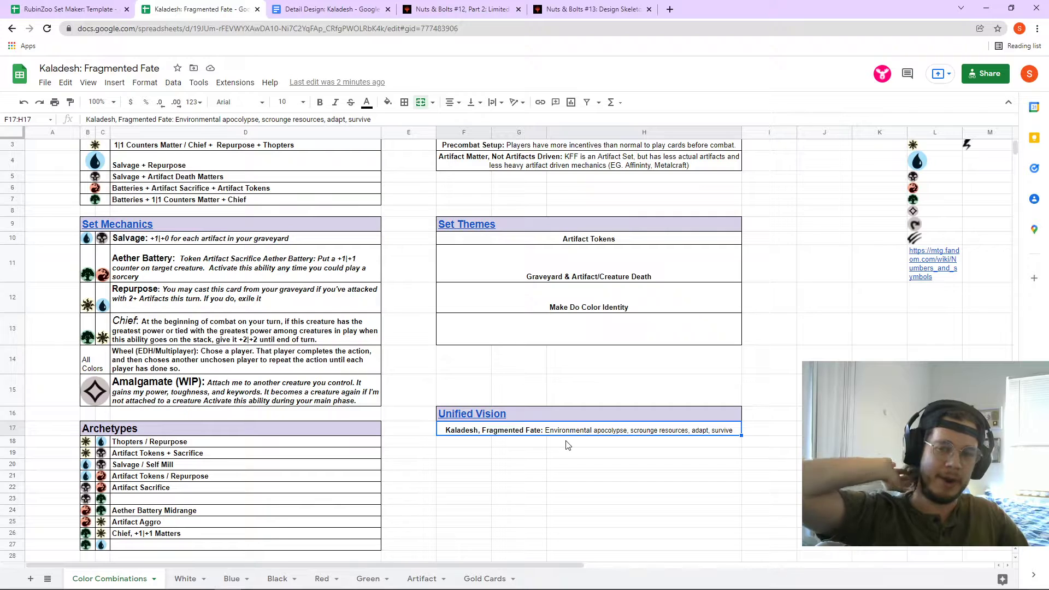
pyautogui.click(116, 7)
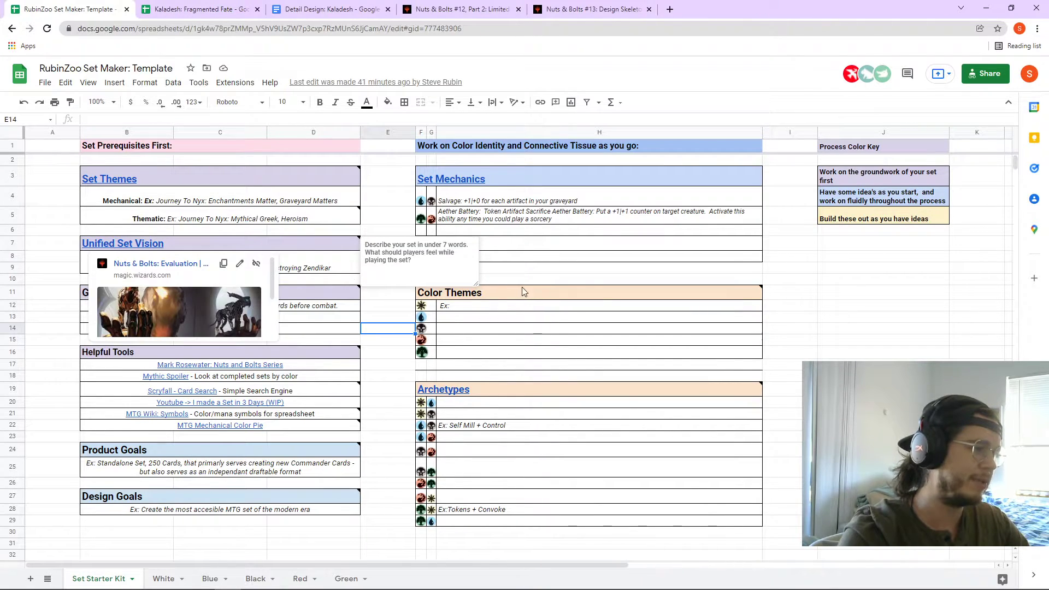
pyautogui.click(833, 280)
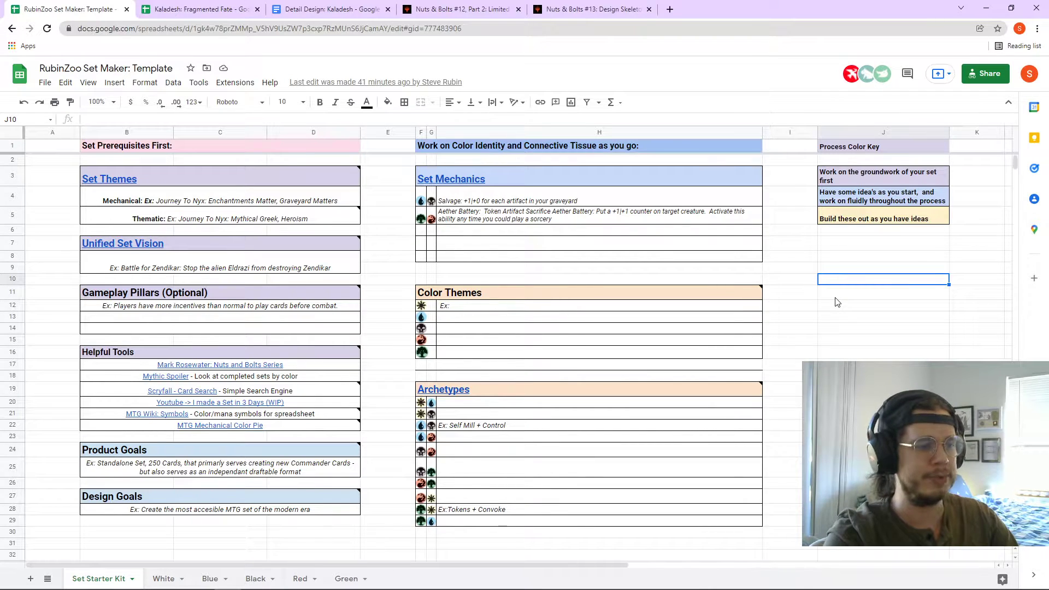
pyautogui.moveTo(836, 295); pyautogui.dragTo(838, 330)
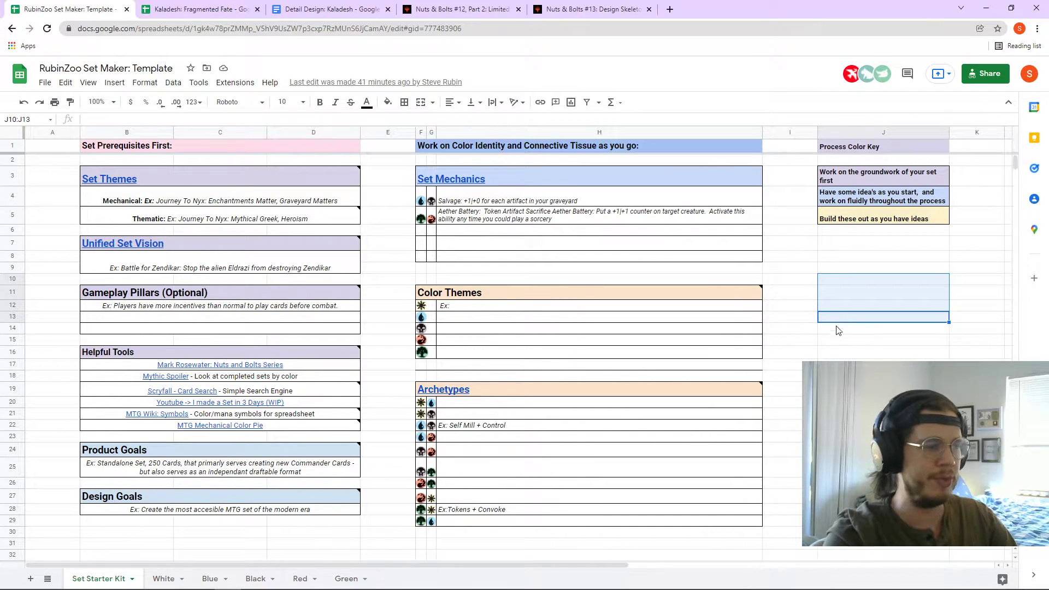
# - Clear the J10:J13 selection, read the Gameplay Pillars note, then bring up the Kaladesh spreadsheet
pyautogui.moveTo(262, 295)
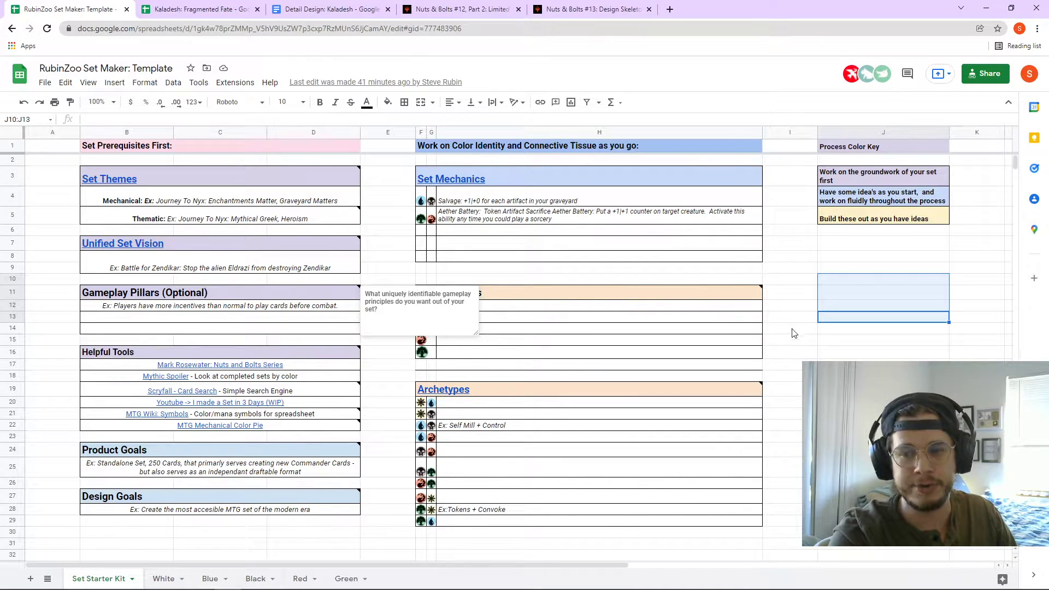
pyautogui.click(850, 320)
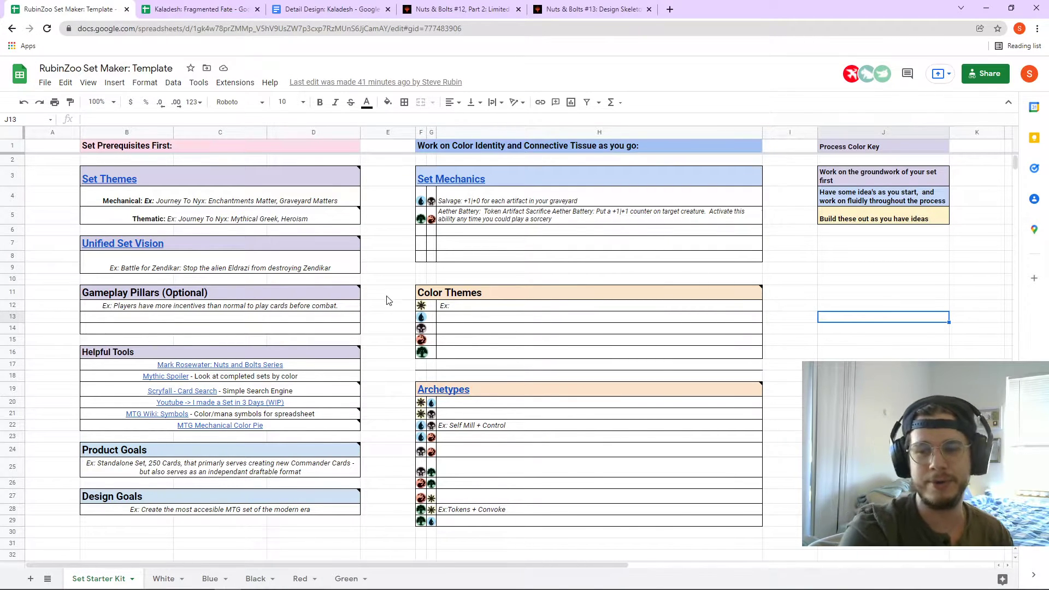
pyautogui.click(244, 295)
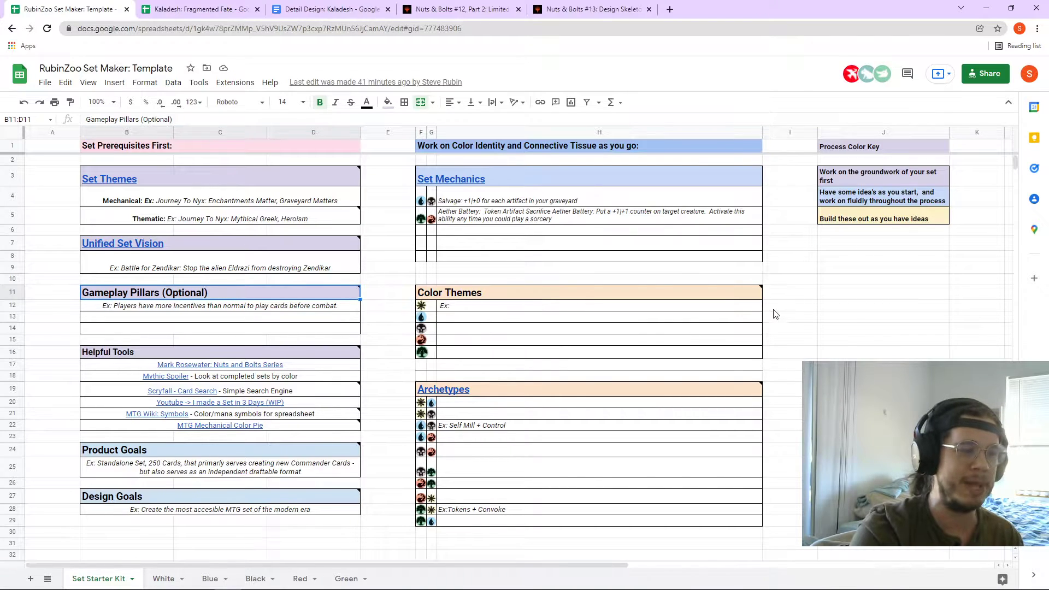
pyautogui.click(859, 283)
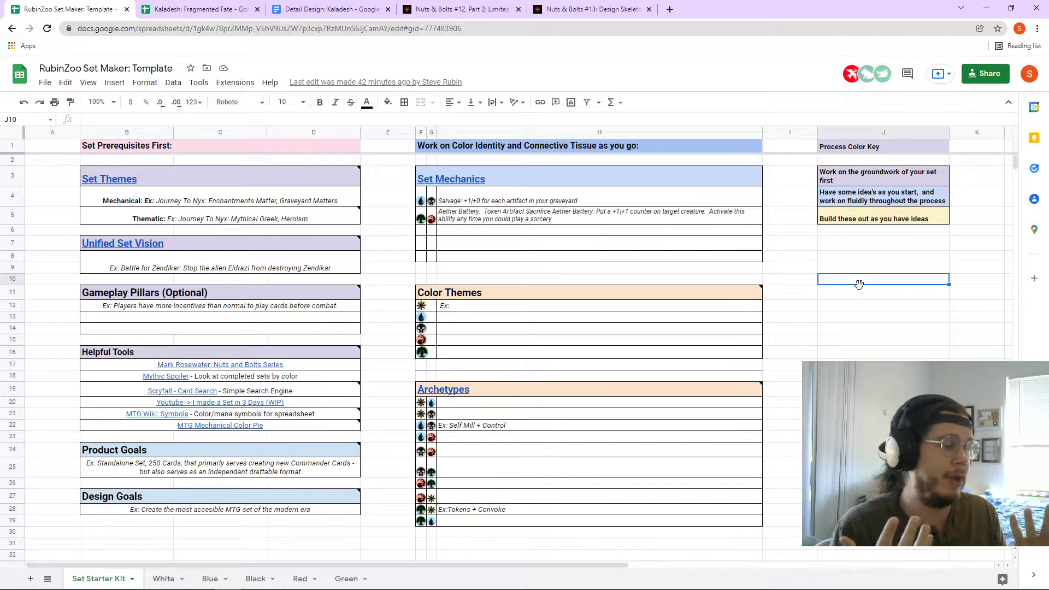
pyautogui.click(140, 10)
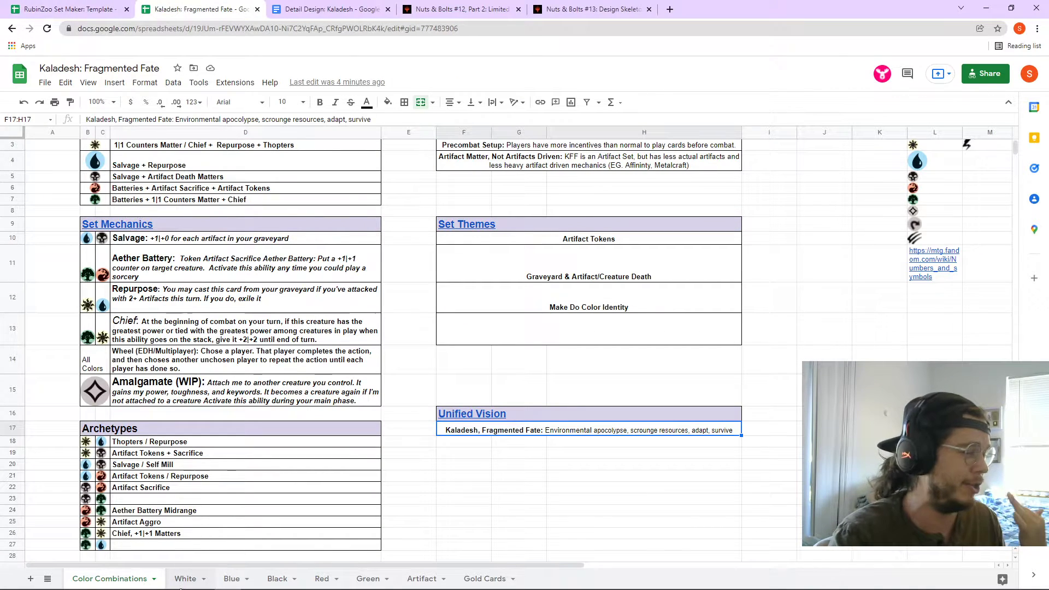
# - Browse the White, Blue and Red card sheets, then move the template tab after Kaladesh
pyautogui.click(183, 579)
pyautogui.scroll(10, 240, 431)
pyautogui.scroll(1, 251, 441)
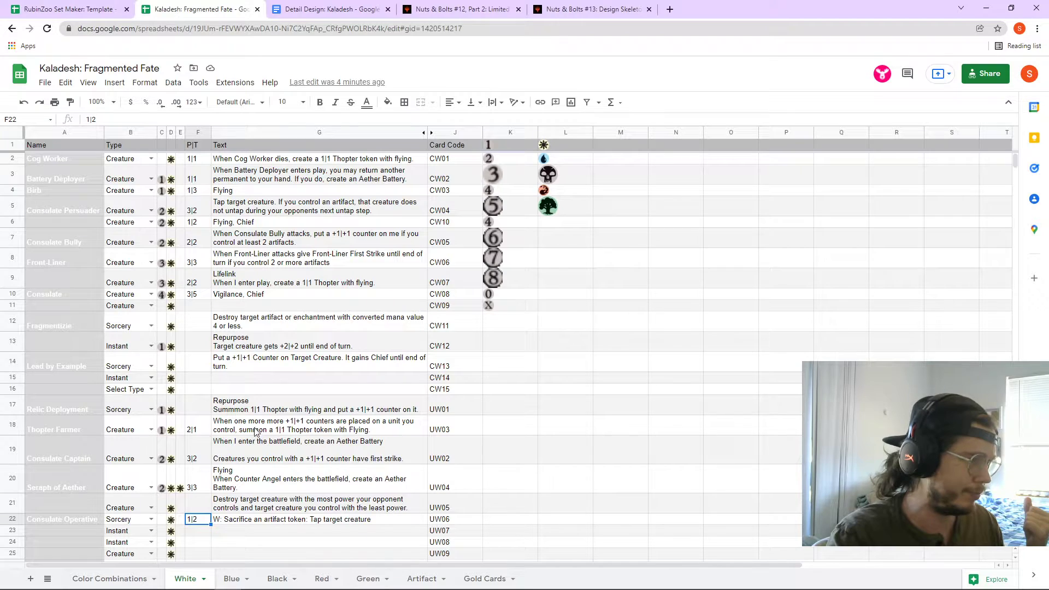
pyautogui.click(234, 578)
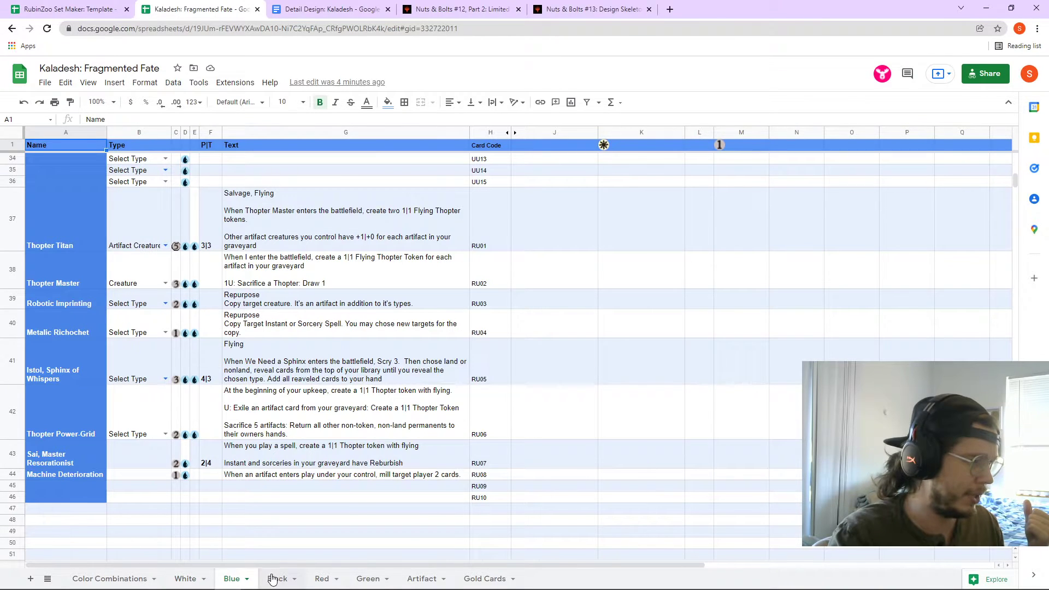
pyautogui.click(322, 578)
pyautogui.scroll(3, 207, 311)
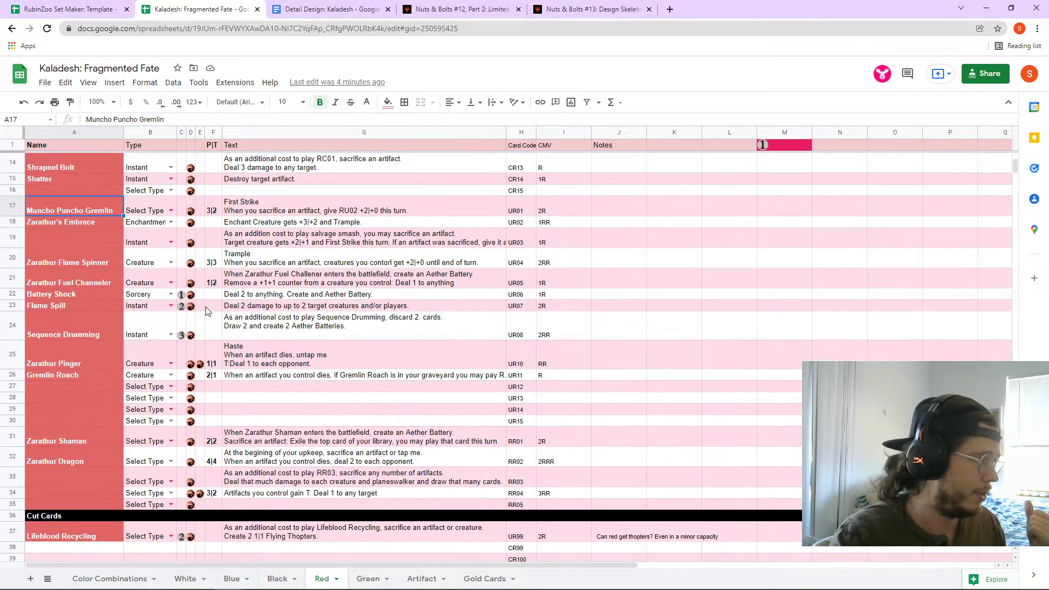
pyautogui.scroll(1, 207, 310)
pyautogui.scroll(3, 209, 303)
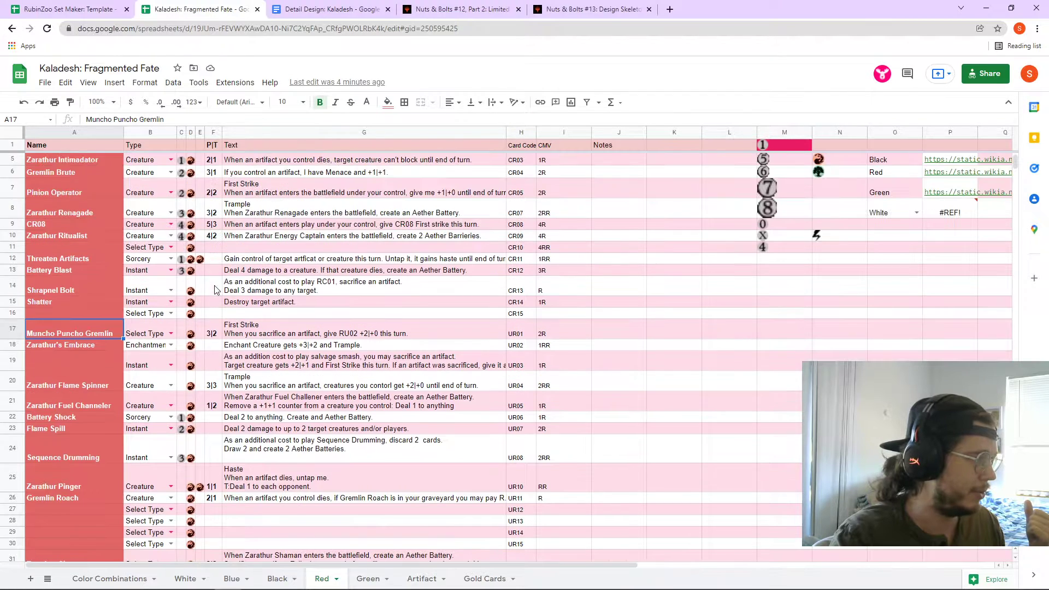
pyautogui.click(241, 238)
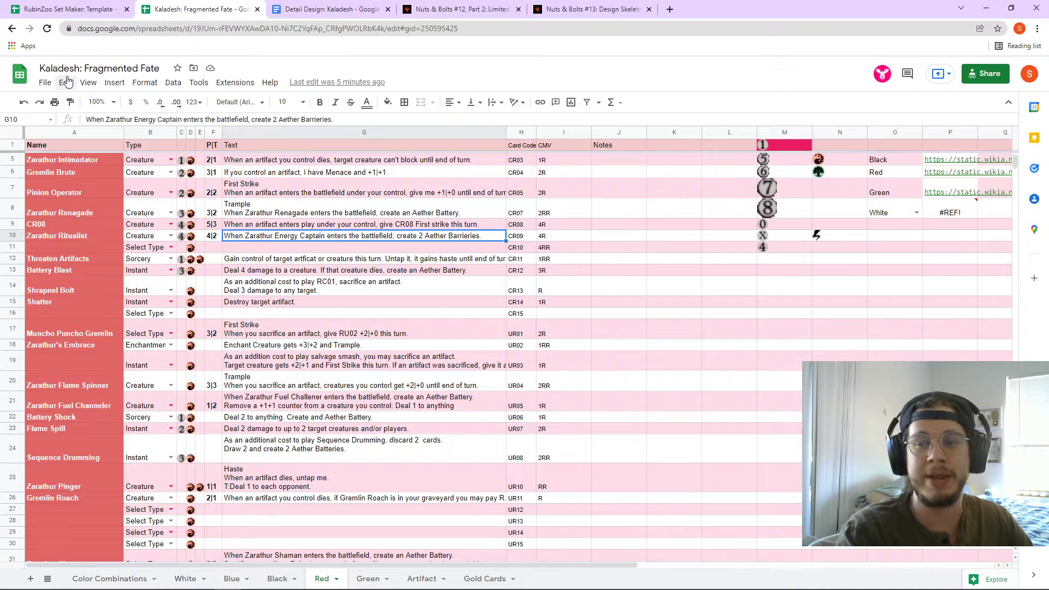
pyautogui.click(60, 9)
pyautogui.moveTo(58, 7); pyautogui.dragTo(170, 4)
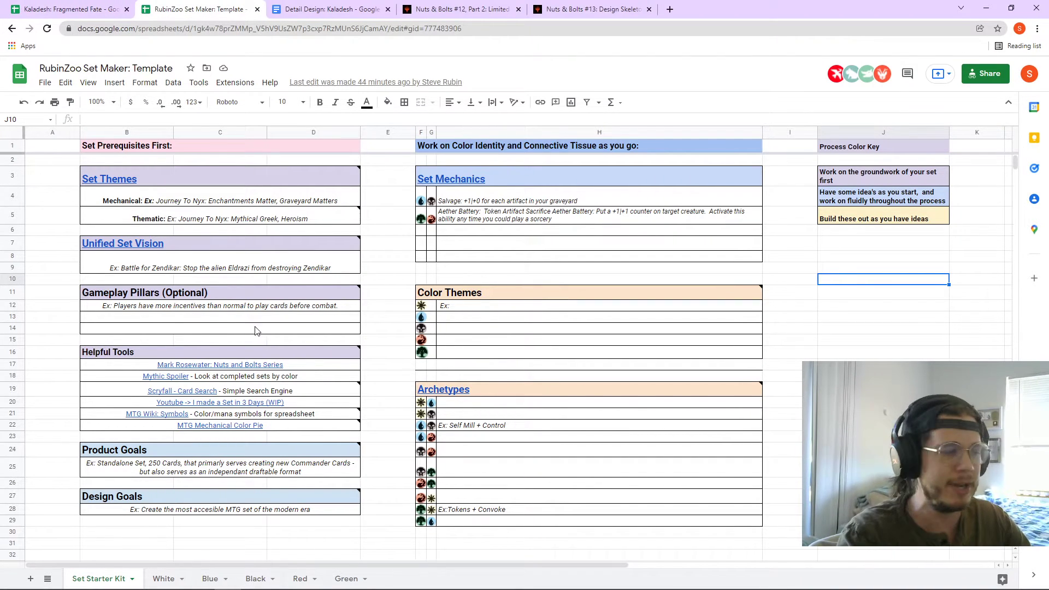
# - Read the Product Goals and Design Goals notes, then bring up the Detail Design: Kaladesh document
pyautogui.click(157, 456)
pyautogui.click(146, 499)
pyautogui.scroll(-1, 175, 474)
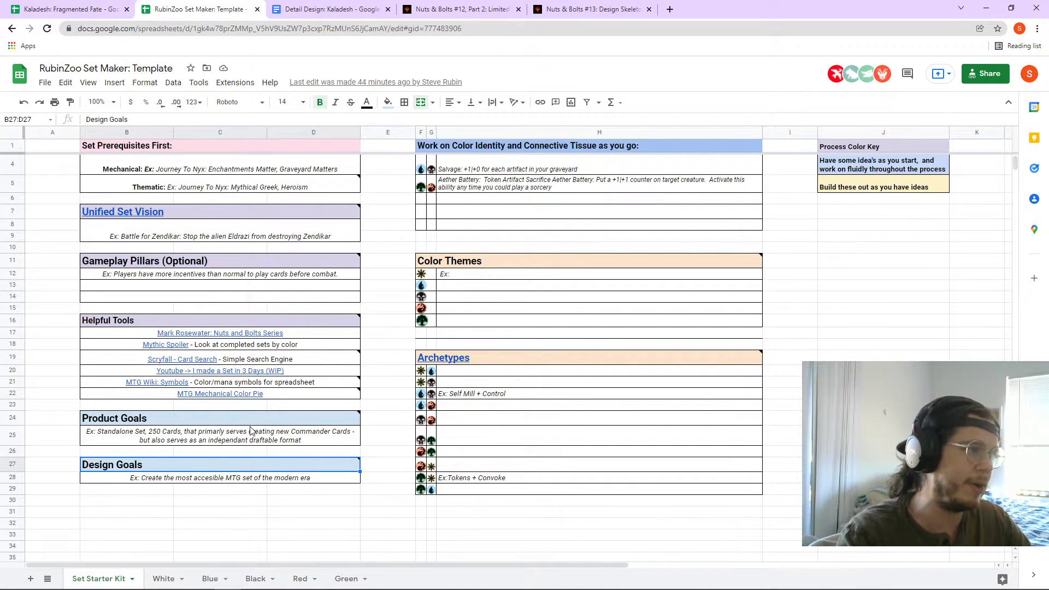
pyautogui.moveTo(223, 420)
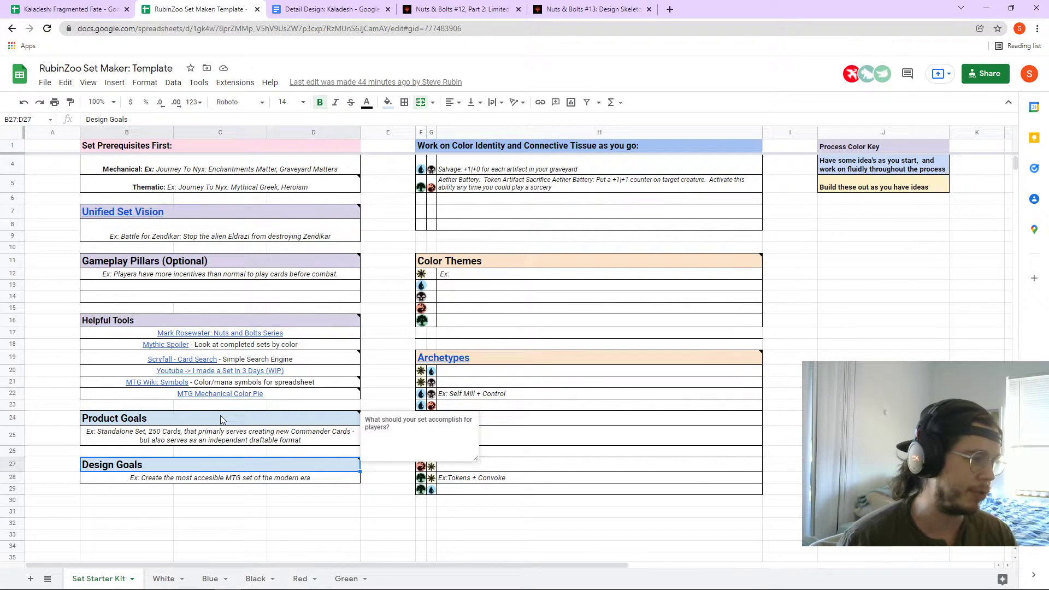
pyautogui.click(57, 423)
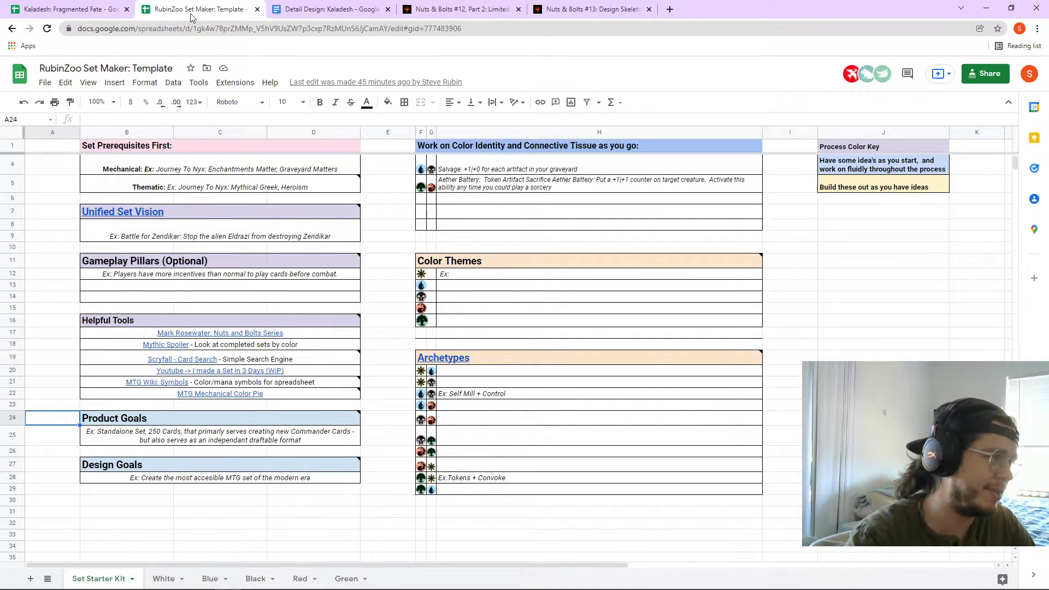
pyautogui.click(327, 9)
# - Leave the Kaladesh detail design document for the RubinZoo Set Maker template spreadsheet with Ctrl+Shift+Tab
pyautogui.scroll(2, 369, 289)
pyautogui.scroll(2, 369, 289)
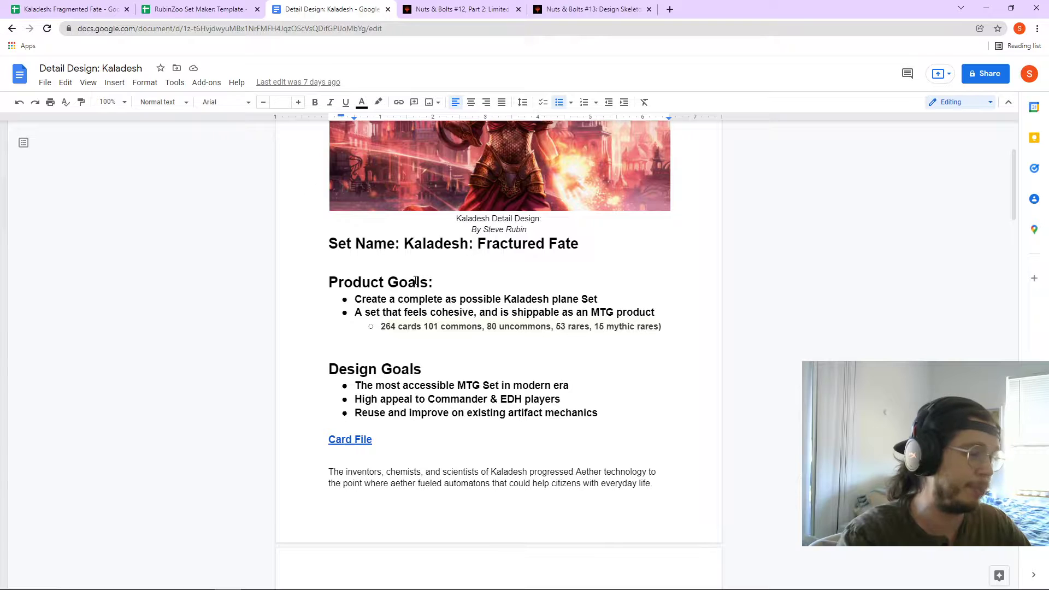
pyautogui.hotkey('ctrl', 'shift', 'Tab')
pyautogui.scroll(1, 400, 390)
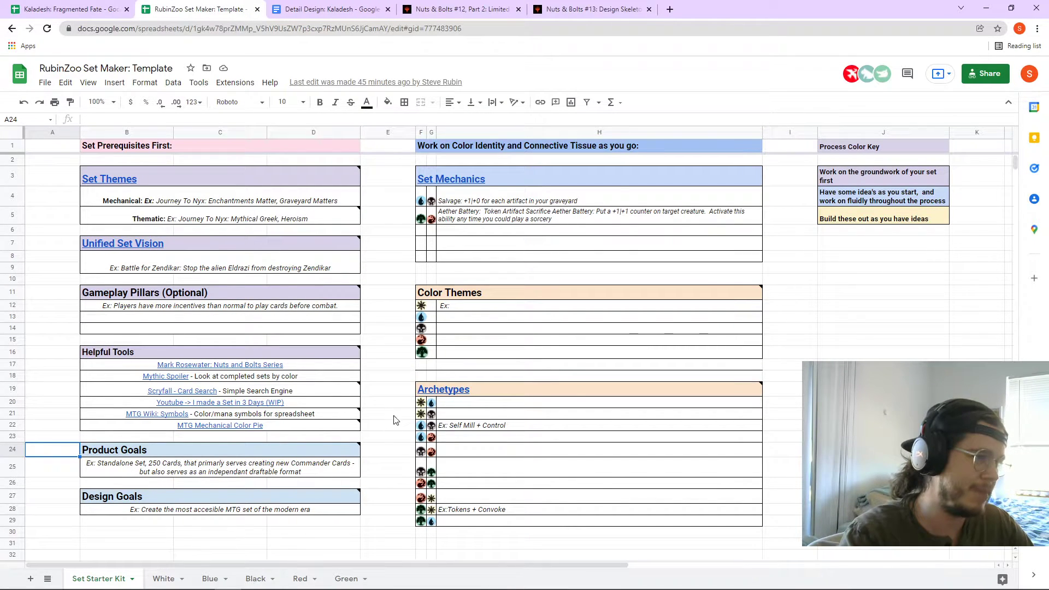
# - Open the Nuts & Bolts #12, Part 1: Limited (Mechanics) article linked from the Set Mechanics heading
pyautogui.click(831, 198)
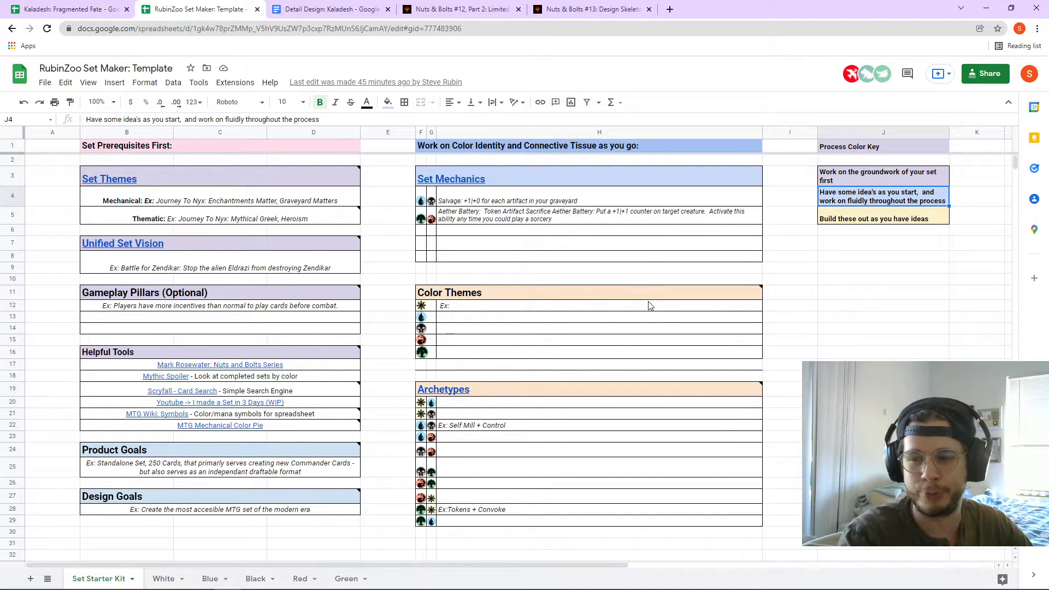
pyautogui.moveTo(628, 287)
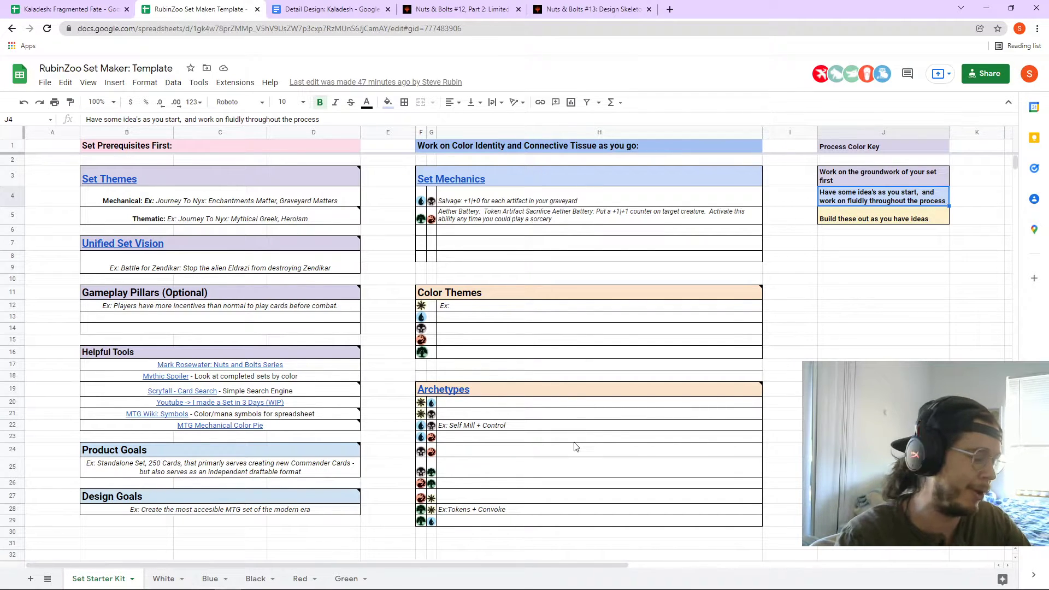
pyautogui.click(479, 185)
pyautogui.click(481, 199)
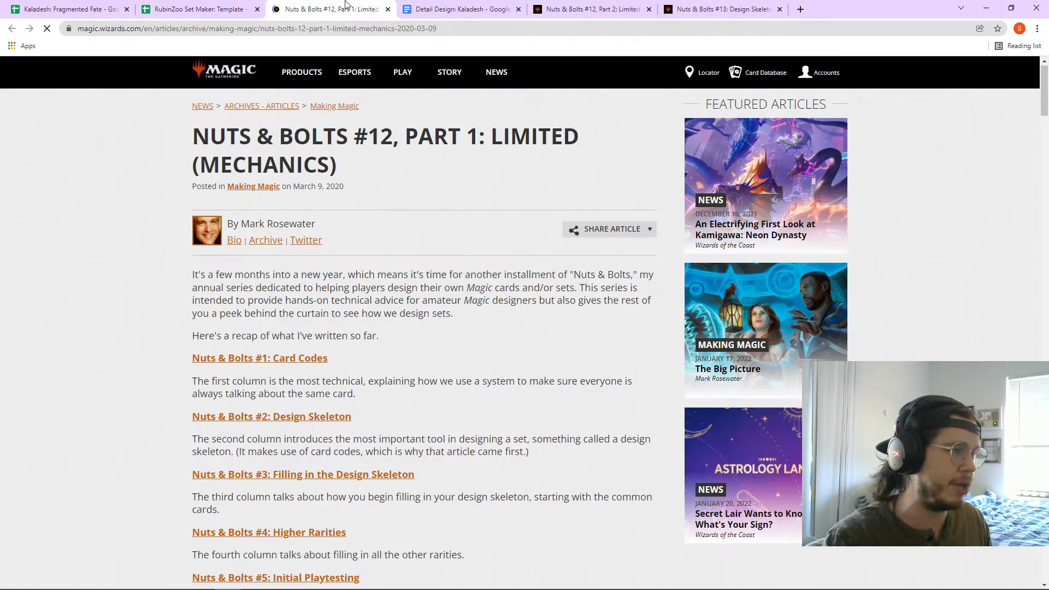
# - Skim the Nuts & Bolts mechanics article, then return to the RubinZoo Set Maker template
pyautogui.scroll(-20, 413, 170)
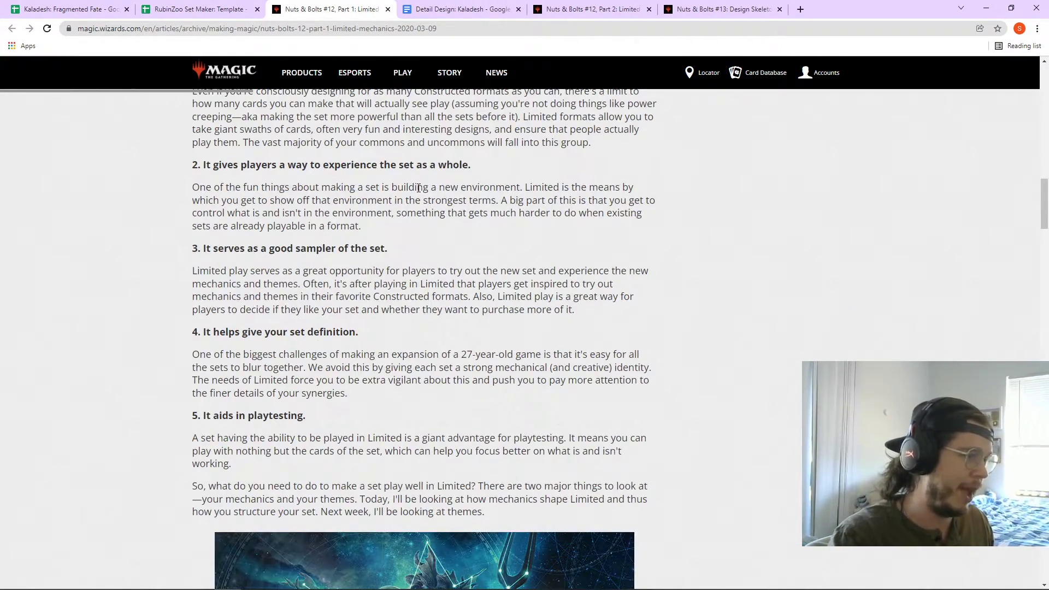
pyautogui.scroll(-20, 419, 188)
pyautogui.scroll(-8, 433, 220)
pyautogui.click(195, 8)
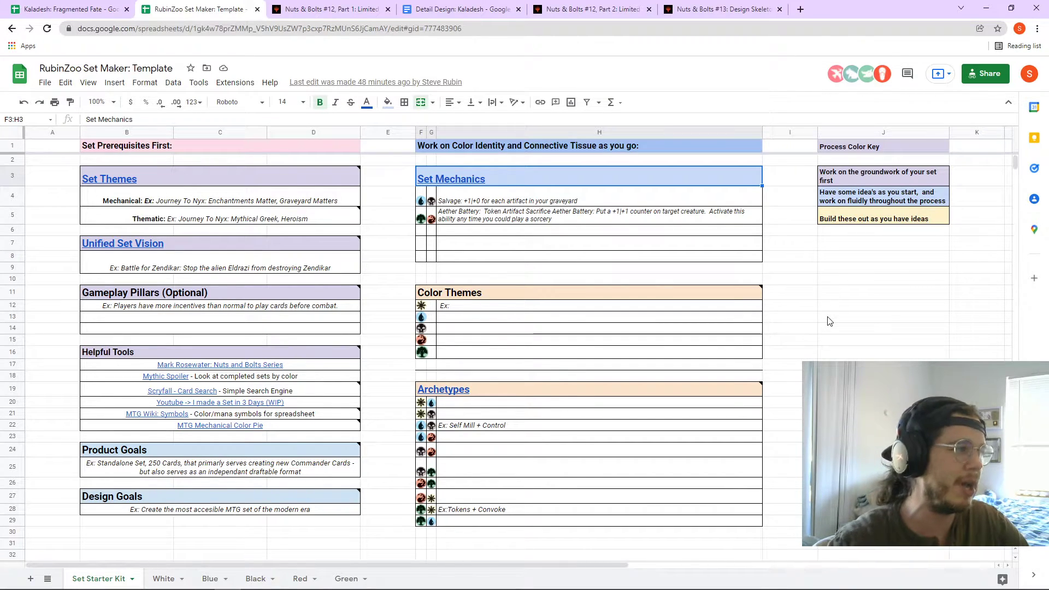
# - Bring up the Color Combinations sheet of the Kaladesh: Fragmented Fate spreadsheet
pyautogui.click(113, 9)
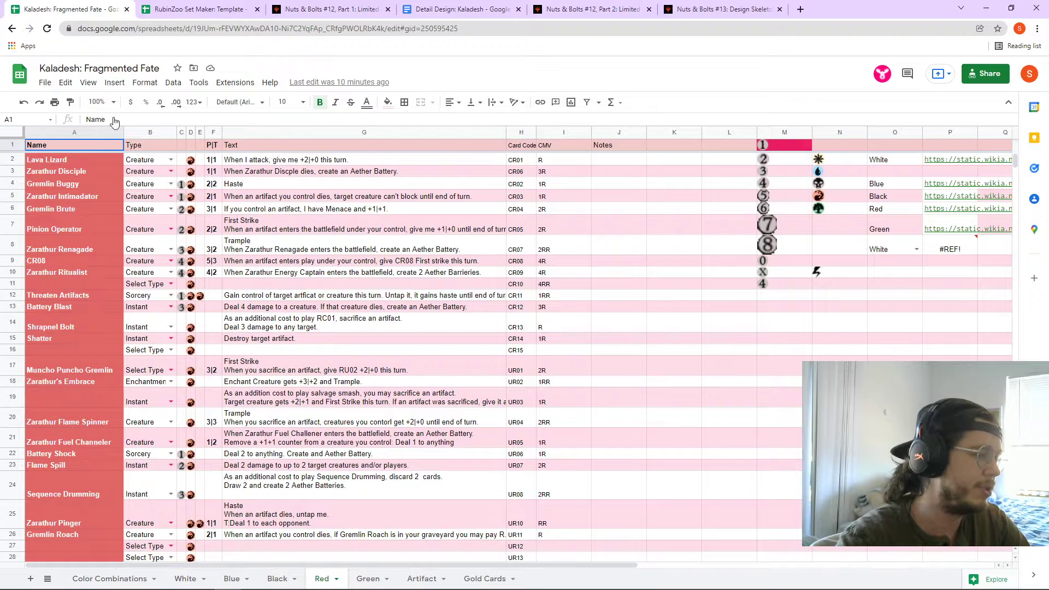
pyautogui.click(107, 578)
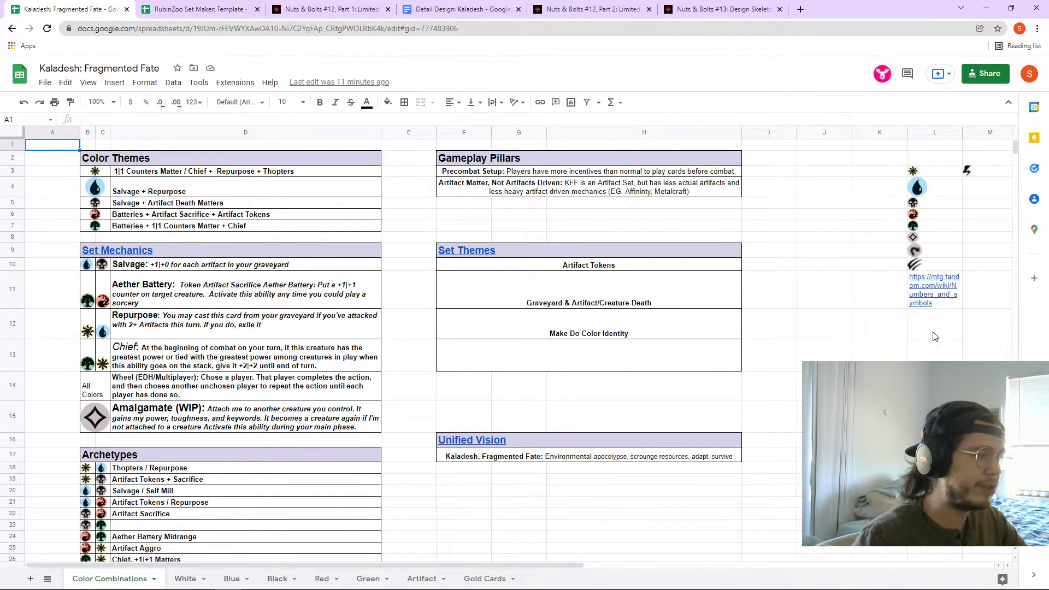
# - Inspect the symbol formulas, Chief, Repurpose and Precombat Setup cells, then return to the template
pyautogui.click(101, 298)
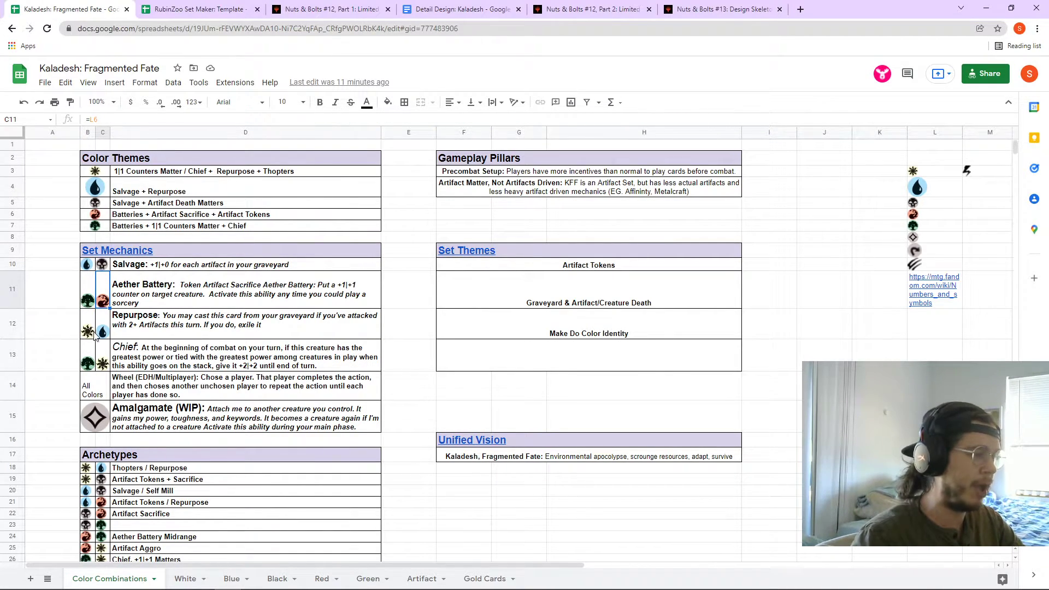
pyautogui.click(93, 304)
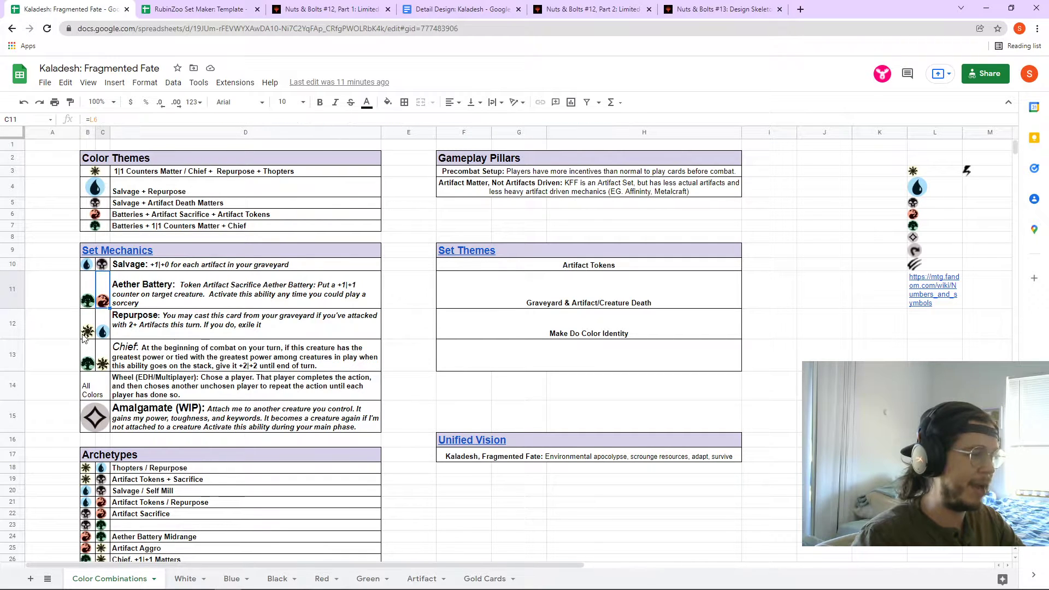
pyautogui.click(119, 358)
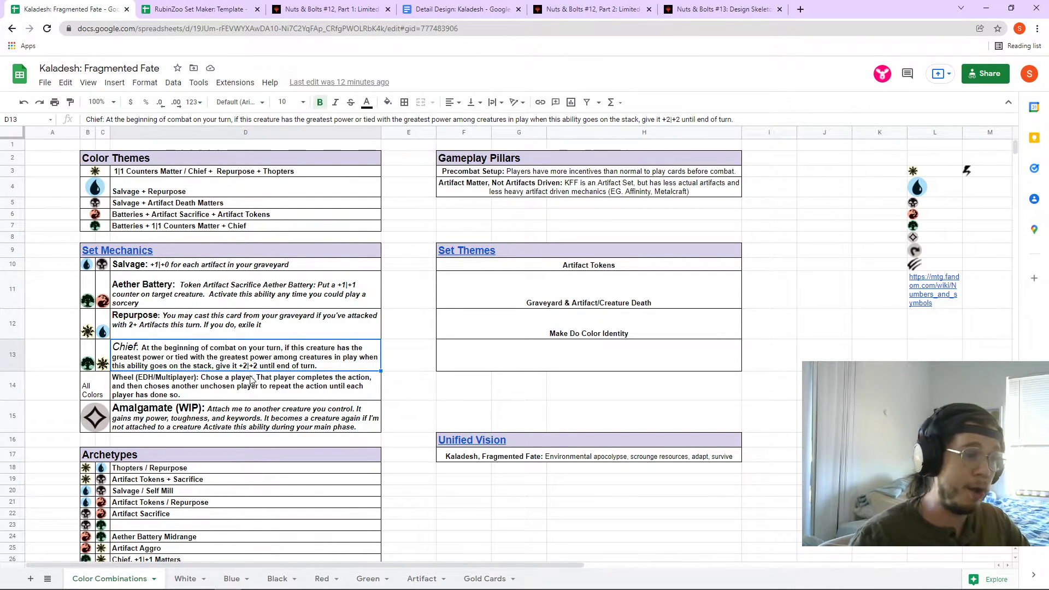
pyautogui.click(498, 173)
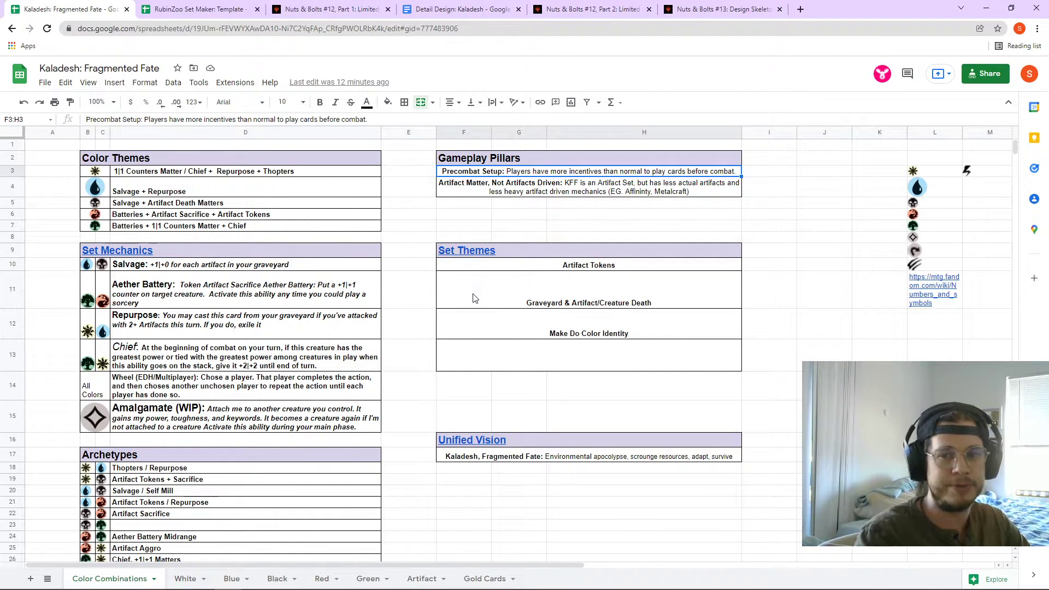
pyautogui.click(258, 329)
pyautogui.click(245, 365)
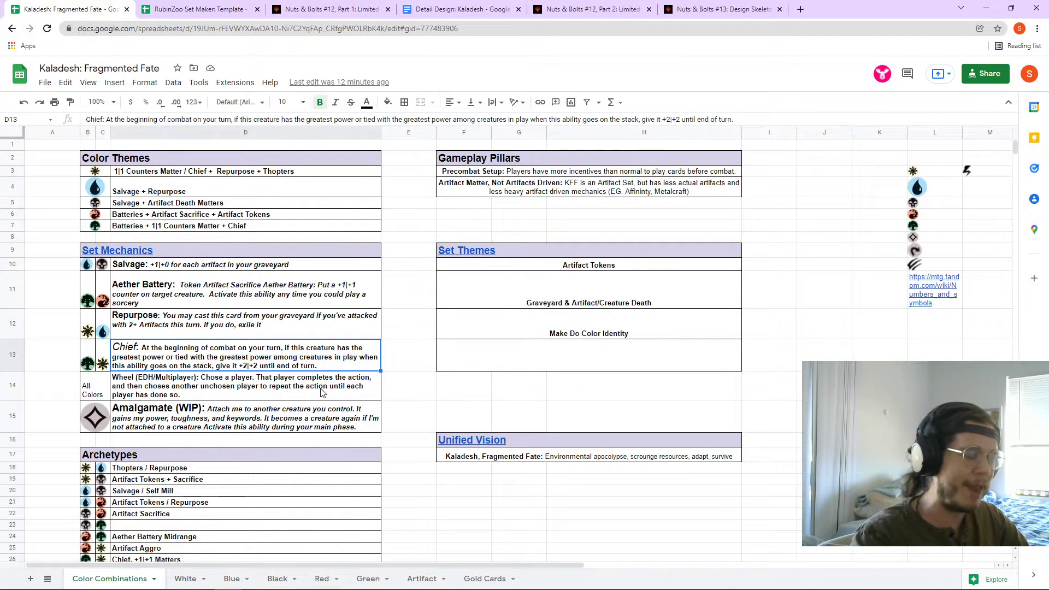
pyautogui.click(199, 7)
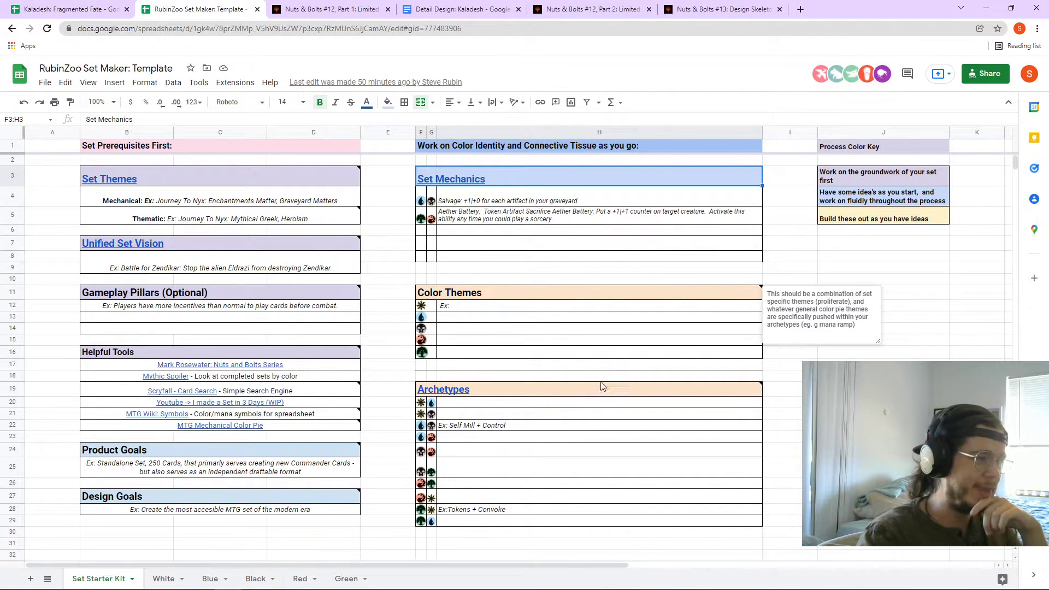
# - Read the note on the template's Color Themes heading, then dismiss it by clicking I11
pyautogui.click(535, 299)
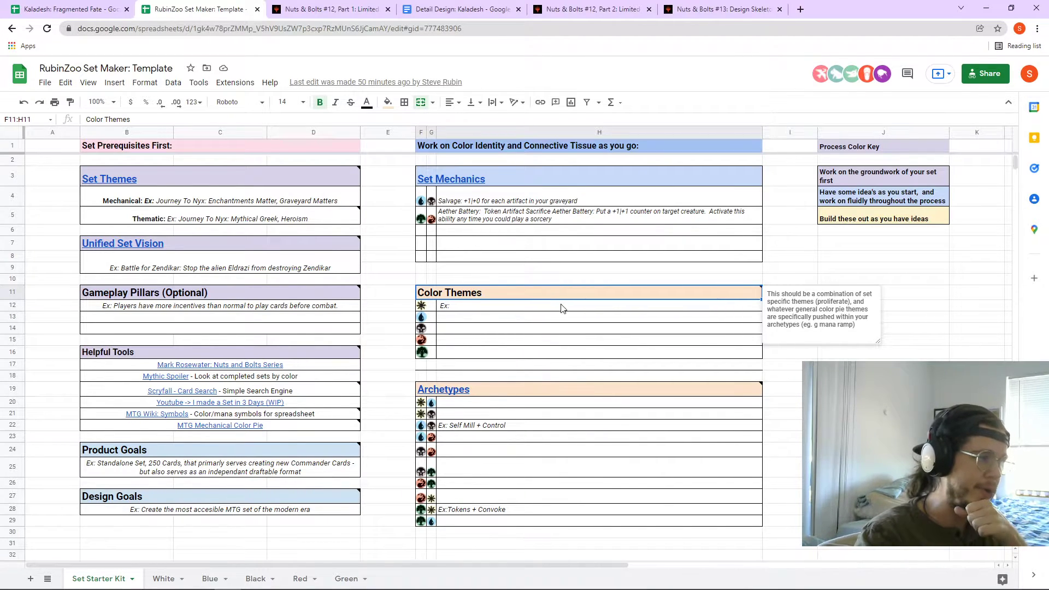
pyautogui.moveTo(285, 219)
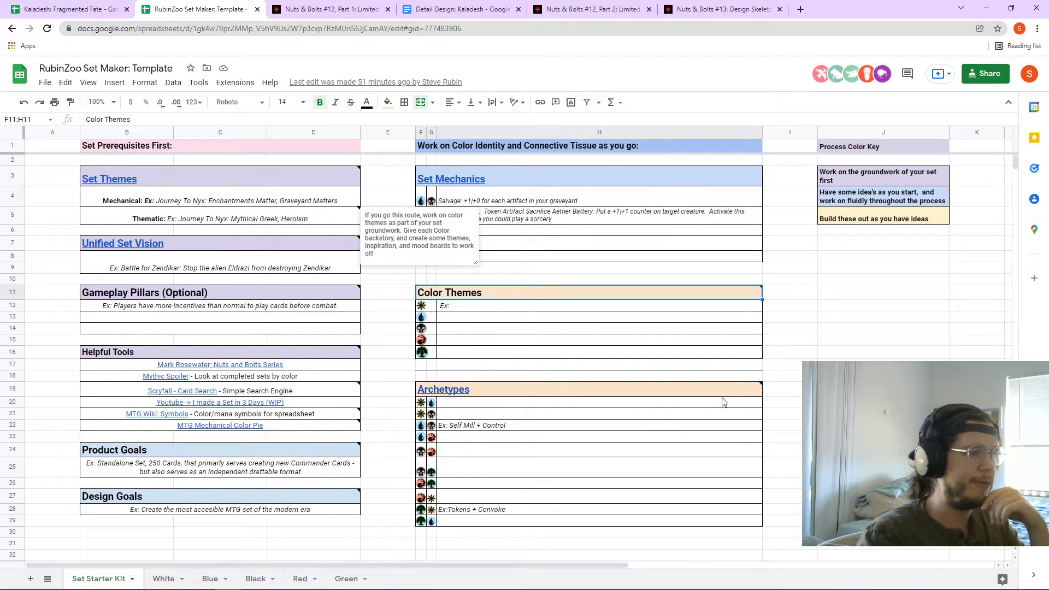
pyautogui.click(809, 299)
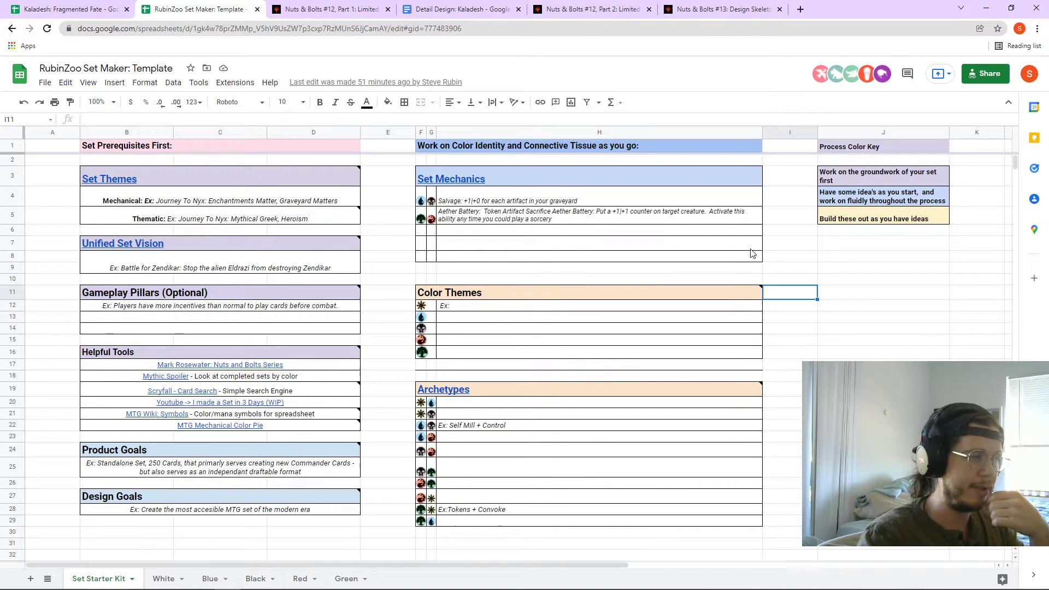
# - Look over the Kaladesh detail design document
pyautogui.click(487, 15)
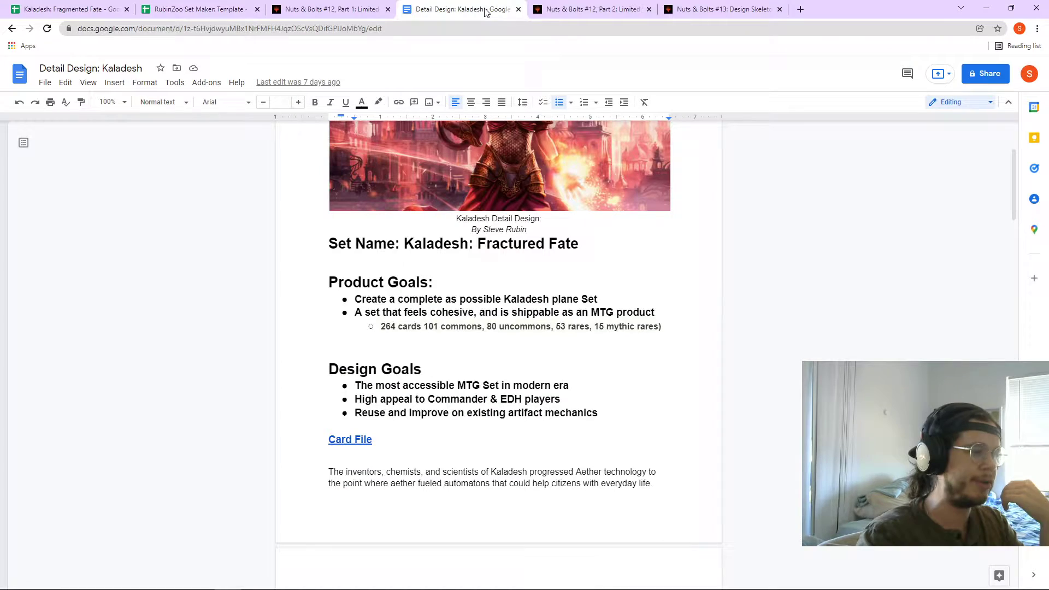
pyautogui.scroll(-15, 598, 286)
pyautogui.scroll(-4, 576, 309)
pyautogui.scroll(3, 555, 284)
pyautogui.moveTo(499, 414); pyautogui.dragTo(320, 251)
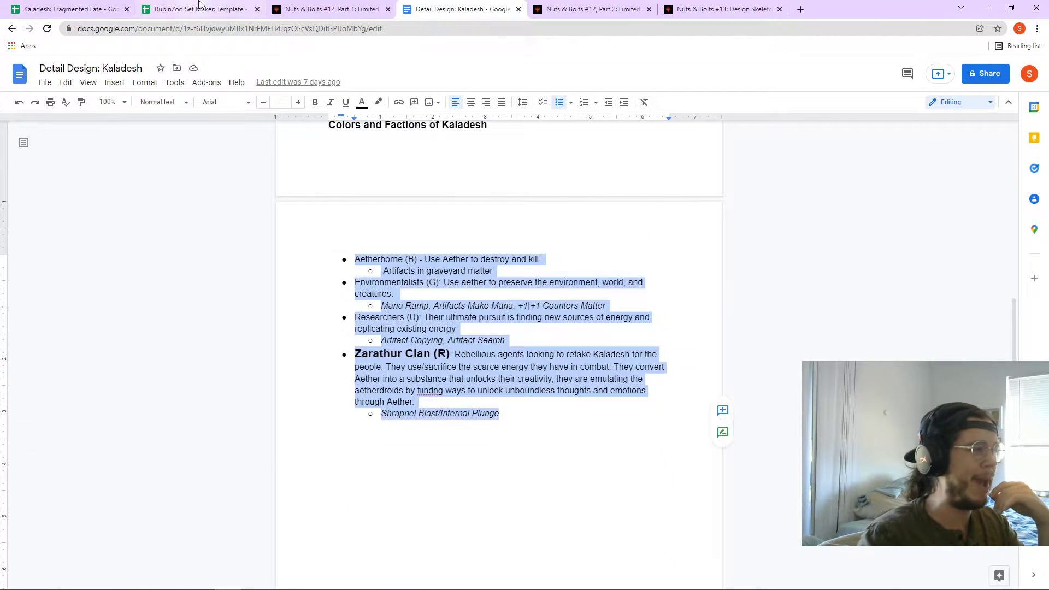
# - Compare the RubinZoo template with the Kaladesh spreadsheet, checking its color theme and Red and Blue sheets
pyautogui.click(194, 9)
pyautogui.click(92, 5)
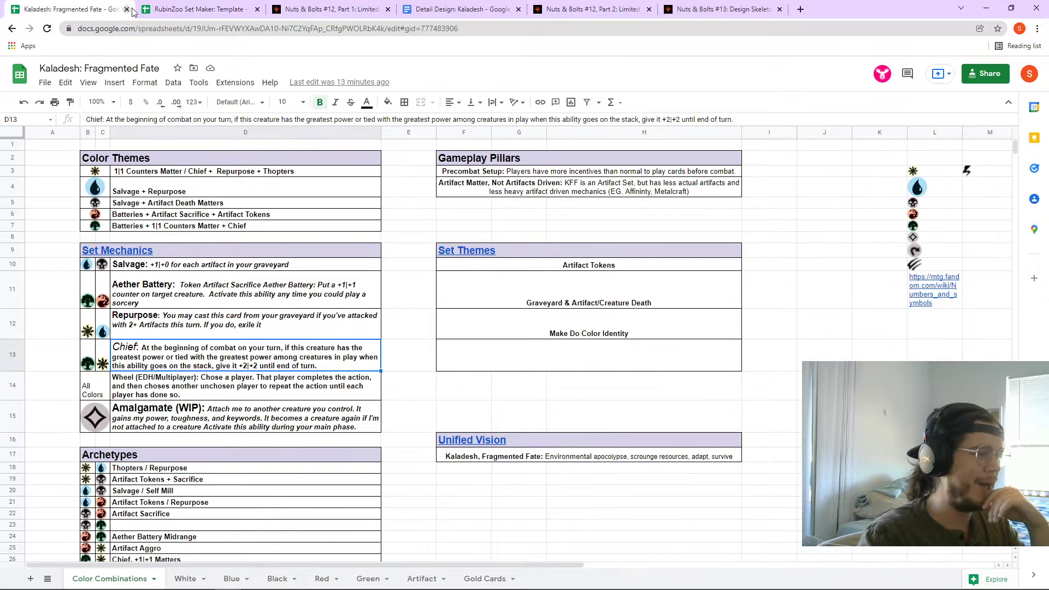
pyautogui.click(216, 7)
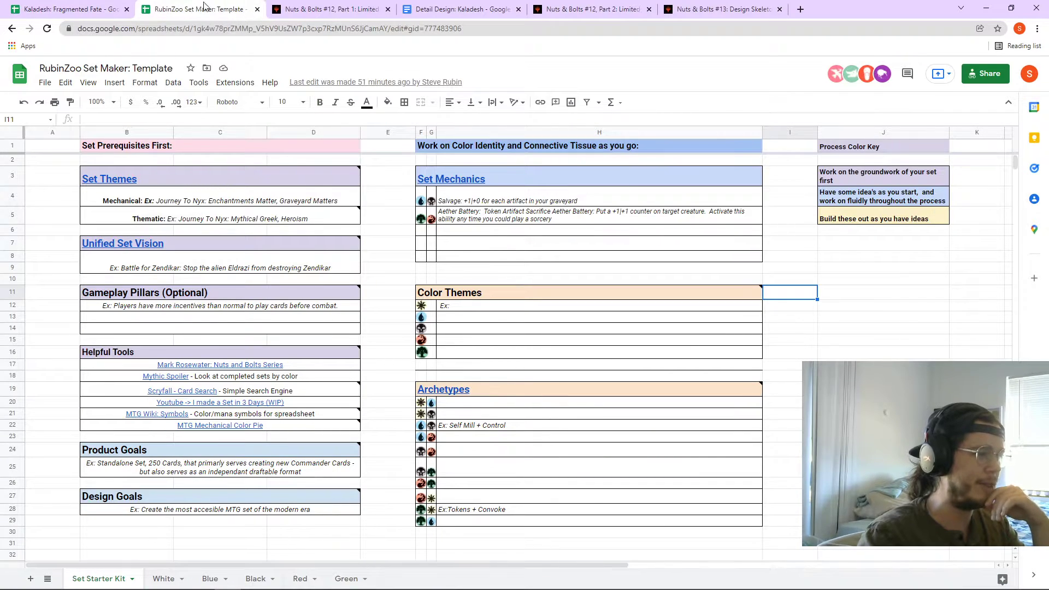
pyautogui.click(77, 9)
pyautogui.scroll(-1, 451, 311)
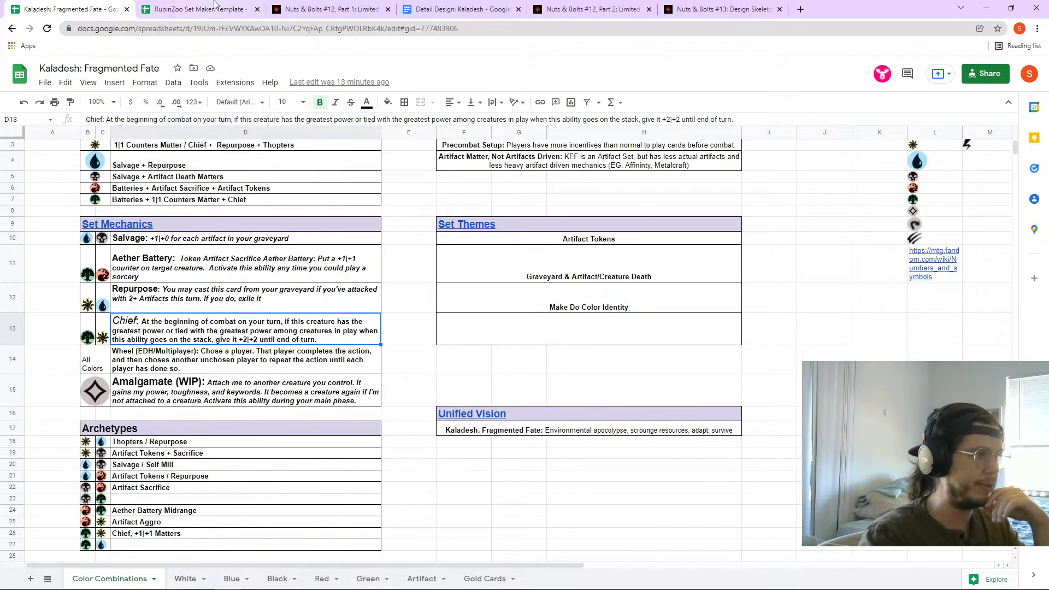
pyautogui.click(215, 9)
pyautogui.click(90, 9)
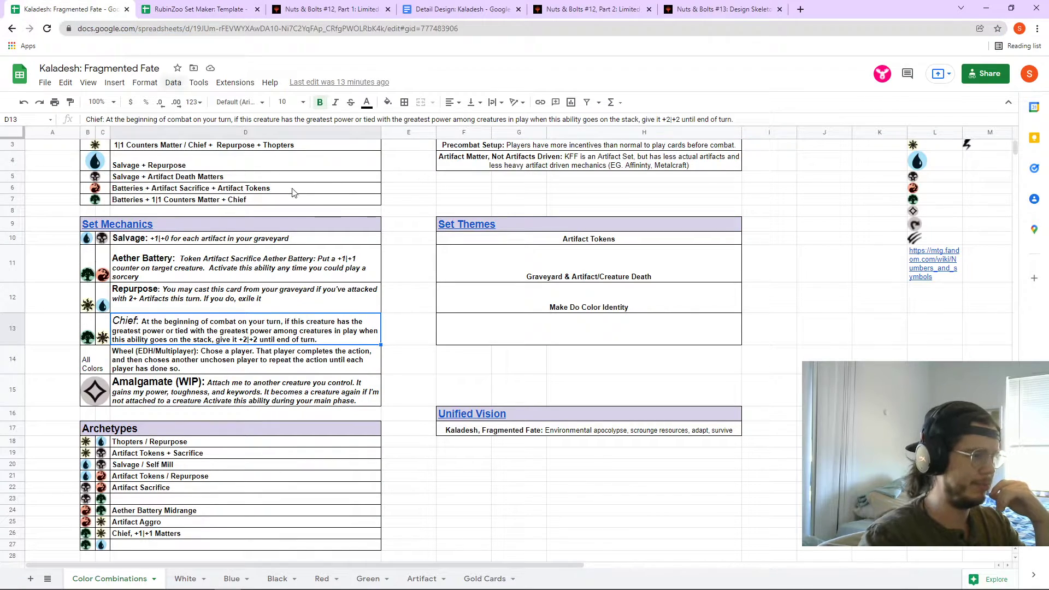
pyautogui.scroll(1, 235, 219)
pyautogui.click(235, 169)
pyautogui.click(322, 579)
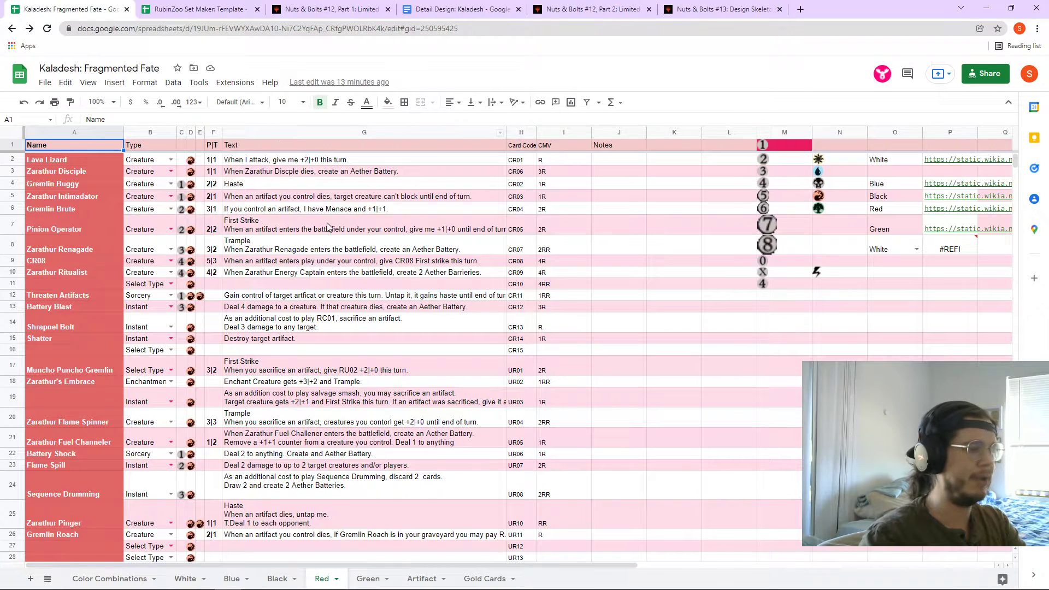
pyautogui.hotkey('ctrl', 'shift', 'pageup')
pyautogui.hotkey('ctrl', 'shift', 'pageup')
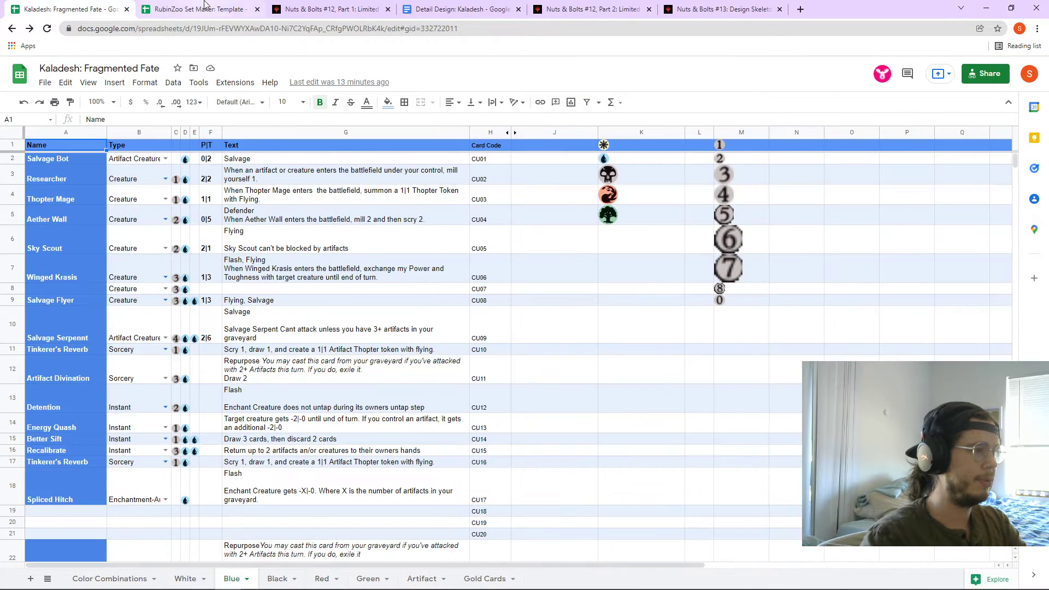
# - Load the RubinZoo template's web address in the Nuts & Bolts article tab
pyautogui.click(204, 6)
pyautogui.hotkey('ctrl', 'shift', 'pagedown')
pyautogui.click(310, 11)
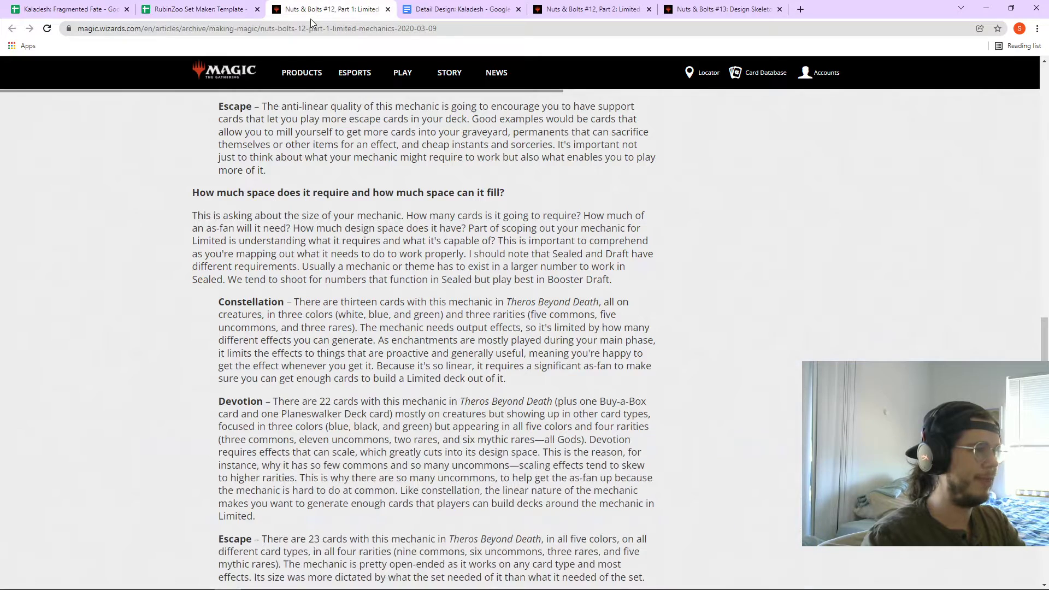
pyautogui.click(317, 27)
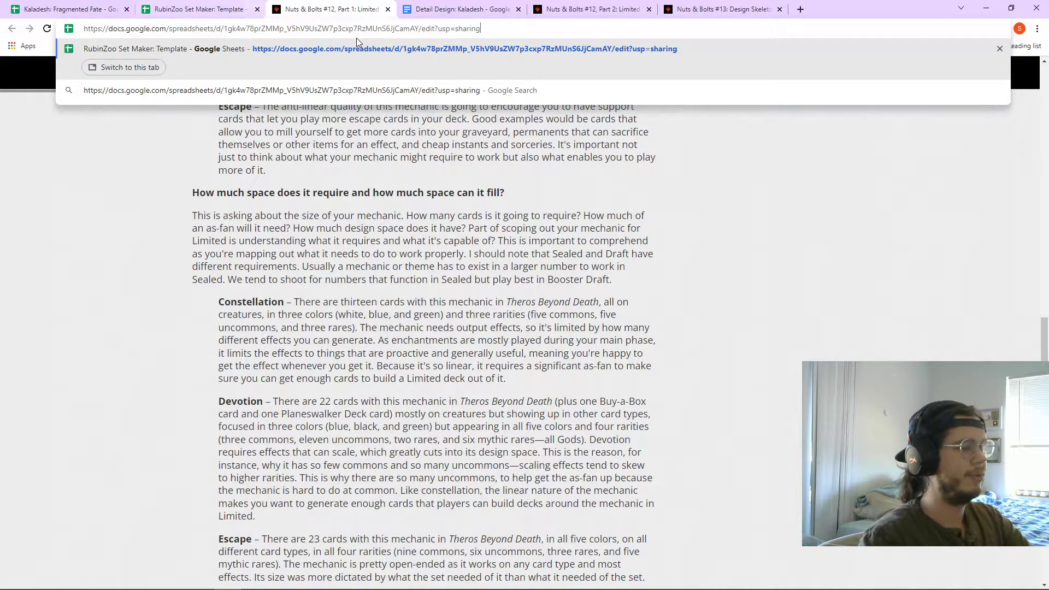
pyautogui.press('Return')
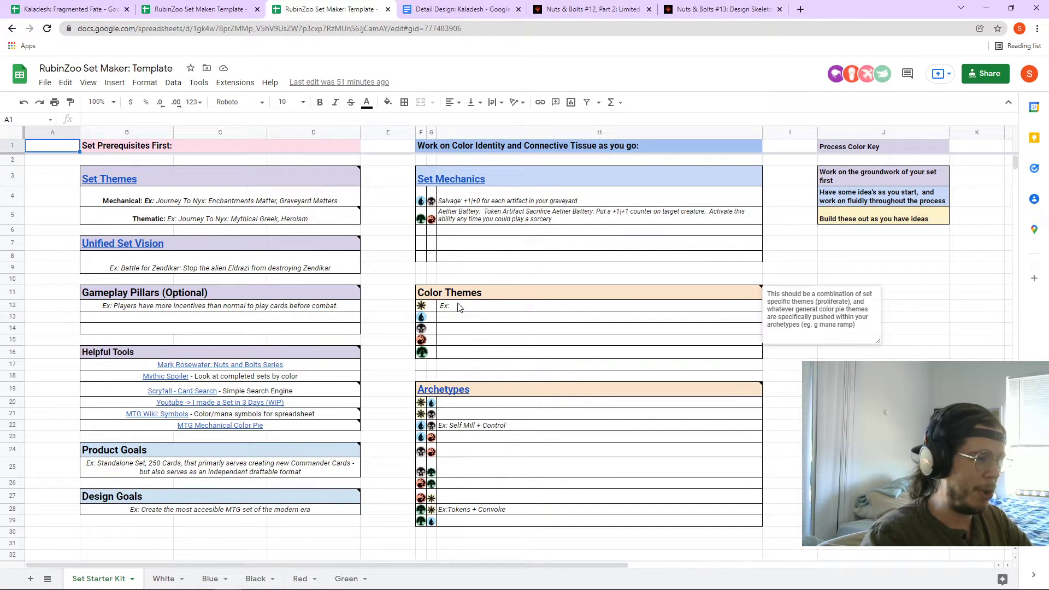
# - Review the template's Color Themes and Archetypes headings and its white-blue and black-red archetype entries
pyautogui.click(578, 300)
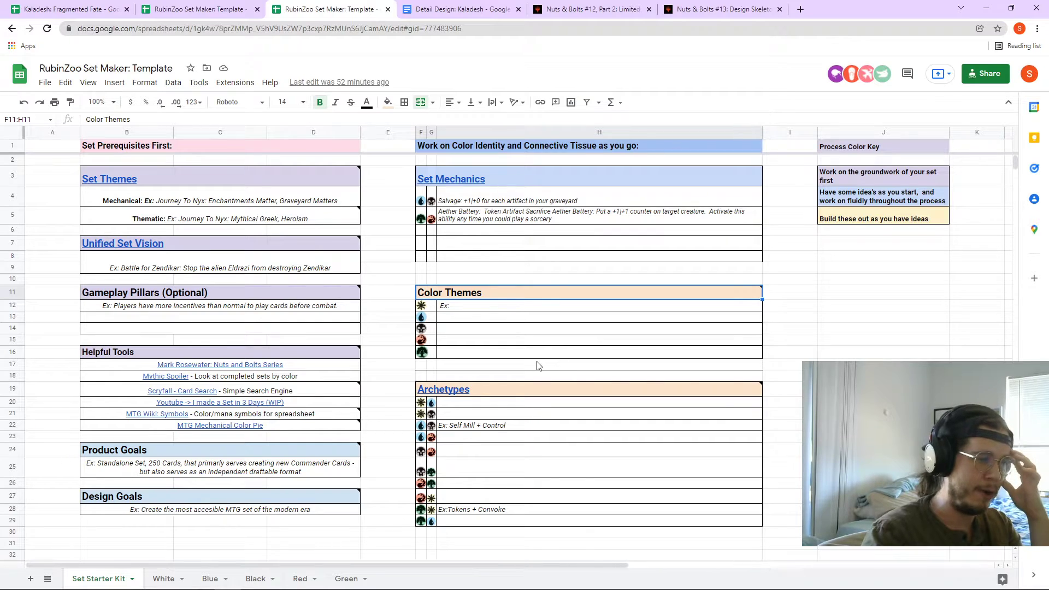
pyautogui.click(512, 393)
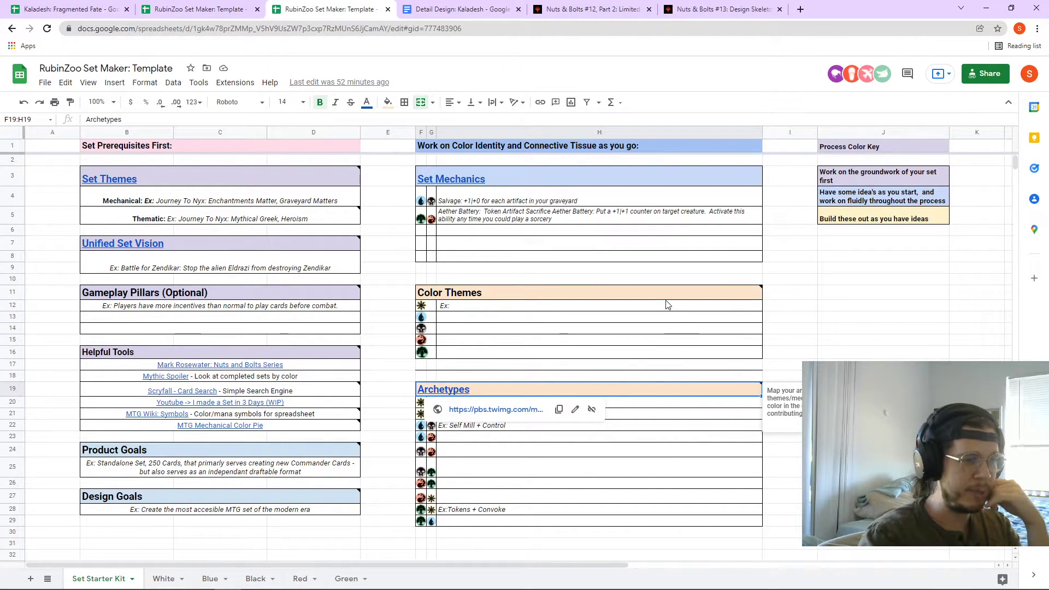
pyautogui.click(606, 406)
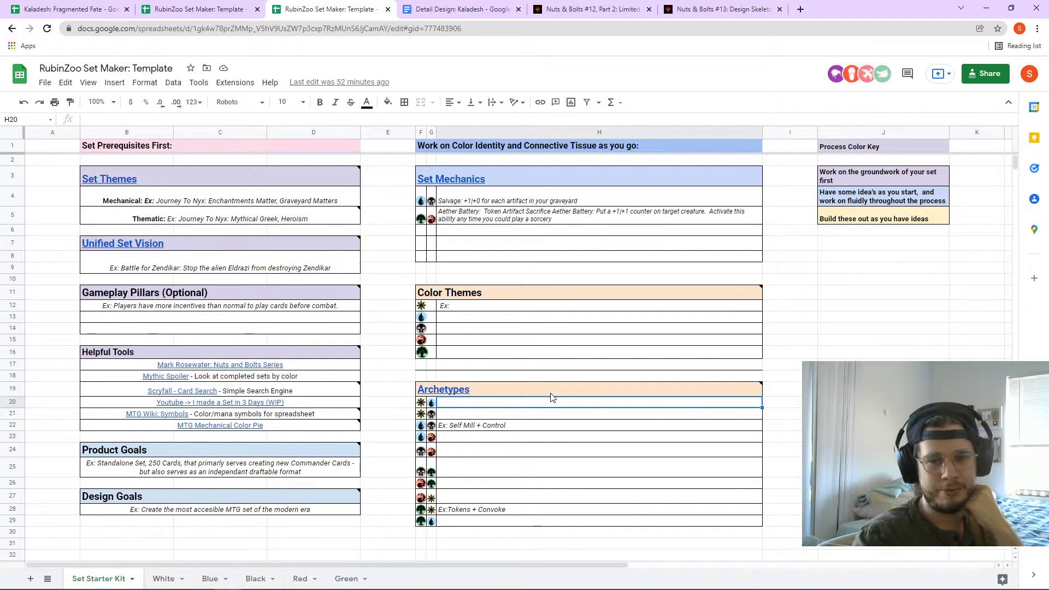
pyautogui.click(460, 451)
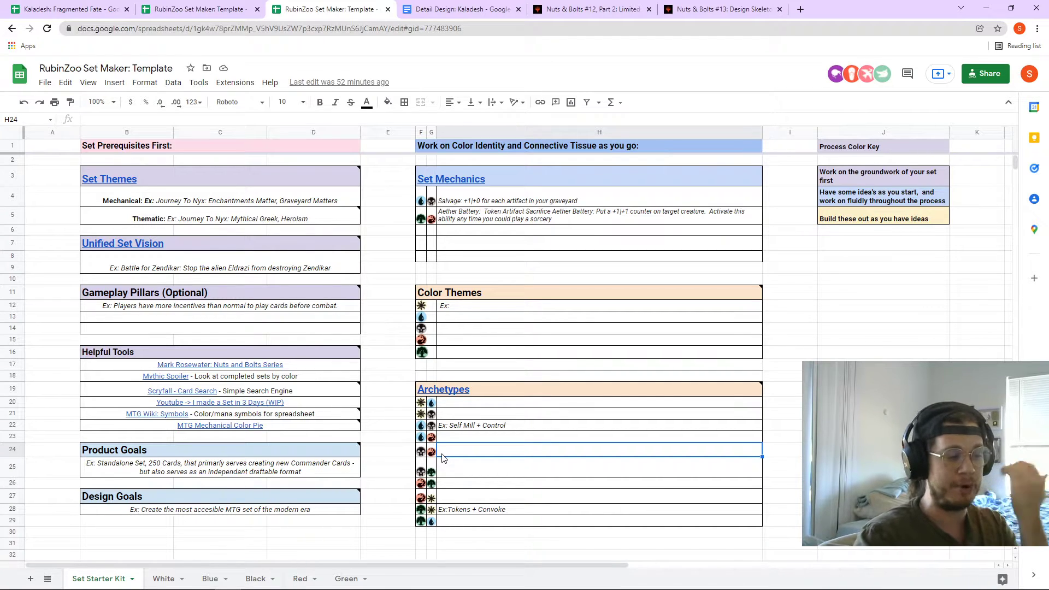
# - Return to the Kaladesh: Fragmented Fate spreadsheet's Color Combinations sheet
pyautogui.click(202, 4)
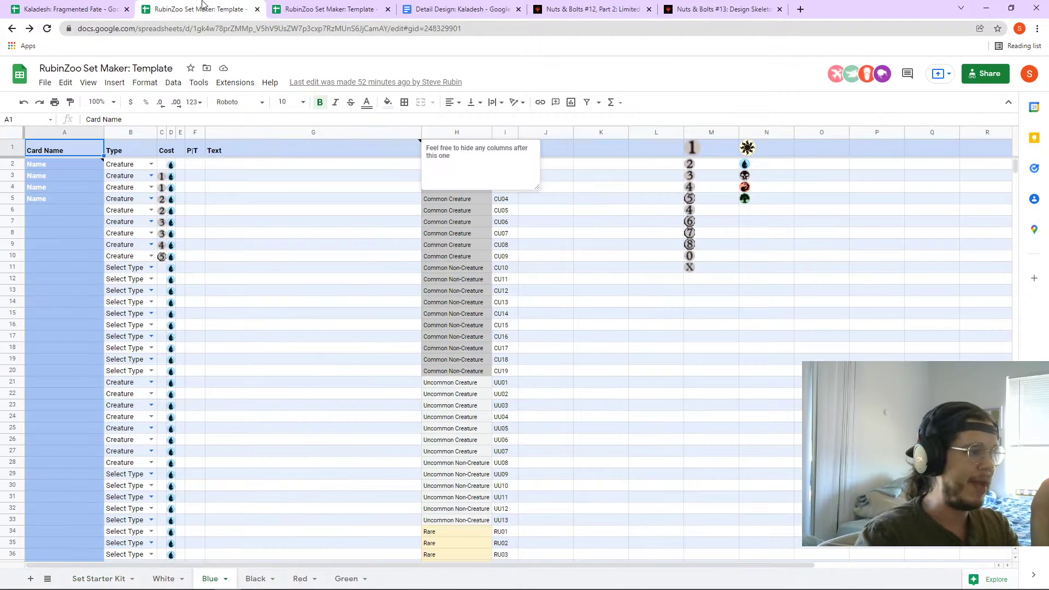
pyautogui.click(111, 5)
pyautogui.hotkey('ctrl', 'Tab')
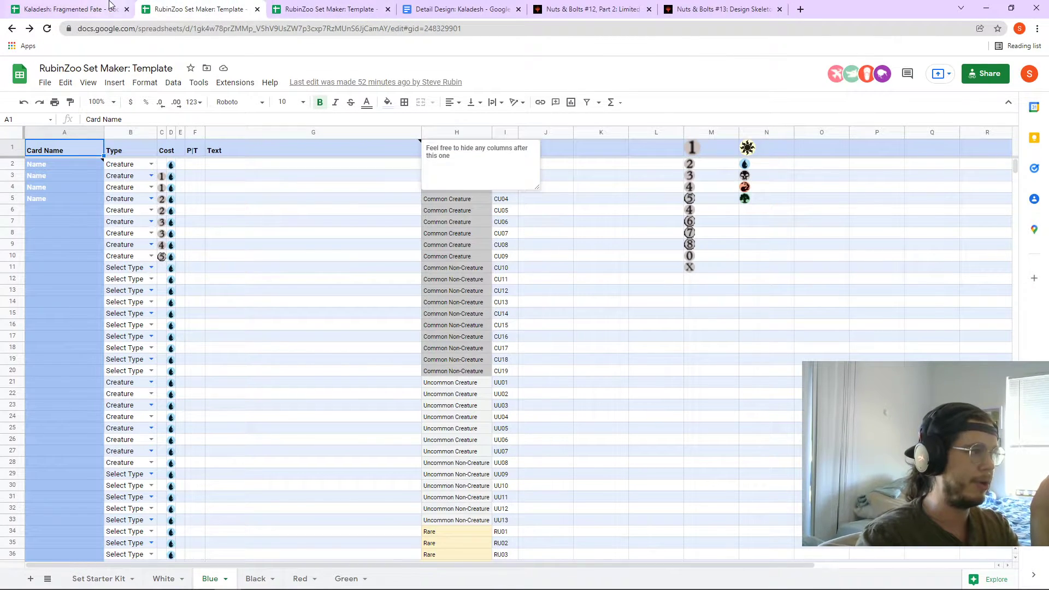
pyautogui.click(109, 7)
pyautogui.click(109, 578)
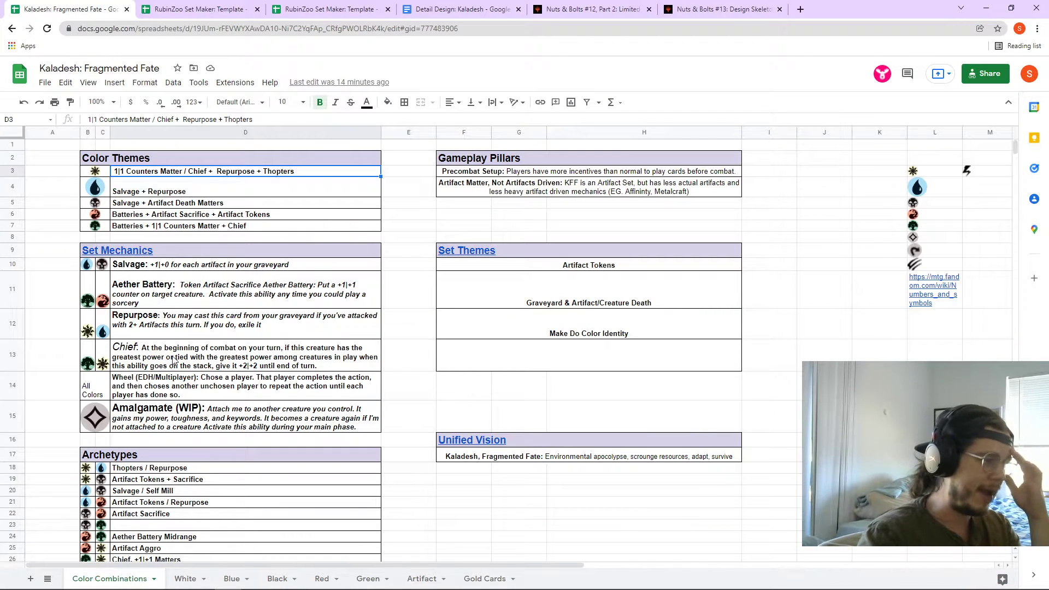
# - Read the Chief mechanic text in D13, then go back to the RubinZoo template's Set Starter Kit
pyautogui.click(174, 360)
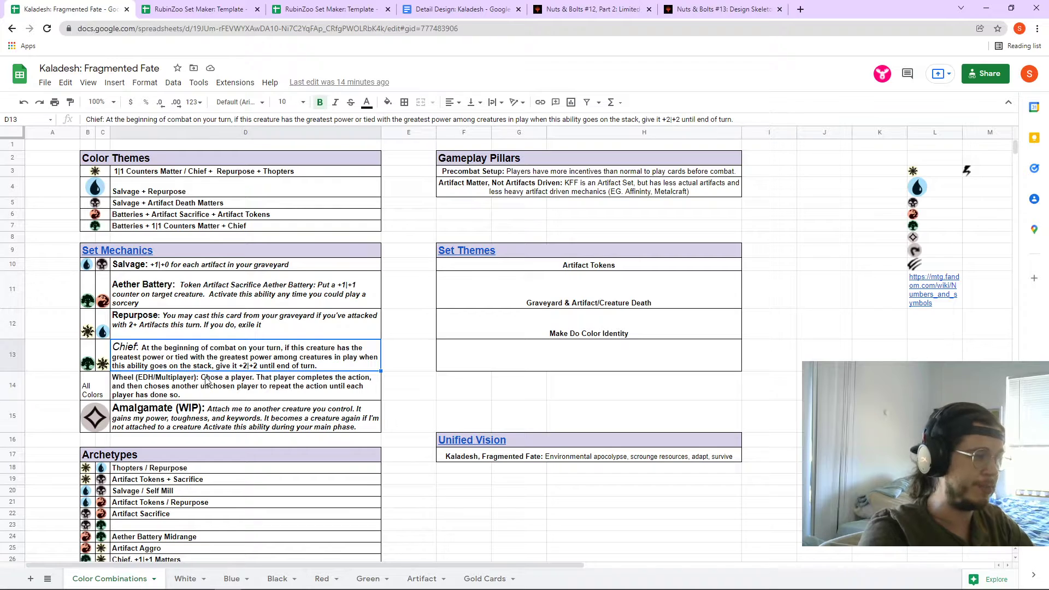
pyautogui.click(304, 6)
pyautogui.scroll(-1, 595, 417)
pyautogui.scroll(1, 469, 453)
# - Look over the template's White, Blue and Black card sheets, then select the Slot column H
pyautogui.moveTo(297, 495)
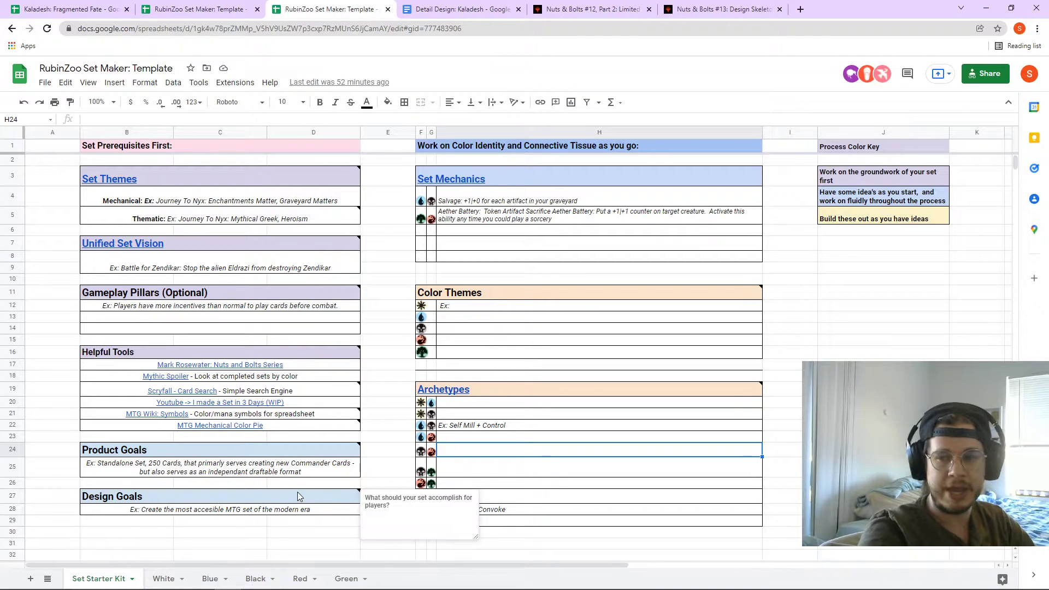
pyautogui.click(162, 586)
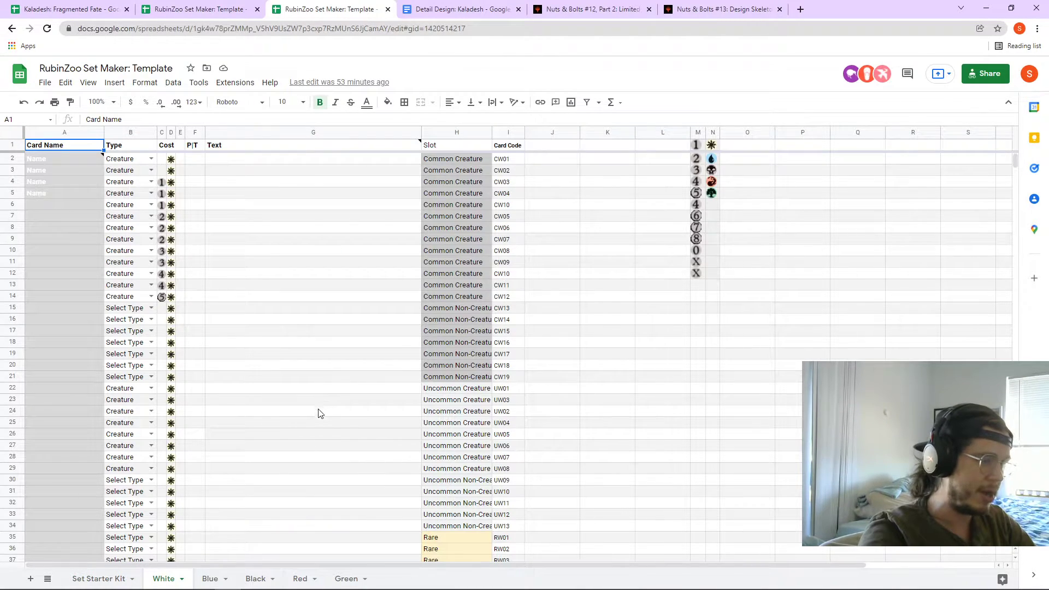
pyautogui.scroll(-3, 245, 510)
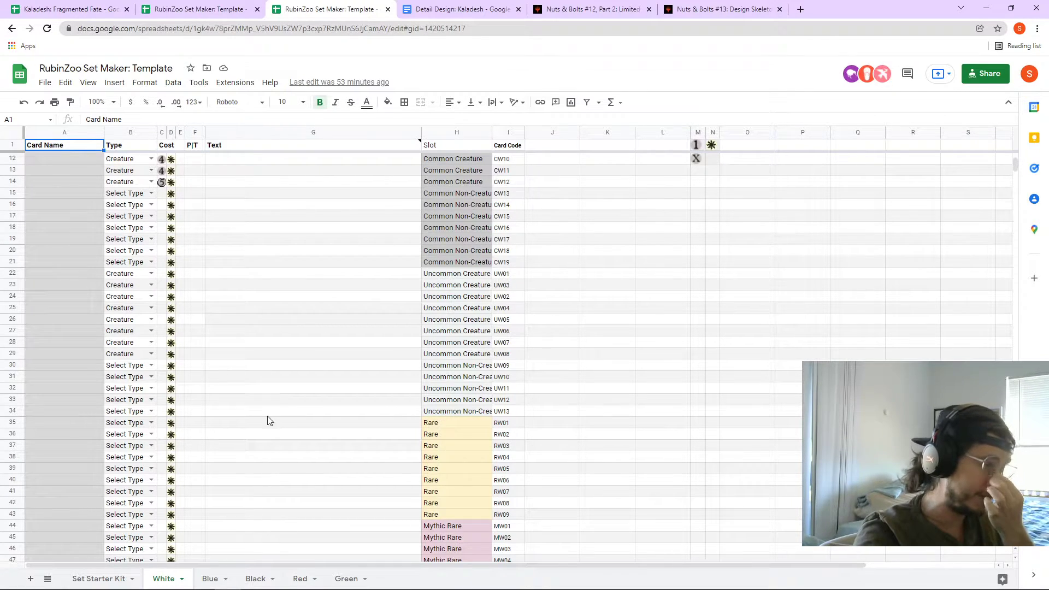
pyautogui.scroll(3, 265, 417)
pyautogui.click(210, 578)
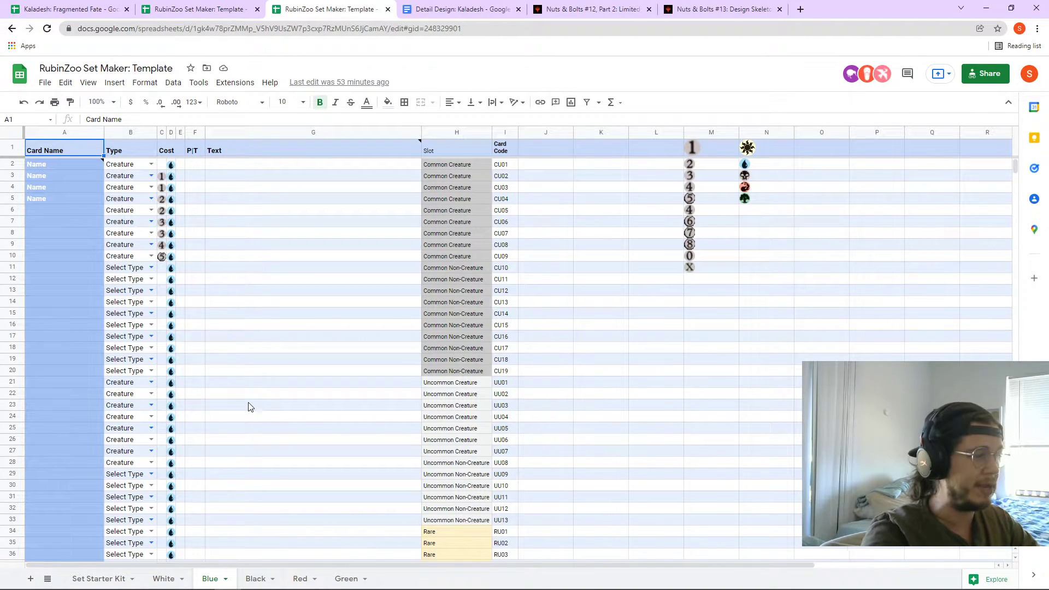
pyautogui.scroll(-5, 324, 352)
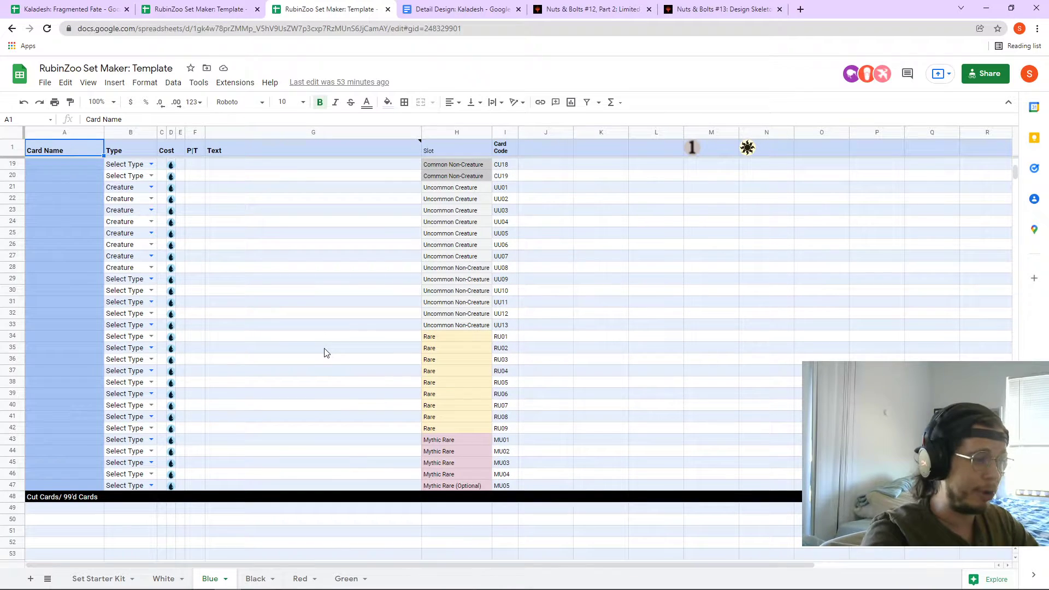
pyautogui.scroll(5, 330, 435)
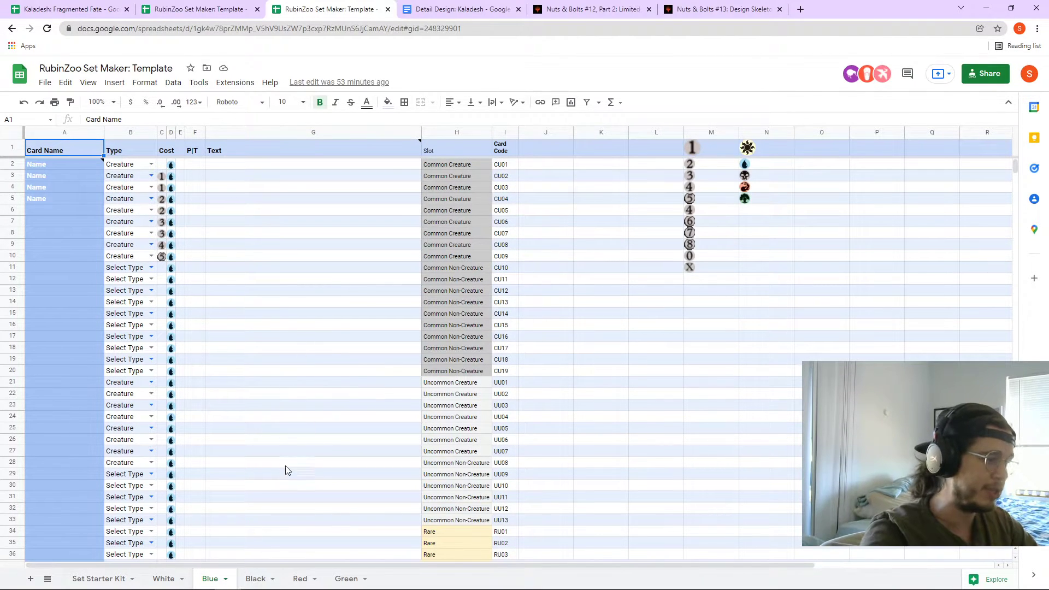
pyautogui.click(251, 582)
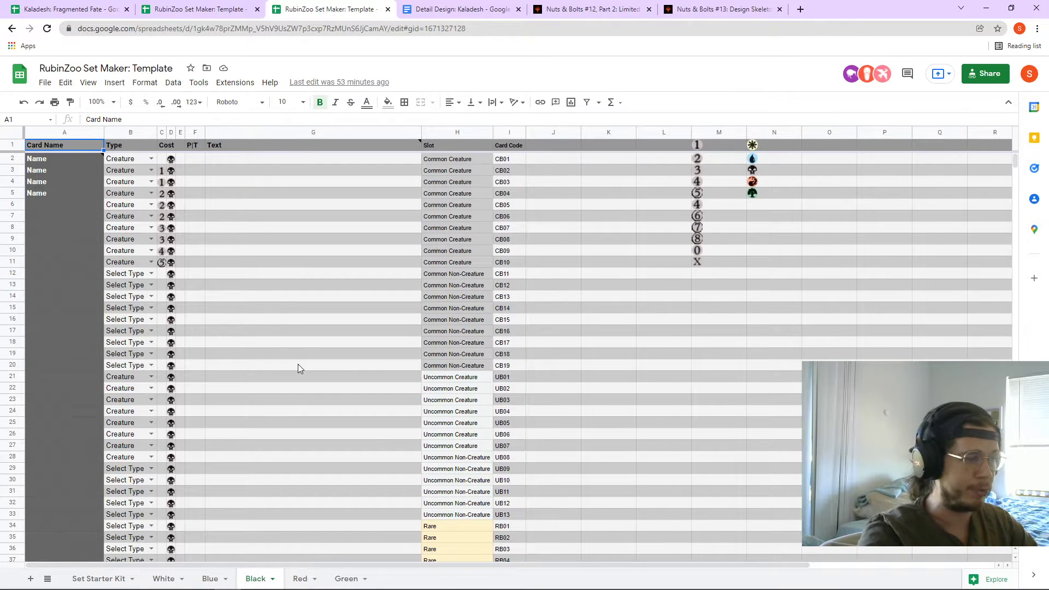
pyautogui.scroll(-3, 299, 374)
pyautogui.scroll(3, 301, 374)
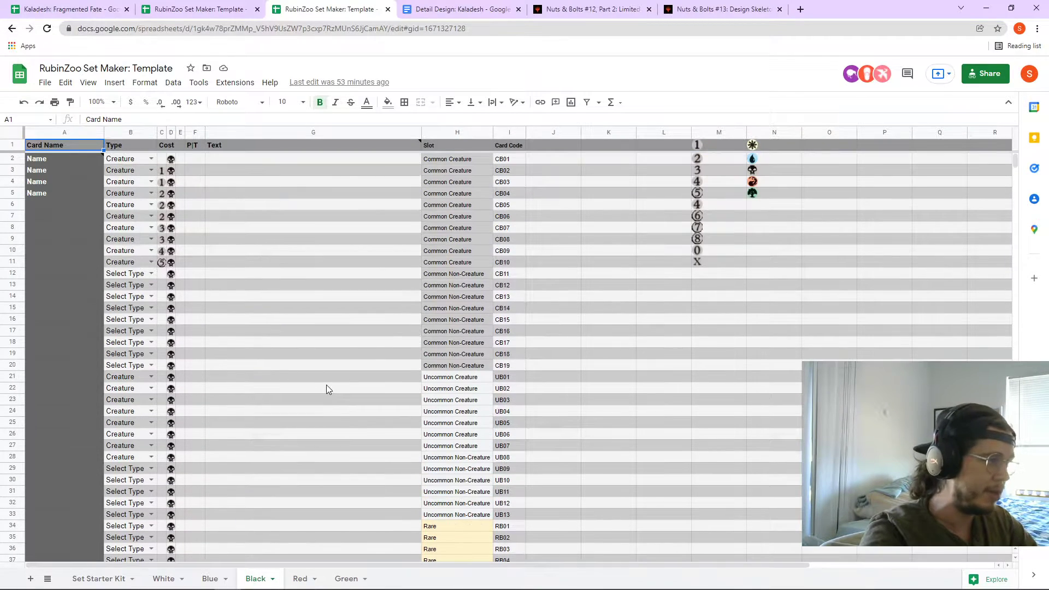
pyautogui.click(453, 132)
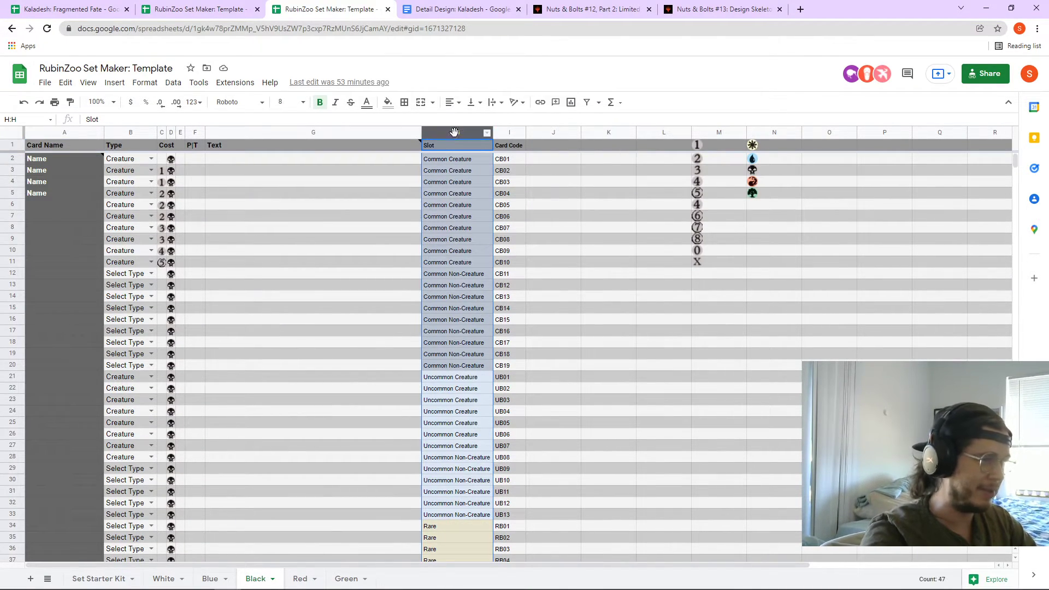
pyautogui.keyDown('shift'); pyautogui.click(818, 133); pyautogui.keyUp('shift')
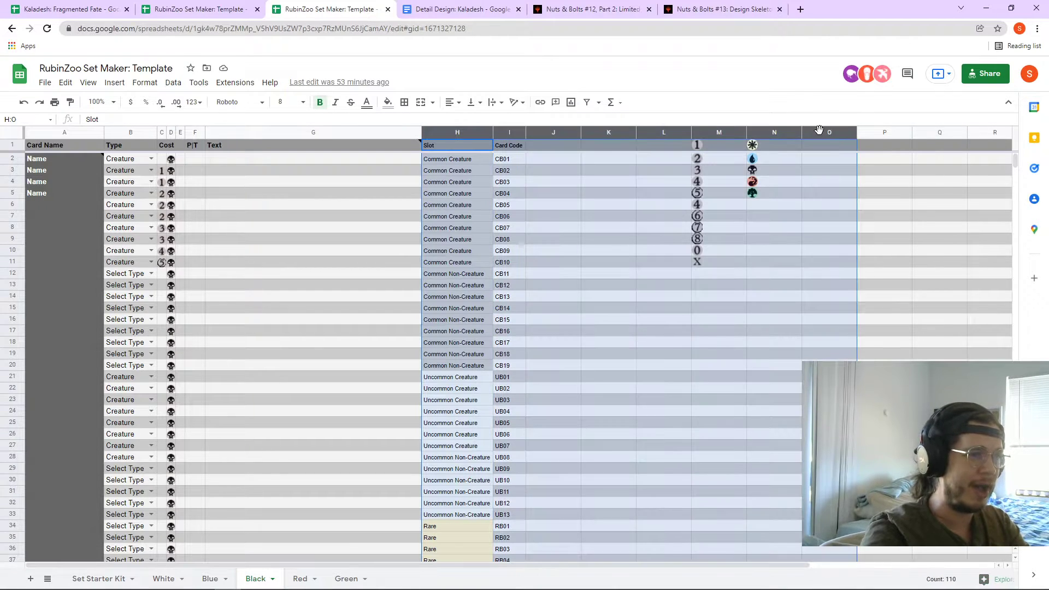
pyautogui.rightClick(817, 133)
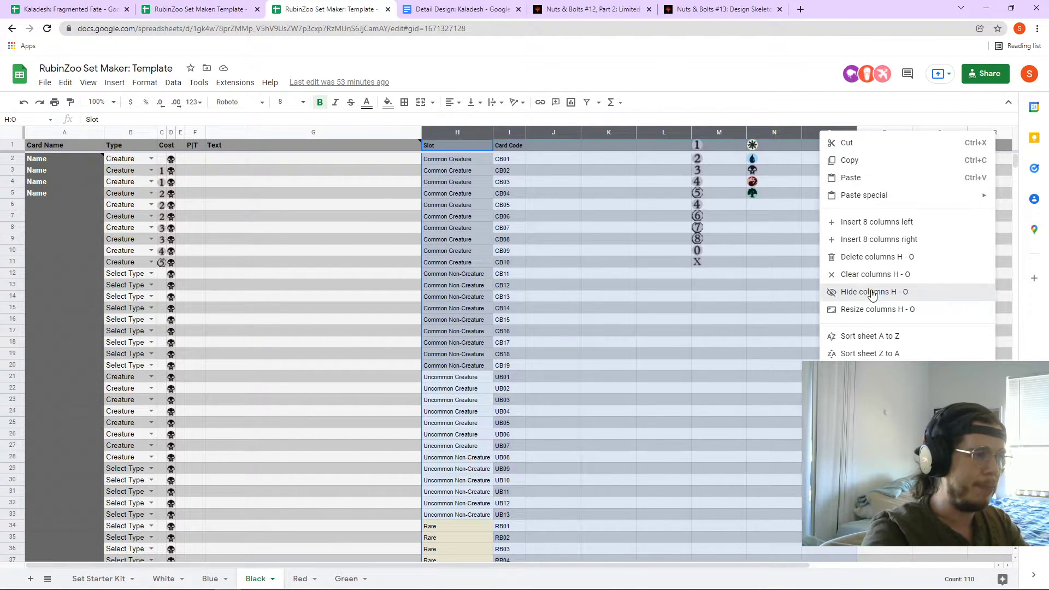
pyautogui.click(871, 291)
pyautogui.hotkey('ctrl', 'z')
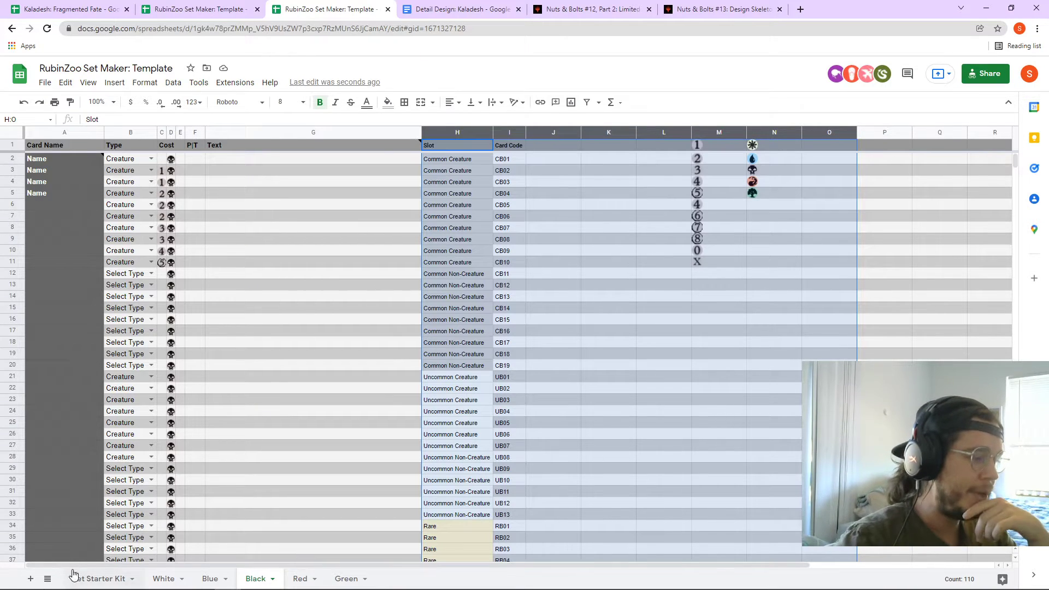
pyautogui.click(94, 579)
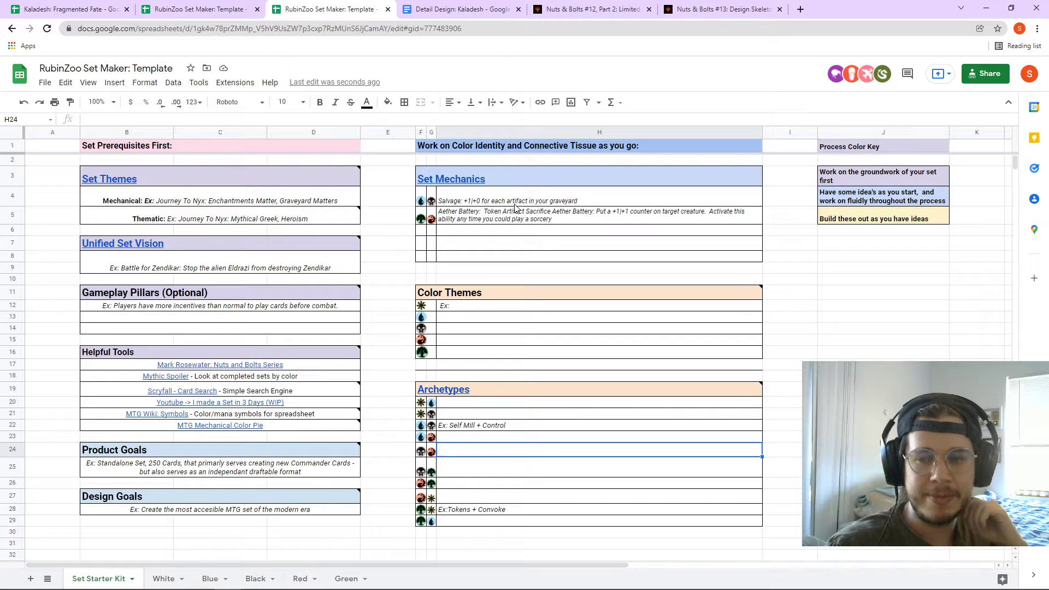
pyautogui.moveTo(478, 187)
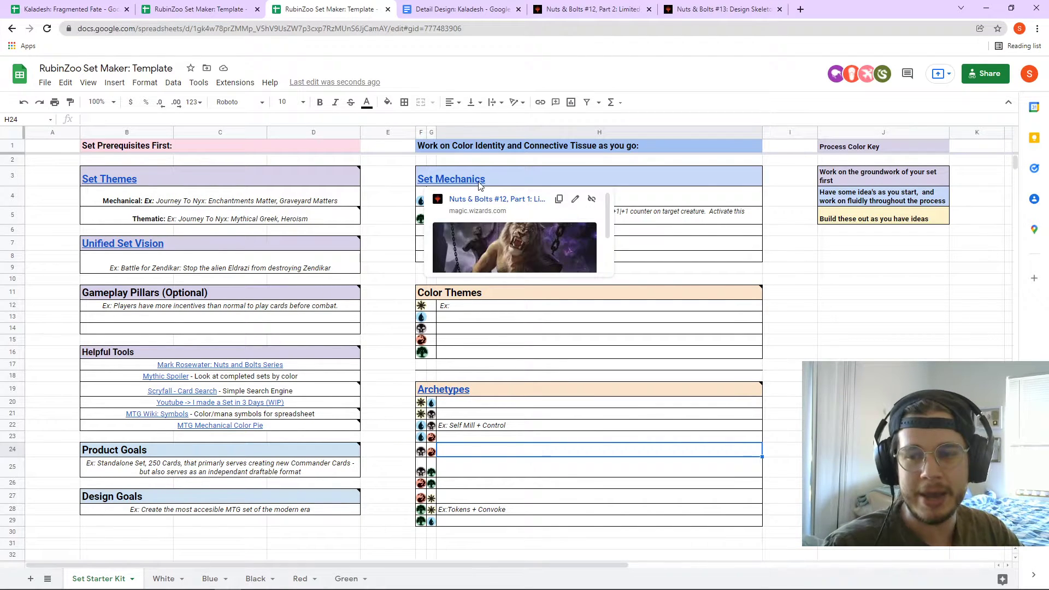
pyautogui.click(71, 8)
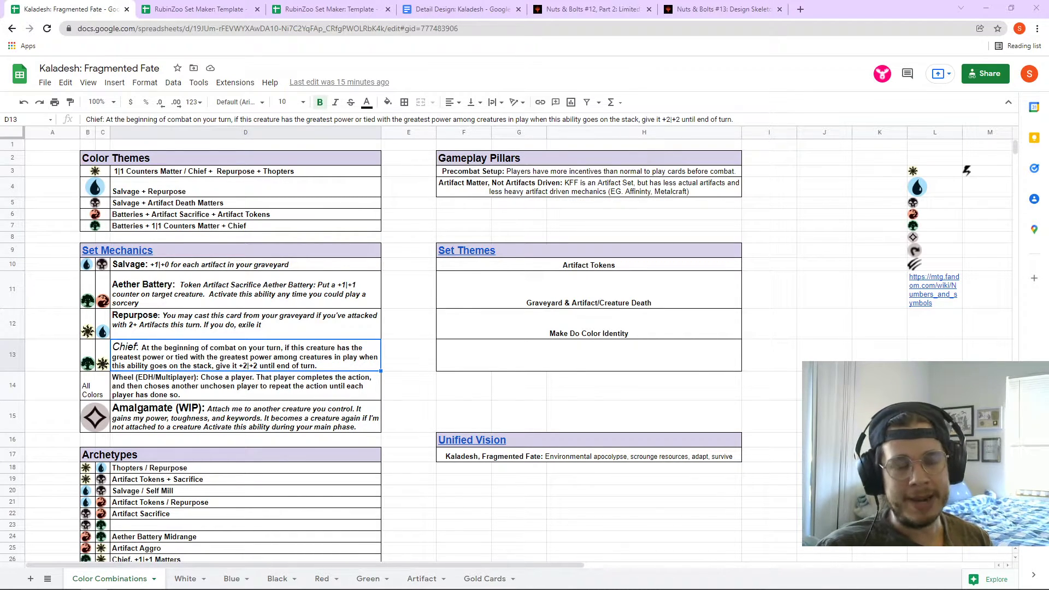
pyautogui.click(245, 9)
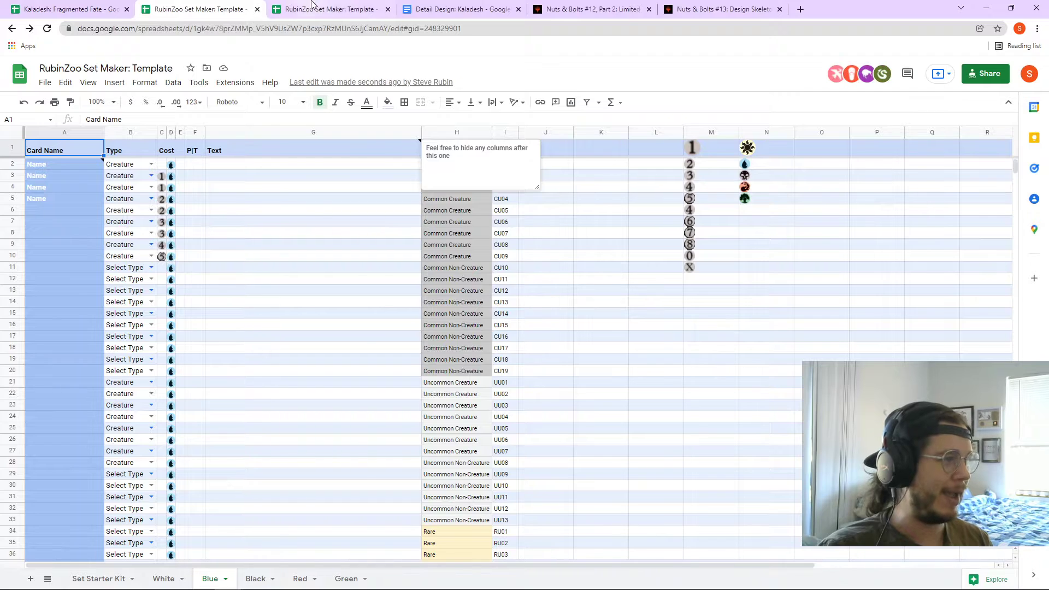
pyautogui.click(314, 8)
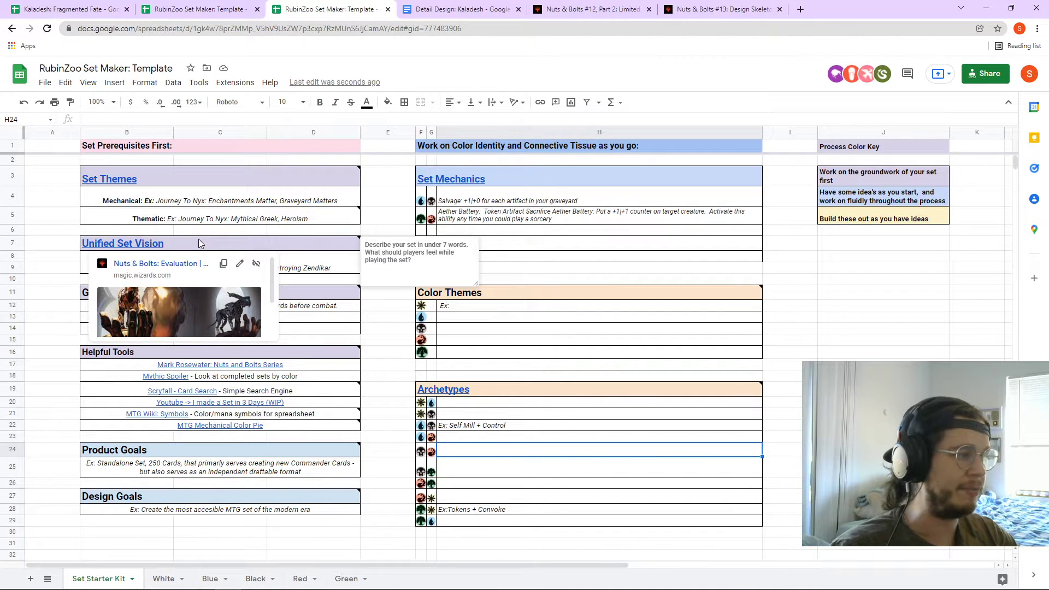
pyautogui.click(584, 245)
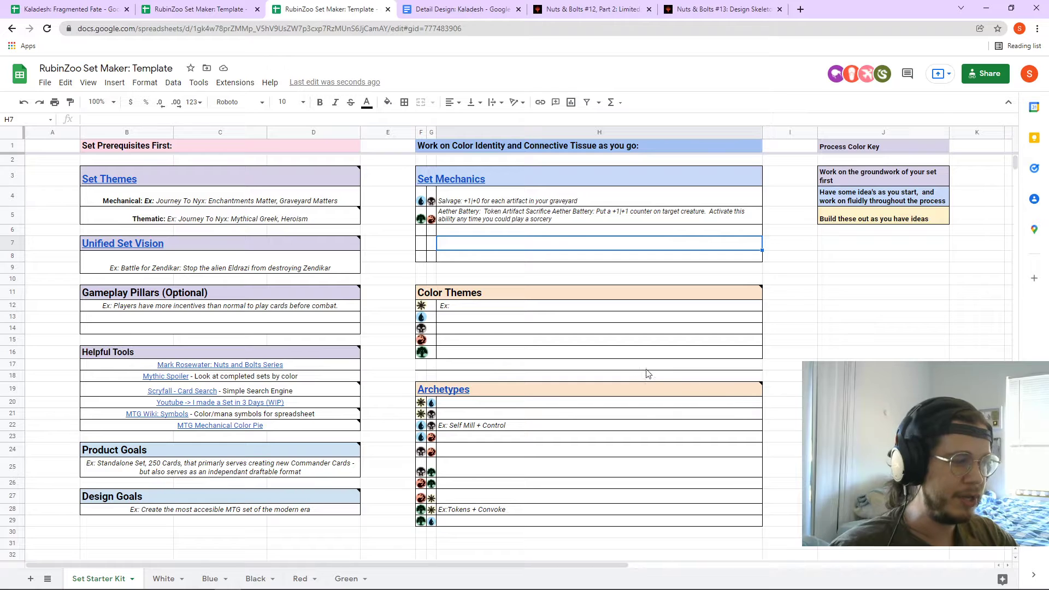
pyautogui.click(64, 9)
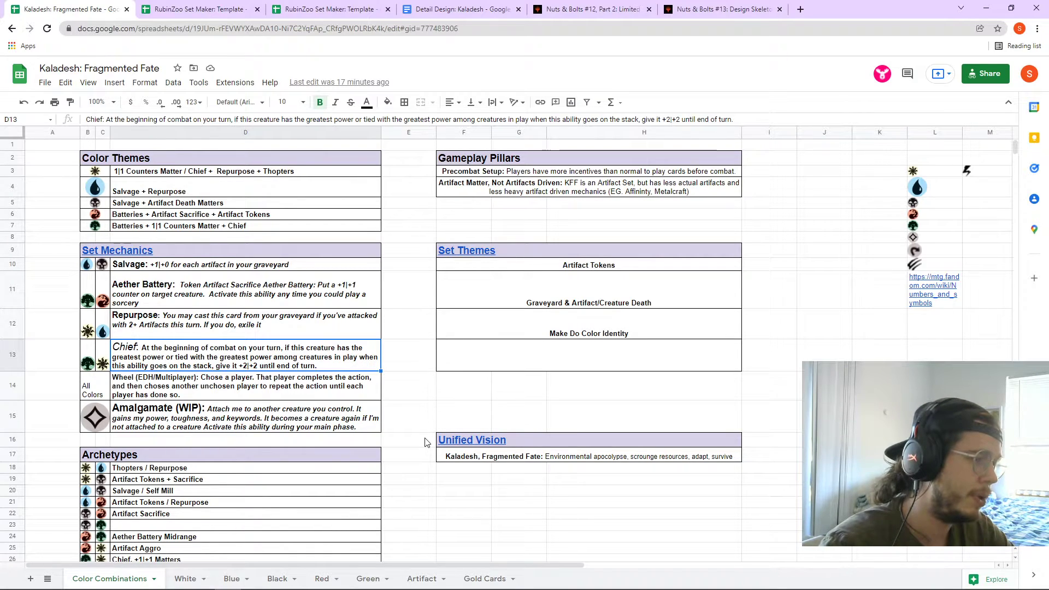
pyautogui.click(537, 246)
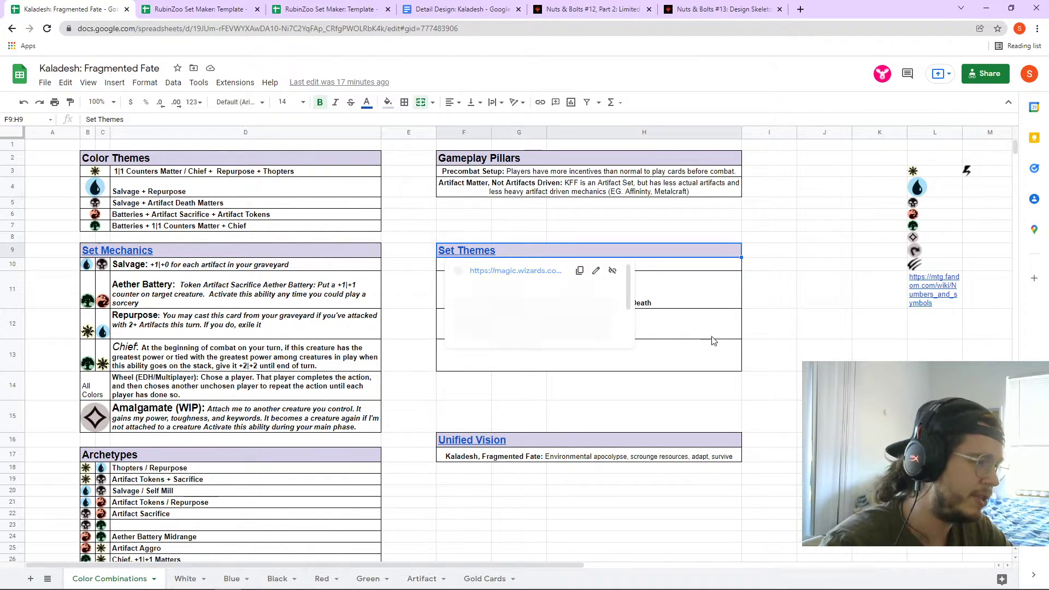
pyautogui.click(720, 358)
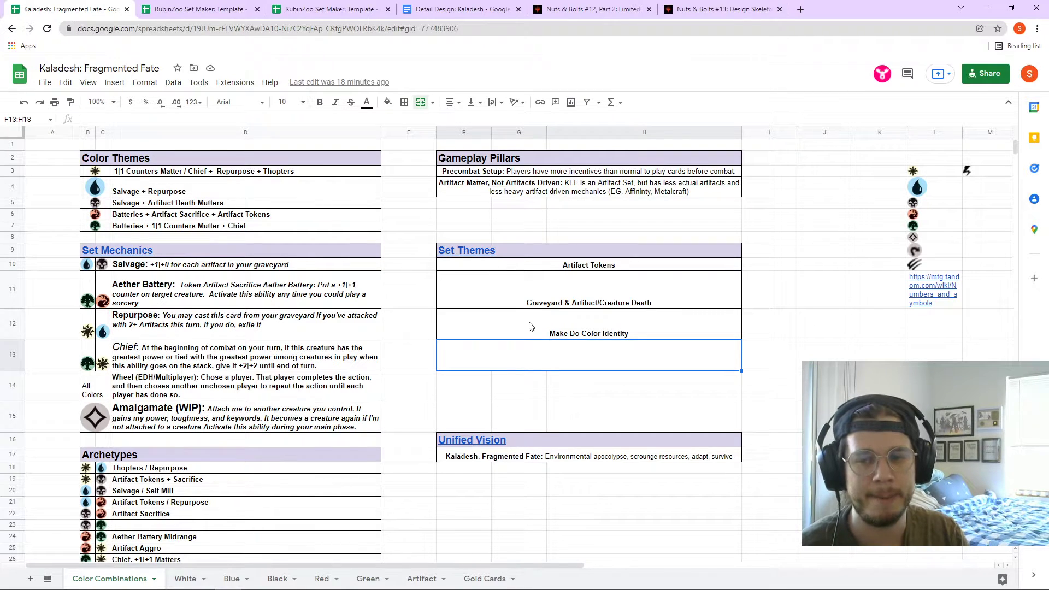
pyautogui.click(799, 9)
pyautogui.write('scrya')
# - Search Scryfall's advanced page for rules text 'Metalcraft', listing 33 cards starting with Ardent Recruit
pyautogui.press('BackSpace')
pyautogui.write('fa')
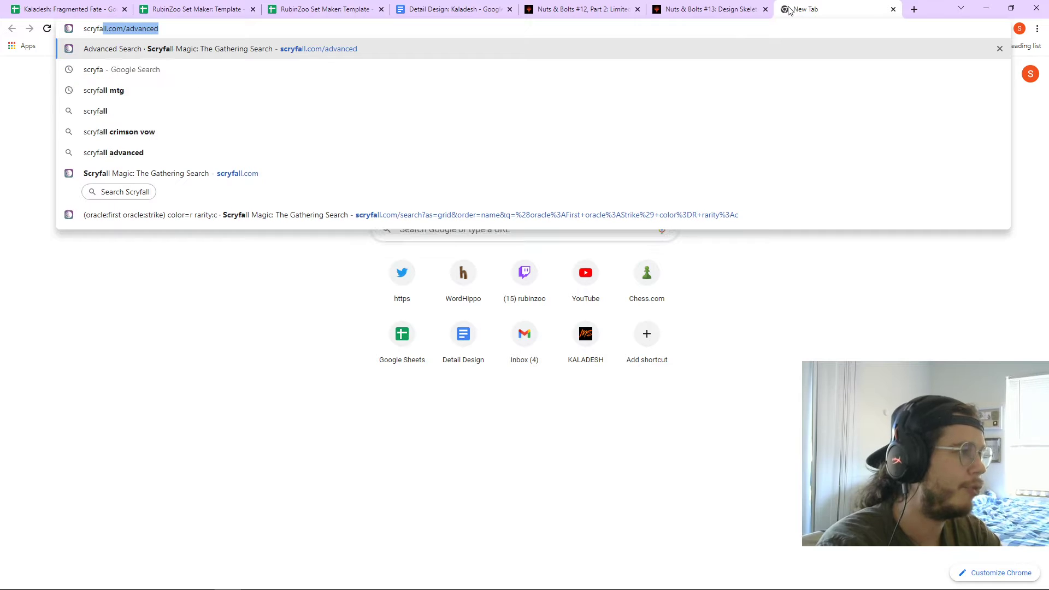
pyautogui.press('Return')
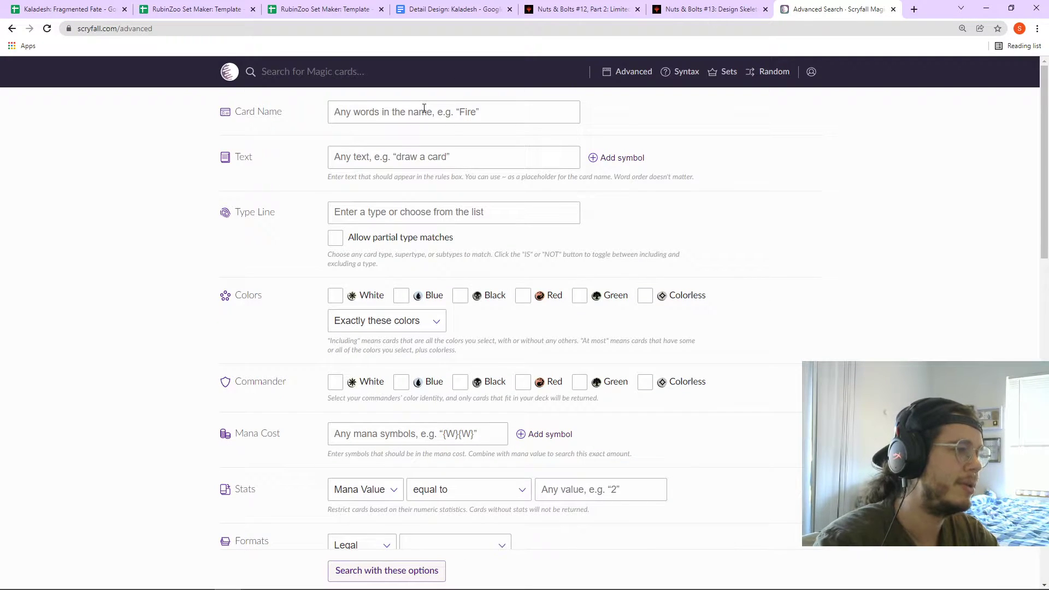
pyautogui.click(397, 154)
pyautogui.write('Metalcraft')
pyautogui.press('Return')
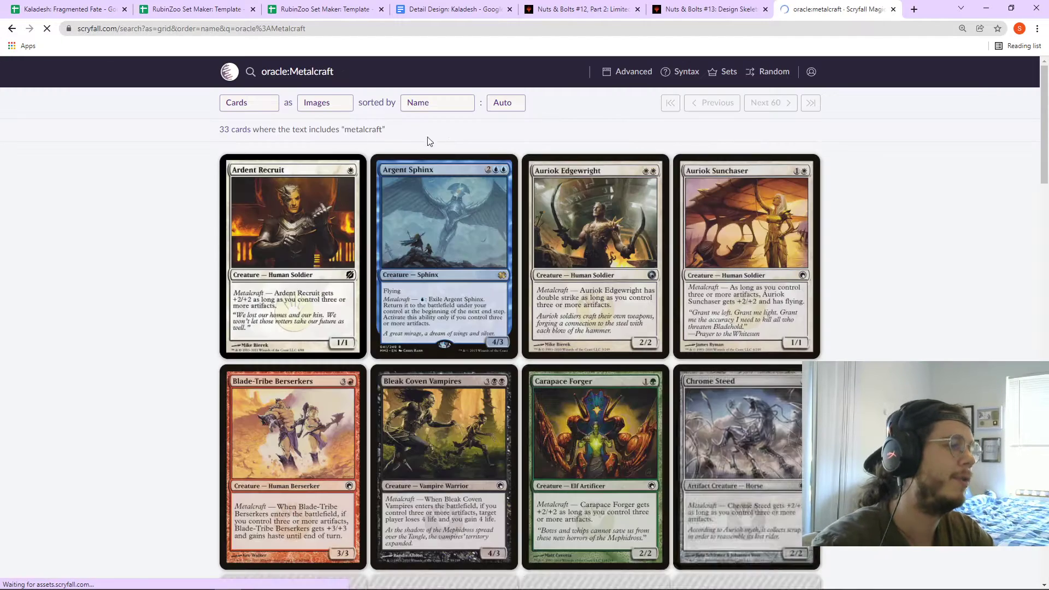
pyautogui.scroll(-1, 560, 255)
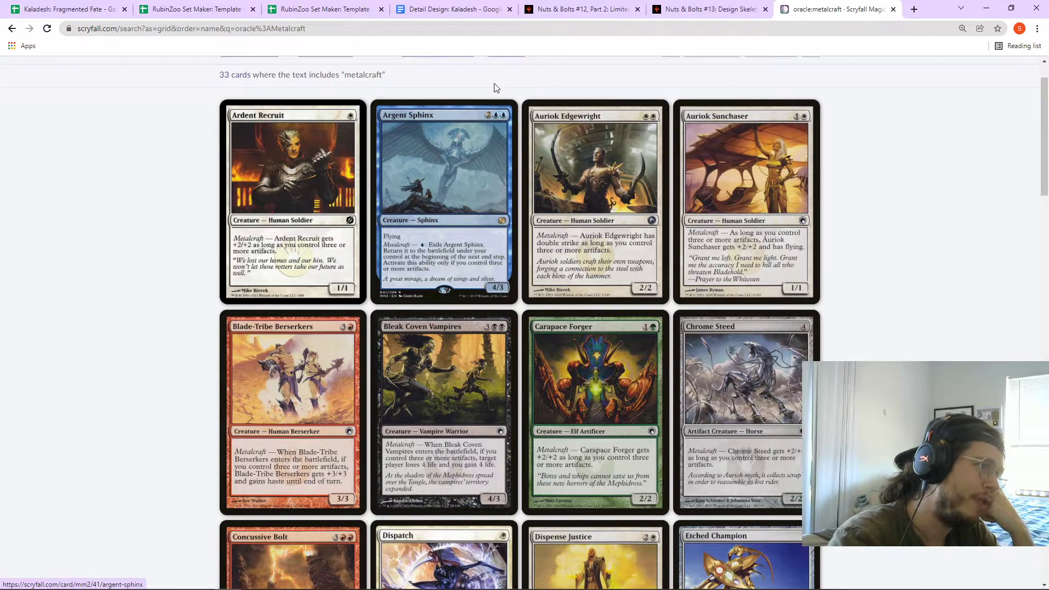
# - Compare the two RubinZoo template copies, then select the Kaladesh sheet's Make Do Color Identity theme row
pyautogui.click(209, 5)
pyautogui.click(322, 7)
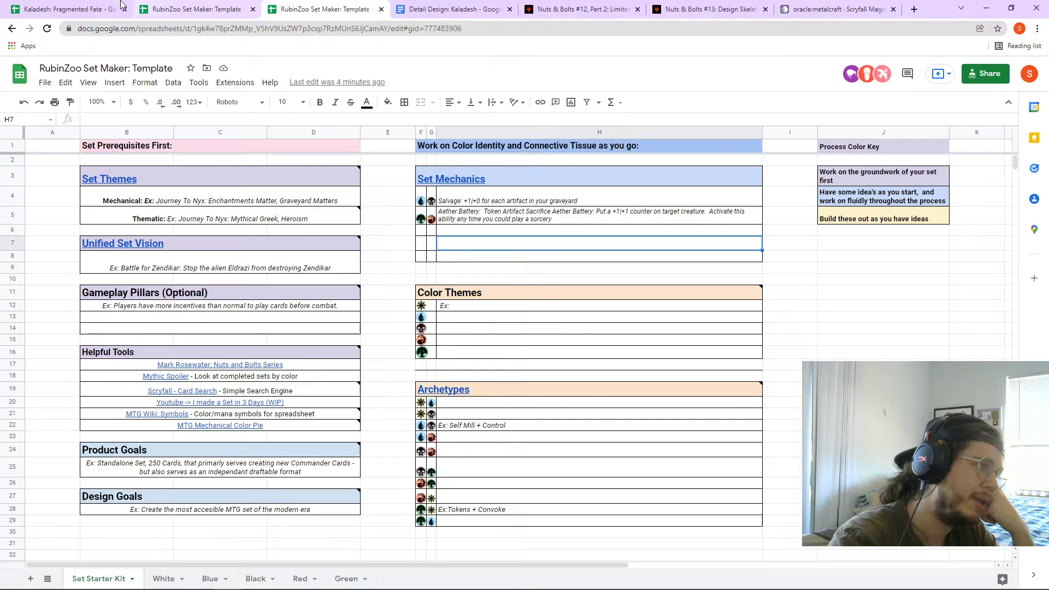
pyautogui.click(114, 4)
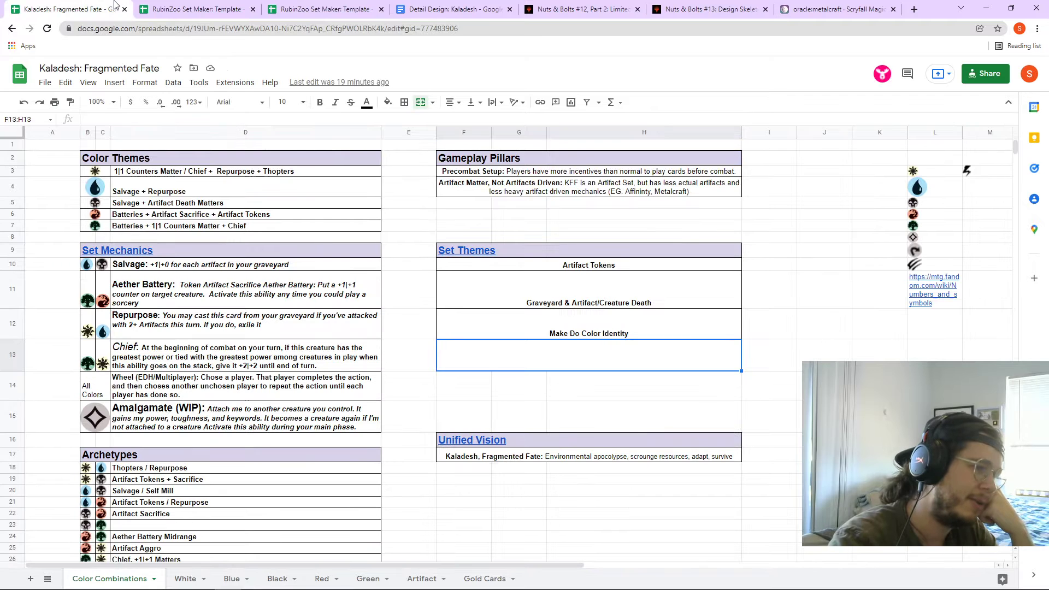
pyautogui.click(534, 325)
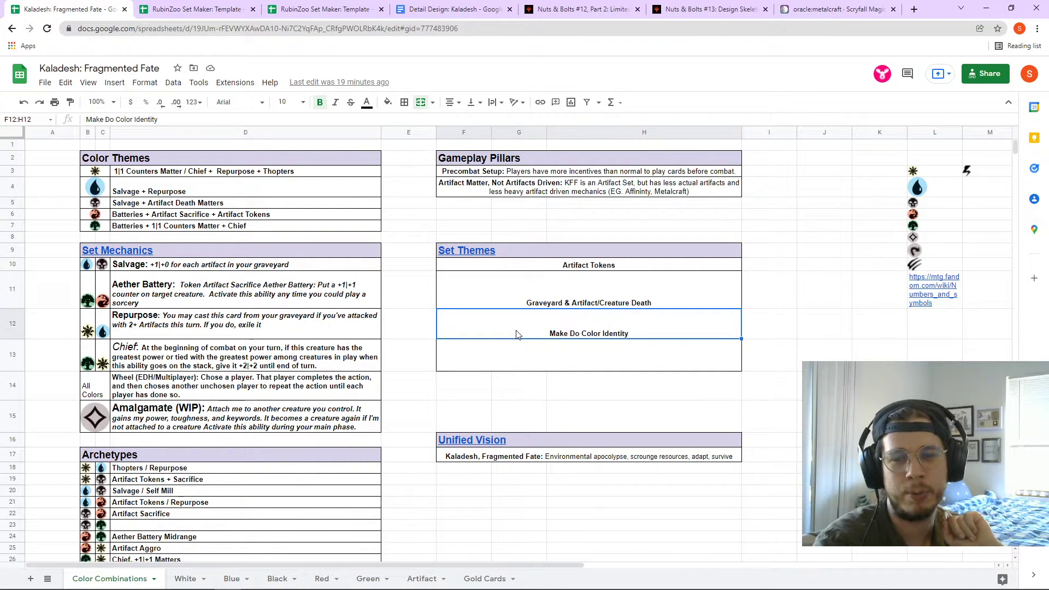
pyautogui.click(819, 7)
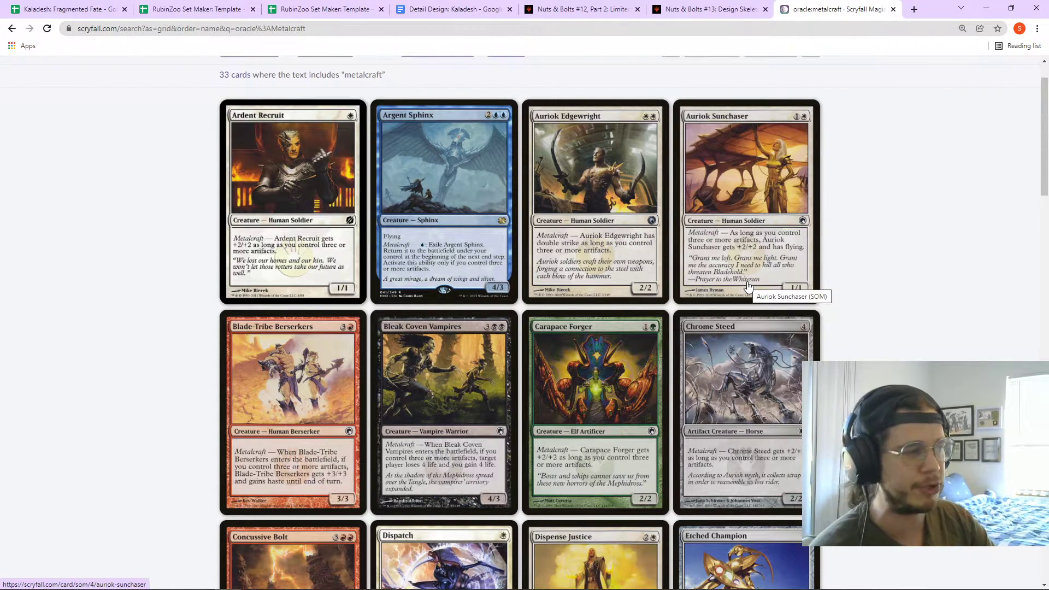
# - Browse through the Metalcraft search results list of 33 cards
pyautogui.scroll(-2, 447, 238)
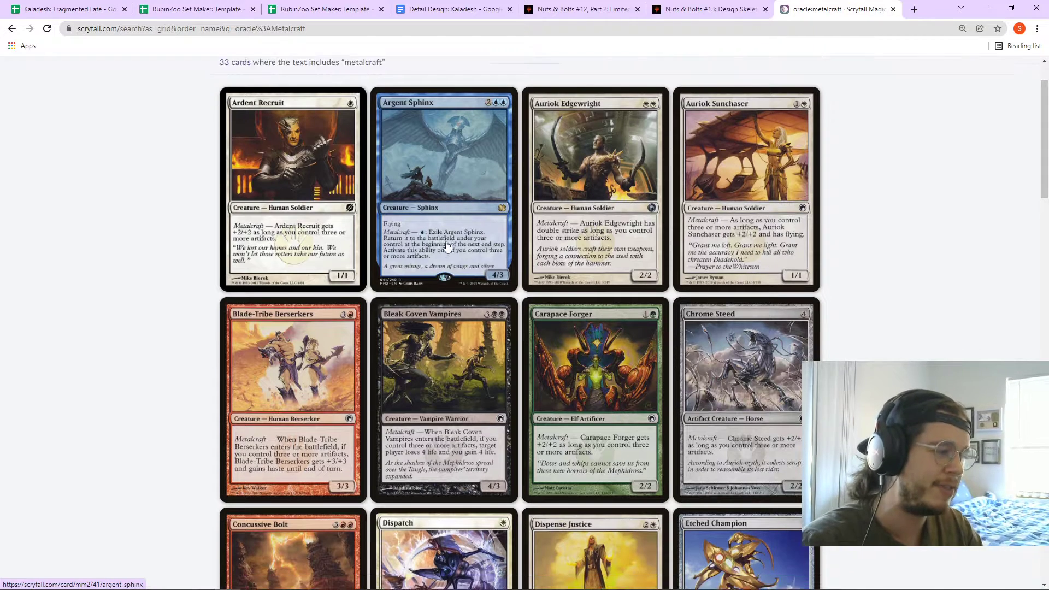
pyautogui.scroll(-1, 544, 241)
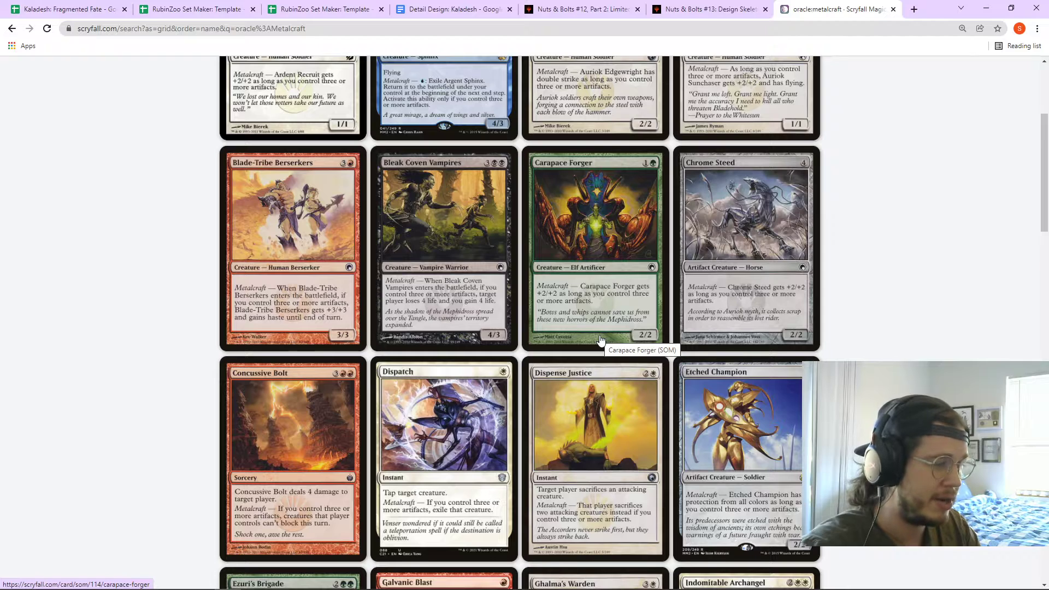
pyautogui.scroll(-5, 598, 336)
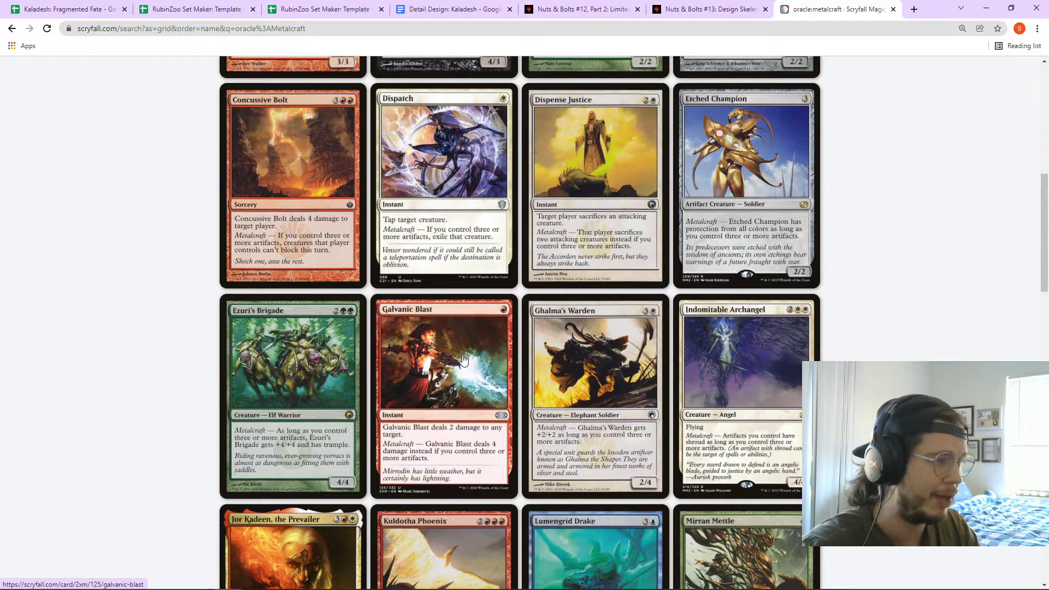
pyautogui.scroll(-1, 460, 355)
pyautogui.scroll(1, 461, 355)
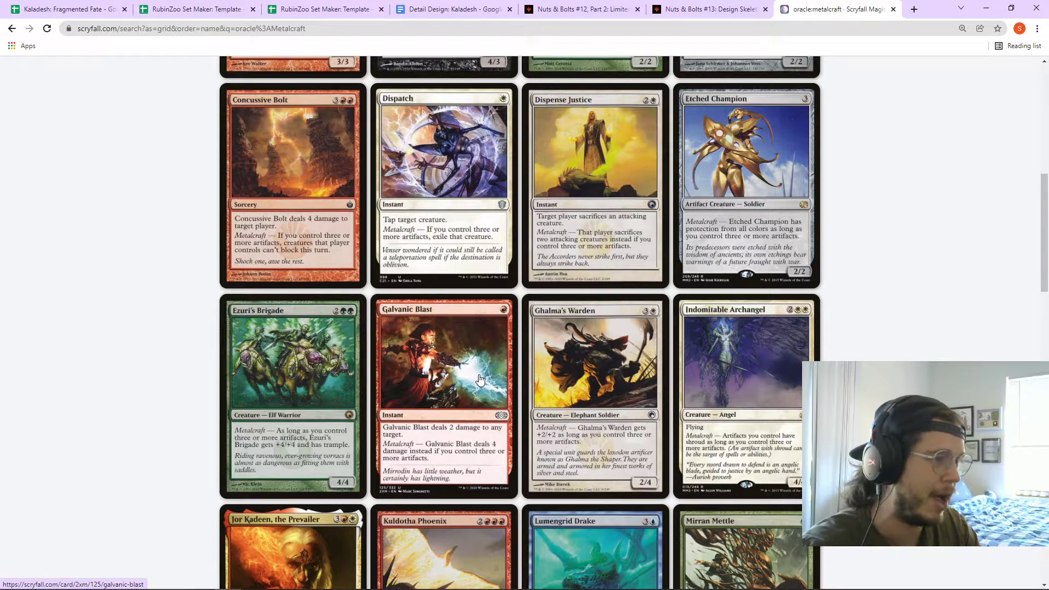
pyautogui.scroll(3, 494, 397)
pyautogui.scroll(4, 495, 397)
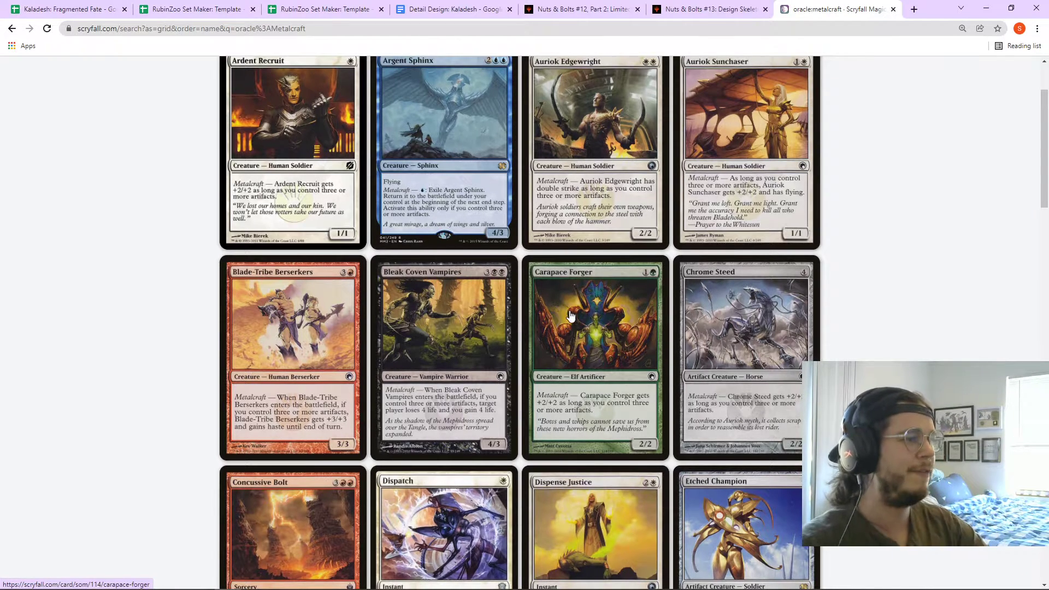
pyautogui.scroll(2, 555, 307)
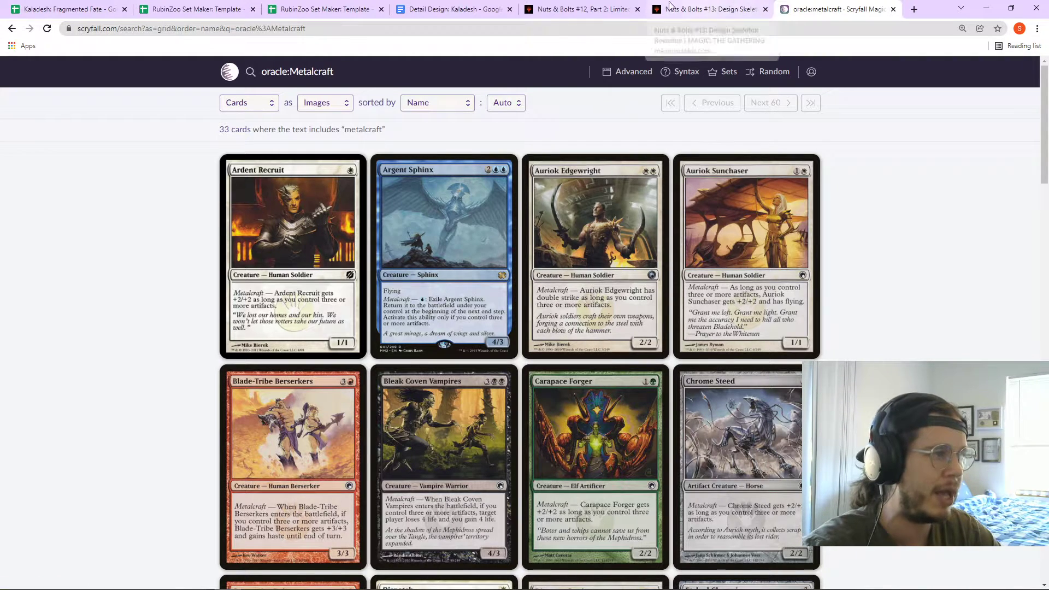
# - Check the RubinZoo template's Set Starter Kit, then open the Chrome Steed card page
pyautogui.click(322, 9)
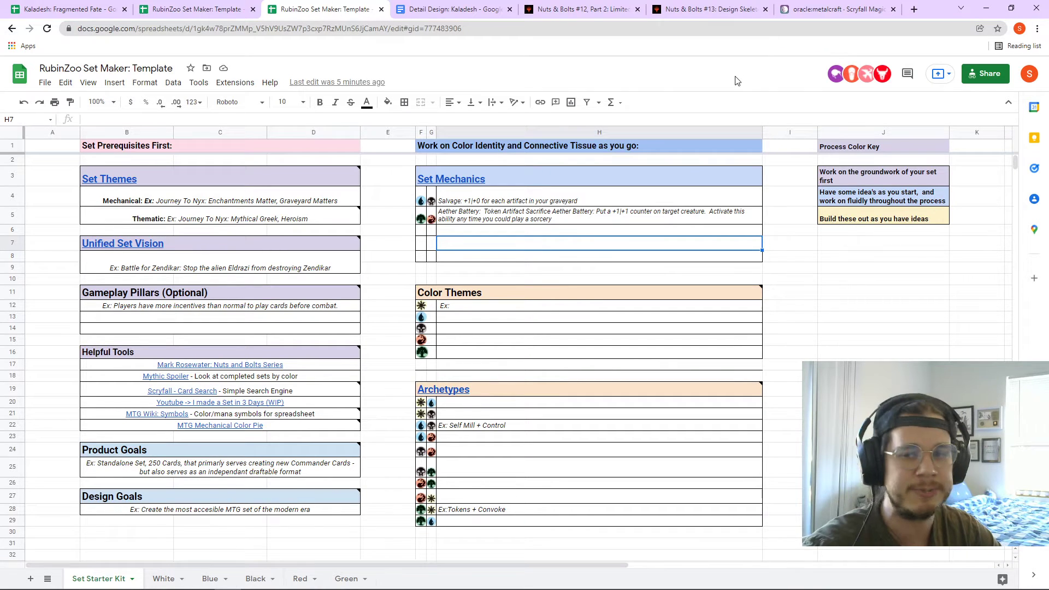
pyautogui.hotkey('ctrl', '9')
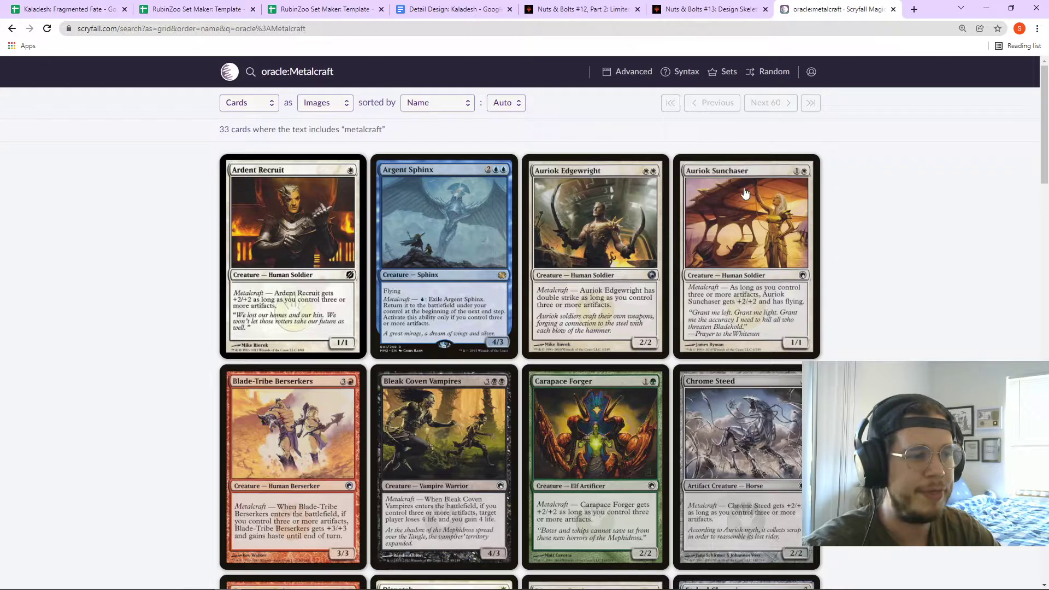
pyautogui.scroll(-1, 746, 360)
pyautogui.click(748, 371)
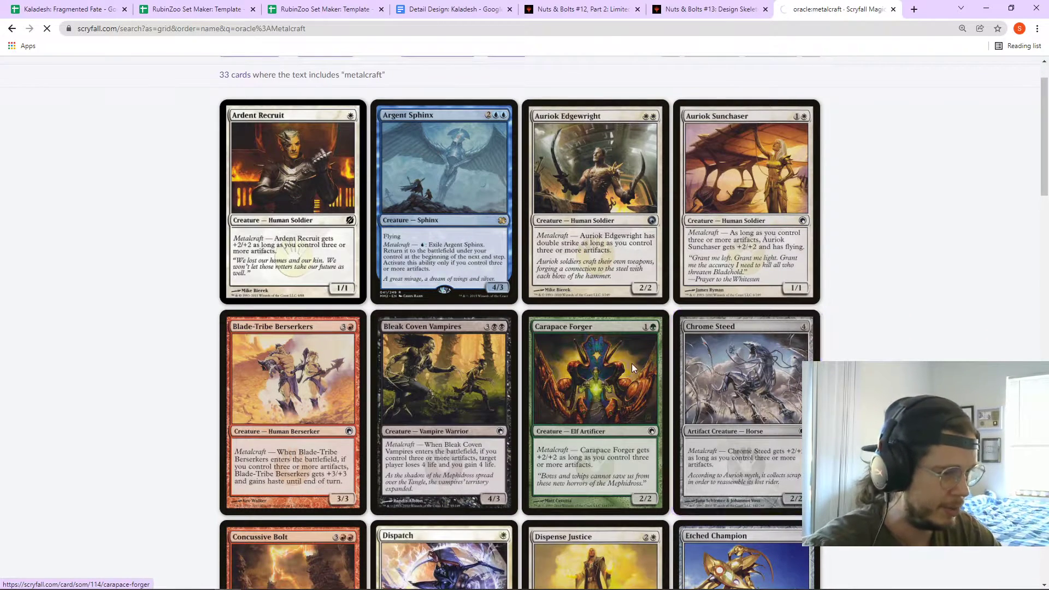
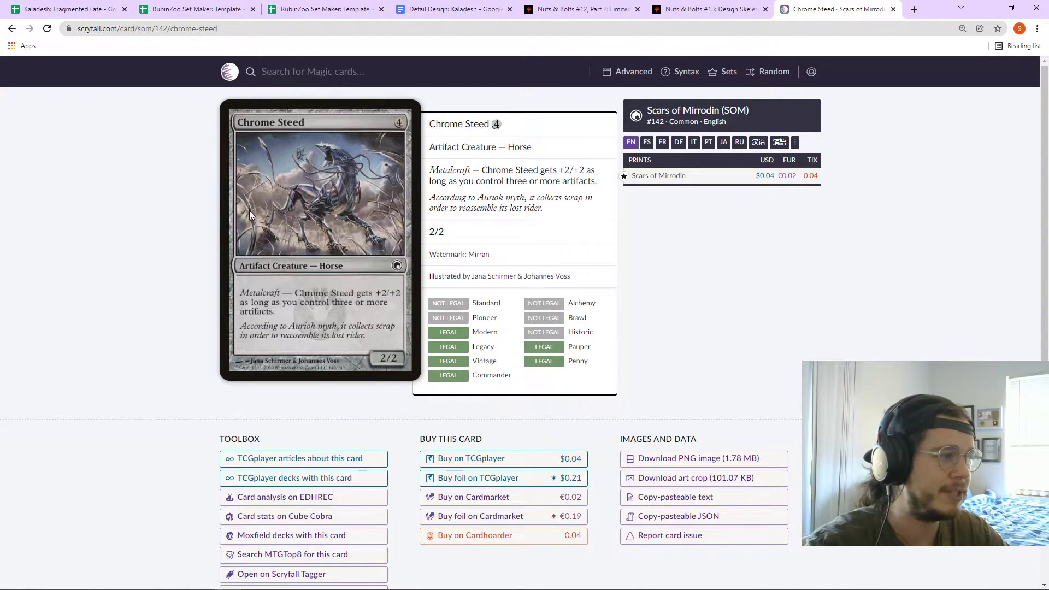
# - Return to the Chrome Steed card page and run a Scryfall text search for metalcraft
pyautogui.click(437, 9)
pyautogui.click(819, 9)
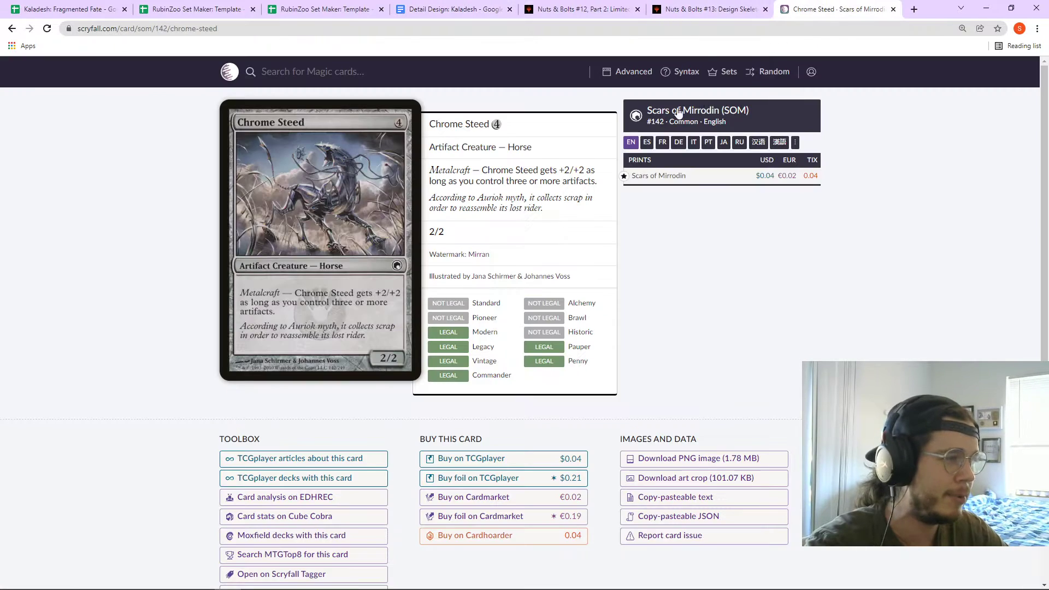
pyautogui.click(381, 72)
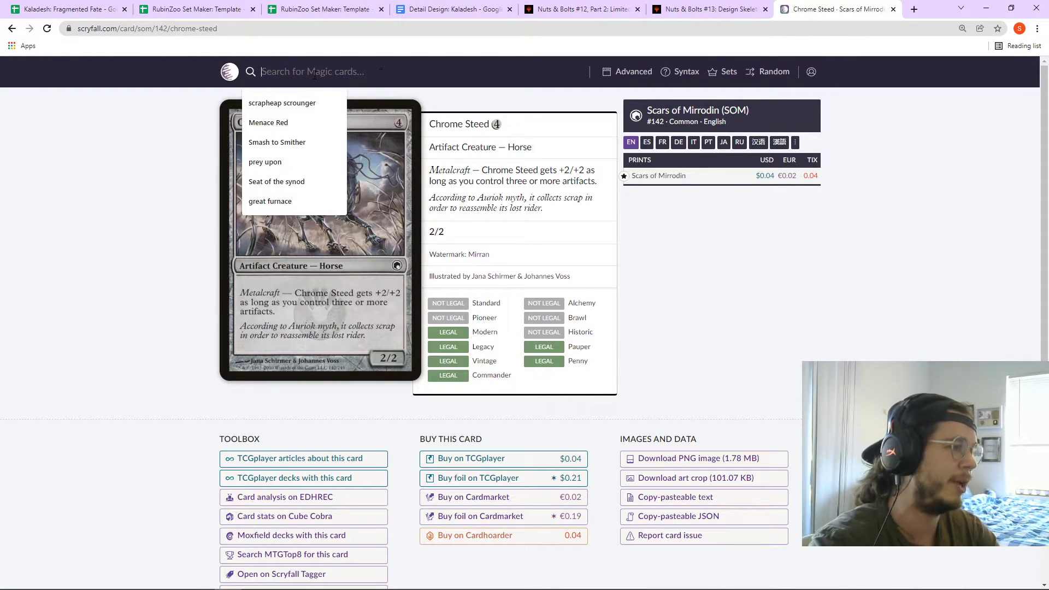
pyautogui.click(334, 101)
pyautogui.press('Return')
# - In Advanced search, replace the Text field's 'metalcraft' with 'Affinity' and search
pyautogui.hotkey('alt', 'Left')
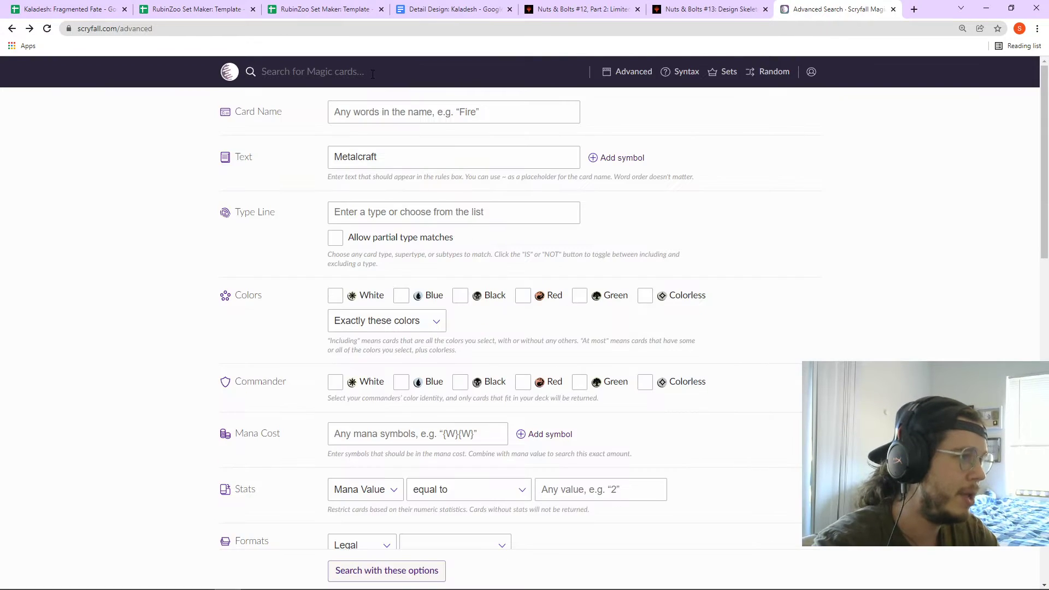
pyautogui.doubleClick(475, 159)
pyautogui.write('Affinity')
pyautogui.press('Return')
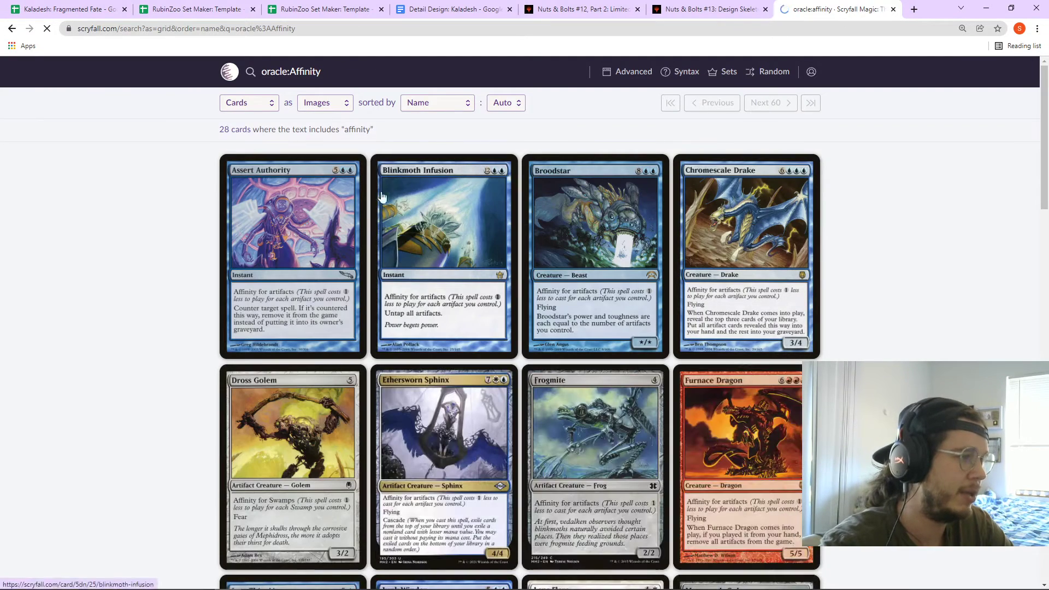
# - View Blinkmoth Infusion's card details, then go back to the affinity results grid
pyautogui.click(431, 207)
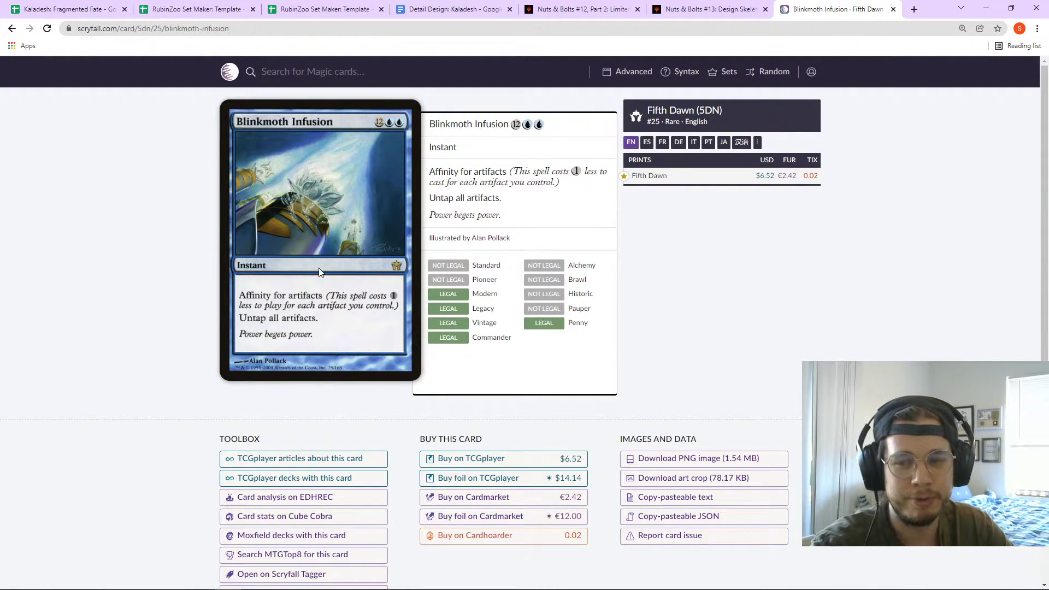
pyautogui.hotkey('alt', 'Left')
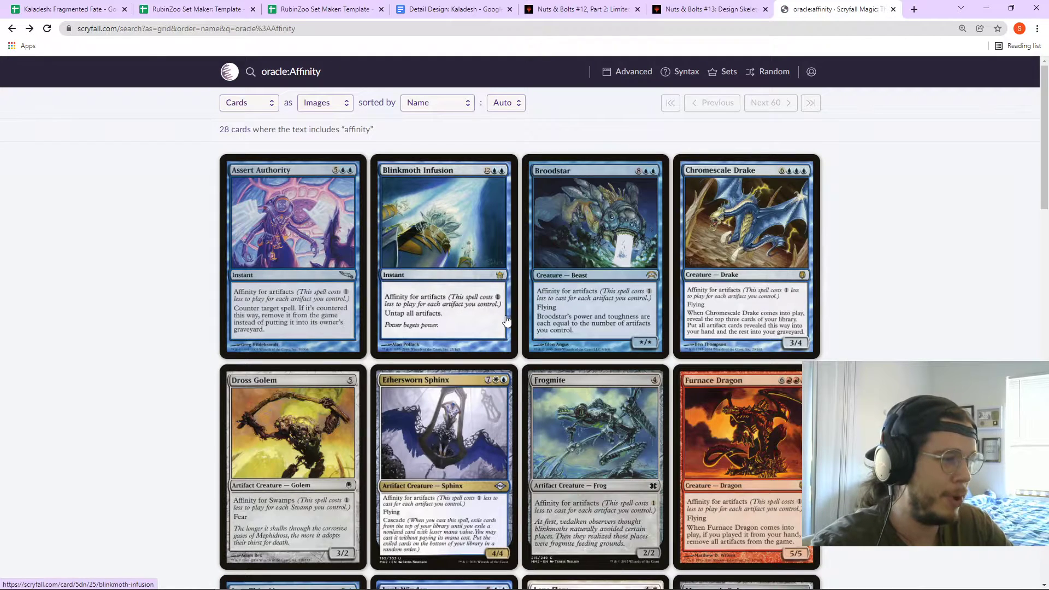
pyautogui.scroll(-2, 599, 320)
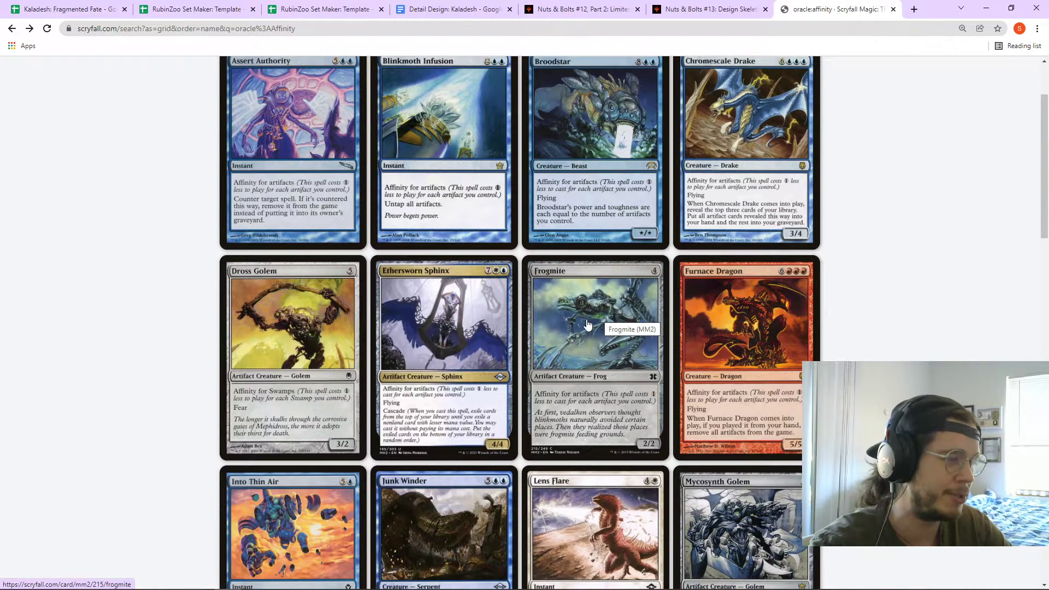
pyautogui.scroll(2, 595, 324)
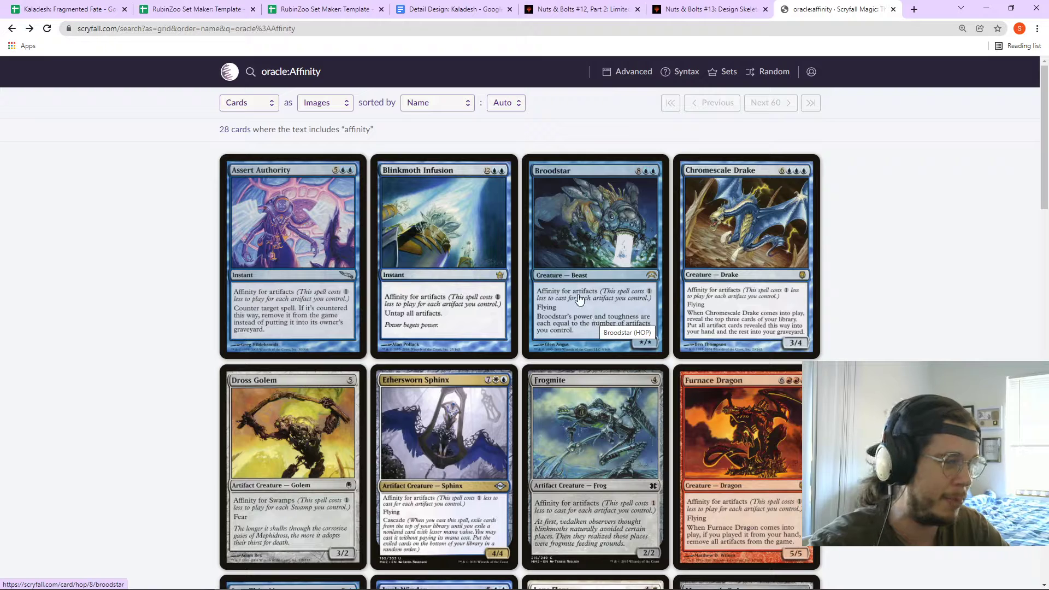
pyautogui.tripleClick(417, 77)
pyautogui.press('BackSpace')
pyautogui.write('I')
pyautogui.hotkey('ctrl', 'z')
pyautogui.press('Right')
pyautogui.hotkey('shift', 'Left')
pyautogui.hotkey('shift', 'Left')
pyautogui.hotkey('shift', 'Left')
pyautogui.hotkey('shift', 'Left')
pyautogui.hotkey('shift', 'Left')
pyautogui.hotkey('shift', 'Left')
pyautogui.hotkey('shift', 'Left')
pyautogui.write('Improvise')
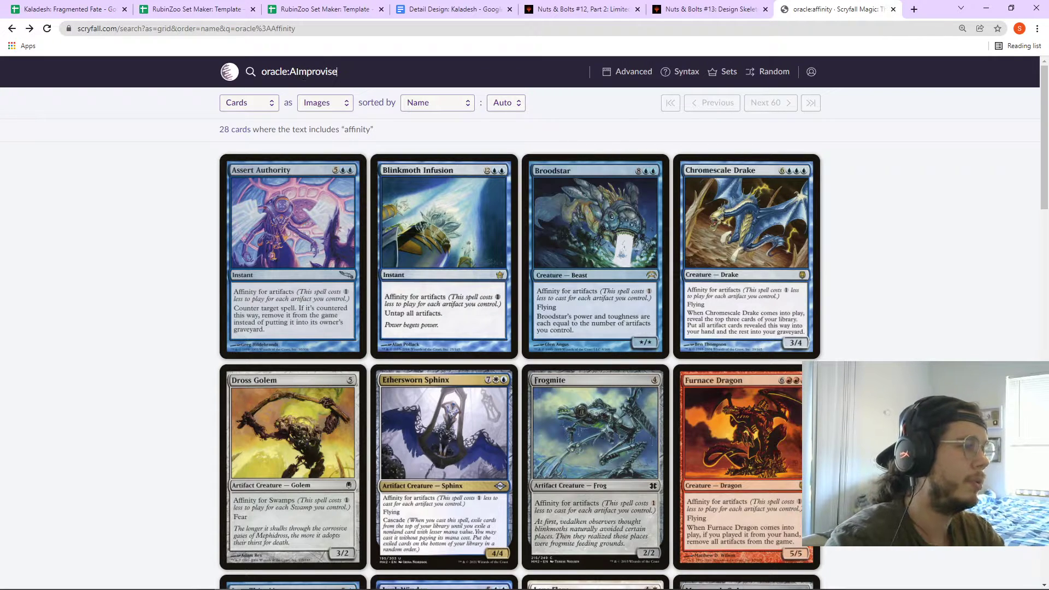
pyautogui.hotkey('ctrl', 'Left')
pyautogui.press('Delete')
pyautogui.press('Return')
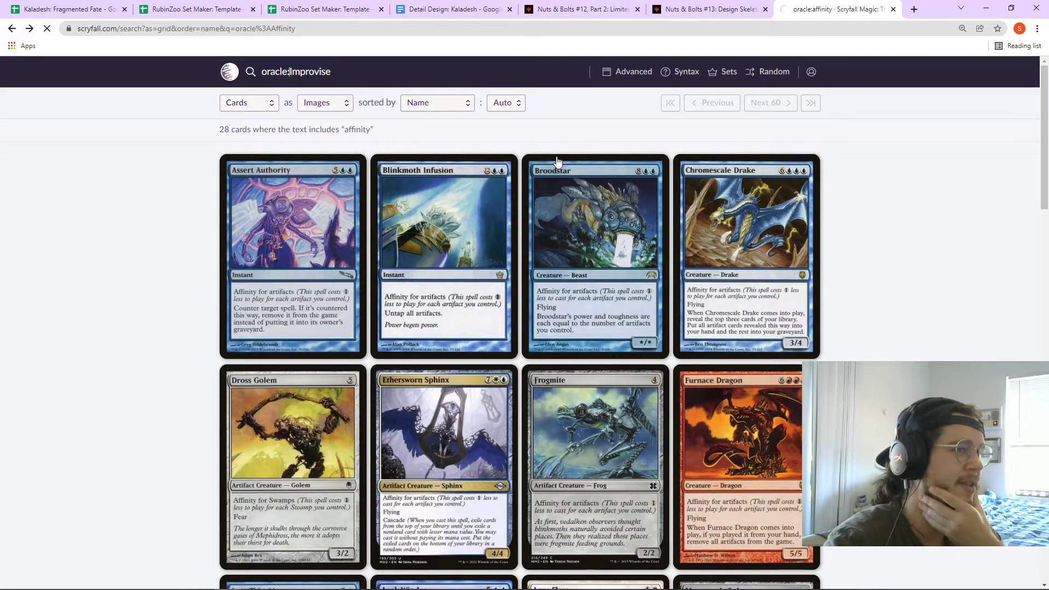
pyautogui.scroll(-1, 503, 306)
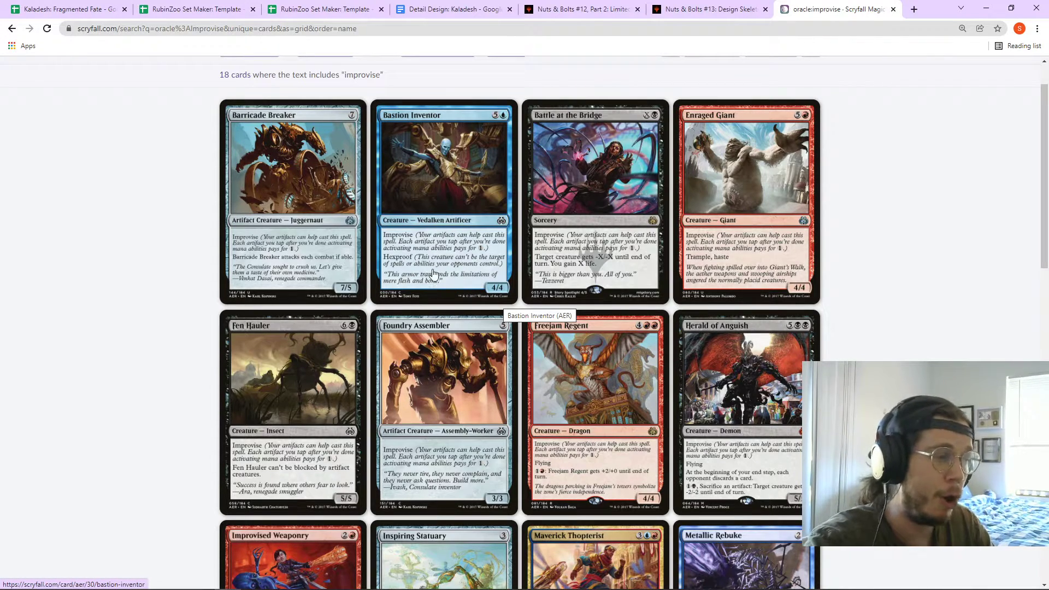
pyautogui.scroll(-2, 445, 248)
pyautogui.scroll(-7, 445, 247)
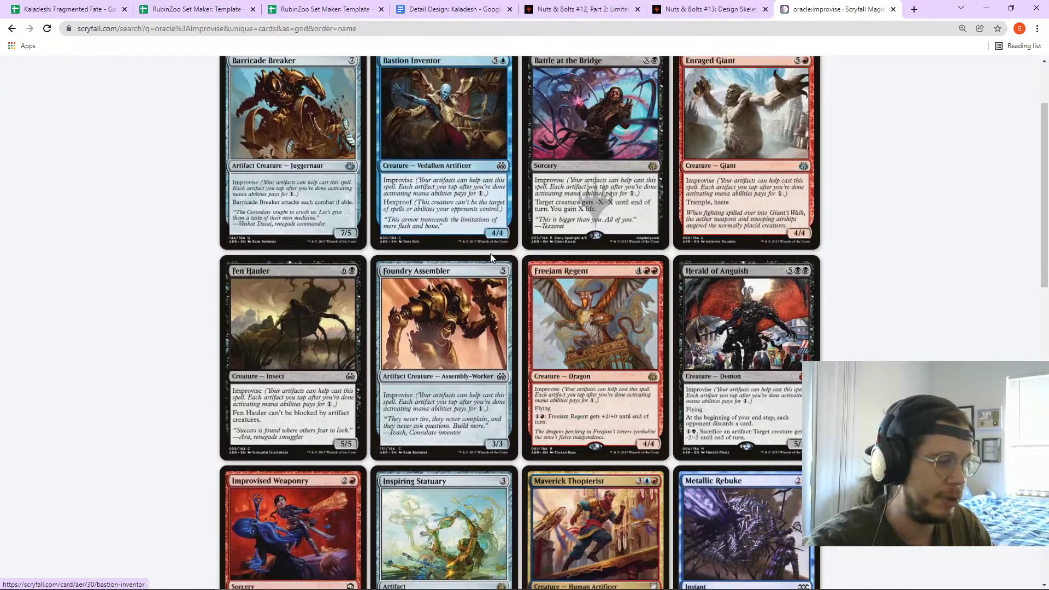
pyautogui.scroll(-5, 657, 333)
pyautogui.scroll(12, 677, 318)
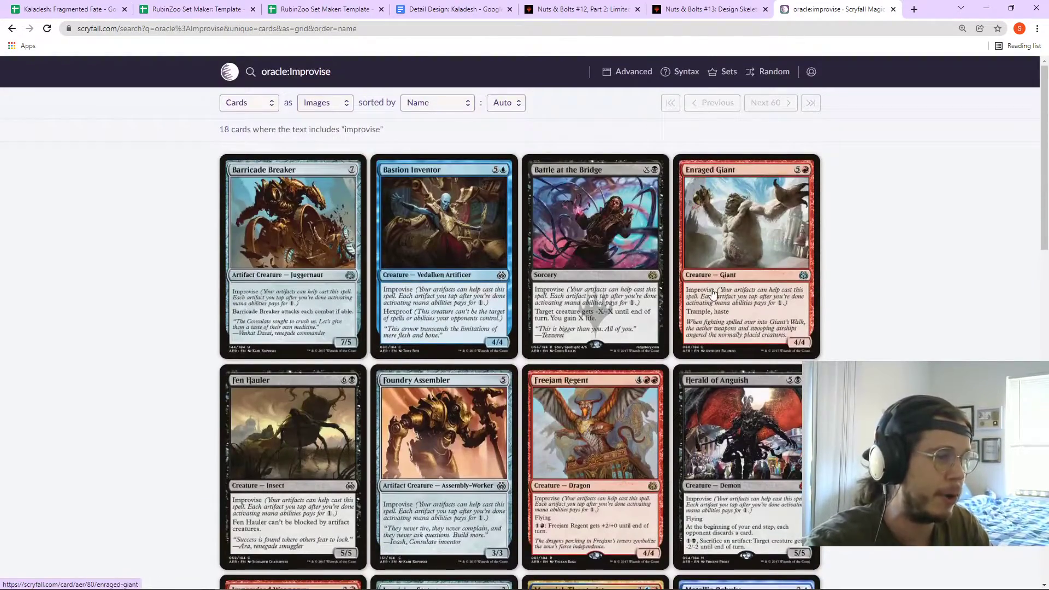
pyautogui.scroll(-3, 710, 295)
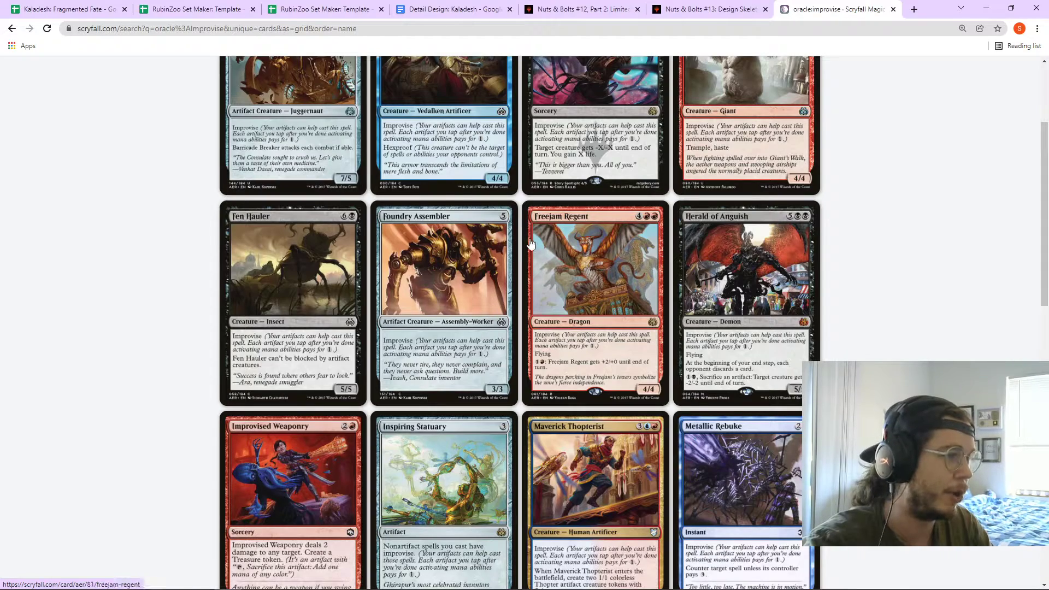
pyautogui.scroll(-5, 532, 246)
pyautogui.scroll(-3, 692, 269)
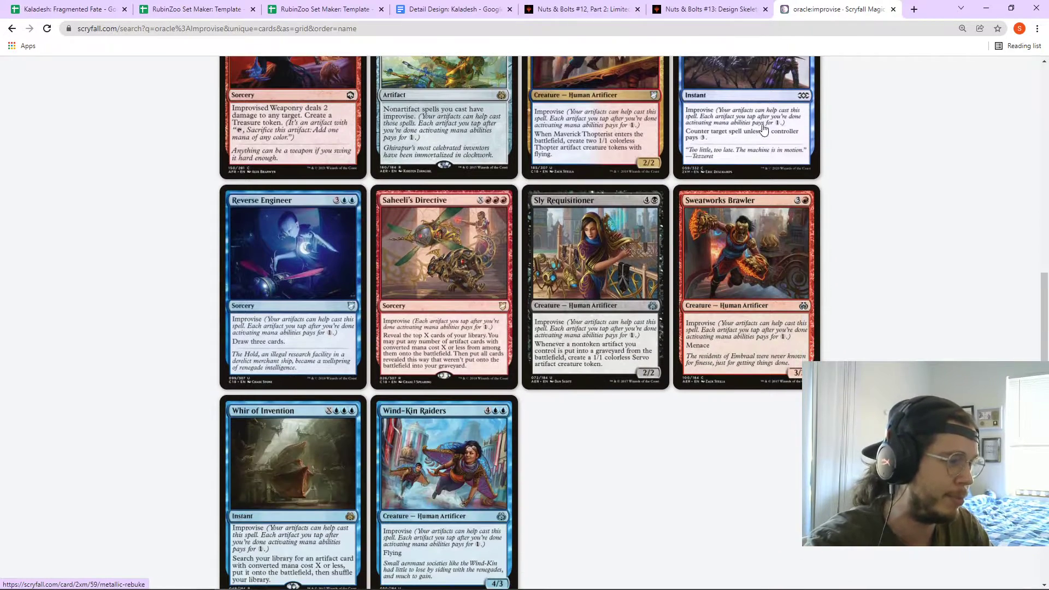
pyautogui.scroll(11, 485, 241)
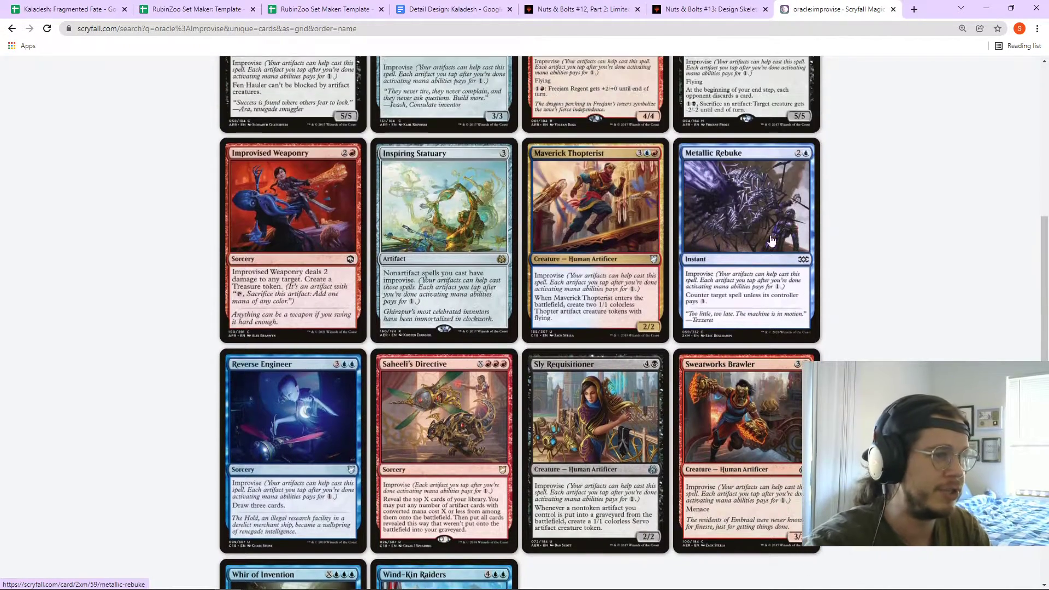
pyautogui.hotkey('alt', 'Left')
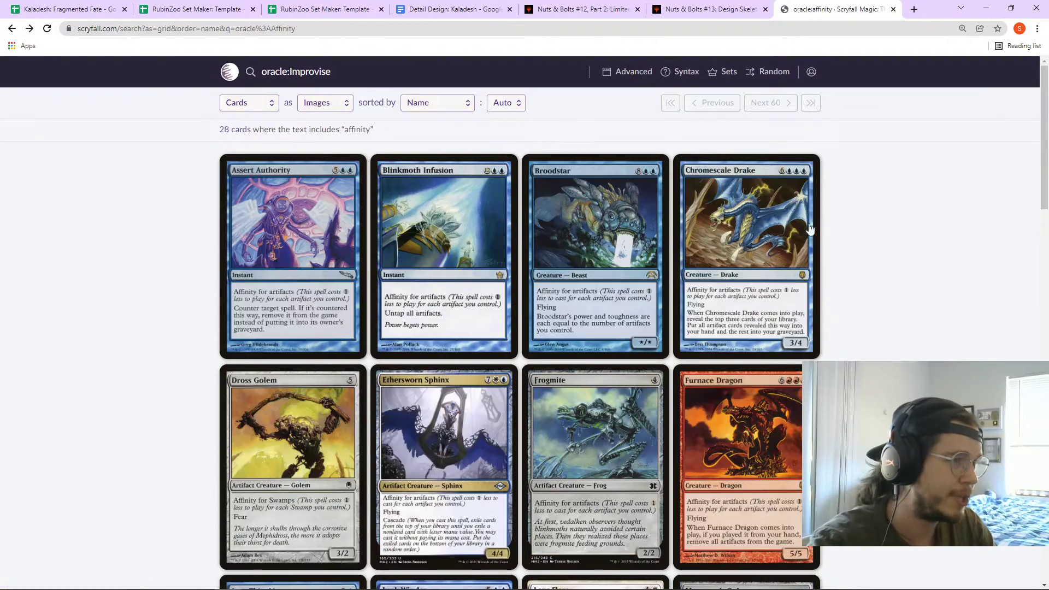
# - Switch through the browser tabs to the Kaladesh: Fragmented Fate spreadsheet
pyautogui.click(601, 10)
pyautogui.click(398, 6)
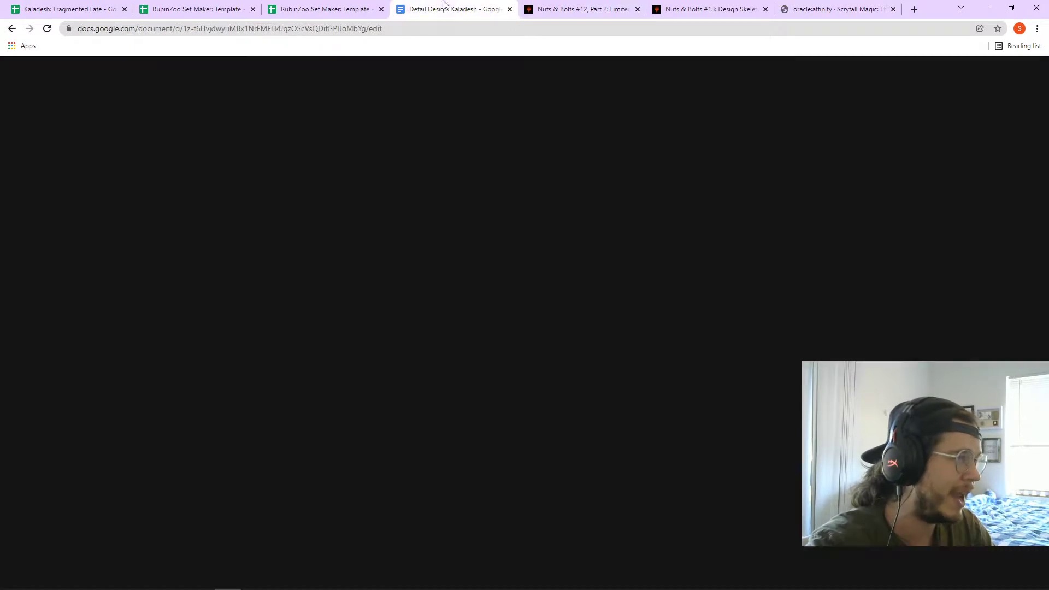
pyautogui.click(327, 8)
pyautogui.click(234, 6)
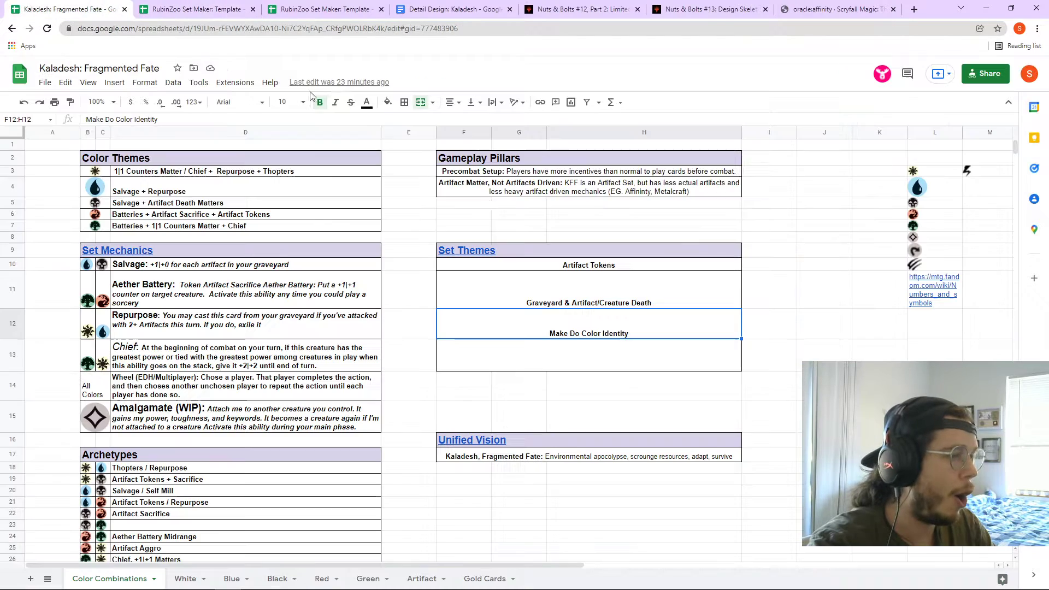
pyautogui.click(114, 7)
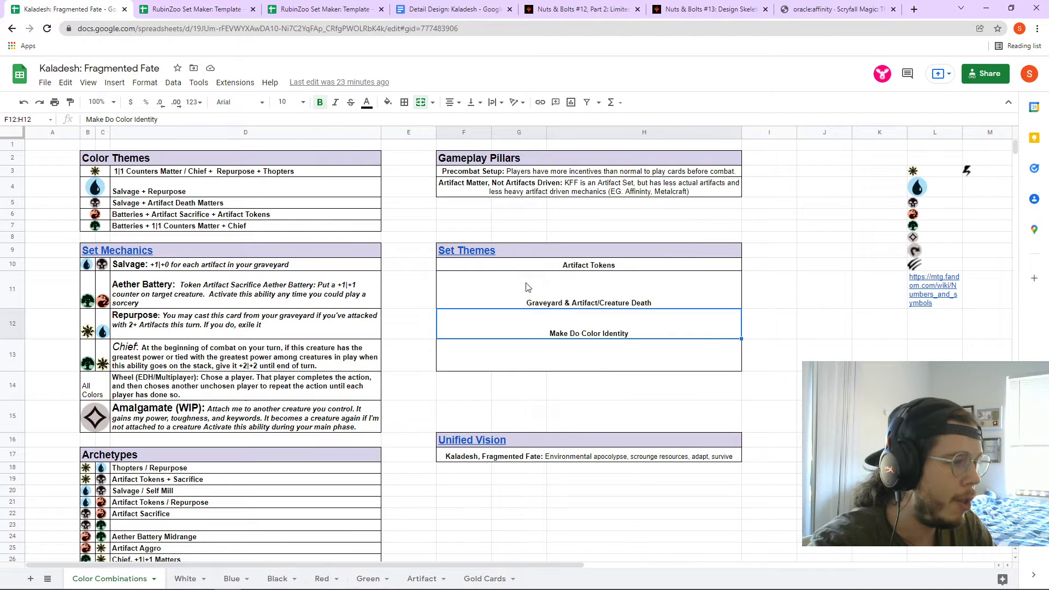
# - Select the Artifact Matter pillar text in F4, then leave the cell unchanged
pyautogui.doubleClick(532, 189)
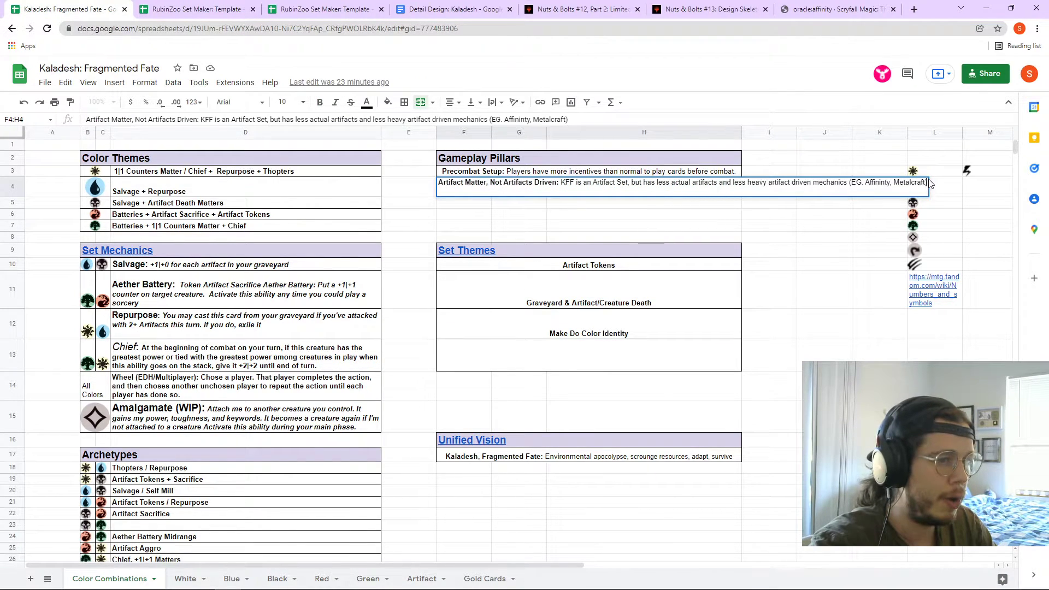
pyautogui.moveTo(926, 185); pyautogui.dragTo(437, 185)
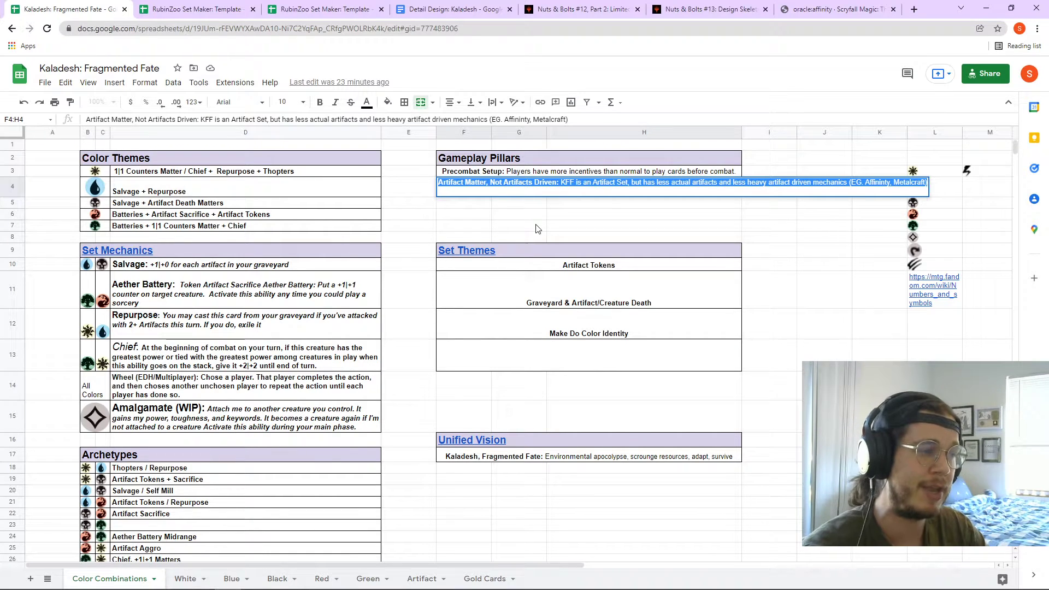
pyautogui.click(606, 268)
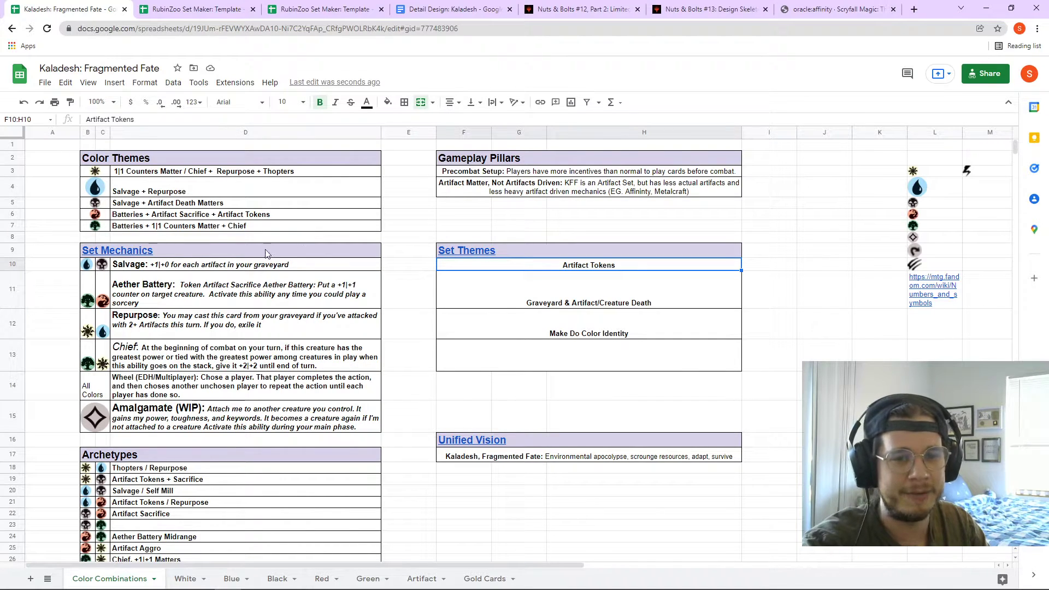
# - Review the Aether Battery, Thopters / Repurpose, Salvage and Artifact Matter descriptions
pyautogui.click(192, 292)
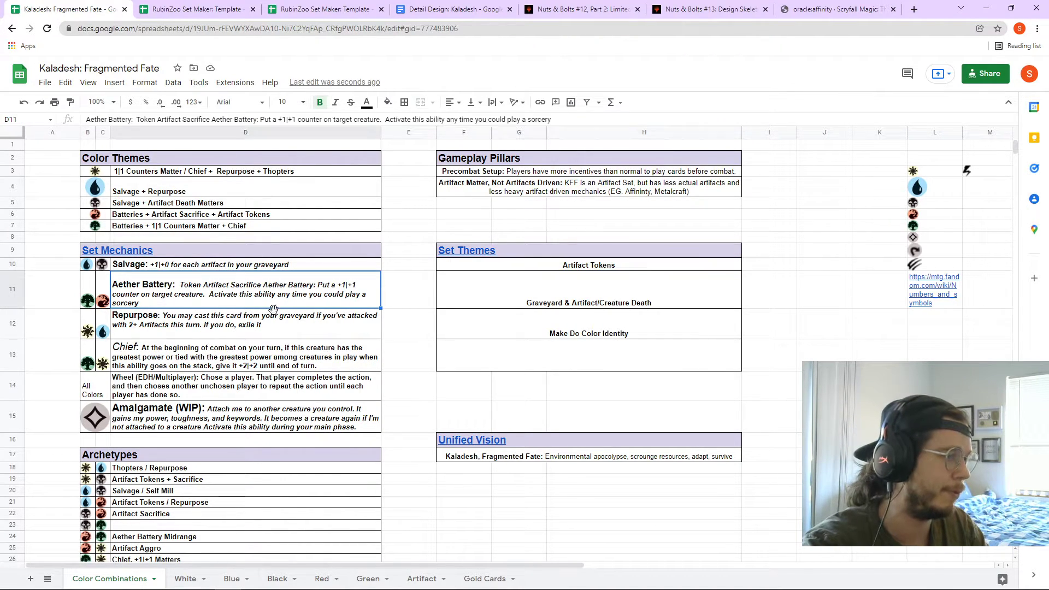
pyautogui.scroll(-3, 264, 311)
pyautogui.click(201, 405)
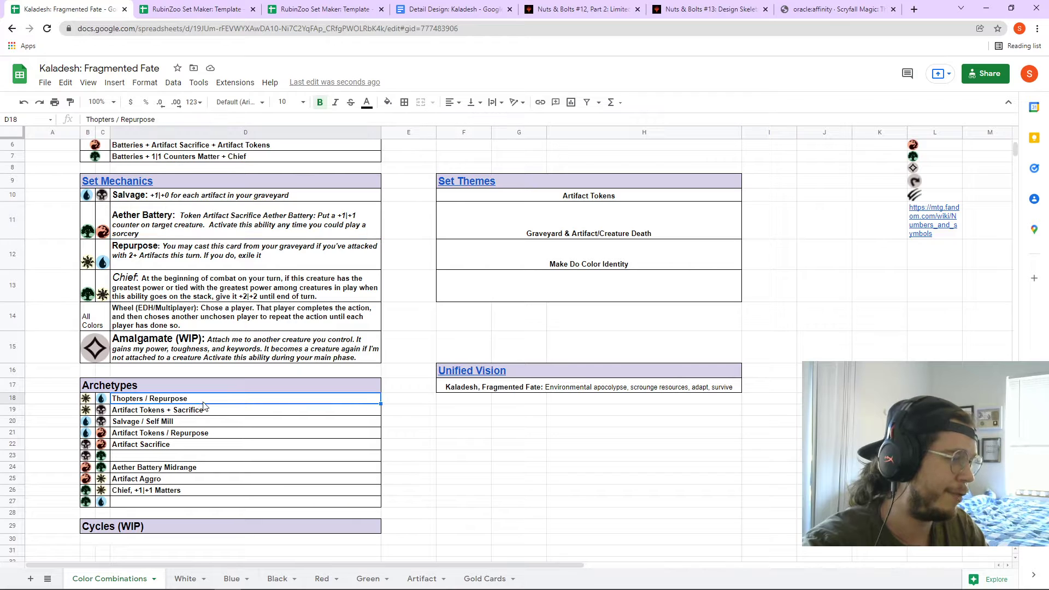
pyautogui.scroll(3, 218, 391)
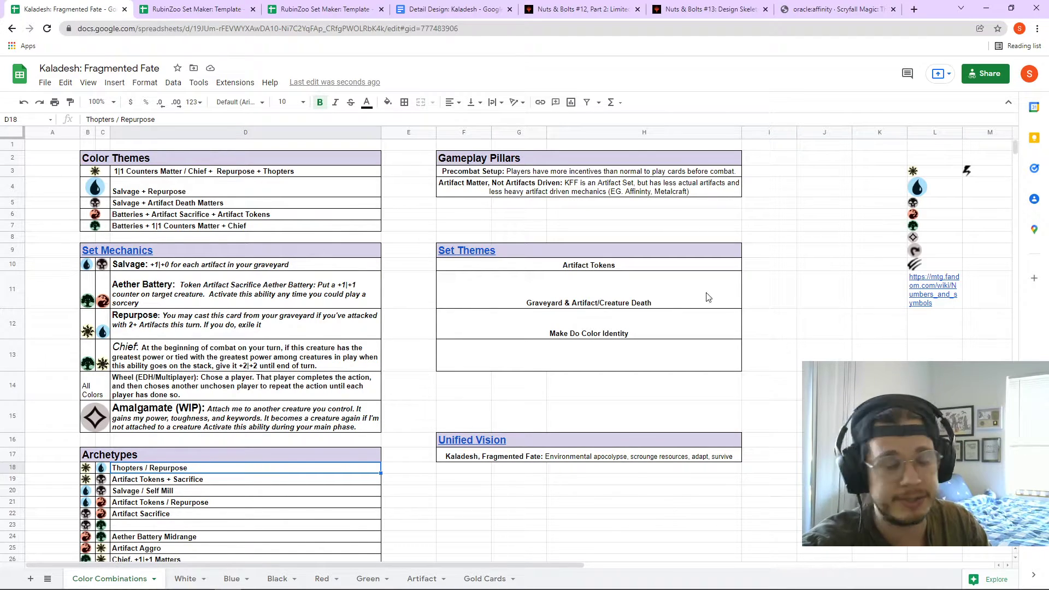
pyautogui.click(246, 269)
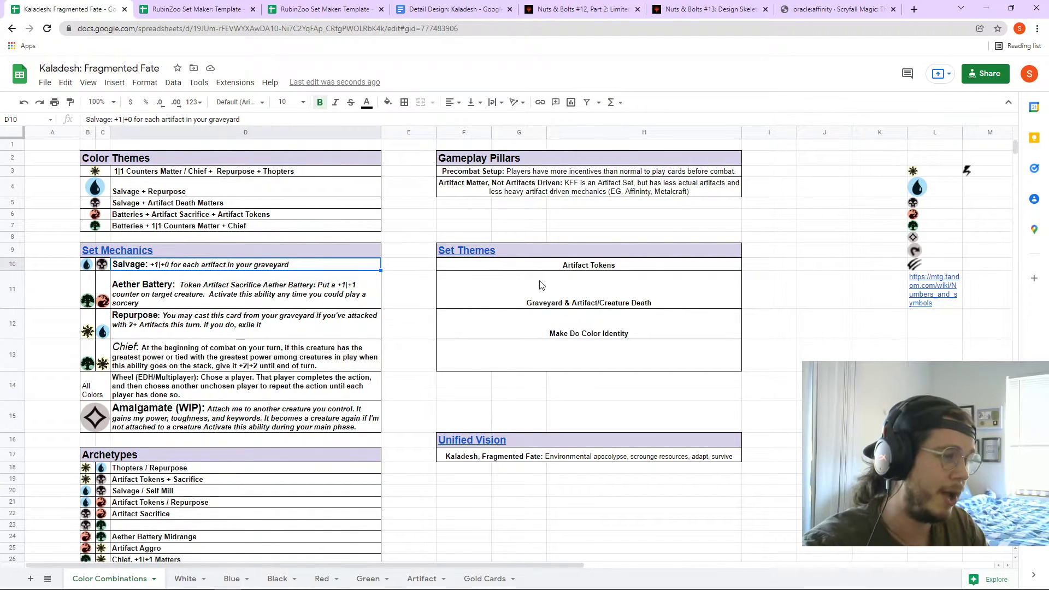
pyautogui.click(518, 194)
pyautogui.click(300, 267)
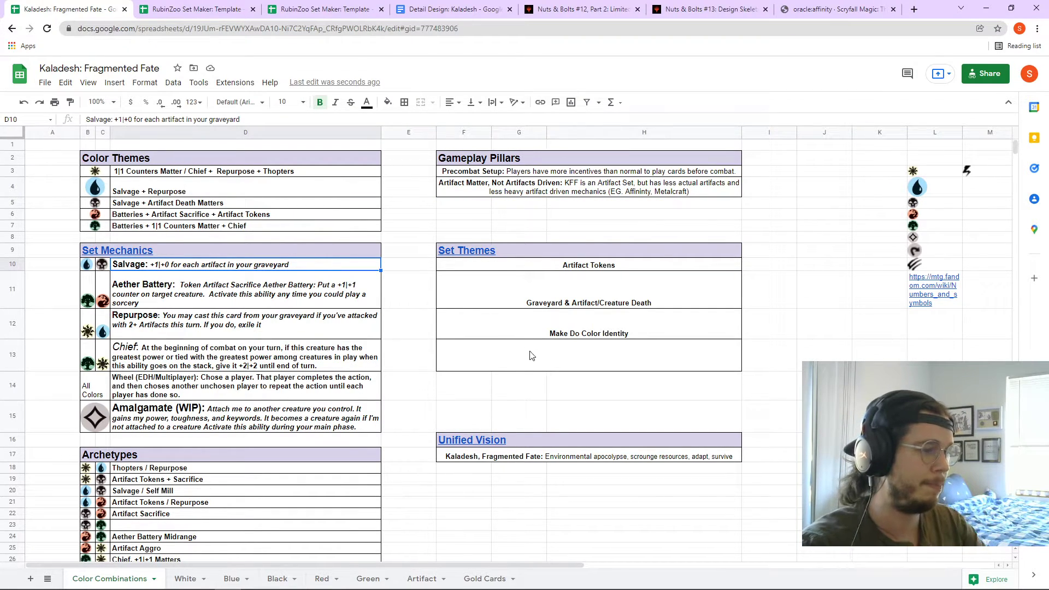
# - Append '(artifact synergy, but still color identity)' to the Make Do Color Identity theme
pyautogui.click(480, 323)
pyautogui.doubleClick(659, 336)
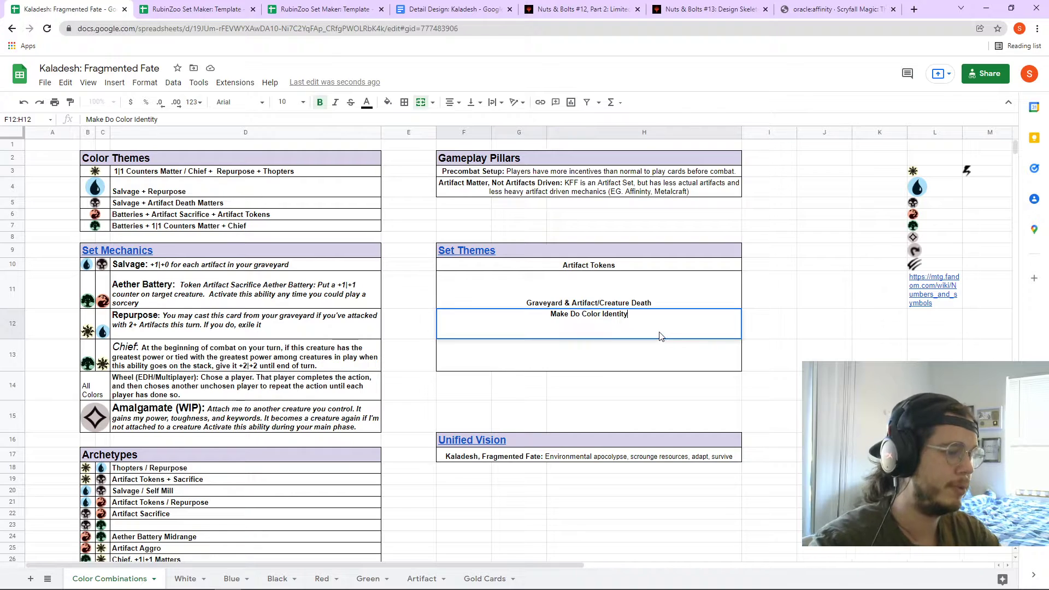
pyautogui.write('(artifact synergy, but still col')
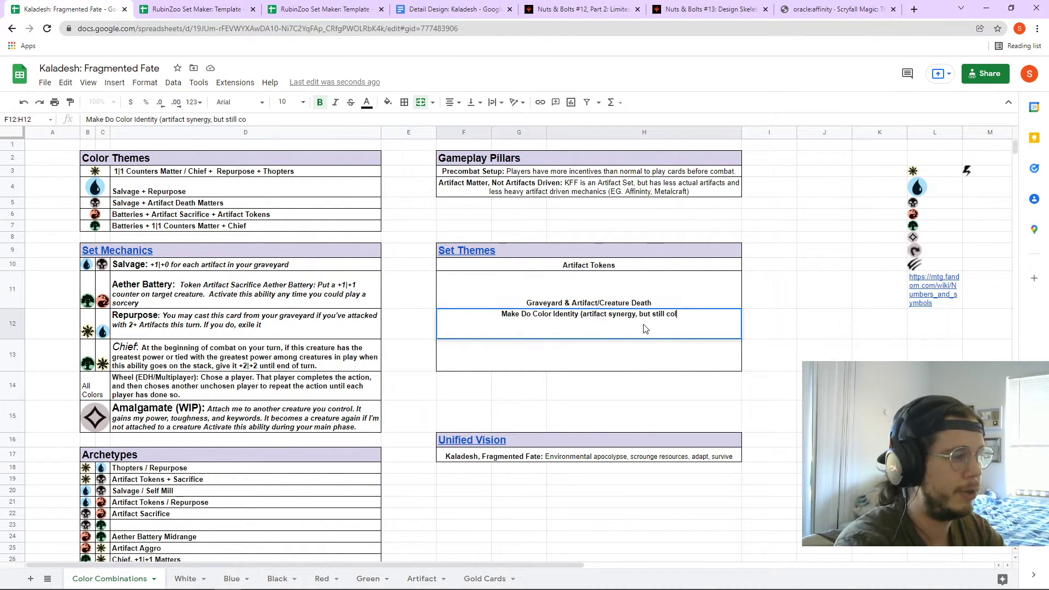
pyautogui.write('or identity)')
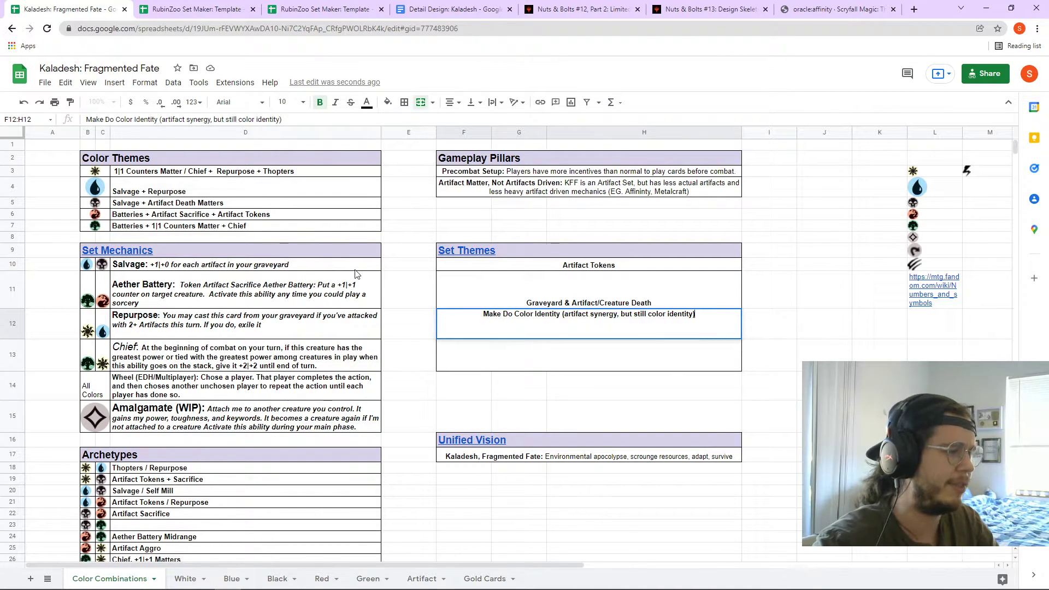
pyautogui.click(355, 270)
pyautogui.click(242, 579)
# - Change Salvage Flyer's card type in B9 on the Blue sheet to Artifact Creature
pyautogui.click(266, 579)
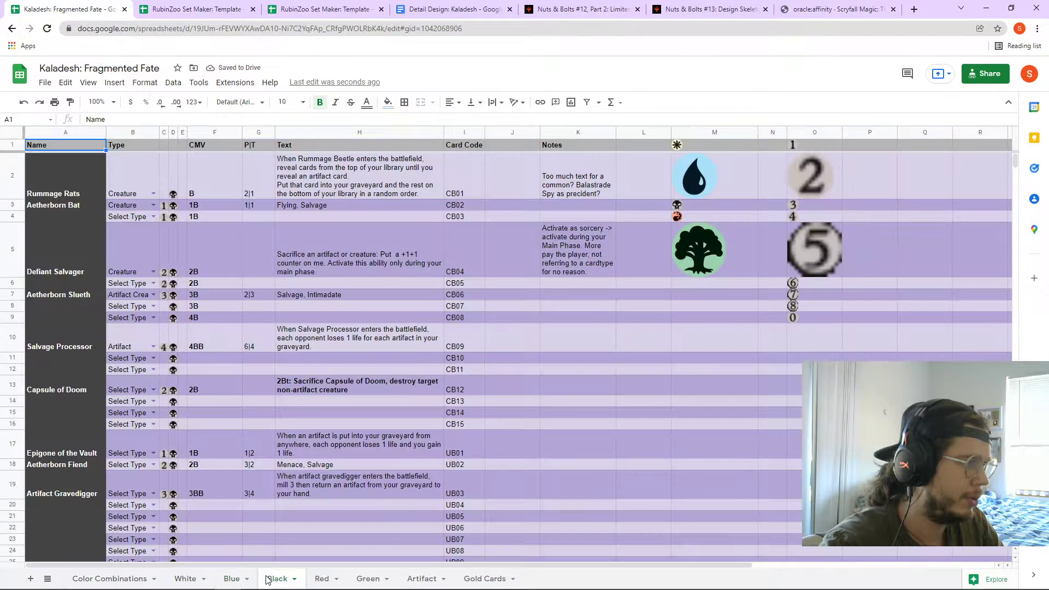
pyautogui.click(230, 578)
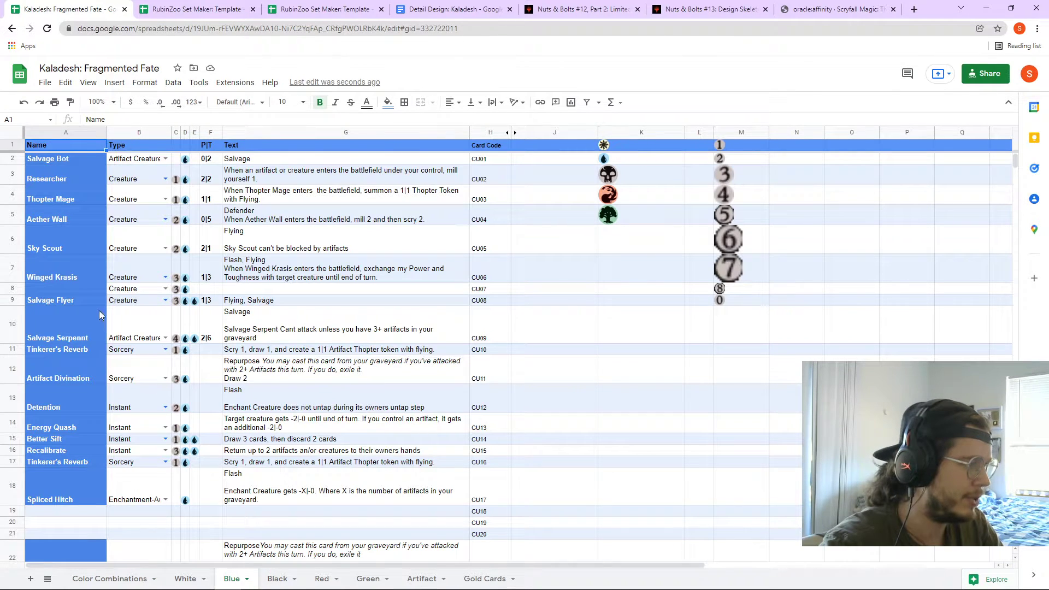
pyautogui.click(133, 302)
pyautogui.click(166, 300)
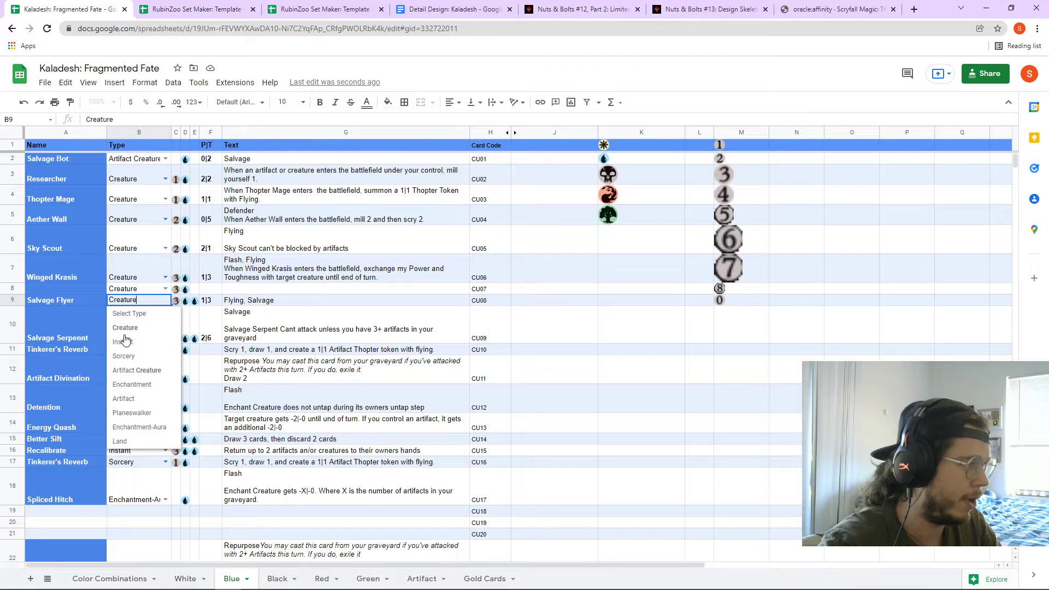
pyautogui.click(139, 372)
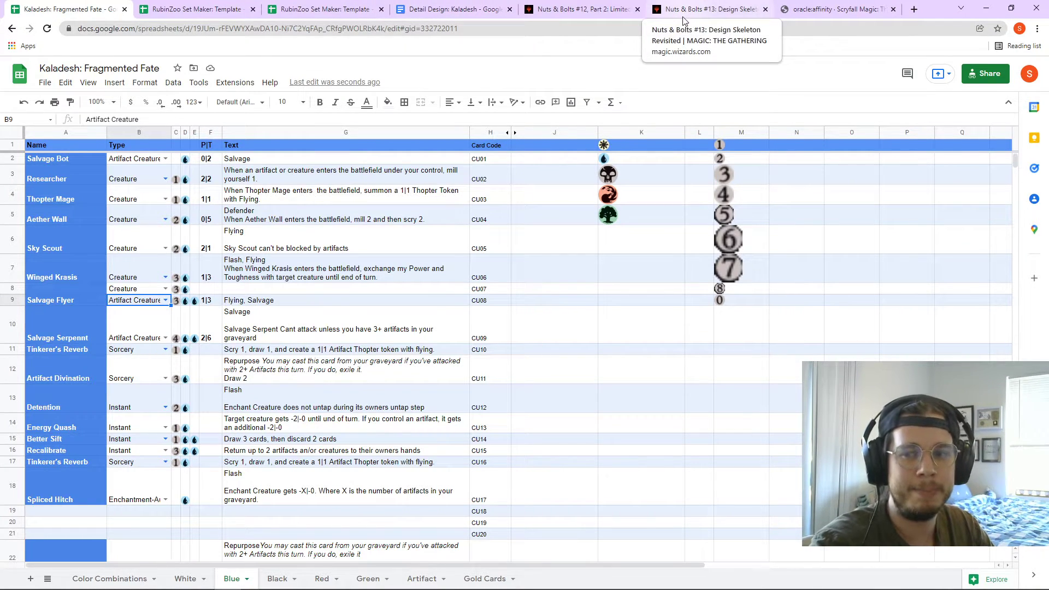
# - Back on Scryfall, replace the search term with Prowess and run the search
pyautogui.click(698, 8)
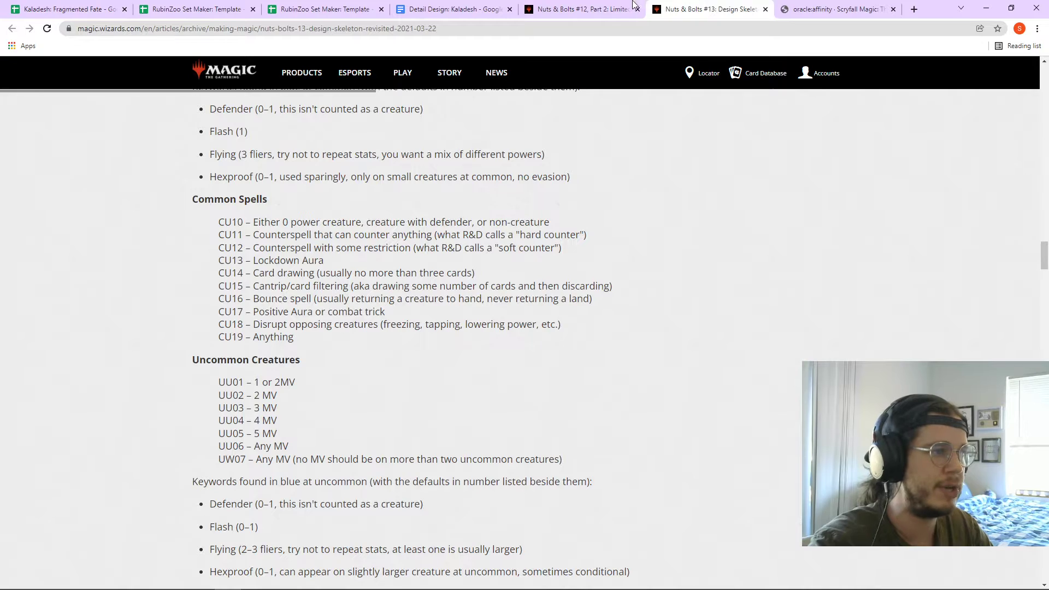
pyautogui.click(606, 8)
pyautogui.click(823, 12)
pyautogui.moveTo(331, 71); pyautogui.dragTo(291, 71)
pyautogui.write('I')
pyautogui.press('BackSpace')
pyautogui.press('BackSpace')
pyautogui.write('P')
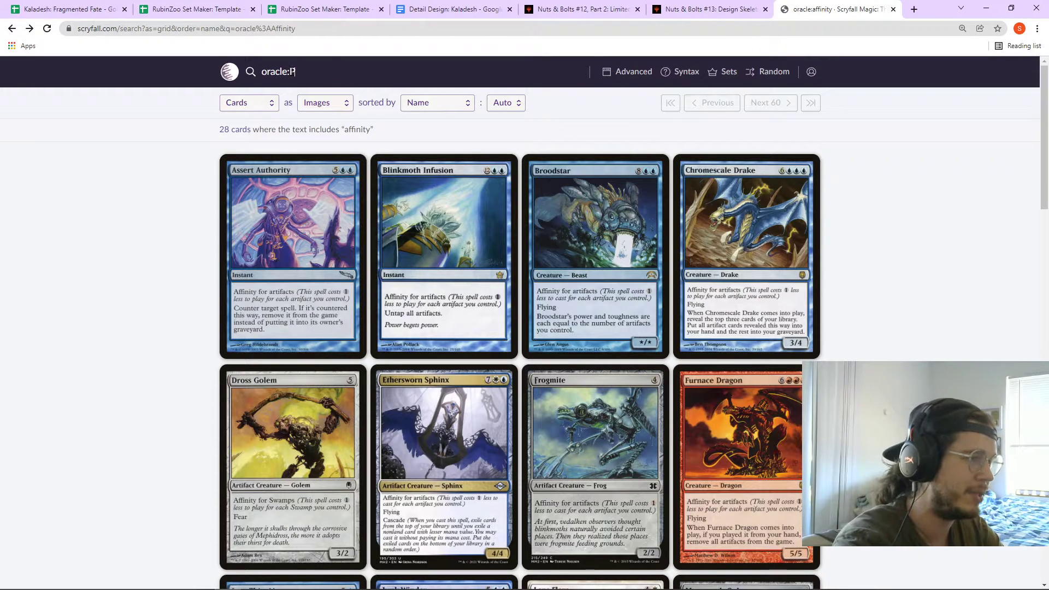
pyautogui.write('rowess')
pyautogui.press('Return')
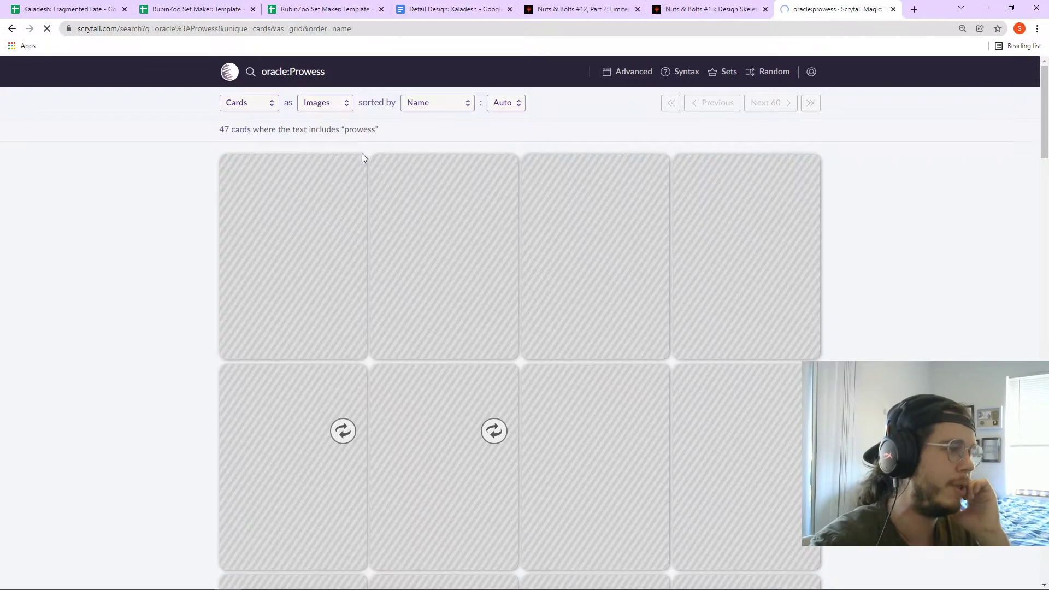
# - Scroll through the 47 prowess results, then move to the Detail Design document
pyautogui.scroll(-2, 475, 300)
pyautogui.scroll(-2, 475, 301)
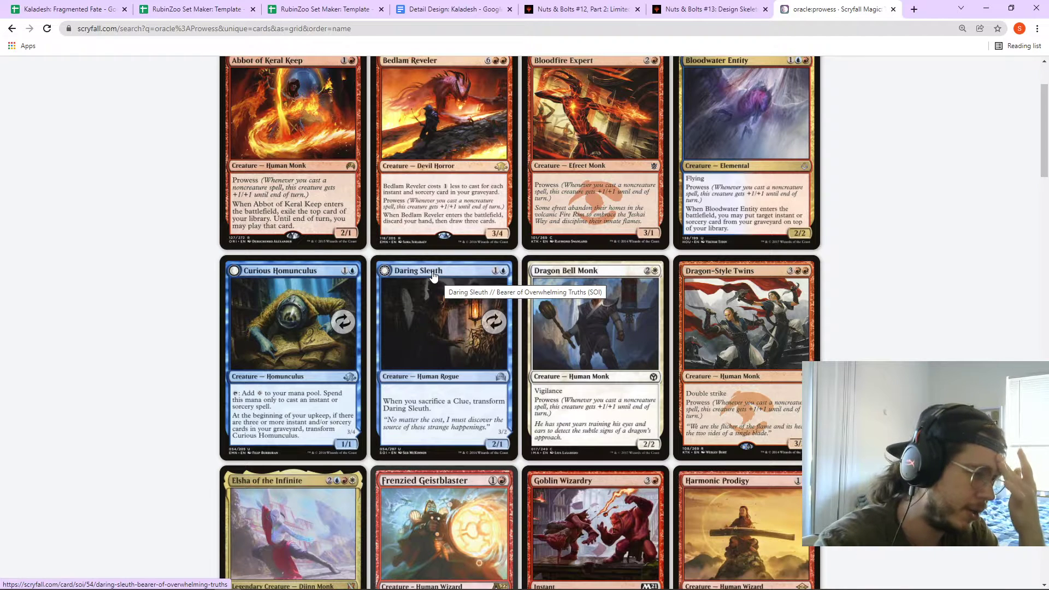
pyautogui.scroll(-1, 461, 285)
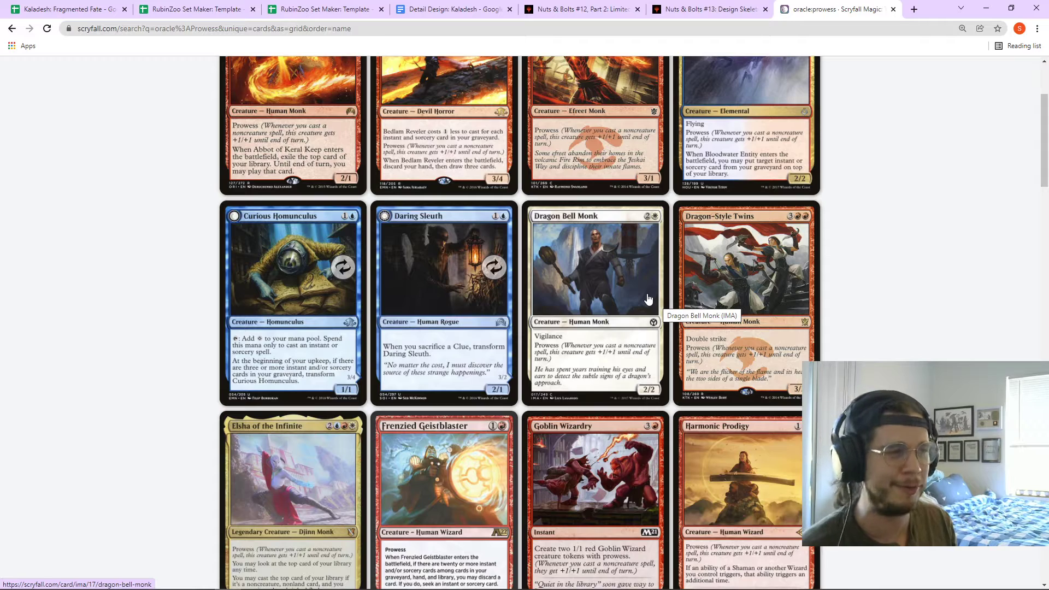
pyautogui.click(462, 9)
# - Cycle past the RubinZoo template tabs back to the Kaladesh: Fragmented Fate spreadsheet
pyautogui.click(344, 9)
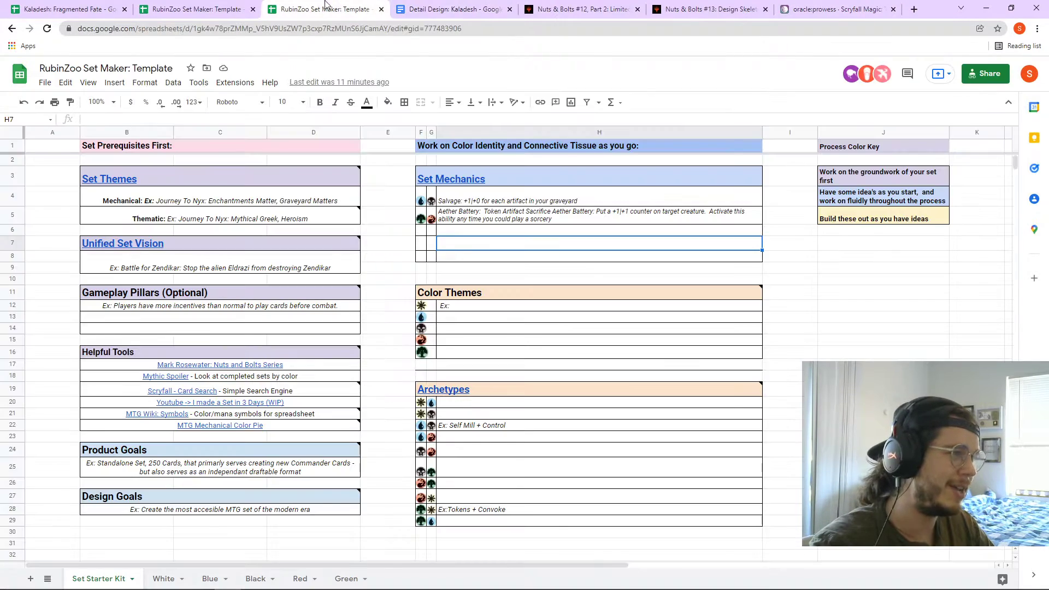
pyautogui.click(225, 7)
pyautogui.click(327, 9)
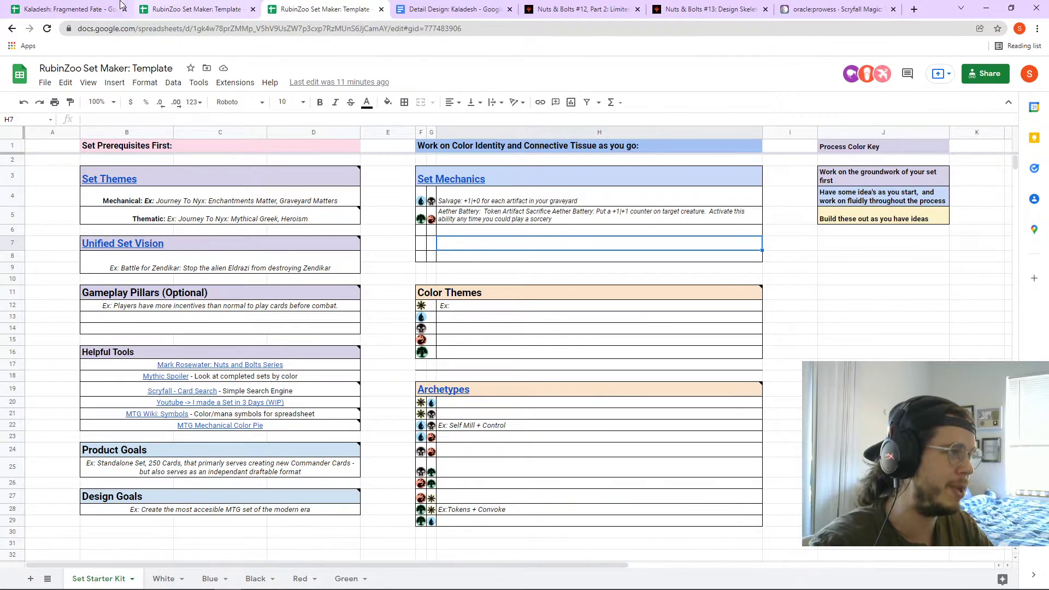
pyautogui.click(121, 9)
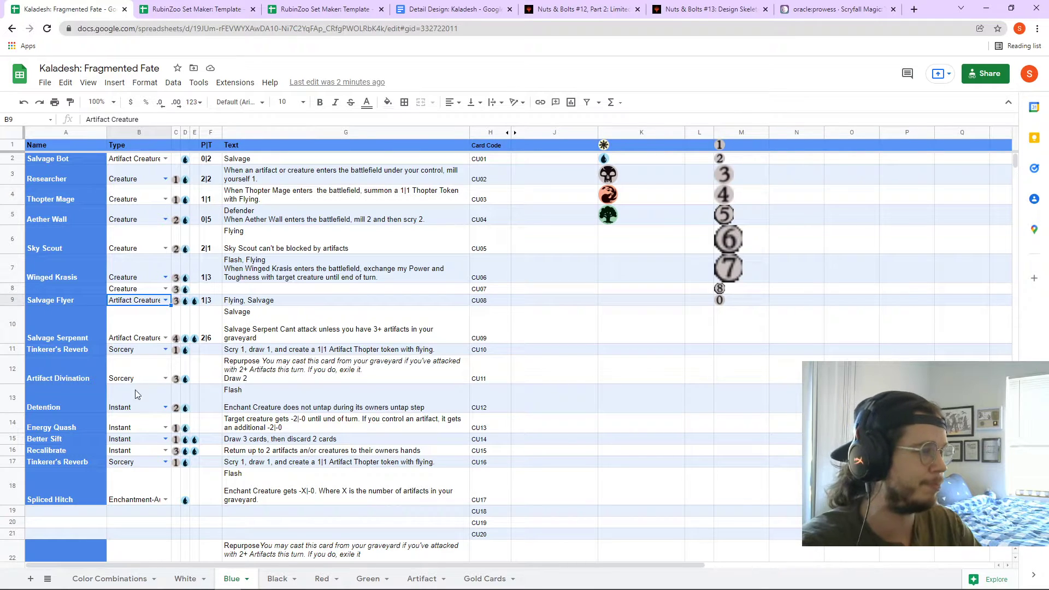
pyautogui.click(127, 579)
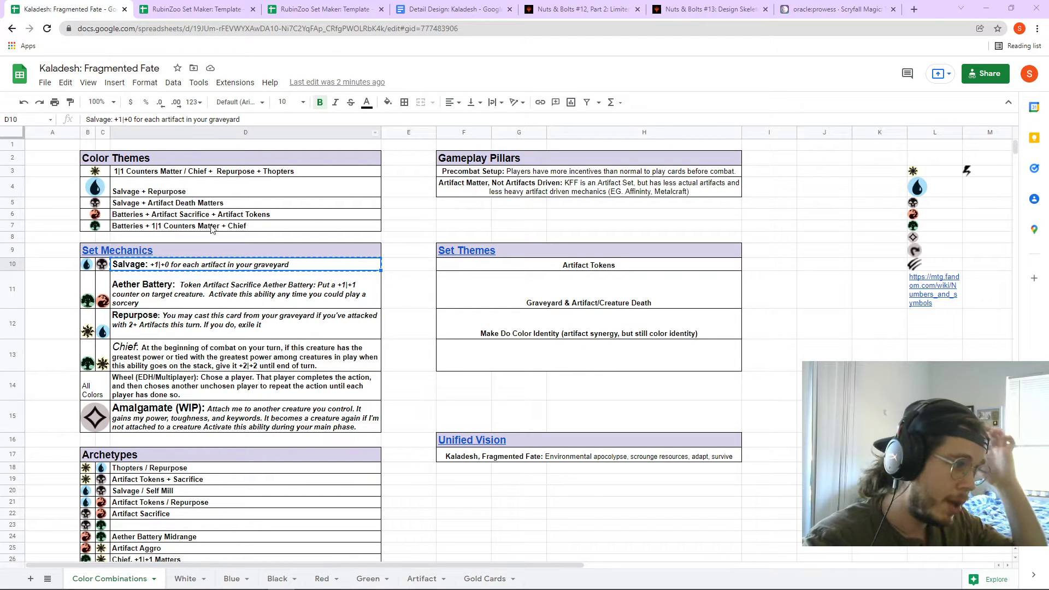
pyautogui.click(230, 578)
pyautogui.scroll(-3, 228, 498)
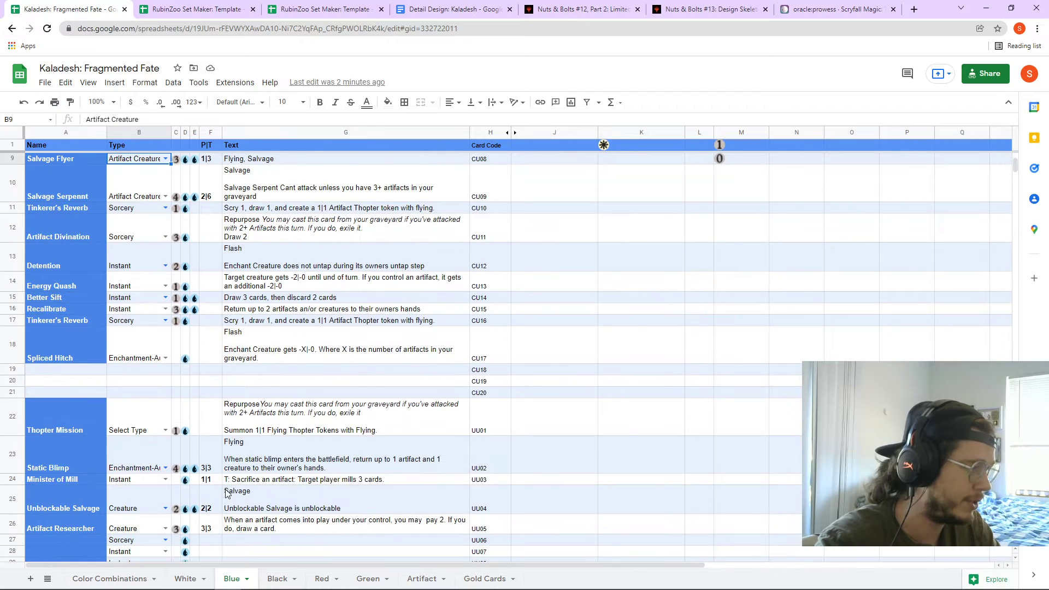
pyautogui.scroll(-3, 239, 477)
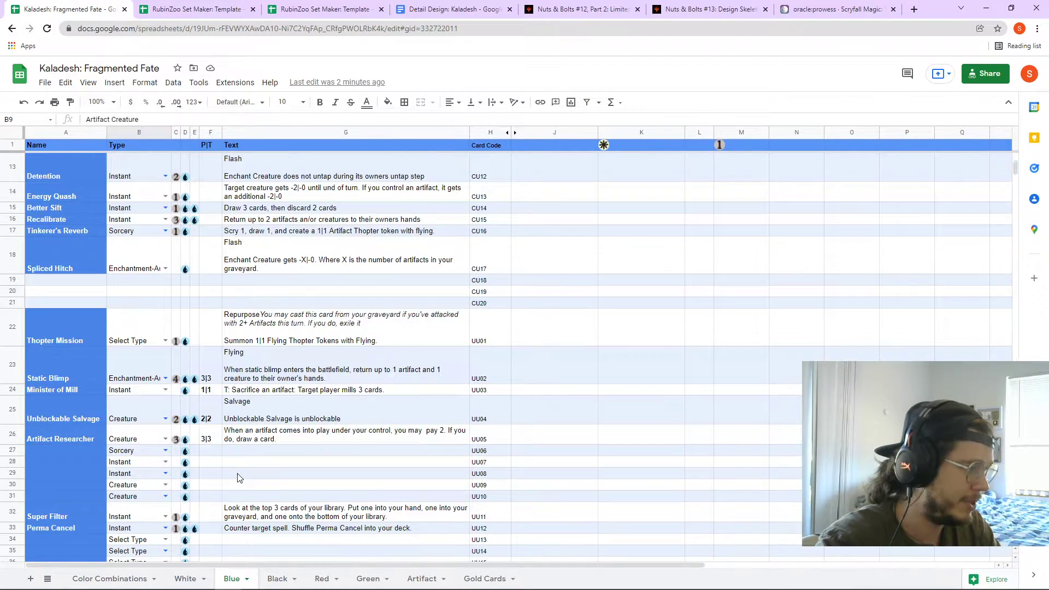
pyautogui.click(261, 410)
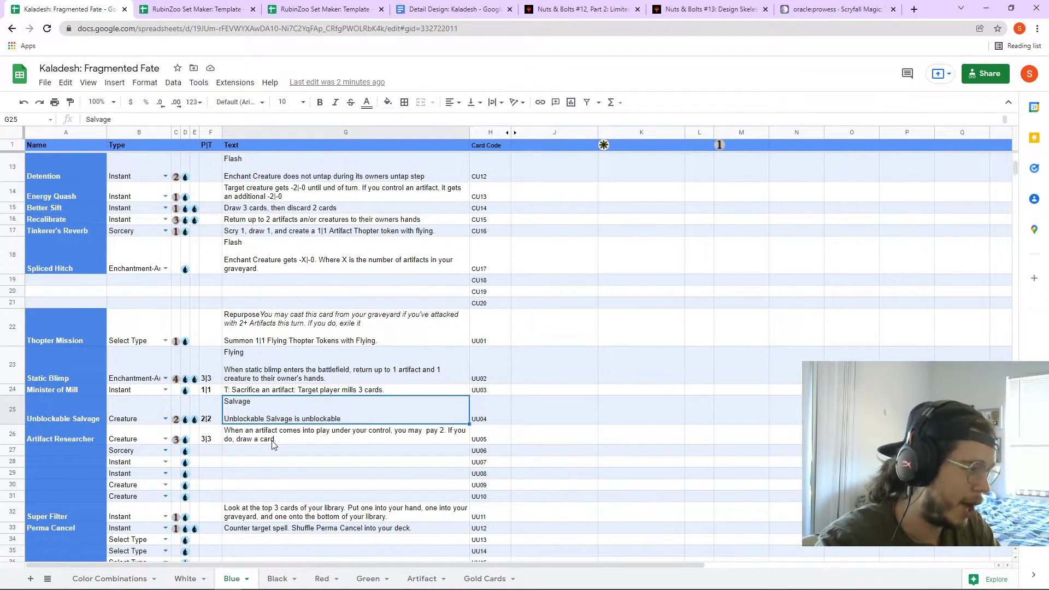
pyautogui.scroll(-5, 275, 446)
pyautogui.click(272, 418)
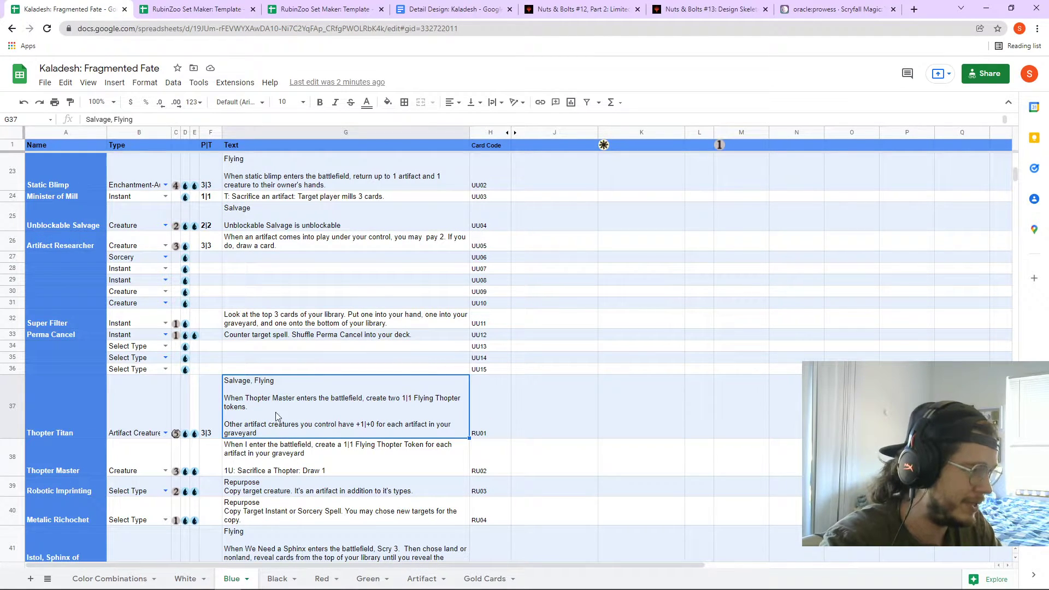
pyautogui.press('Right')
pyautogui.press('Right')
pyautogui.press('Right')
pyautogui.click(254, 405)
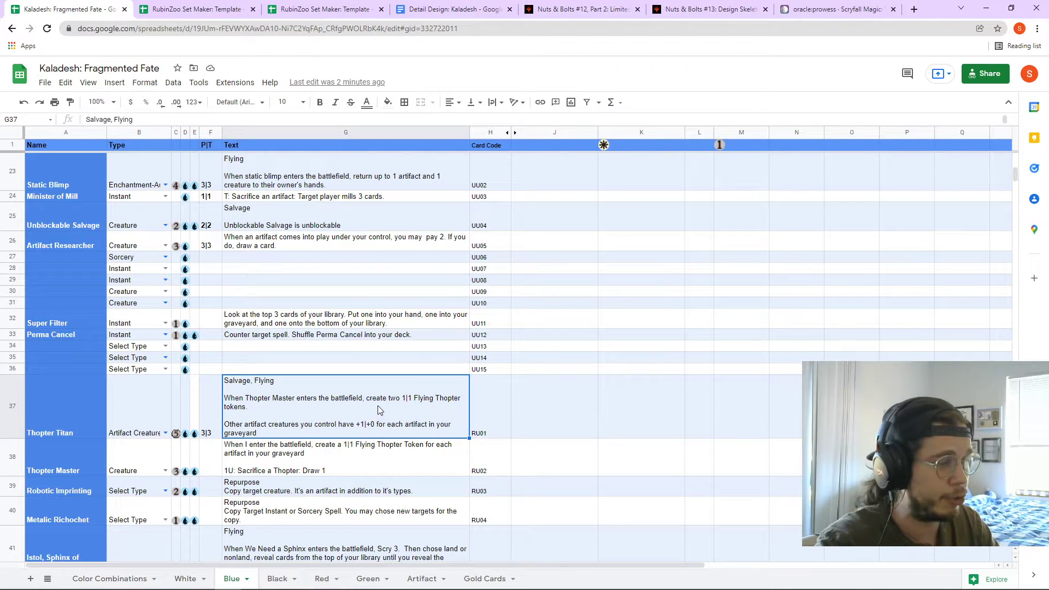
pyautogui.click(556, 423)
pyautogui.press('Left')
pyautogui.press('Left')
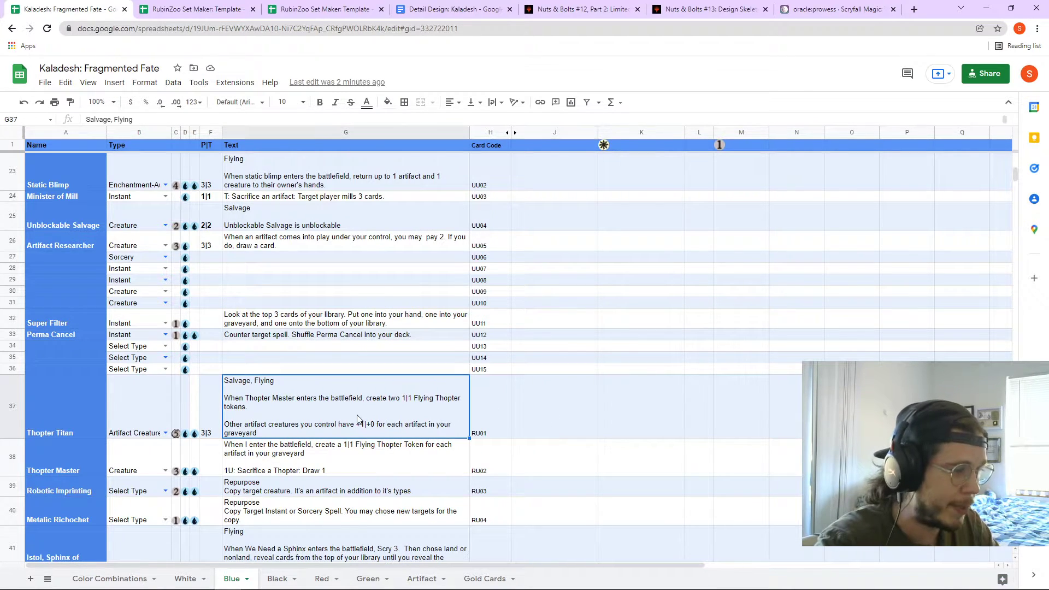
pyautogui.doubleClick(306, 436)
pyautogui.moveTo(331, 416); pyautogui.dragTo(547, 425)
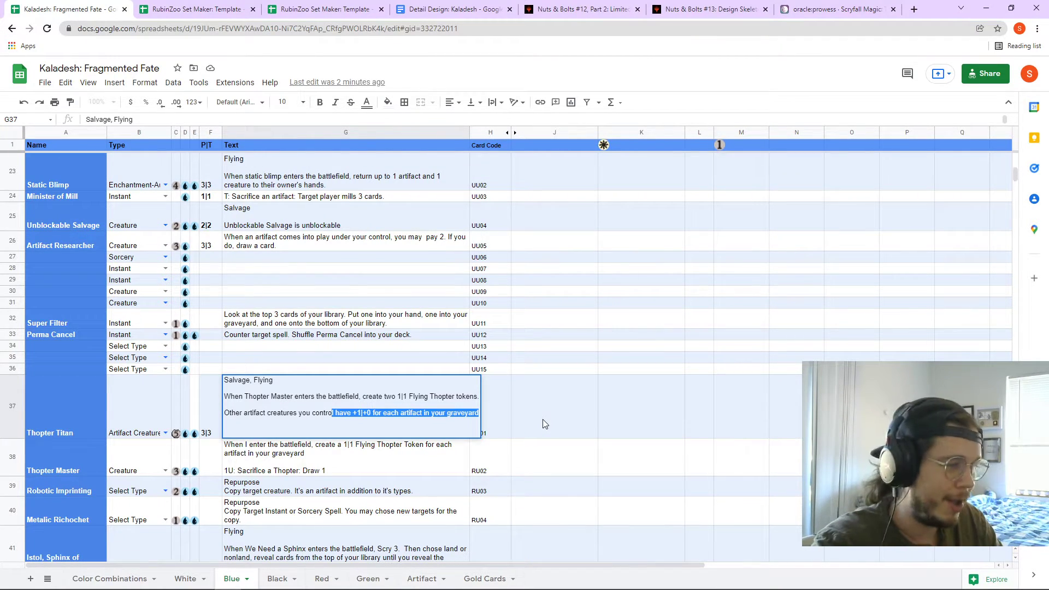
pyautogui.click(543, 419)
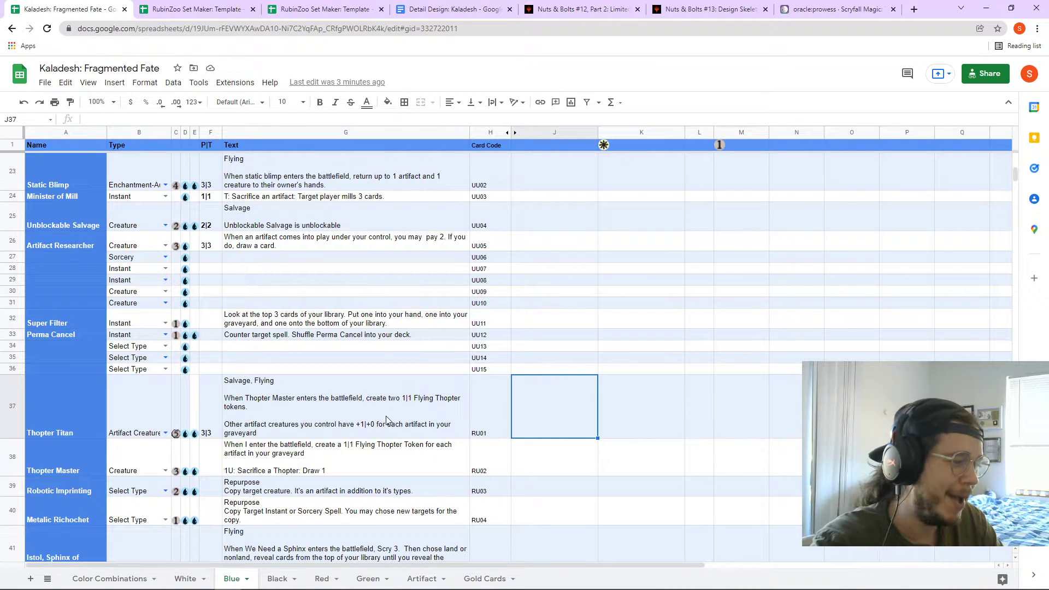
pyautogui.click(386, 419)
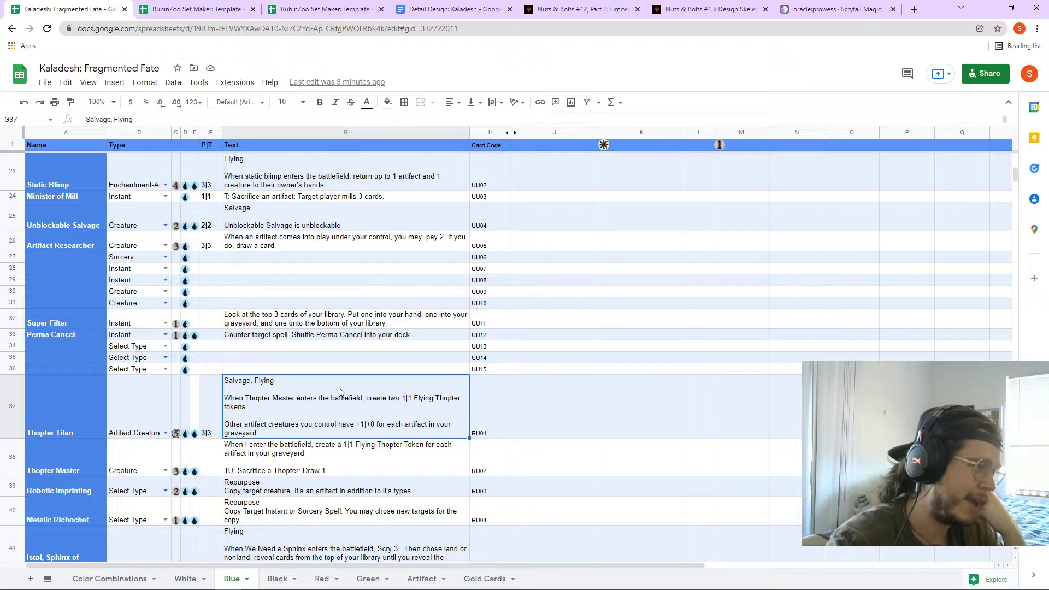
pyautogui.scroll(4, 339, 390)
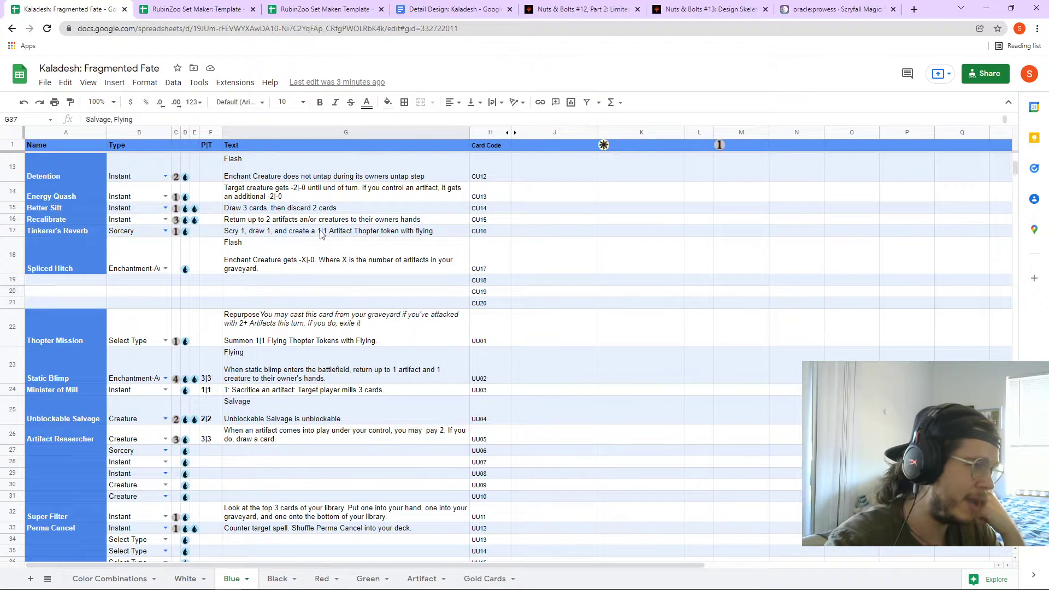
pyautogui.click(323, 208)
pyautogui.scroll(3, 261, 276)
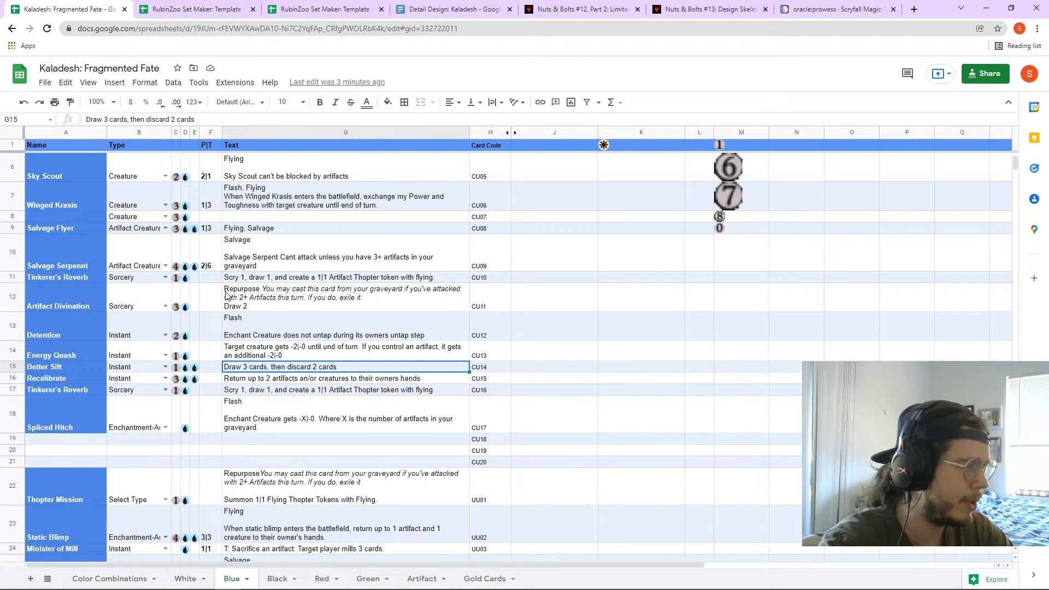
# - Glance at Repurpose, then review Aetherborn Slueth's and Aetherborn Bat's keyword text on Black
pyautogui.click(145, 576)
pyautogui.click(185, 326)
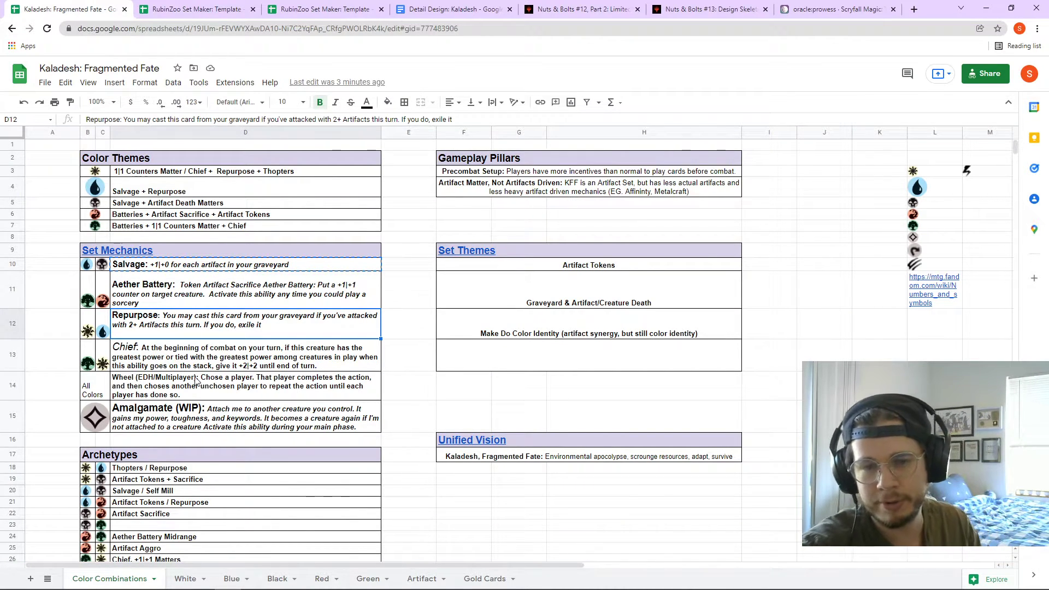
pyautogui.click(277, 578)
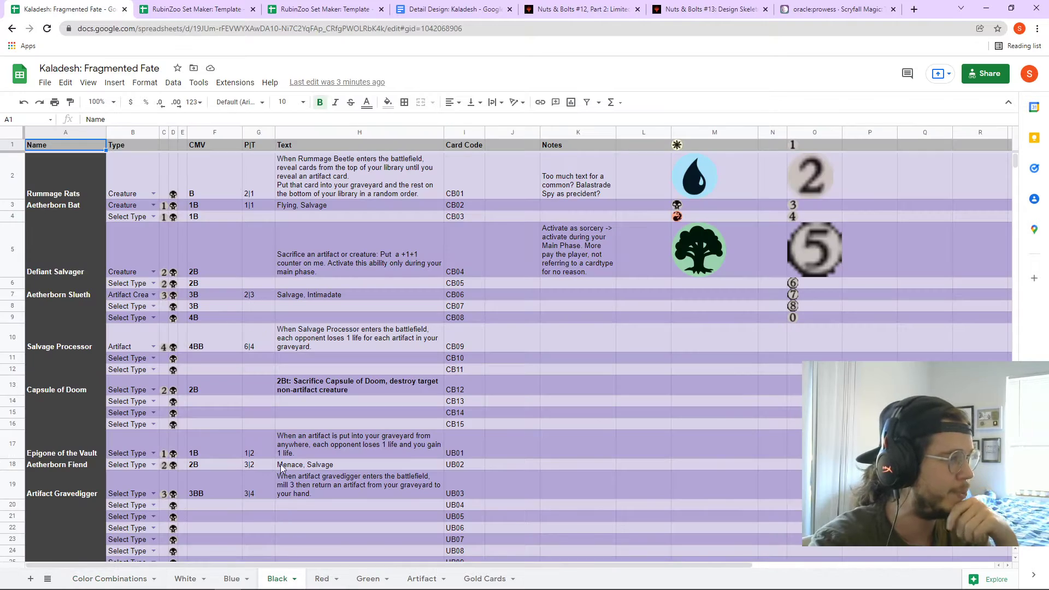
pyautogui.click(303, 297)
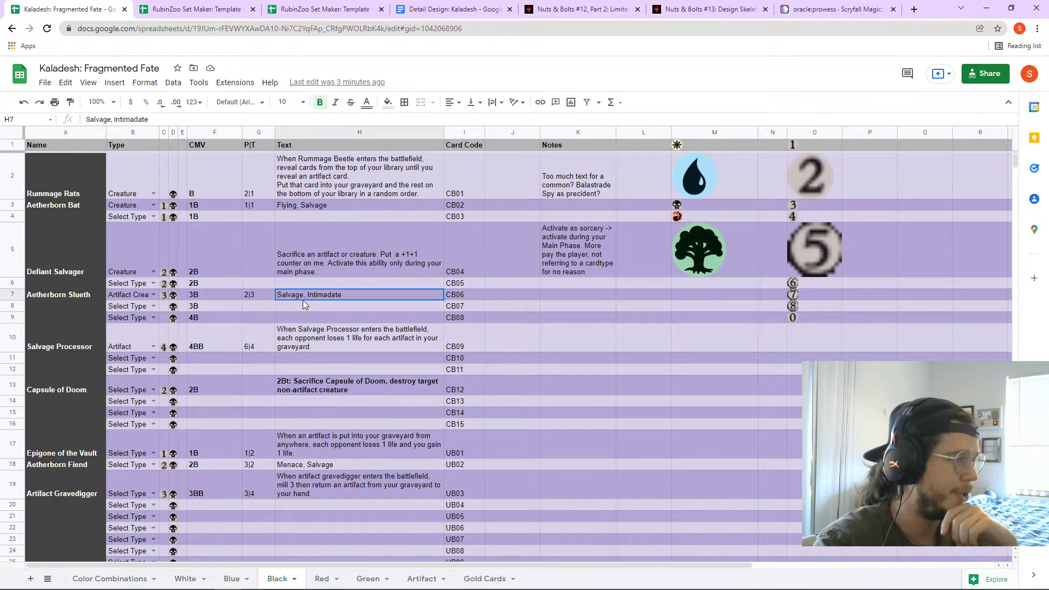
pyautogui.click(296, 208)
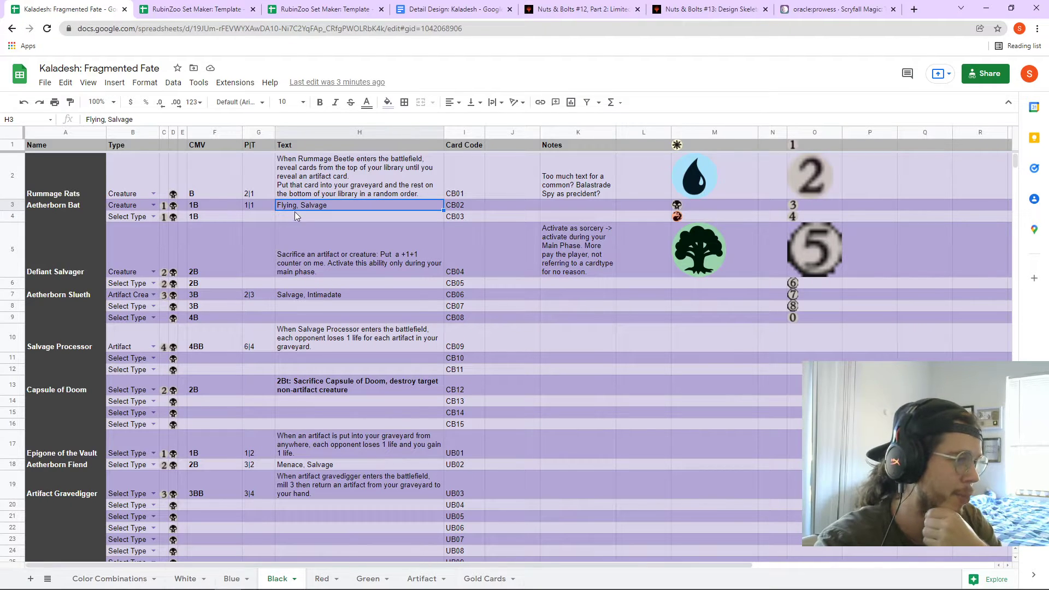
pyautogui.doubleClick(299, 205)
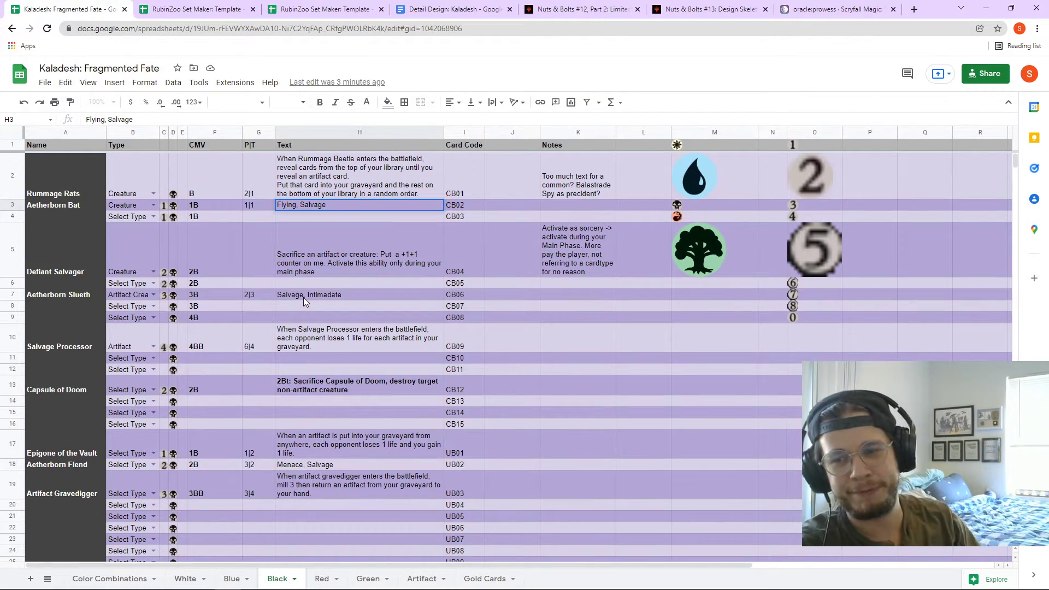
pyautogui.click(320, 296)
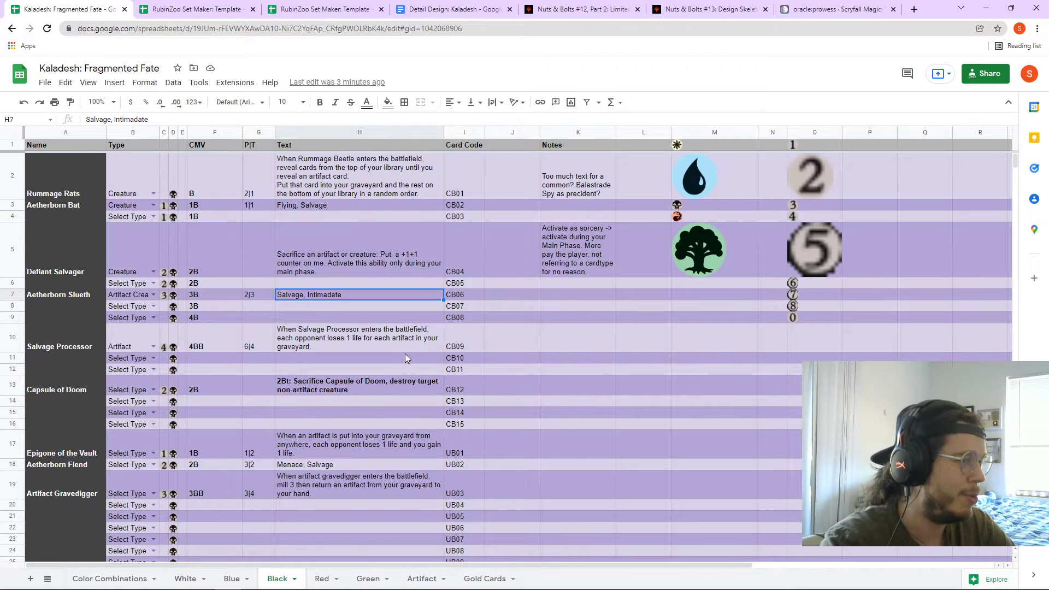
# - Review Aetherborn Salvager, Rummage Rats and Aetherborn Bat text unchanged, then open the Artifact sheet
pyautogui.scroll(-3, 405, 354)
pyautogui.scroll(-5, 405, 354)
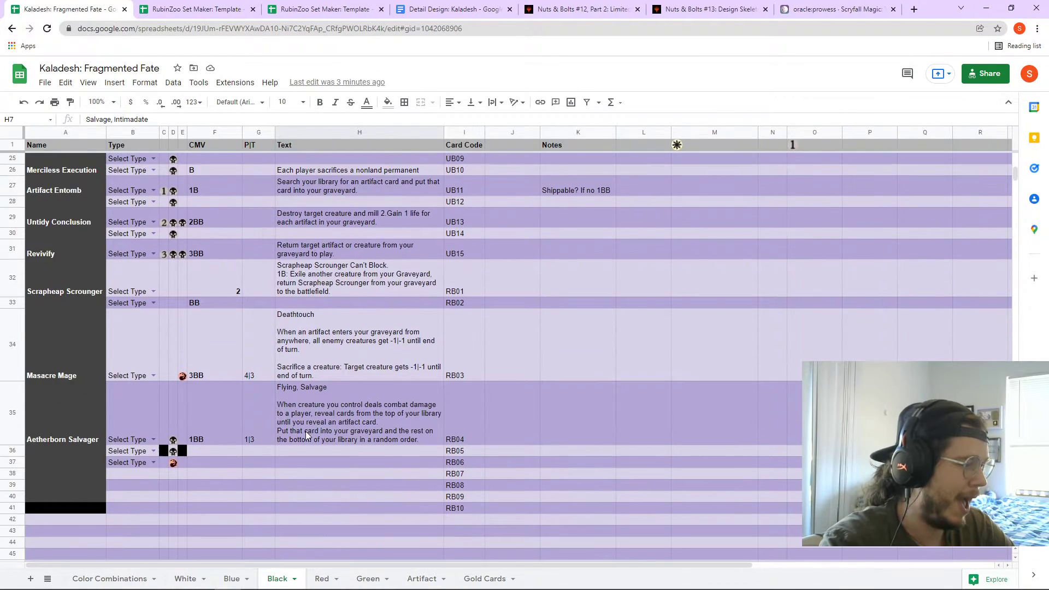
pyautogui.click(306, 435)
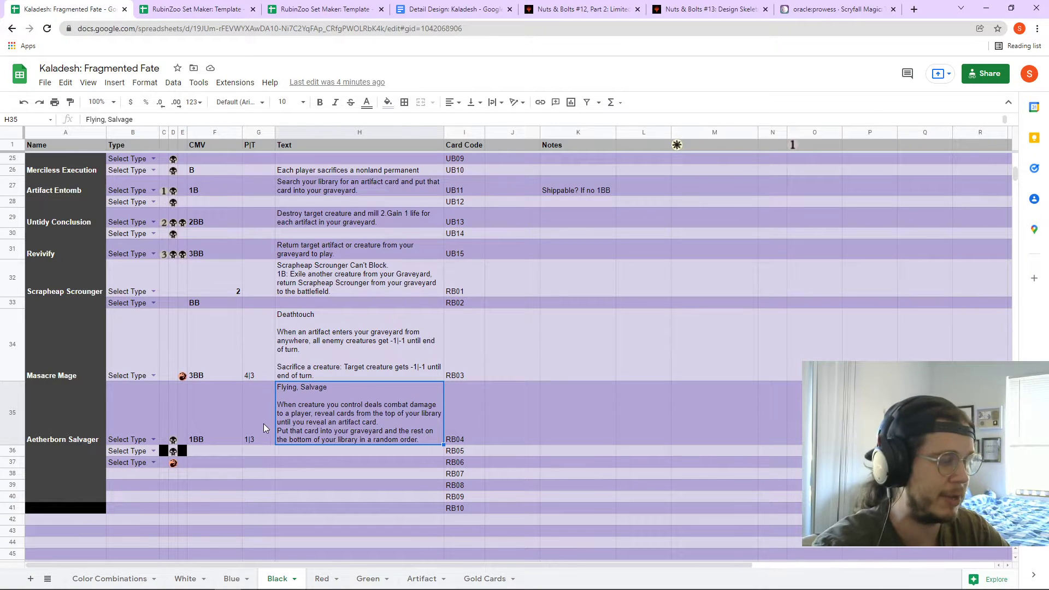
pyautogui.scroll(10, 263, 423)
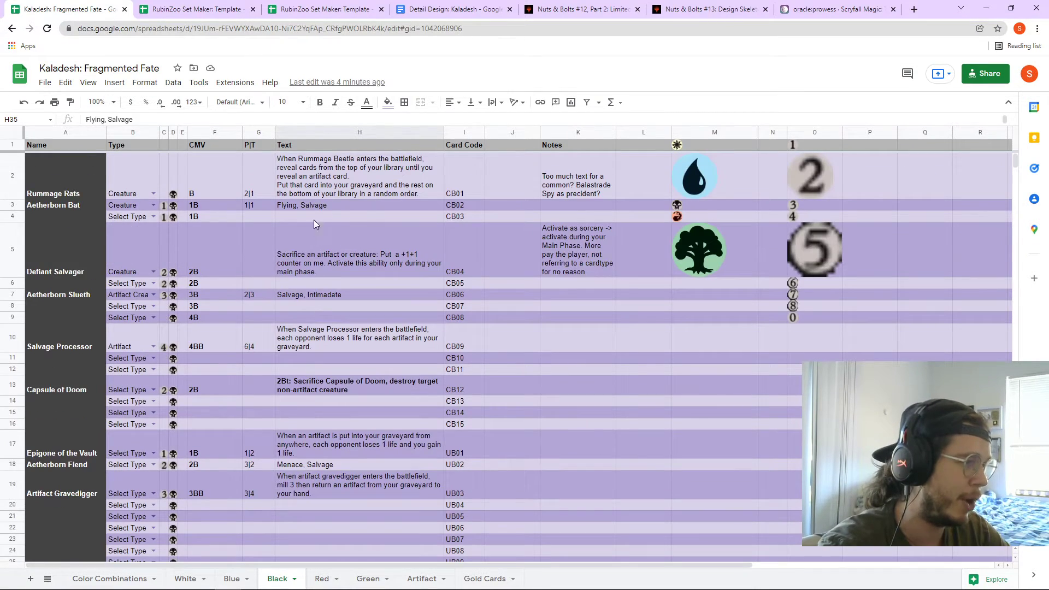
pyautogui.click(321, 178)
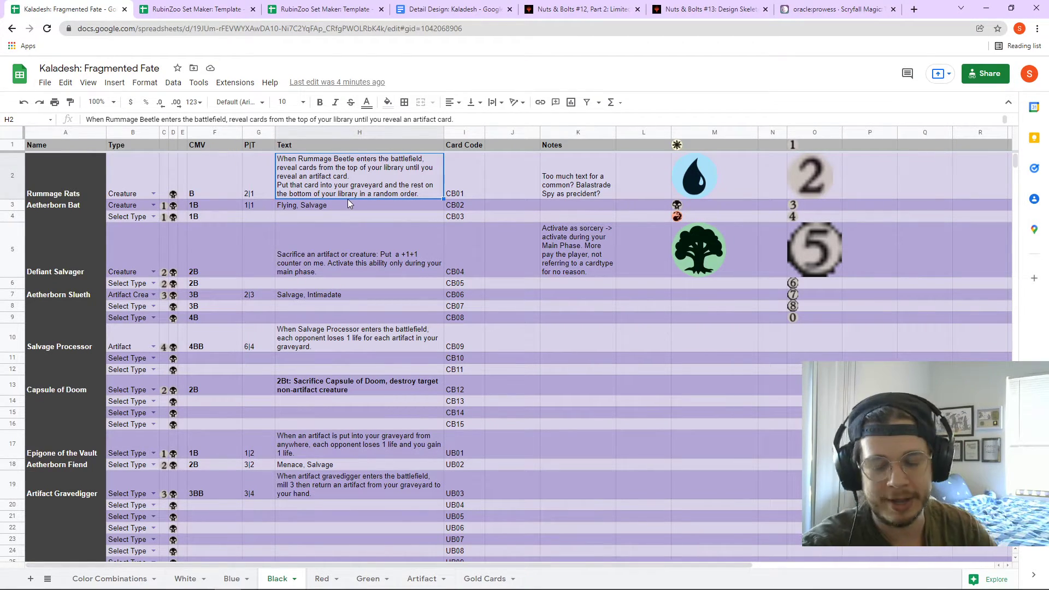
pyautogui.click(315, 206)
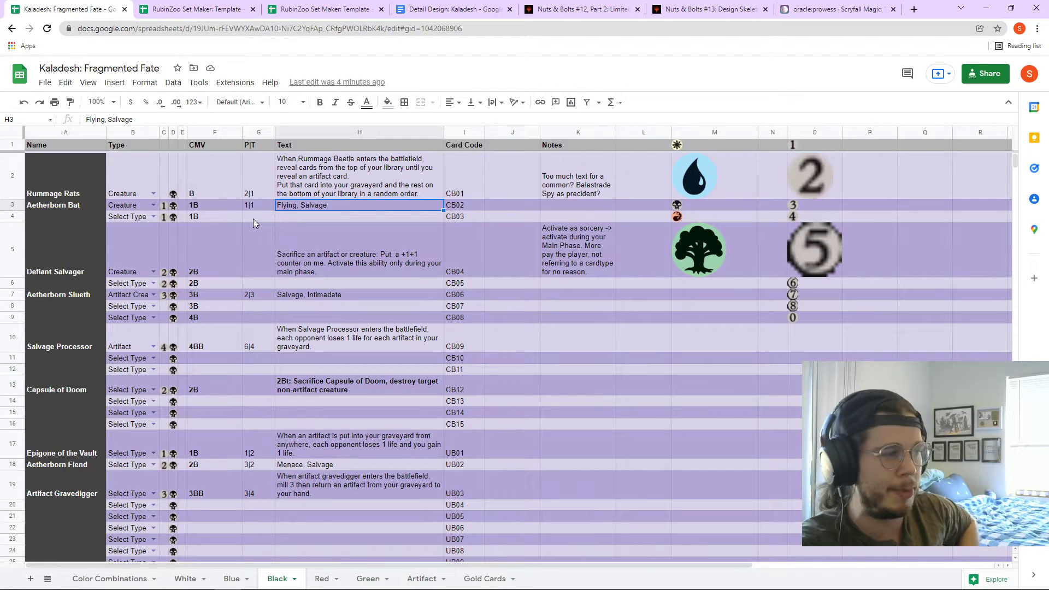
pyautogui.doubleClick(288, 206)
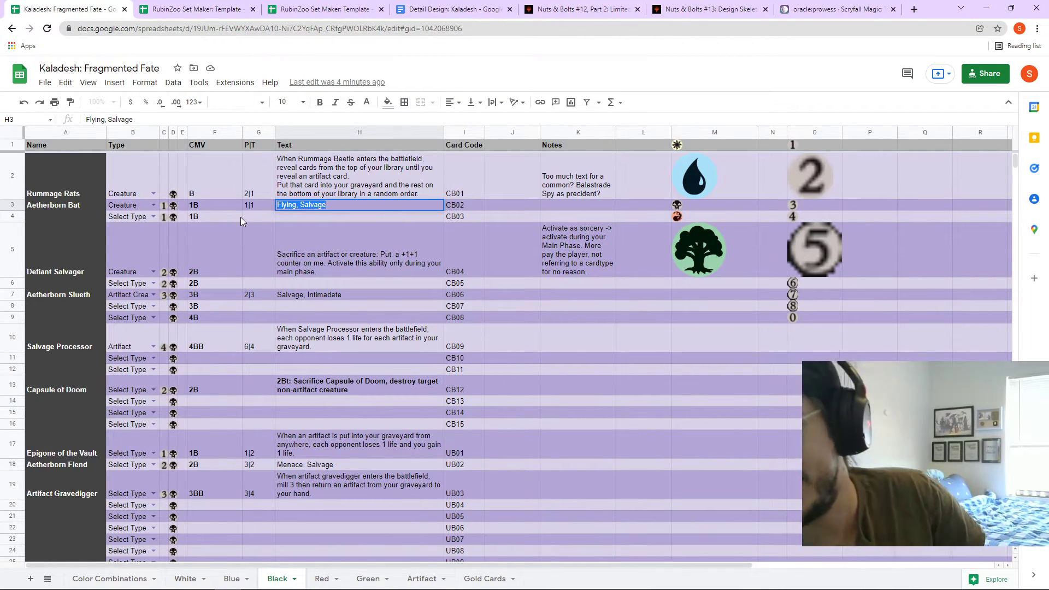
pyautogui.scroll(-5, 329, 306)
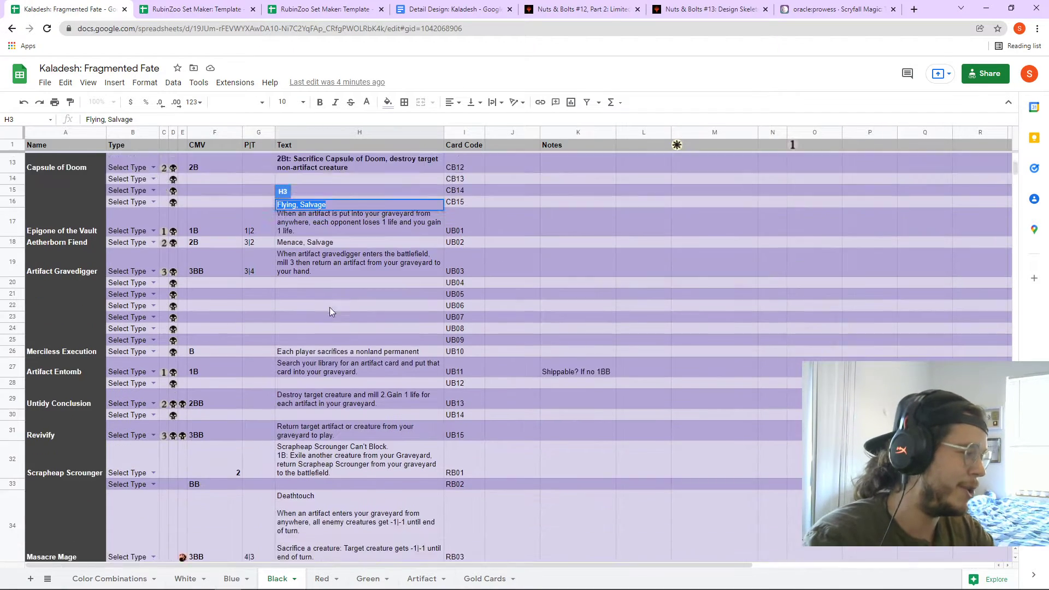
pyautogui.scroll(-3, 205, 390)
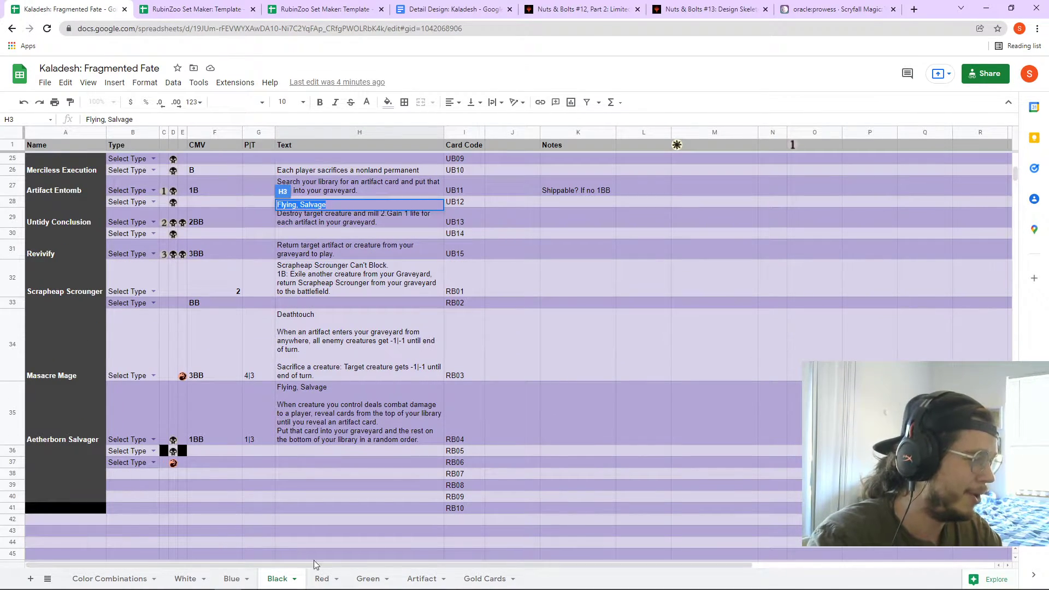
pyautogui.click(409, 579)
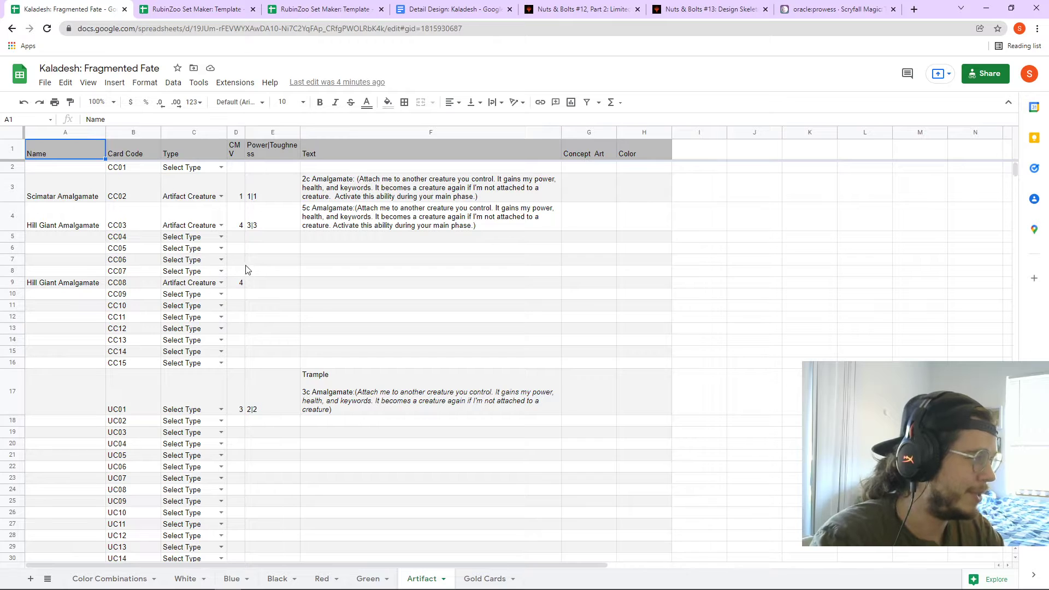
# - Enter CMV 2 in D5 and 'Enchant creature gets +1|+0 for each creature in your graveyard' for CC04
pyautogui.click(238, 239)
pyautogui.write('2')
pyautogui.press('Tab')
pyautogui.press('Tab')
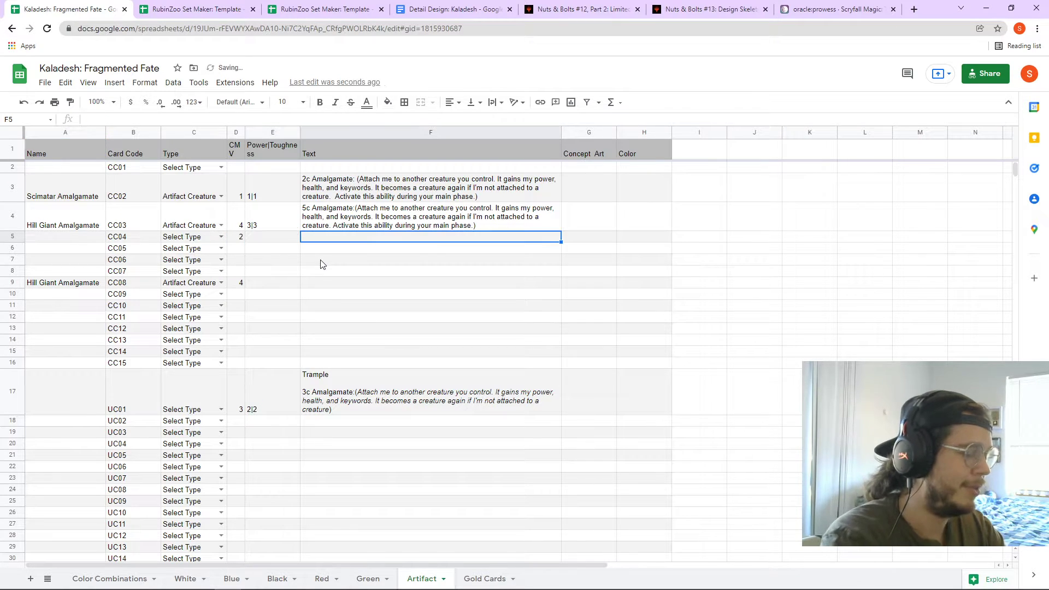
pyautogui.write('Enchant')
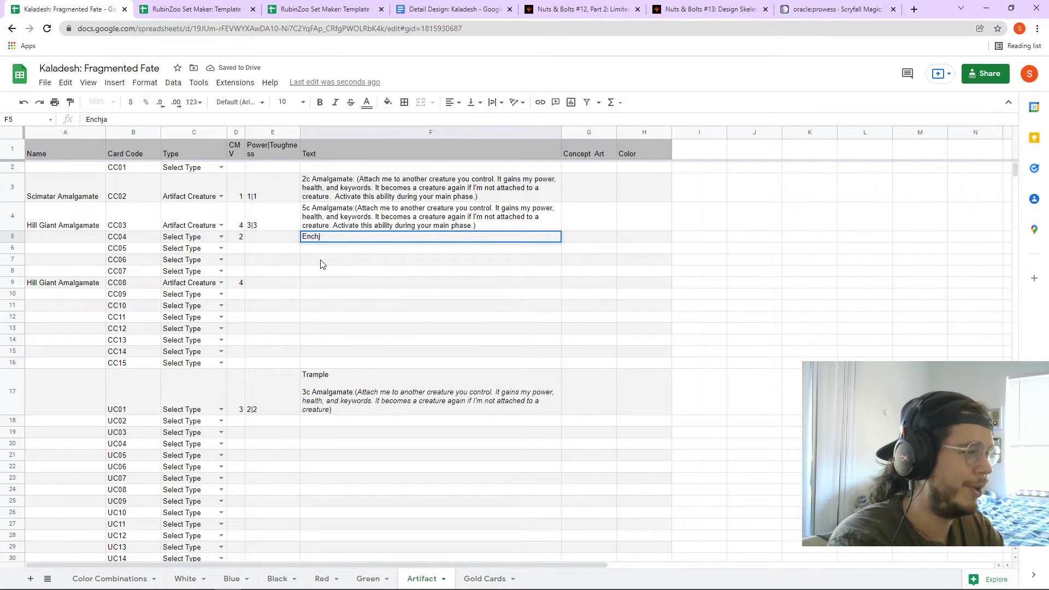
pyautogui.write(' create')
pyautogui.press('BackSpace')
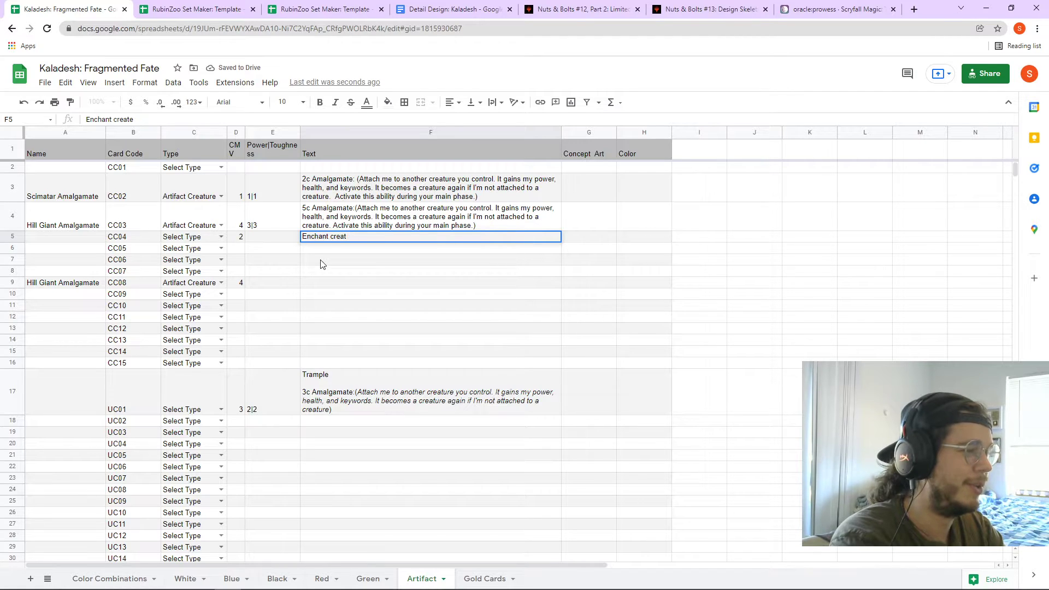
pyautogui.write('ure ')
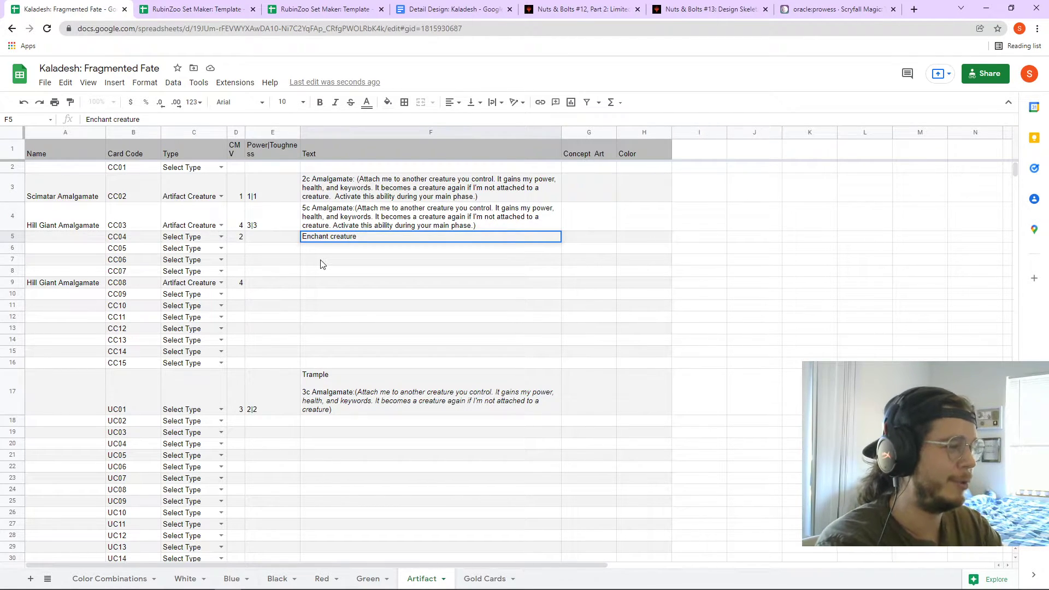
pyautogui.write('gets +1|+0 for each creatu')
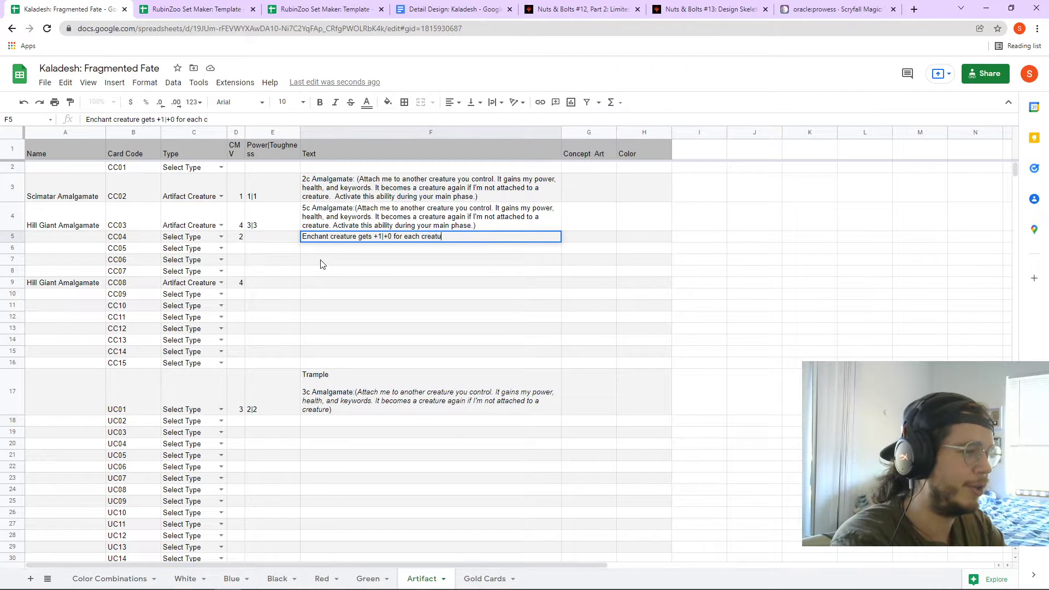
pyautogui.write('re in your graveyard')
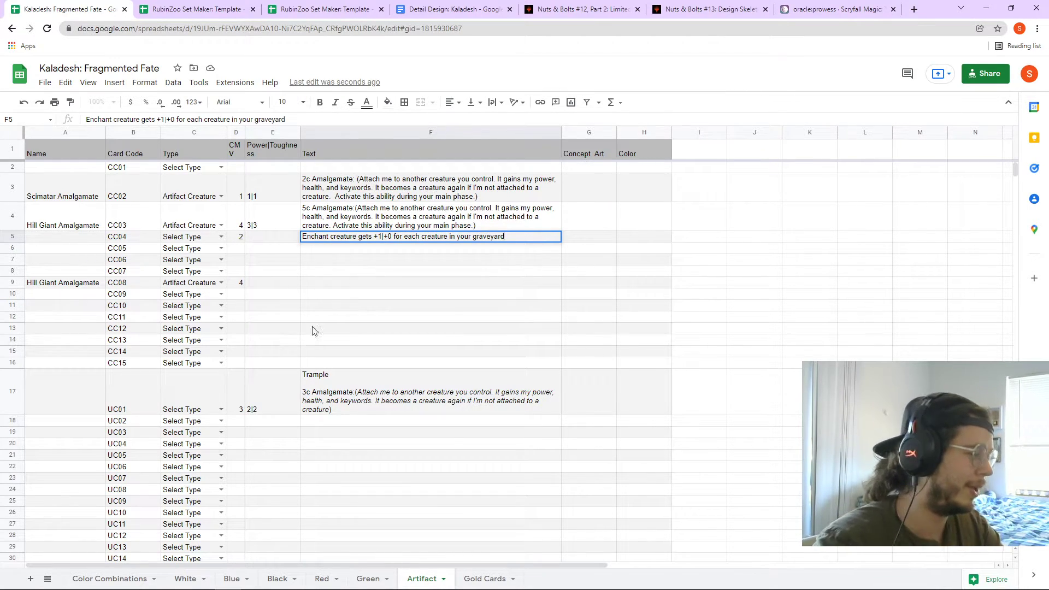
pyautogui.click(273, 578)
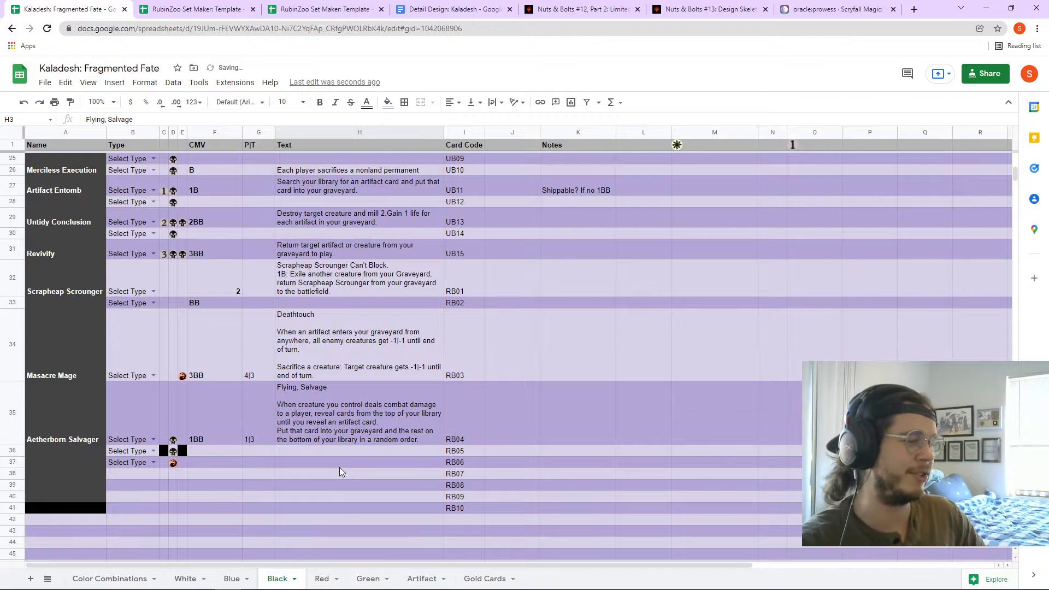
pyautogui.scroll(5, 387, 206)
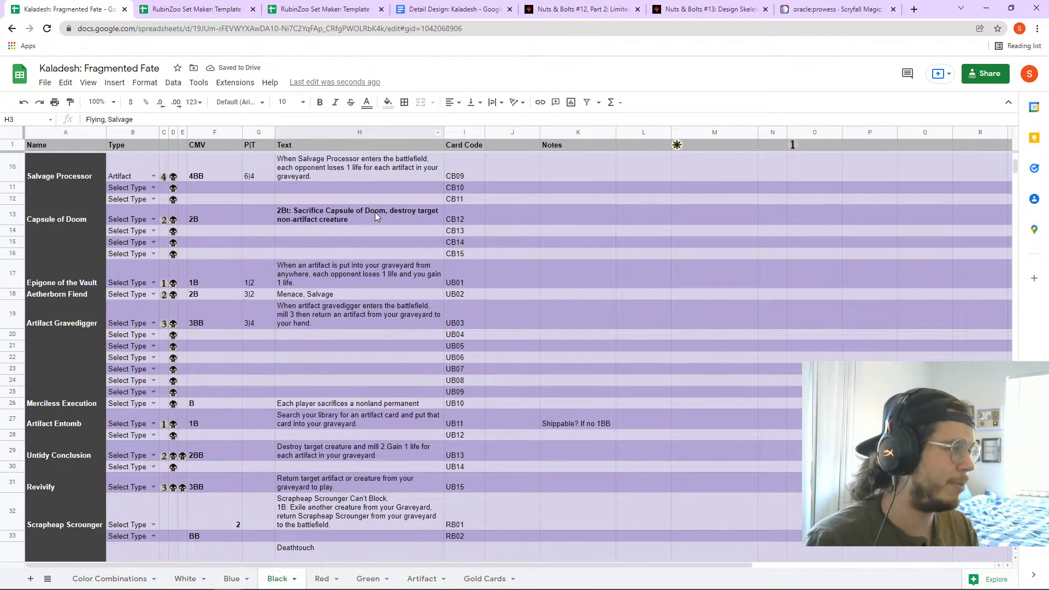
pyautogui.scroll(3, 391, 322)
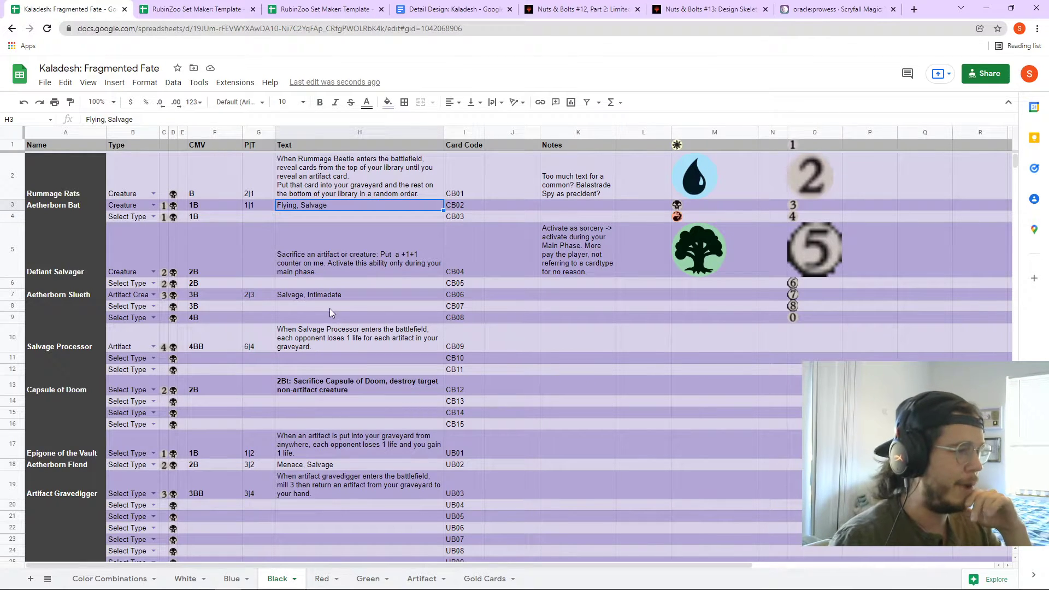
pyautogui.scroll(-1, 328, 318)
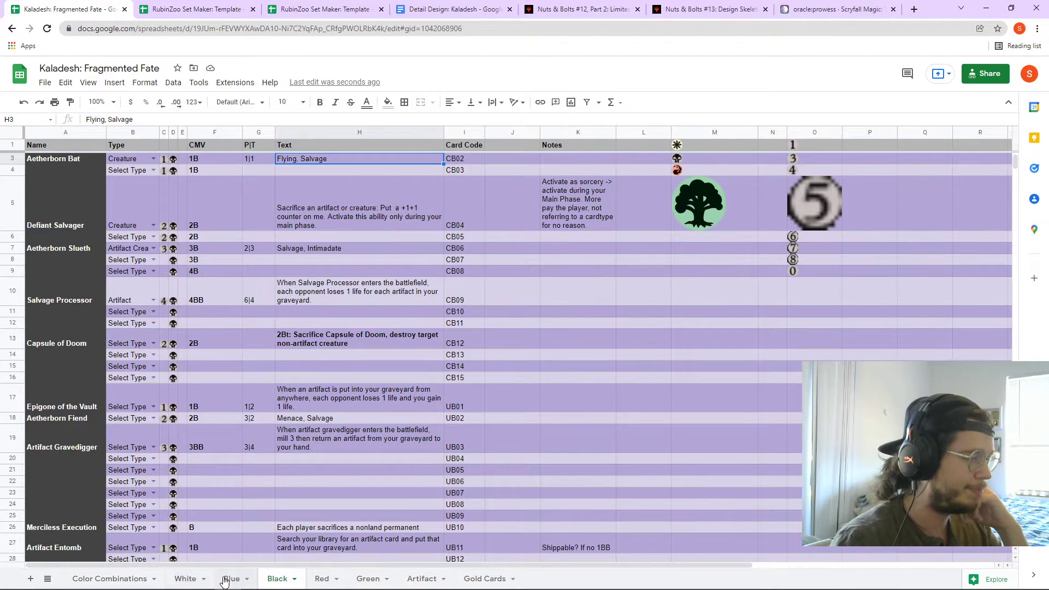
# - Check Salvage Flyer's keyword text in G9 on the Blue sheet, then return to Color Combinations
pyautogui.click(228, 578)
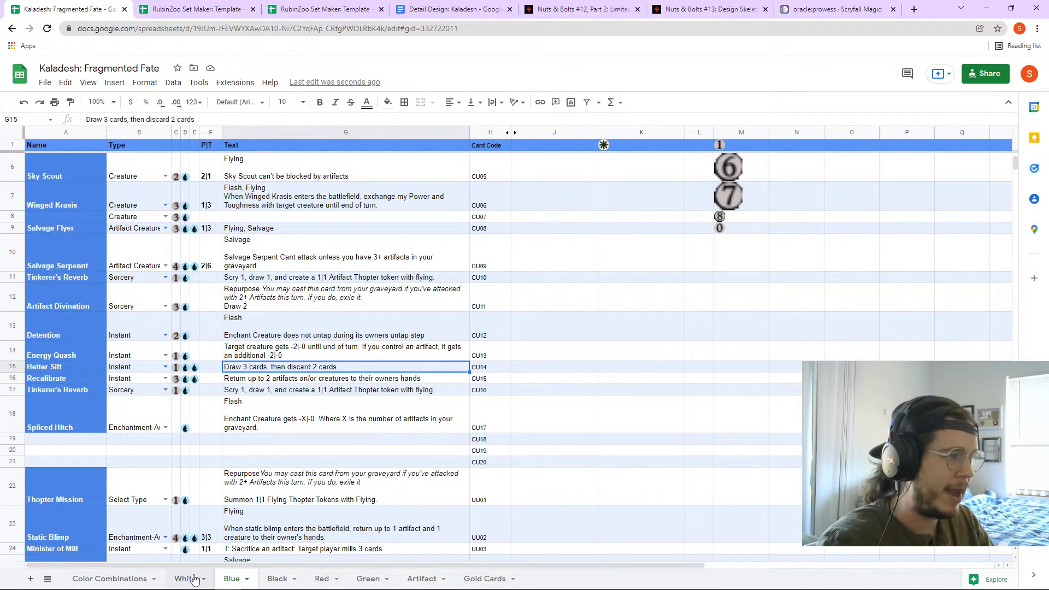
pyautogui.click(252, 230)
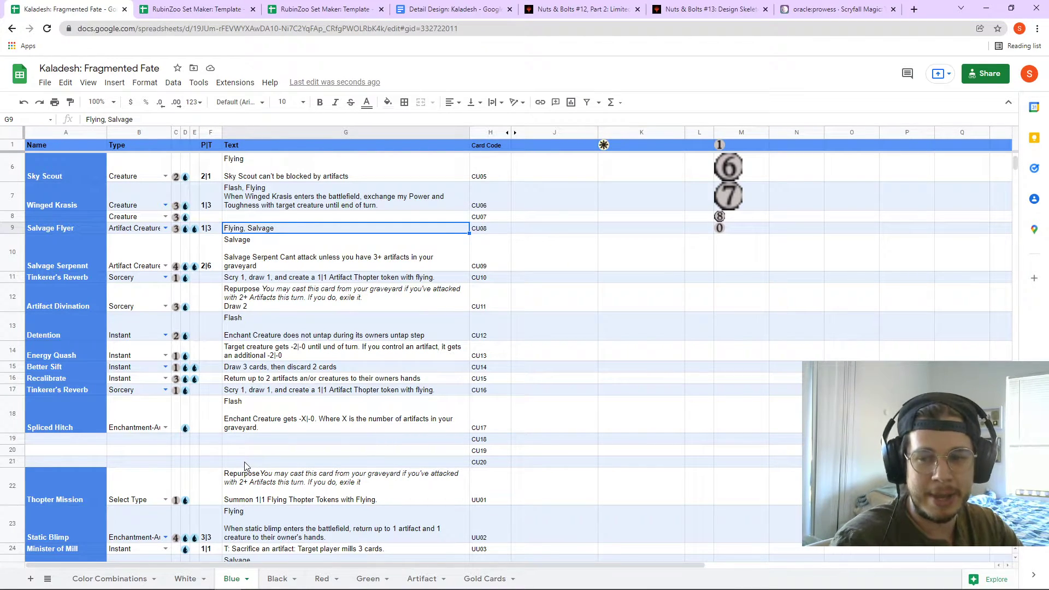
pyautogui.click(133, 579)
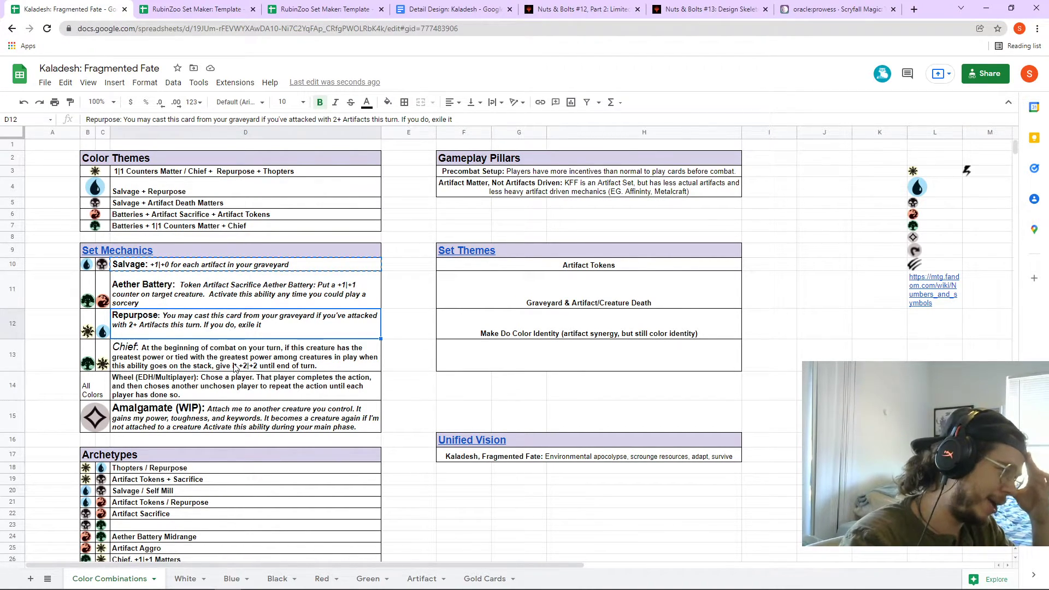
# - Inspect D12's Repurpose reminder text without editing it, then switch to the Blue sheet
pyautogui.doubleClick(240, 335)
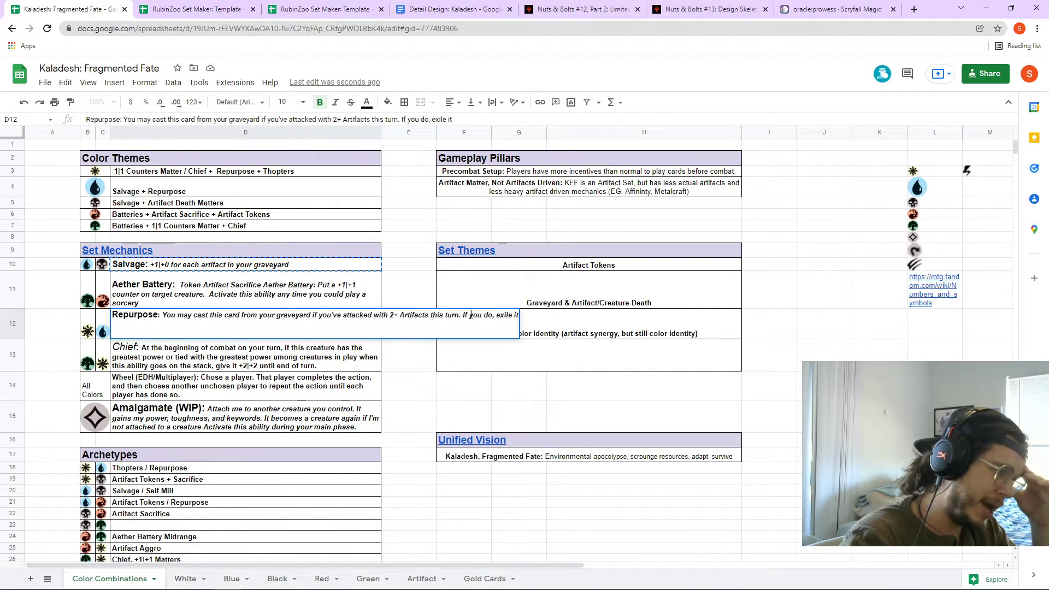
pyautogui.moveTo(516, 316); pyautogui.dragTo(158, 310)
pyautogui.click(408, 356)
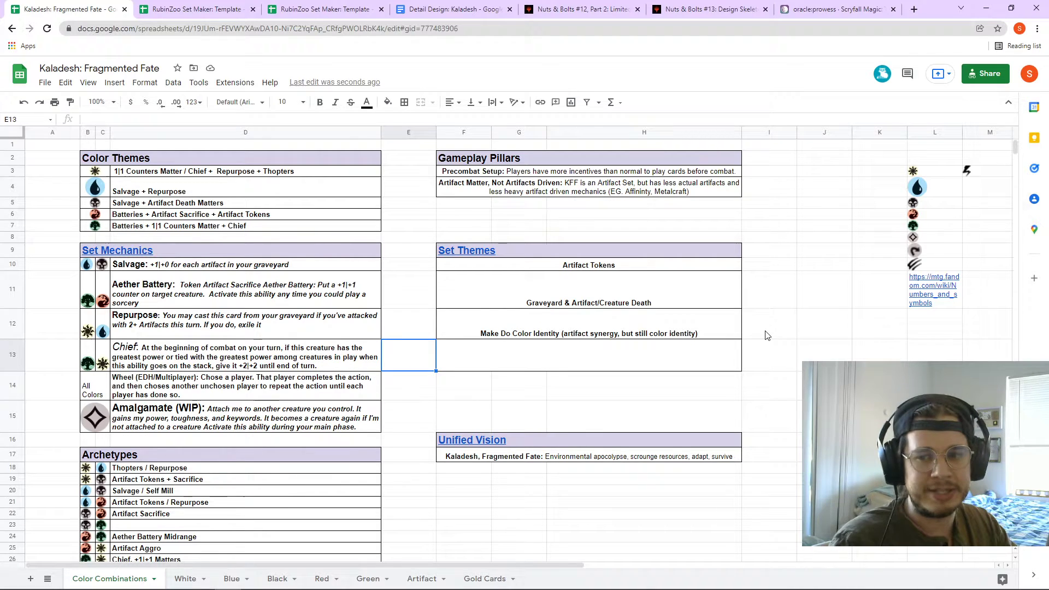
pyautogui.click(229, 580)
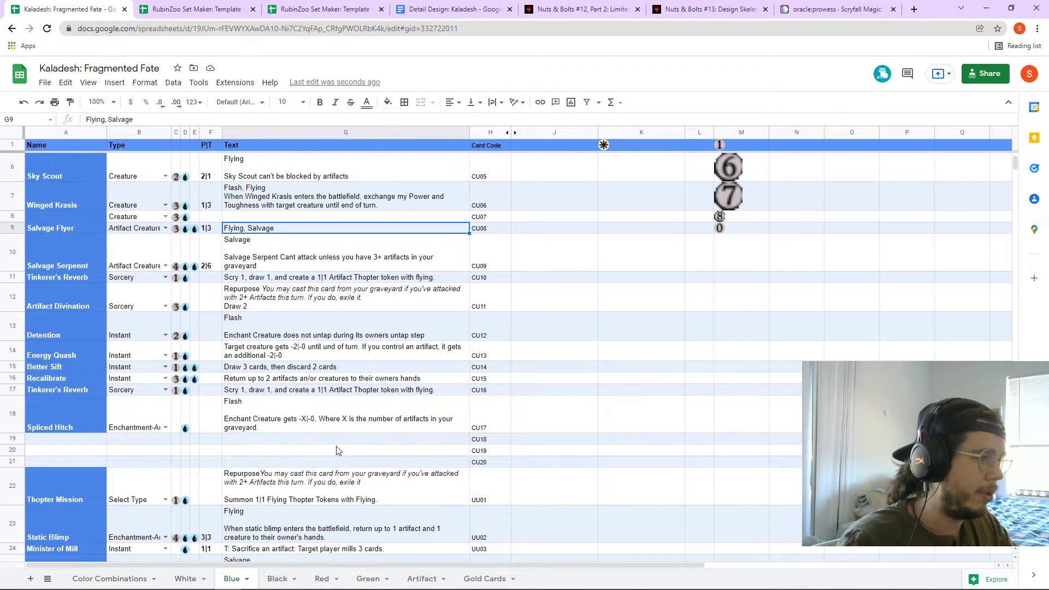
# - Search the Blue sheet for 'Repurpose' and jump to Artifact Divination's match in G12
pyautogui.click(857, 218)
pyautogui.hotkey('ctrl', 'f')
pyautogui.write('R')
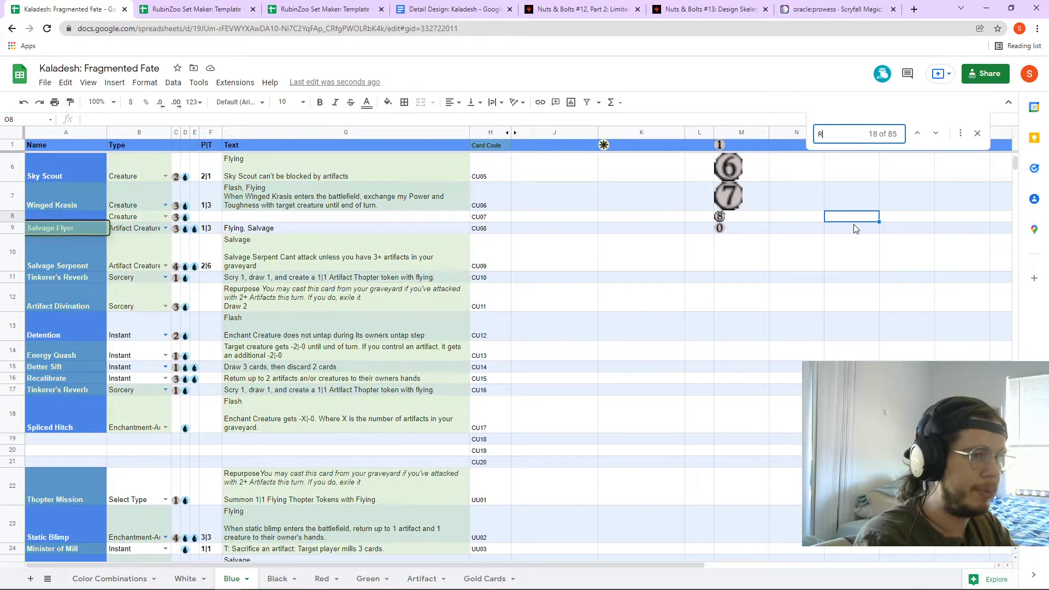
pyautogui.write('epurpose')
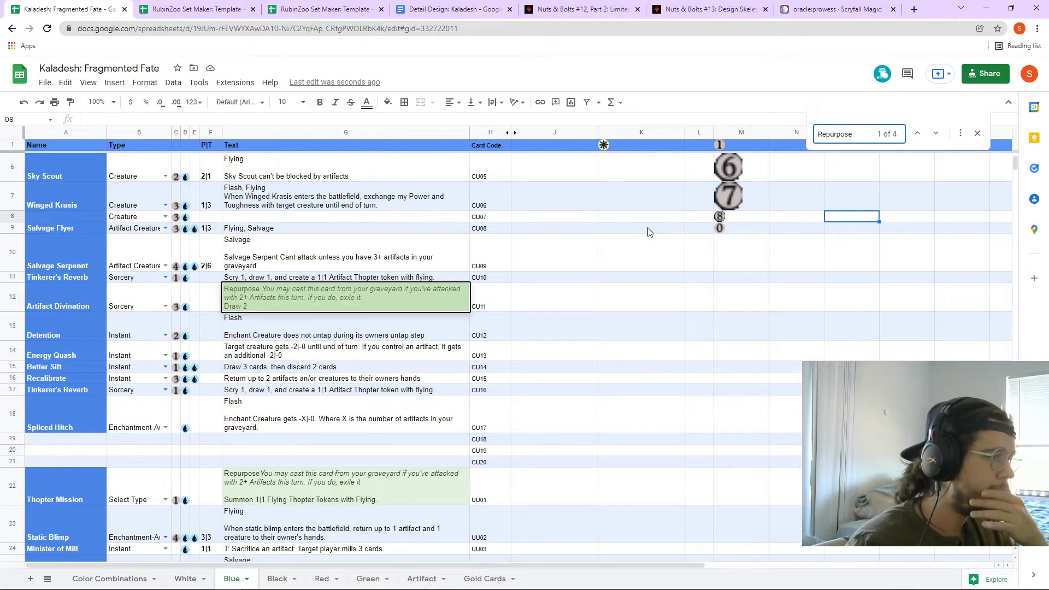
pyautogui.click(433, 309)
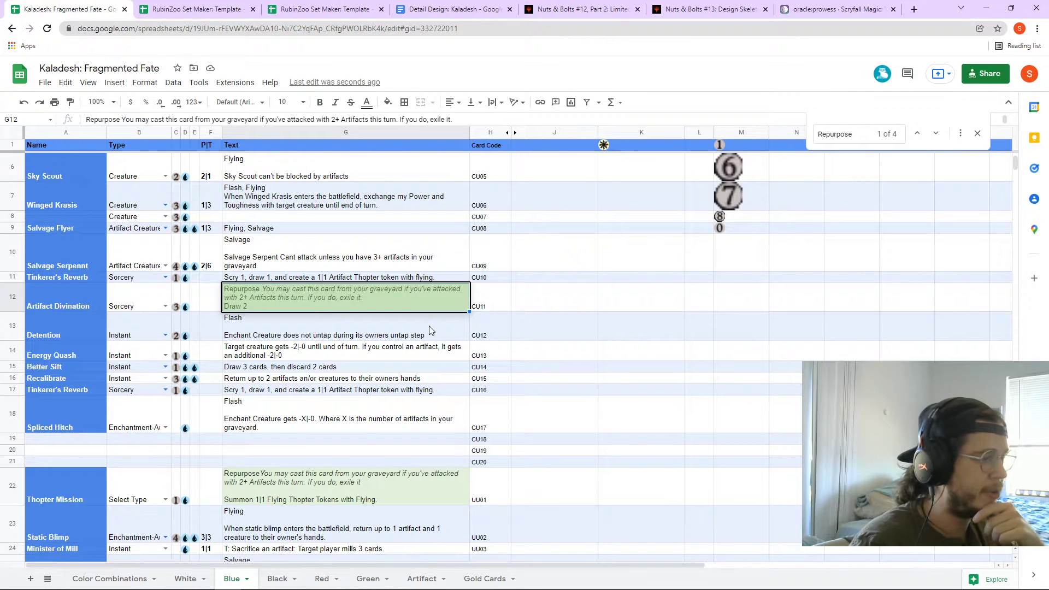
# - Check the Repurpose matches on Thopter Mission (G22) and Robotic Imprinting (G39), then show the White sheet
pyautogui.scroll(-1, 419, 338)
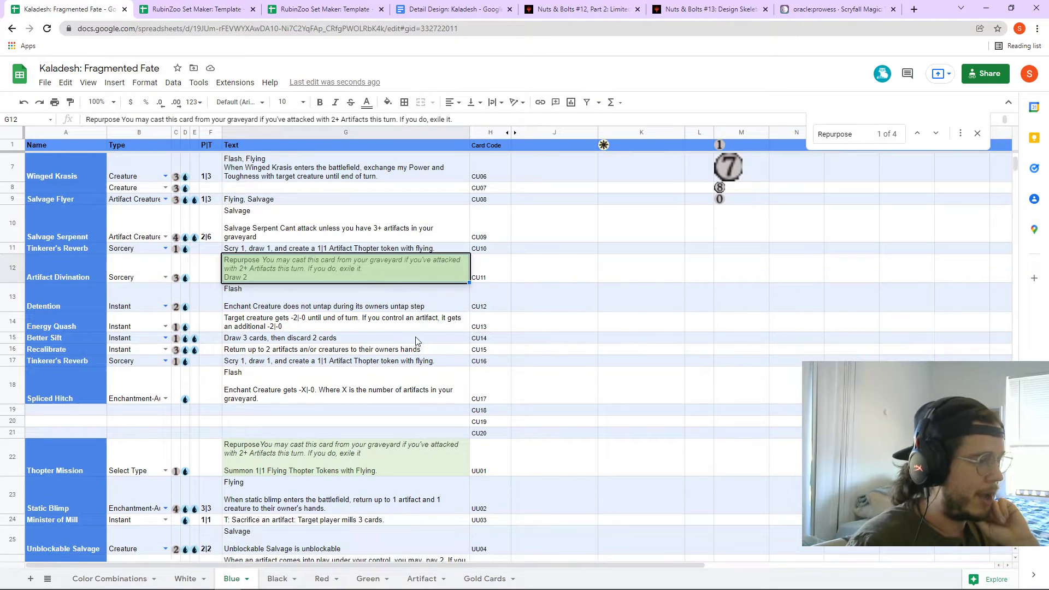
pyautogui.scroll(-1, 417, 338)
pyautogui.scroll(-1, 412, 347)
pyautogui.scroll(-1, 397, 365)
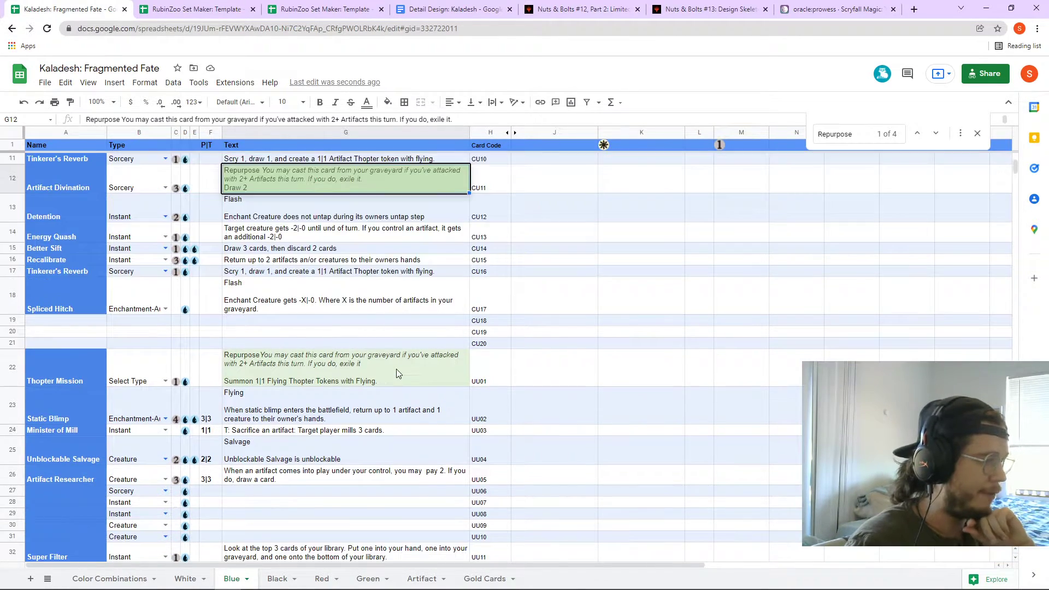
pyautogui.click(355, 384)
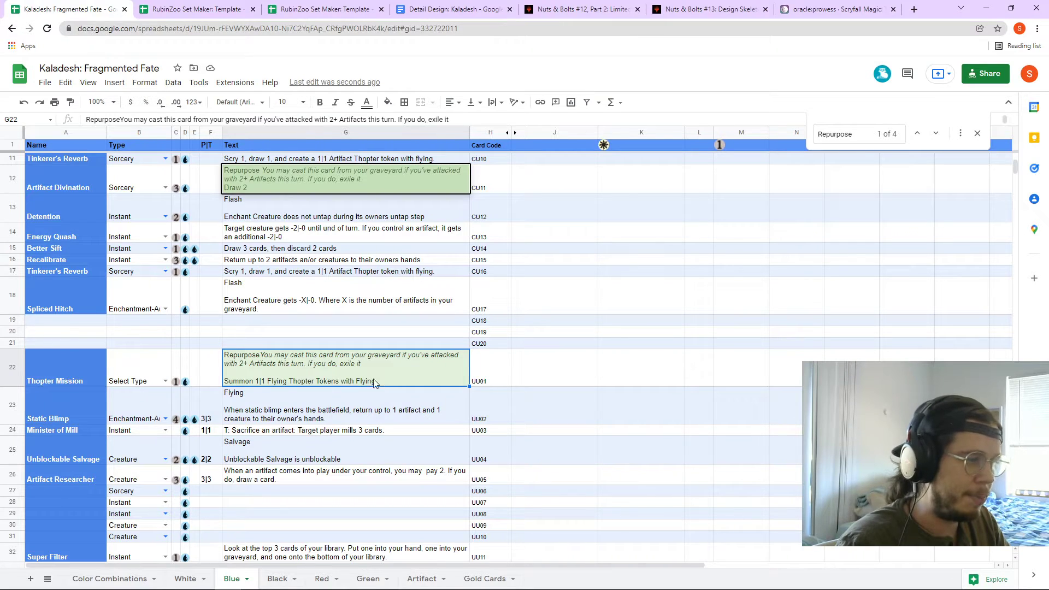
pyautogui.scroll(-6, 328, 385)
pyautogui.scroll(-2, 316, 398)
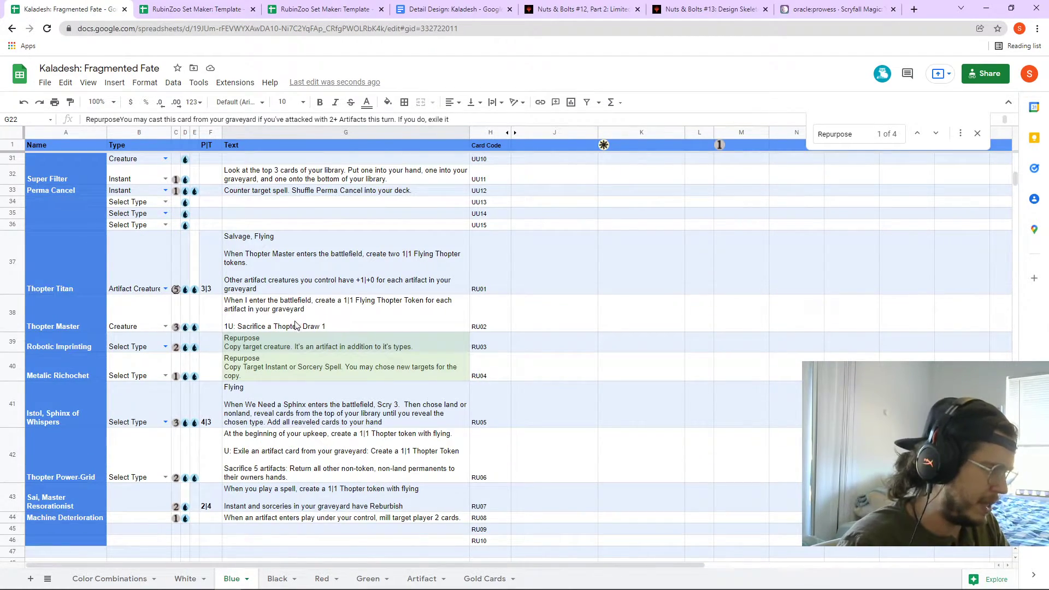
pyautogui.click(295, 348)
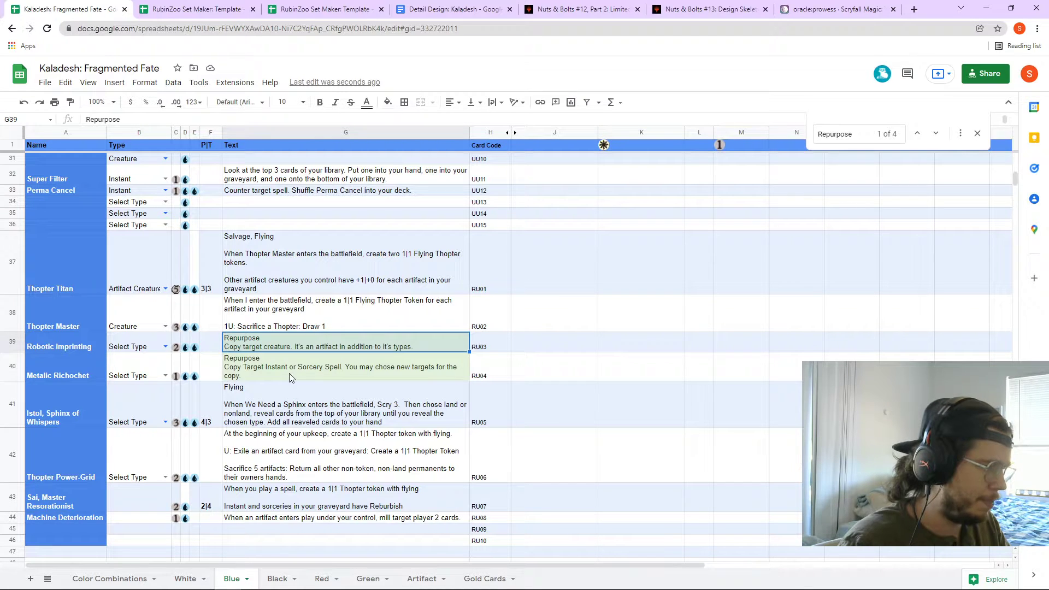
pyautogui.doubleClick(371, 344)
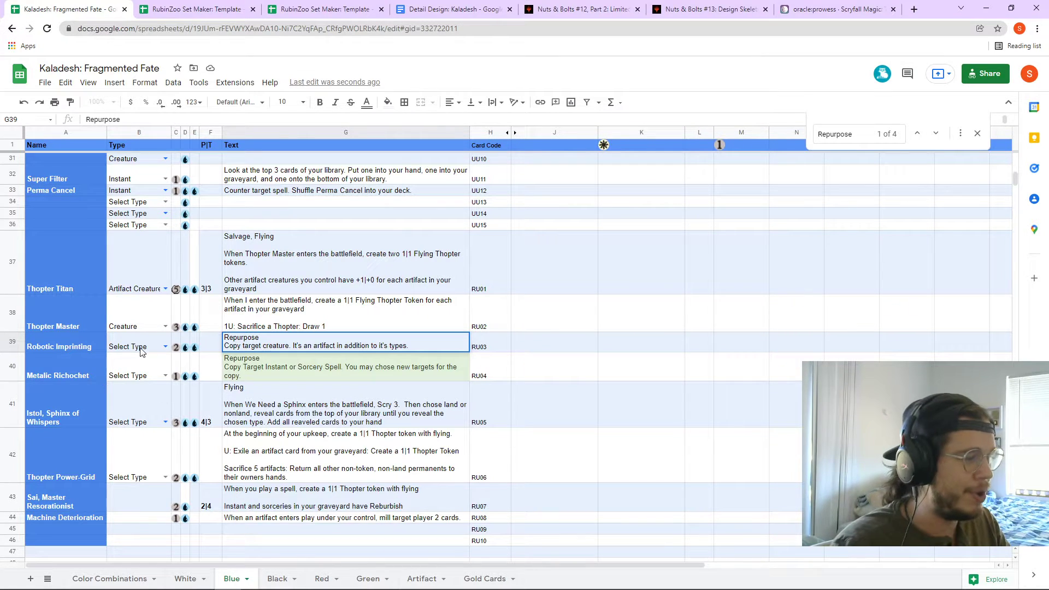
pyautogui.scroll(10, 261, 396)
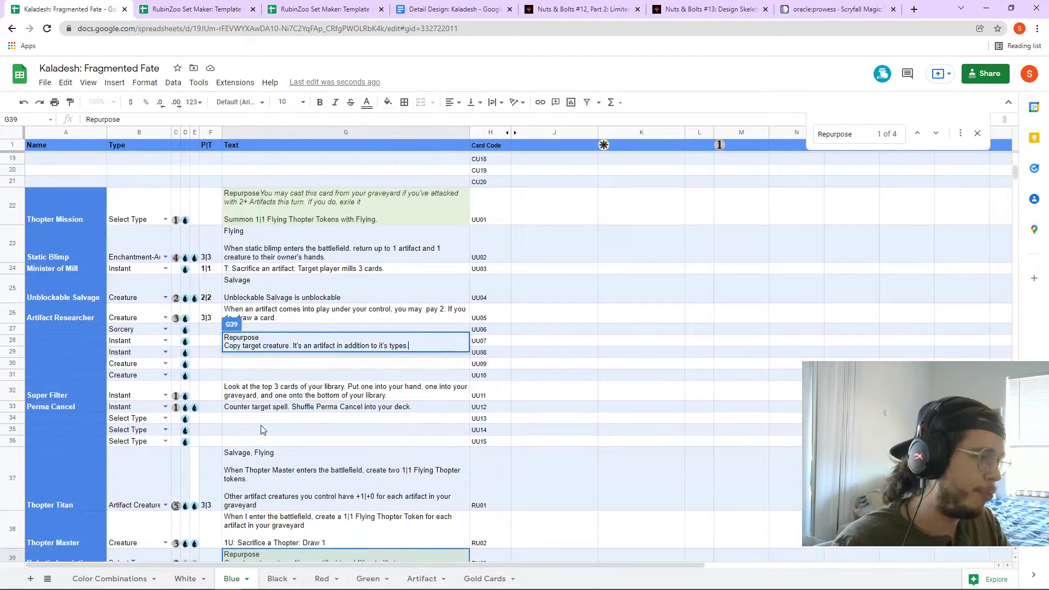
pyautogui.click(188, 579)
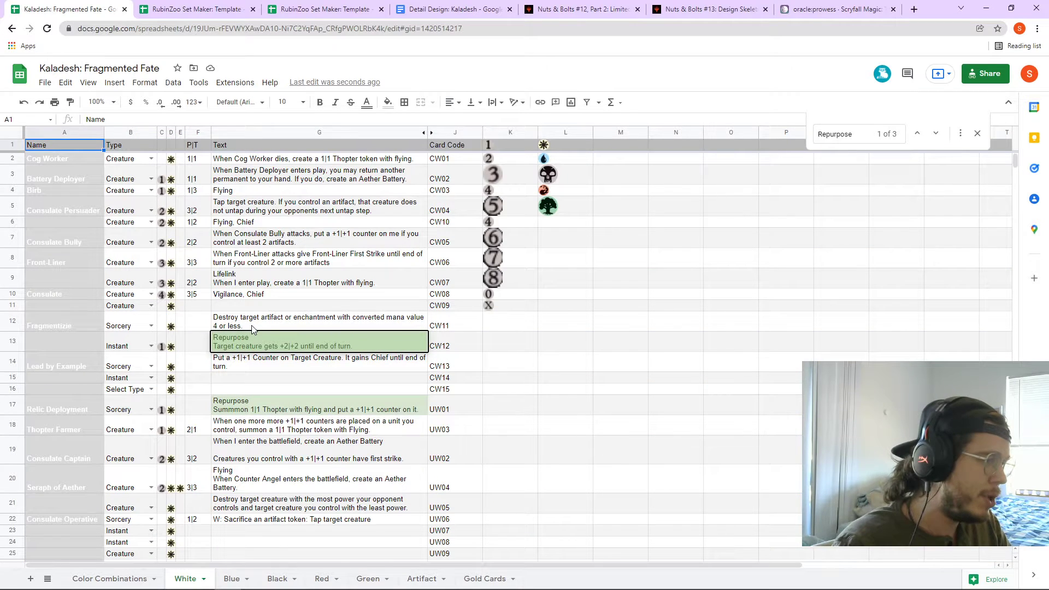
pyautogui.click(257, 335)
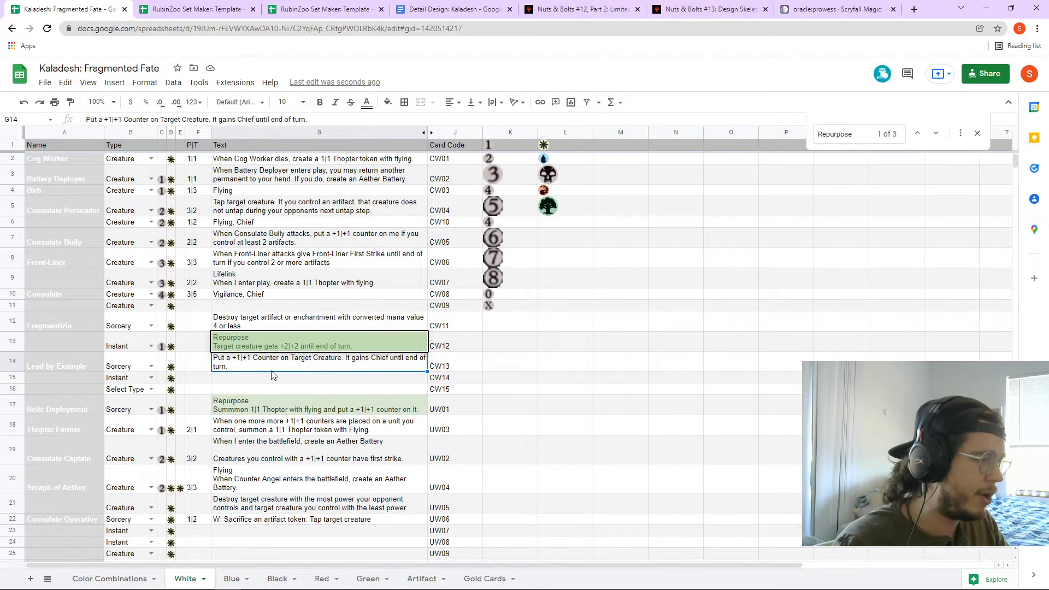
pyautogui.click(474, 359)
pyautogui.click(319, 338)
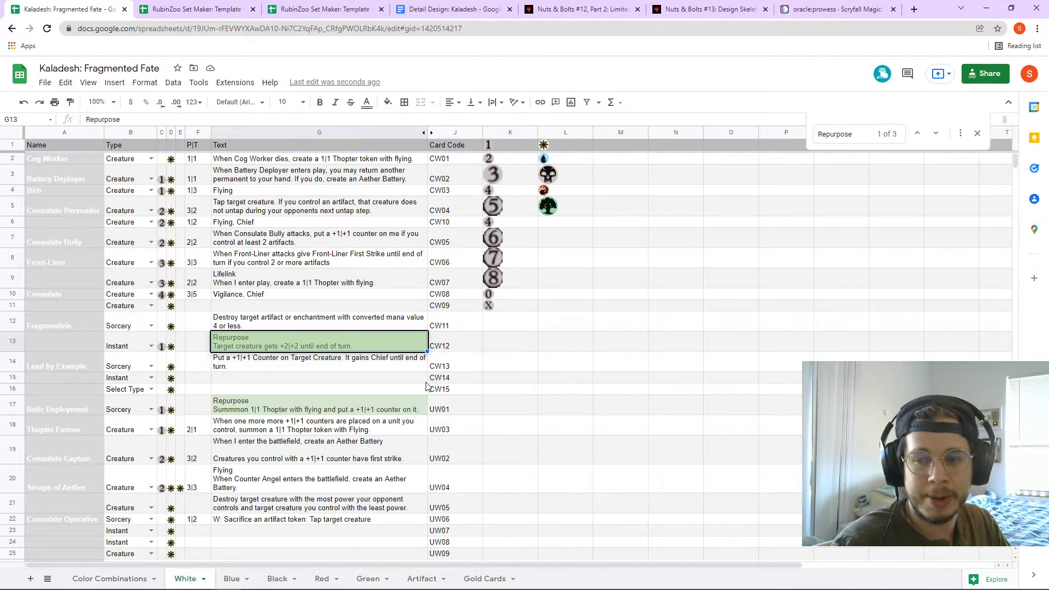
pyautogui.scroll(-3, 396, 389)
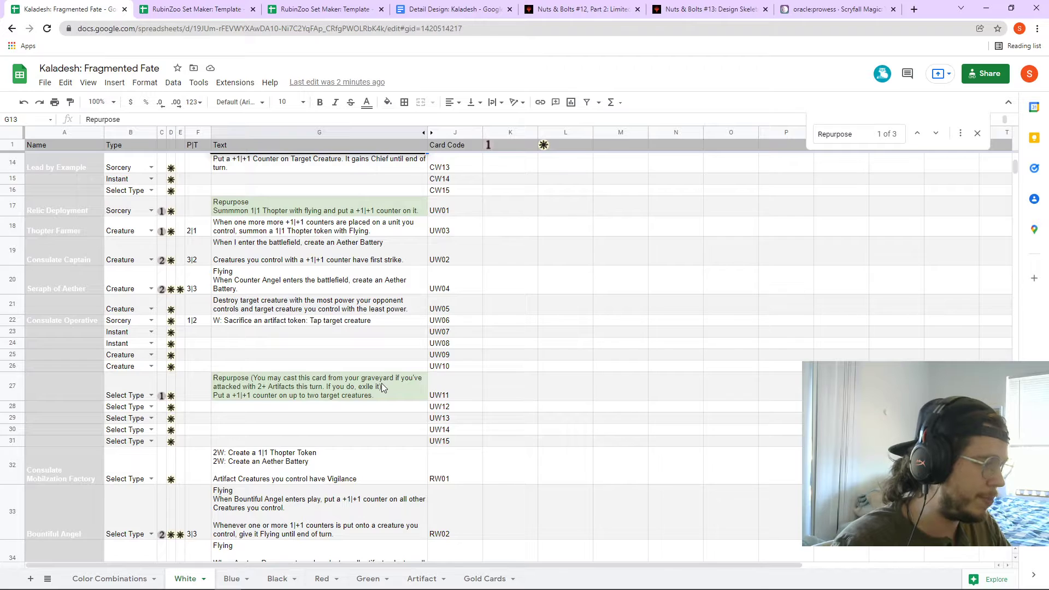
pyautogui.click(382, 383)
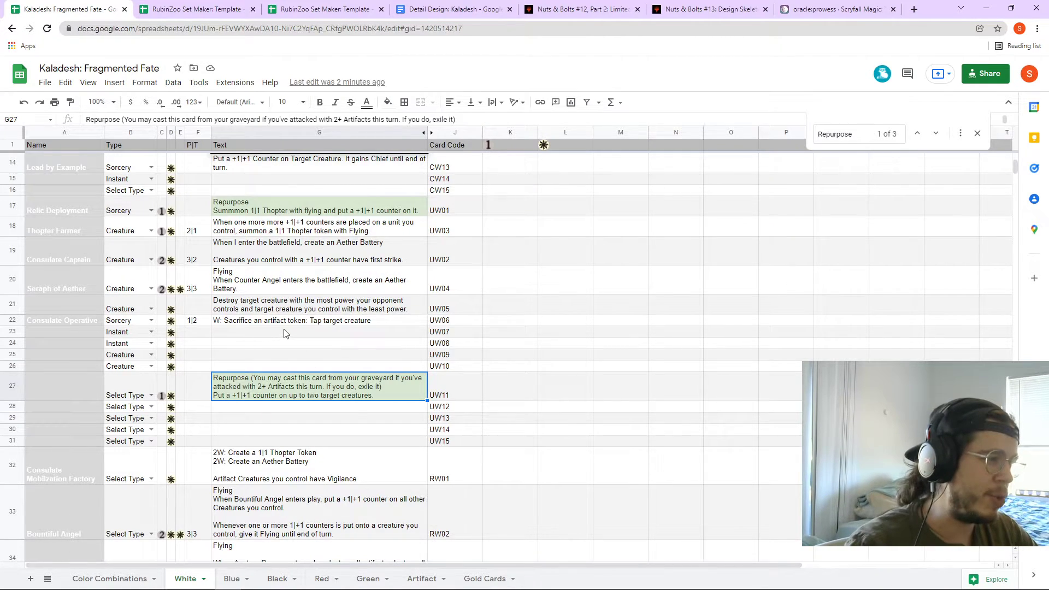
pyautogui.scroll(3, 296, 364)
pyautogui.scroll(-1, 325, 451)
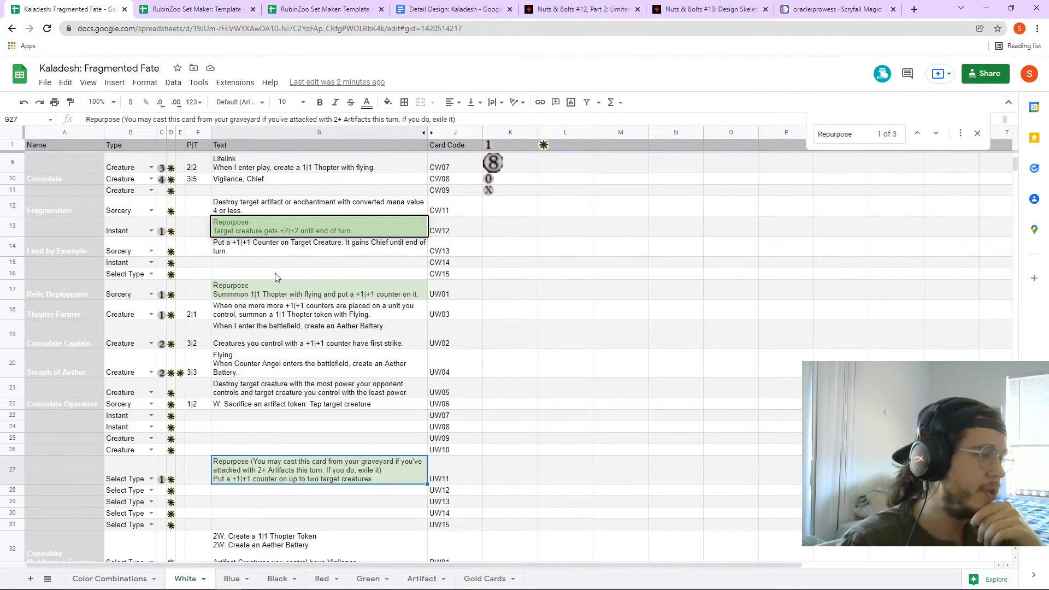
pyautogui.doubleClick(353, 231)
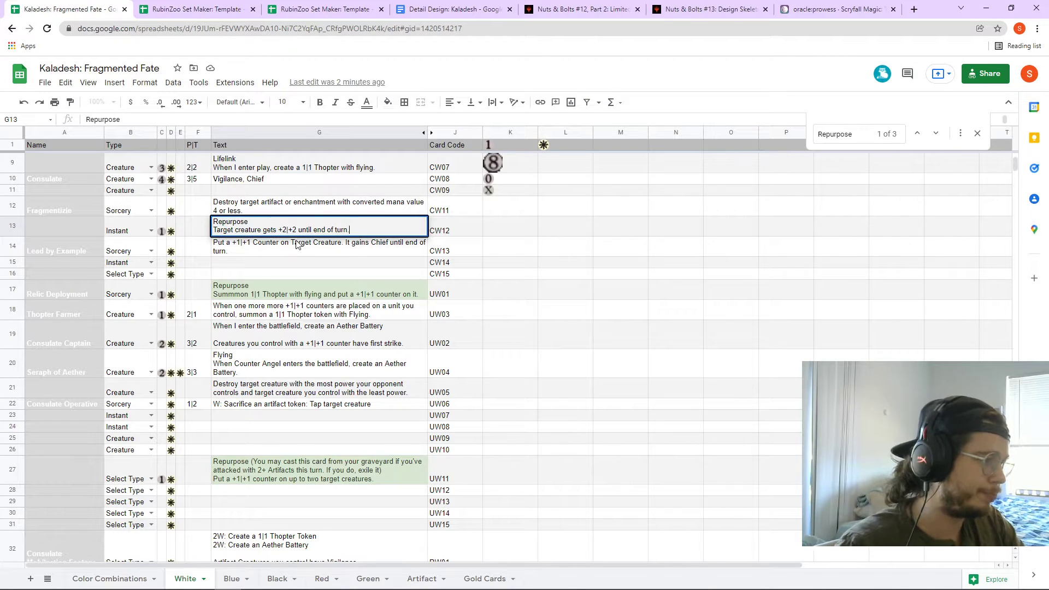
pyautogui.moveTo(350, 230); pyautogui.dragTo(208, 224)
# - Paste G13's Repurpose text into G24 and change its bonus to +1|+1
pyautogui.hotkey('ctrl', 'c')
pyautogui.click(243, 427)
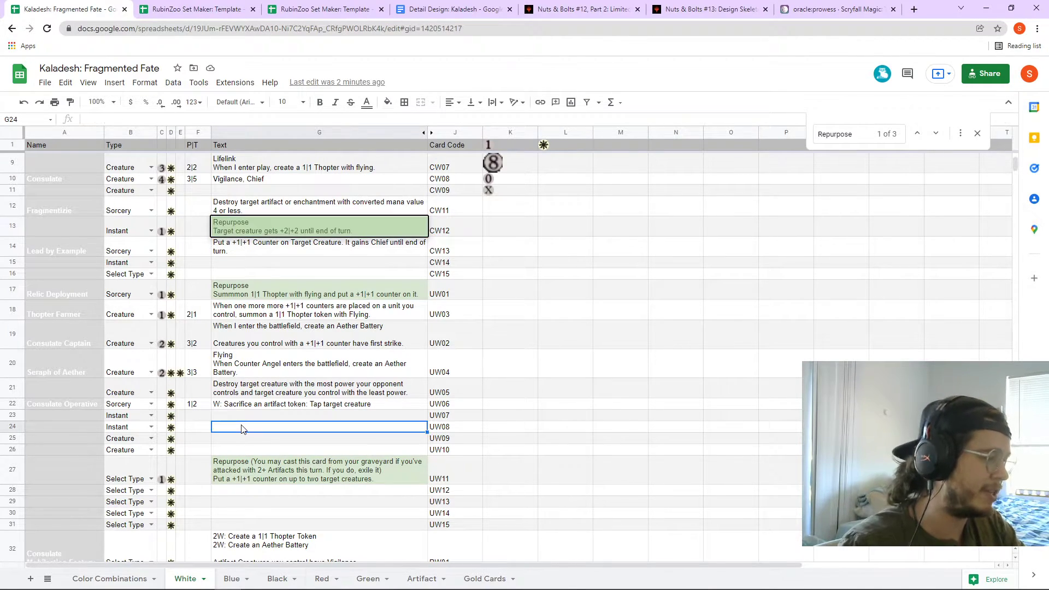
pyautogui.hotkey('ctrl', 'v')
pyautogui.doubleClick(382, 428)
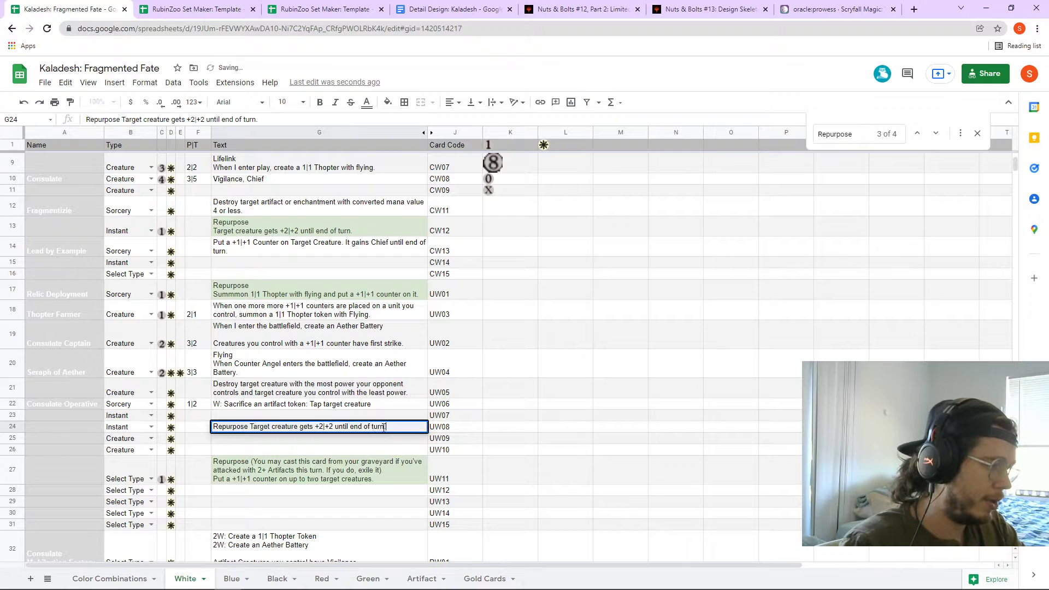
pyautogui.press('BackSpace')
pyautogui.write('+')
pyautogui.press('BackSpace')
pyautogui.write('1')
pyautogui.press('BackSpace')
pyautogui.write('!')
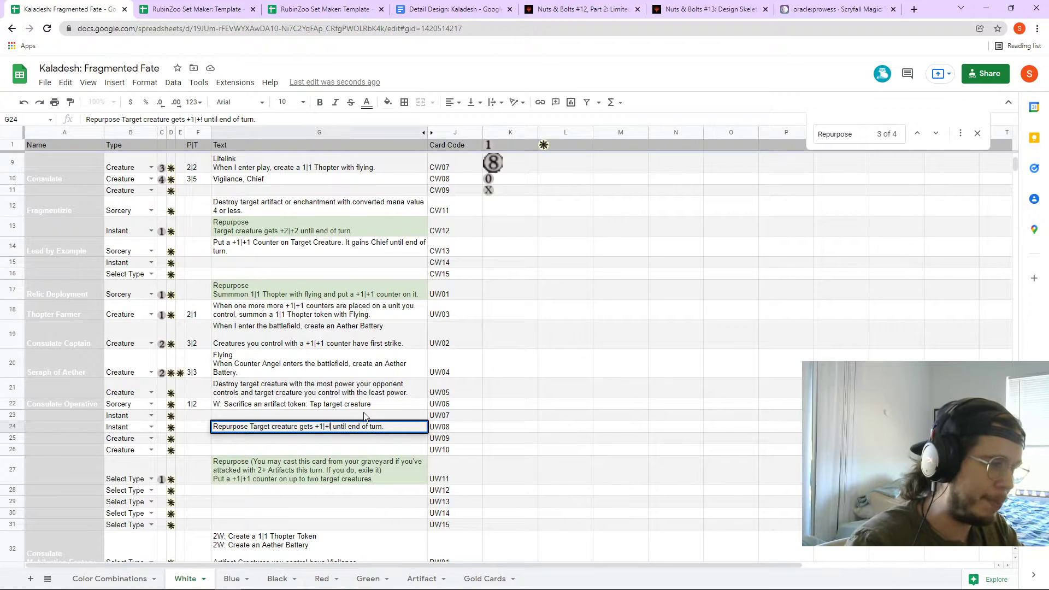
pyautogui.press('BackSpace')
pyautogui.write('1')
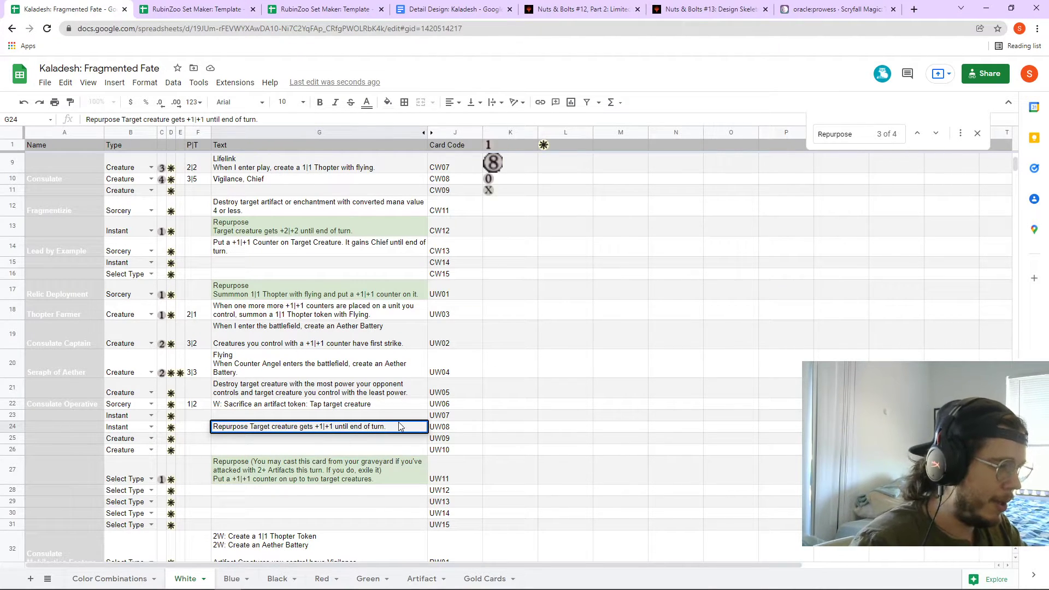
# - Add a second line in G24: 'If you cast this with the Repurpose cost, +2|+2'
pyautogui.hotkey('alt', 'Return')
pyautogui.write('If')
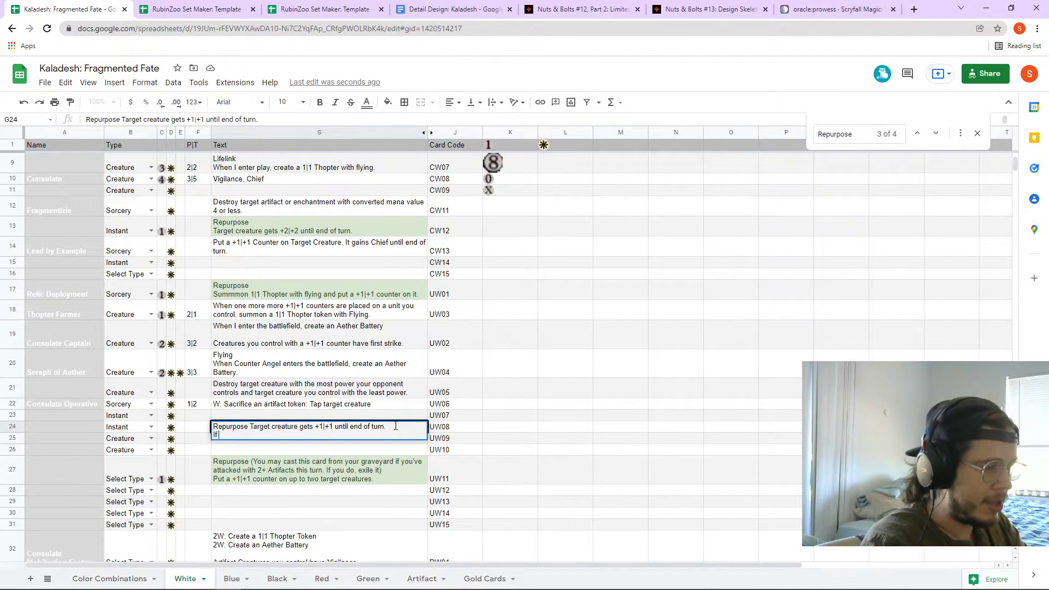
pyautogui.write(' you cast this with the ')
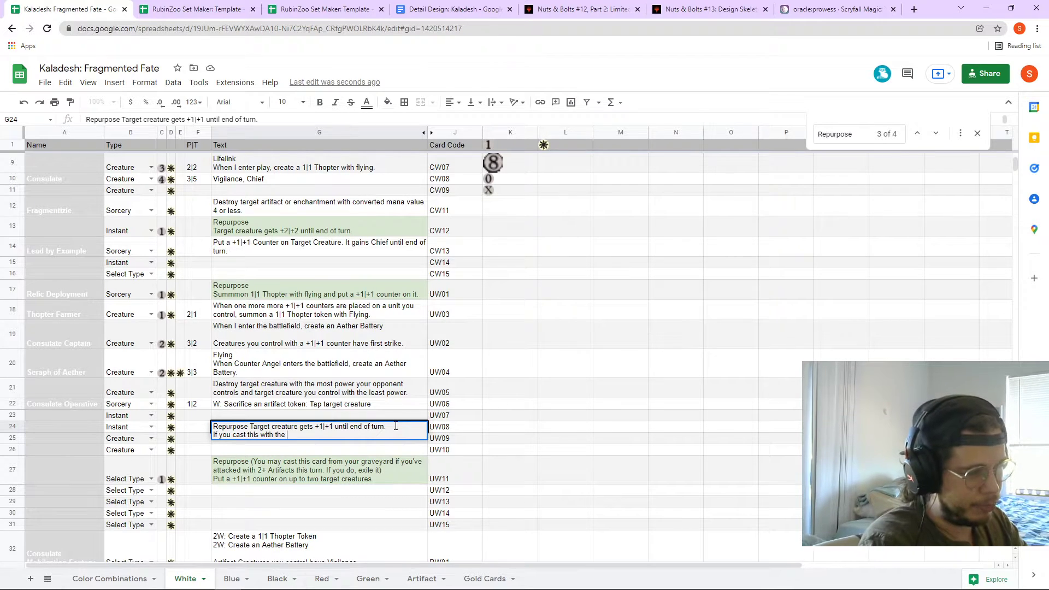
pyautogui.write('Repurpose cost')
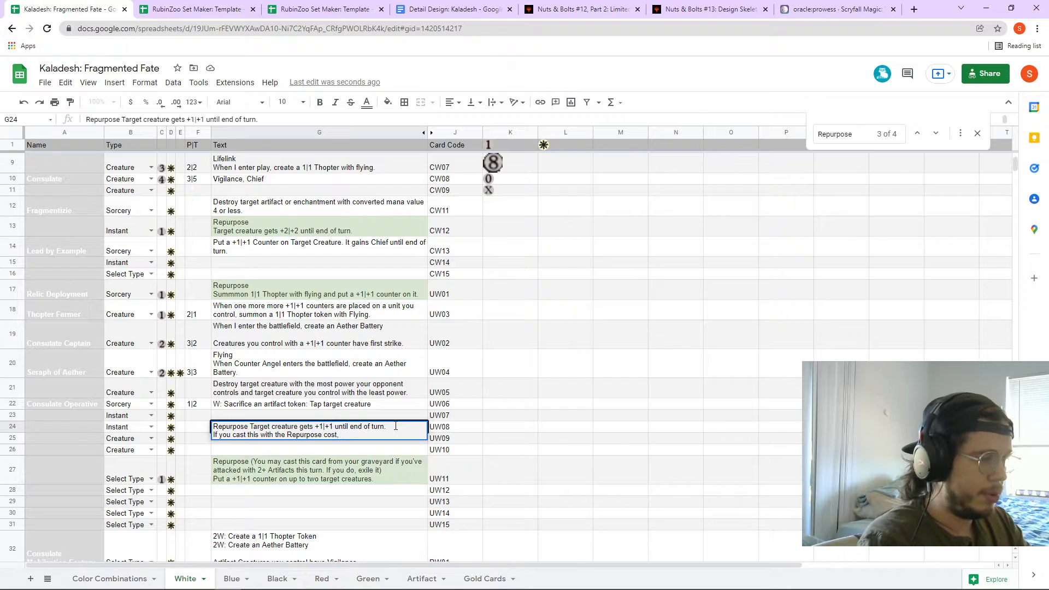
pyautogui.write(', +2|+2.')
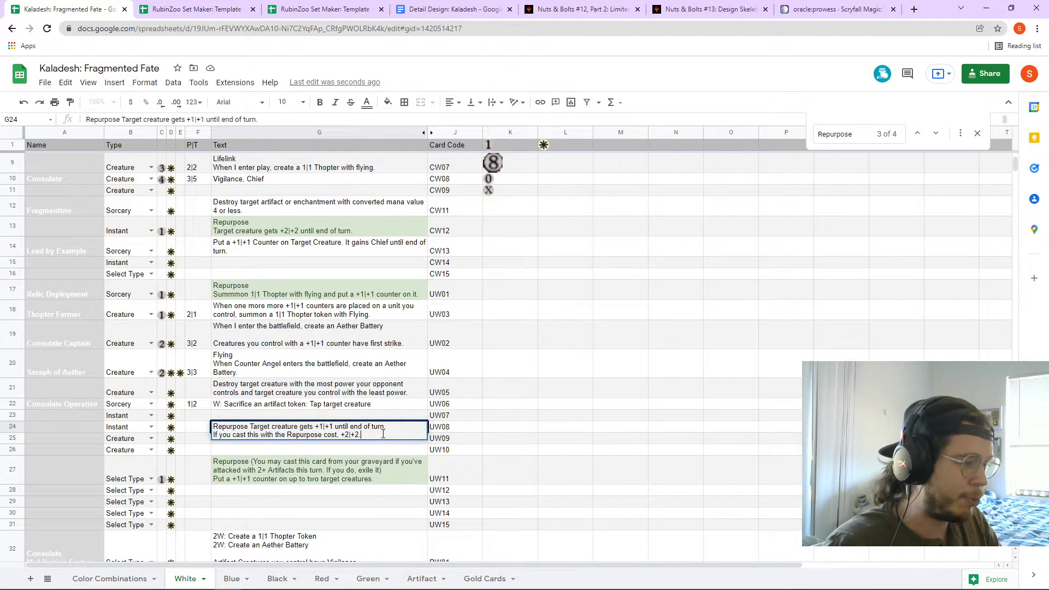
pyautogui.click(511, 431)
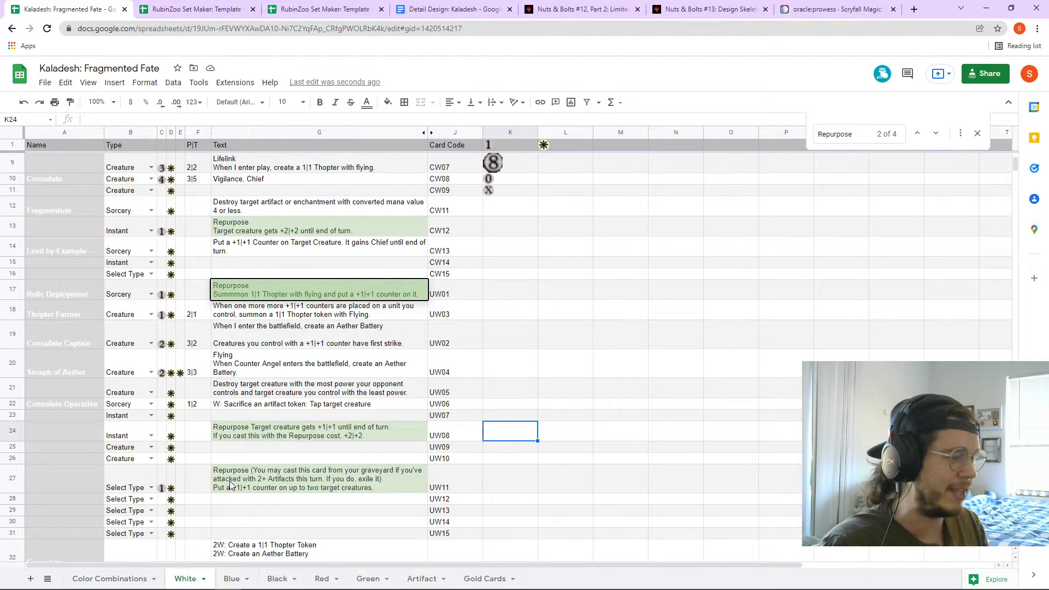
pyautogui.click(254, 437)
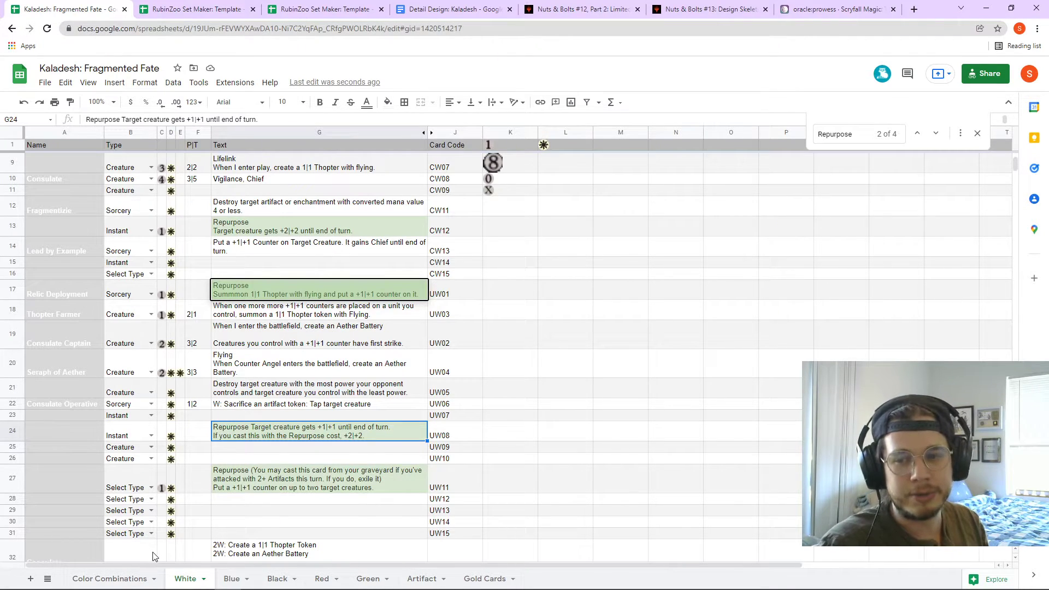
# - Go to the Color Combinations sheet and read the Aether Battery mechanic definition in D11
pyautogui.click(97, 580)
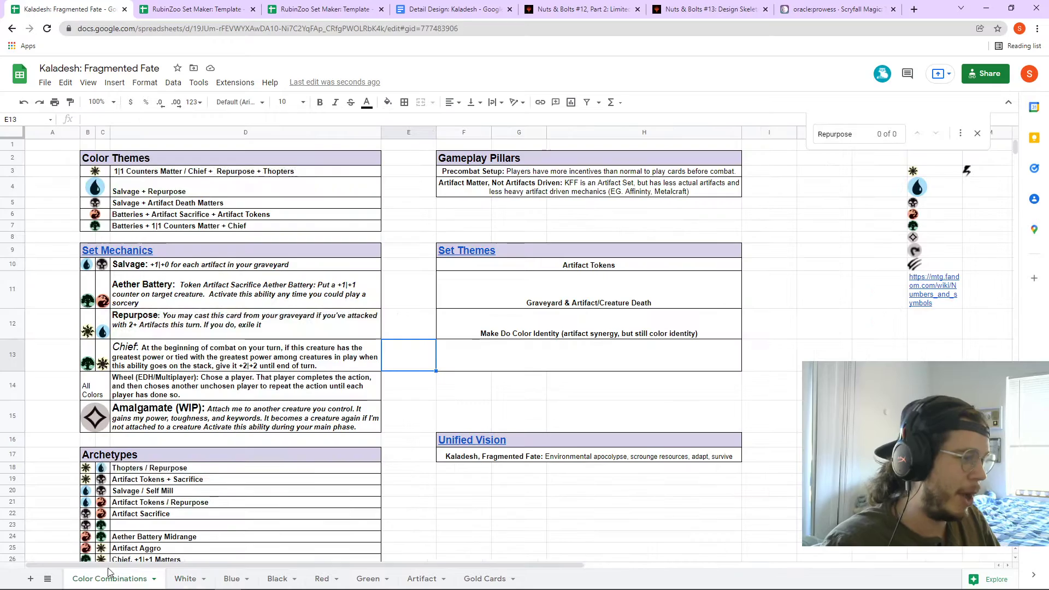
pyautogui.click(192, 364)
pyautogui.click(197, 290)
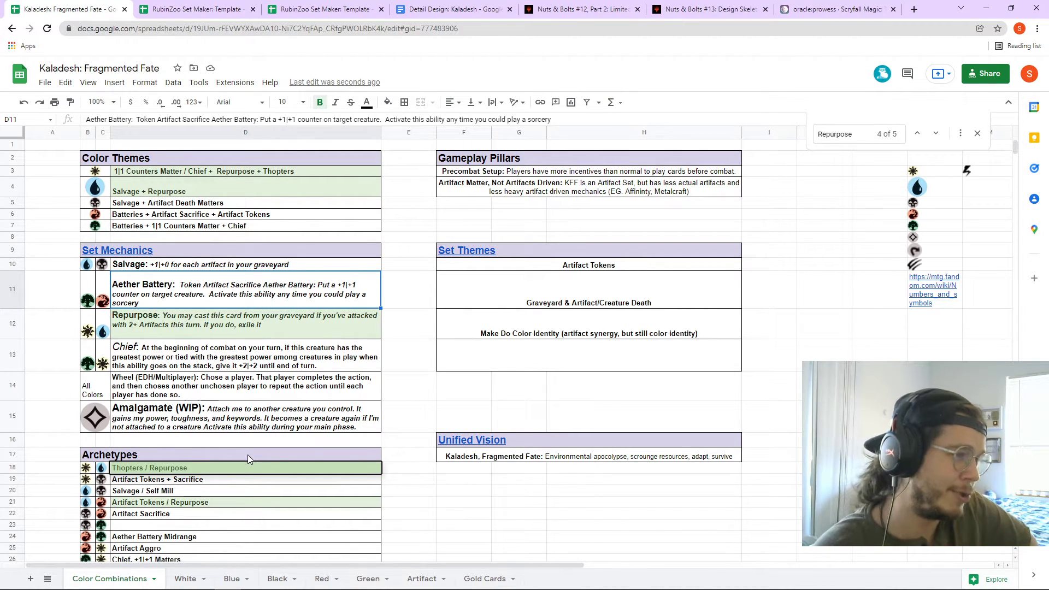
# - Review the Precombat Setup, Artifact Matter, Artifact Tokens and Aether Battery entries, then show the Red sheet
pyautogui.click(483, 171)
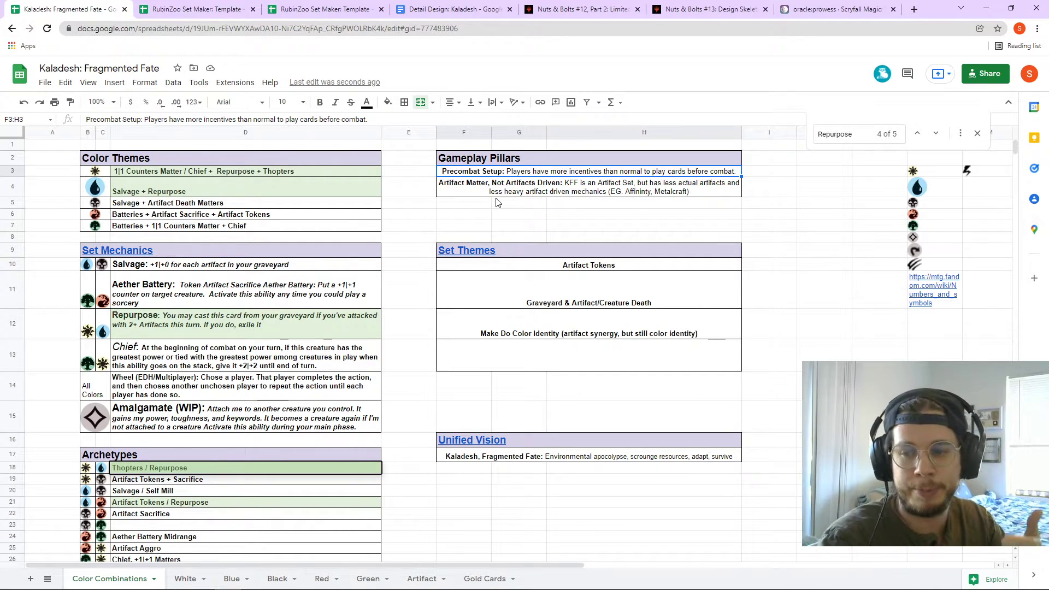
pyautogui.click(517, 188)
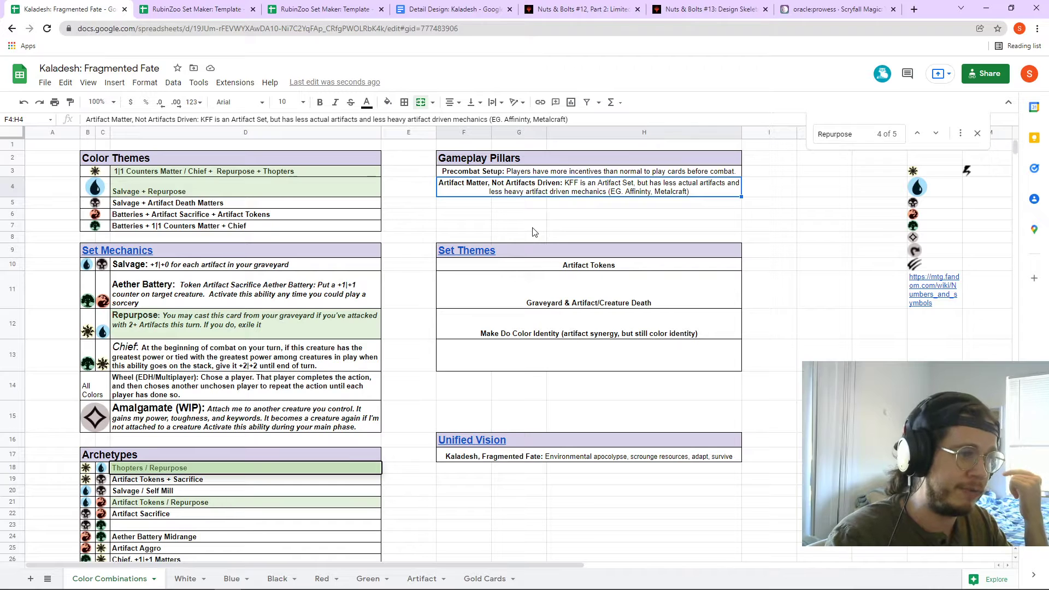
pyautogui.click(569, 270)
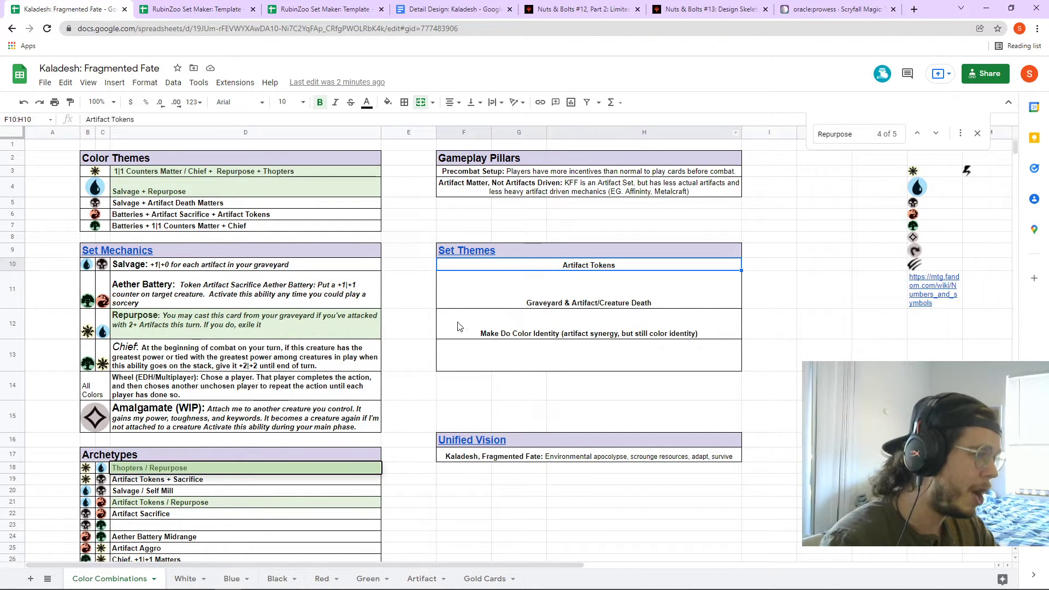
pyautogui.click(344, 305)
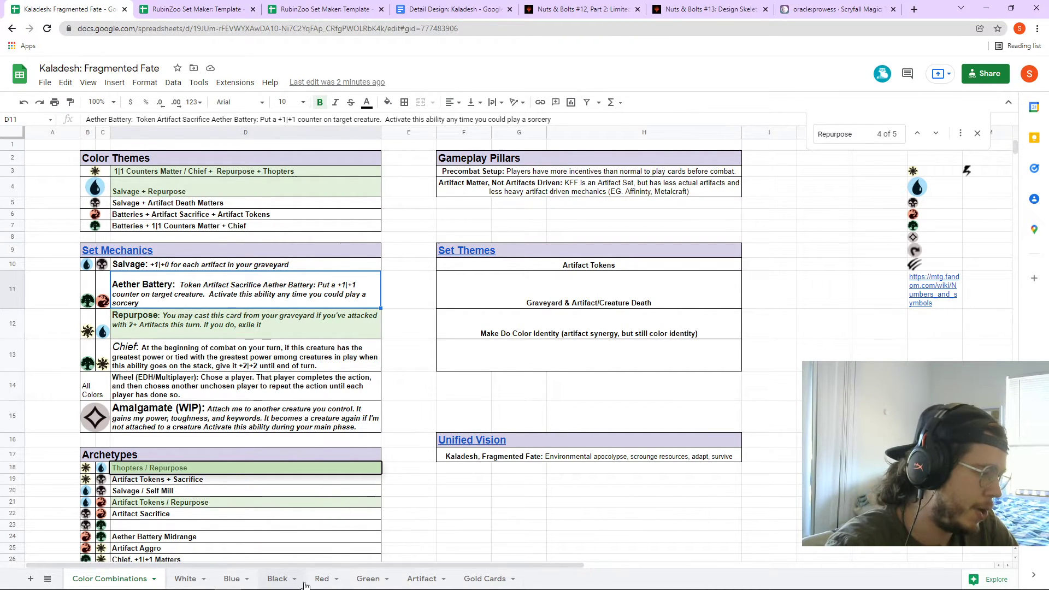
pyautogui.click(322, 579)
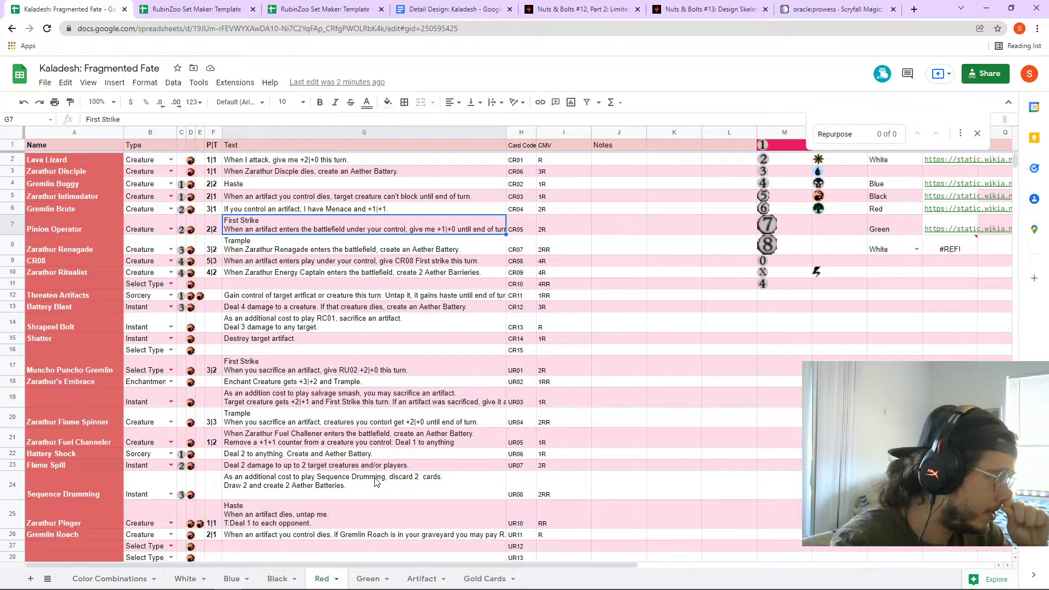
# - Replace the search term with 'Aether Battery' and jump to the Zarathur Renegade match in G8
pyautogui.click(298, 207)
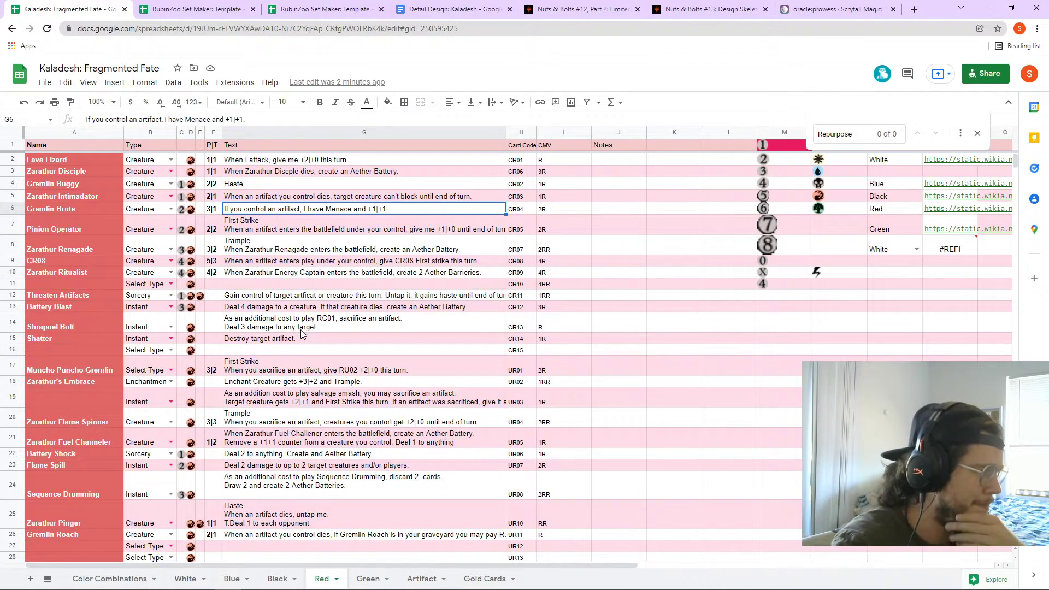
pyautogui.click(840, 136)
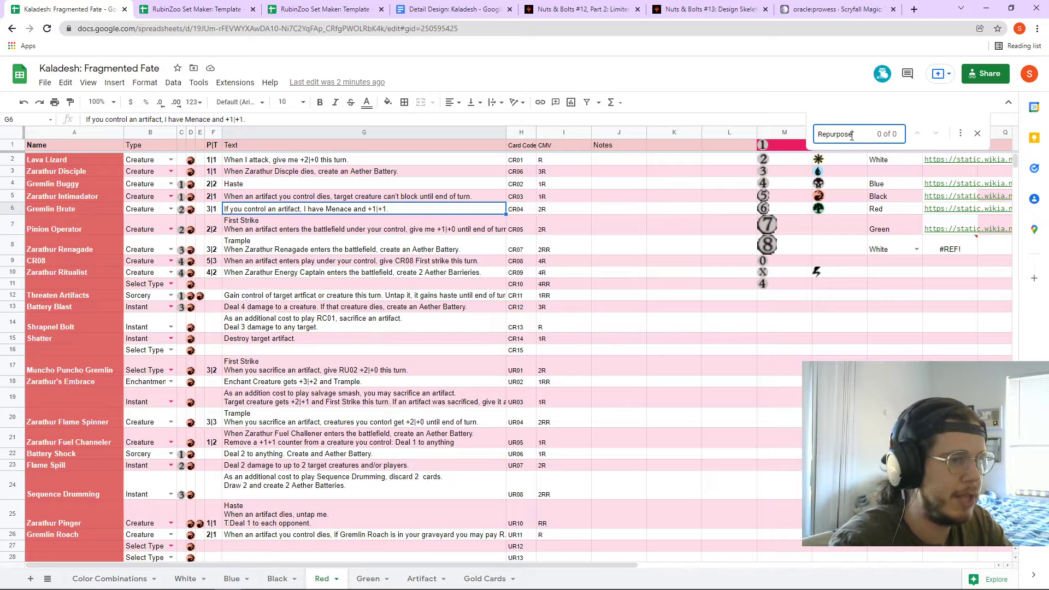
pyautogui.moveTo(853, 134); pyautogui.dragTo(782, 140)
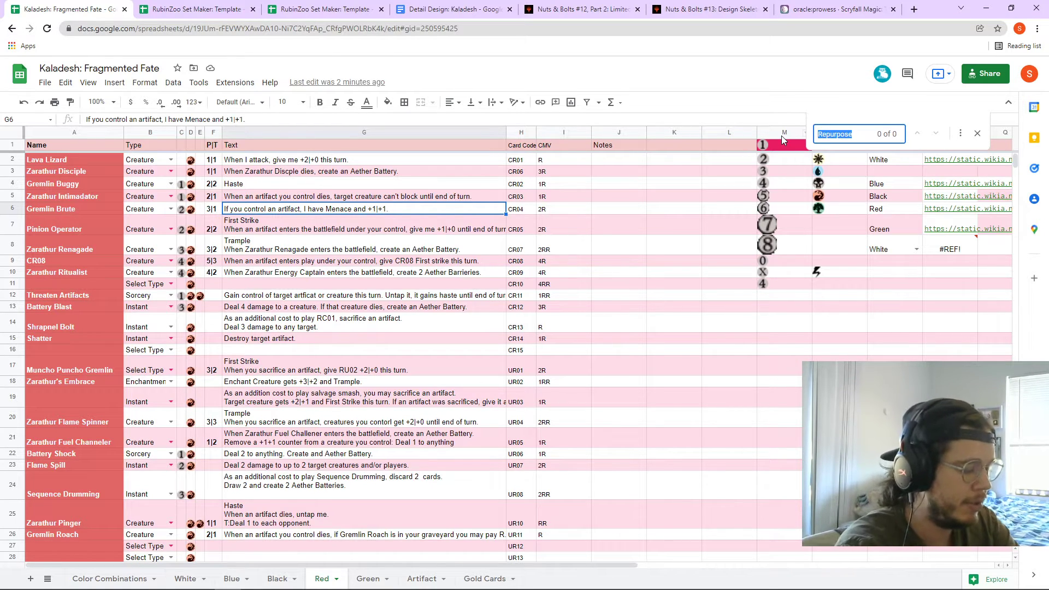
pyautogui.write('Aether Battery')
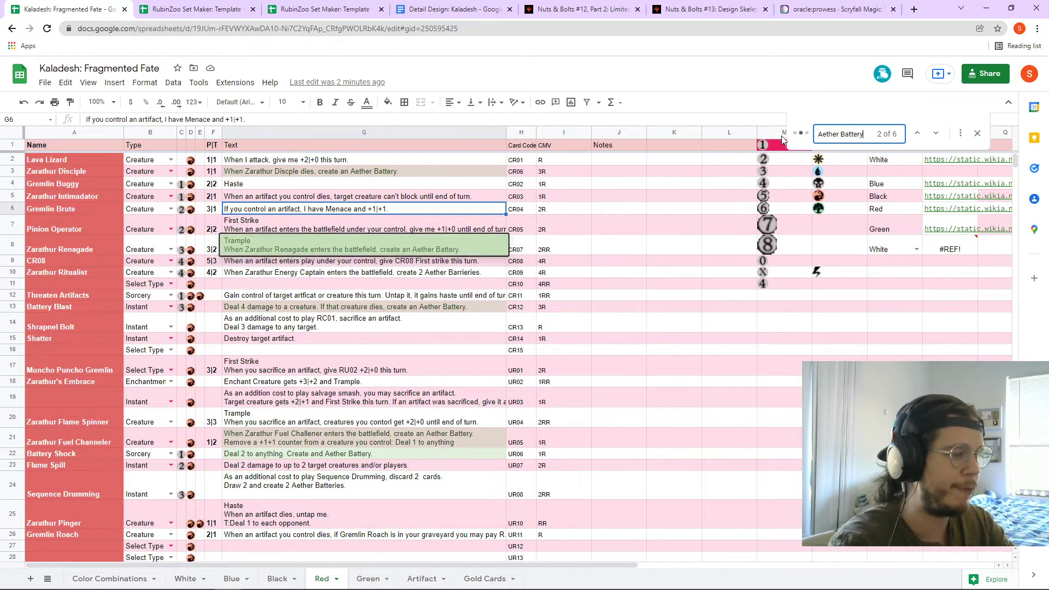
pyautogui.click(404, 253)
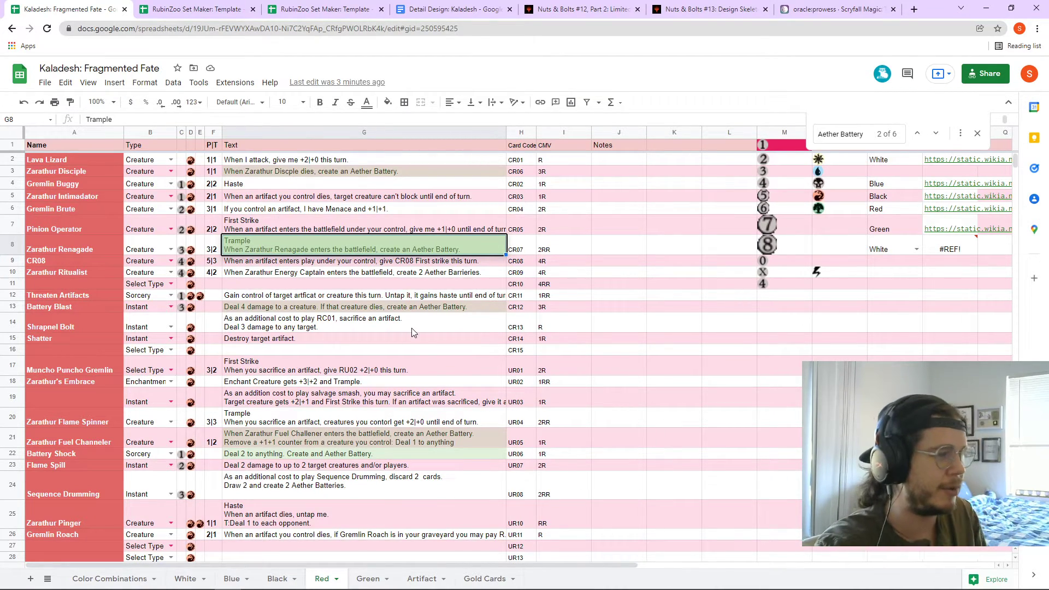
pyautogui.click(319, 457)
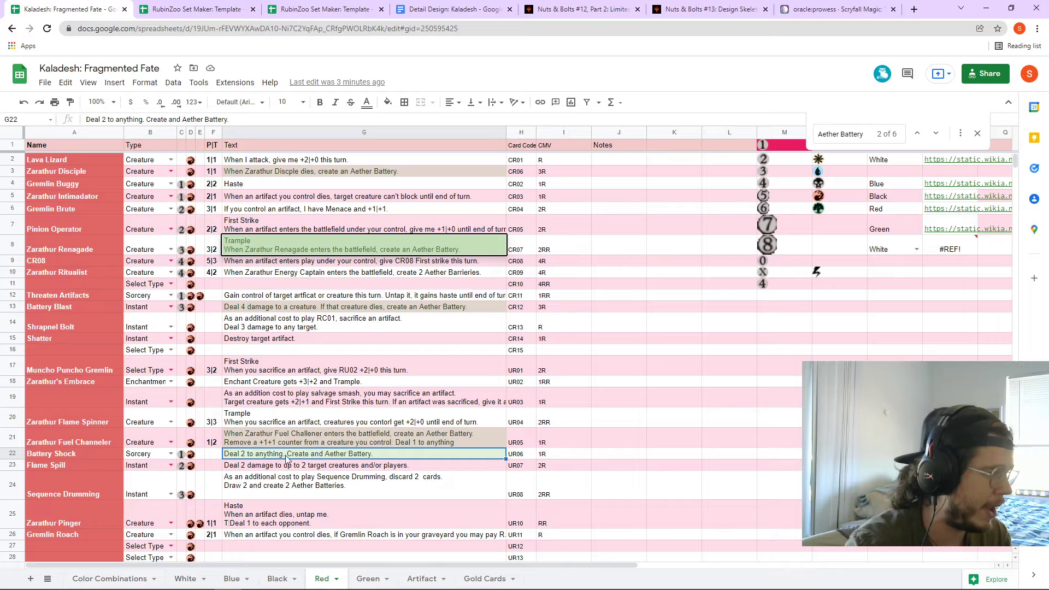
pyautogui.click(156, 455)
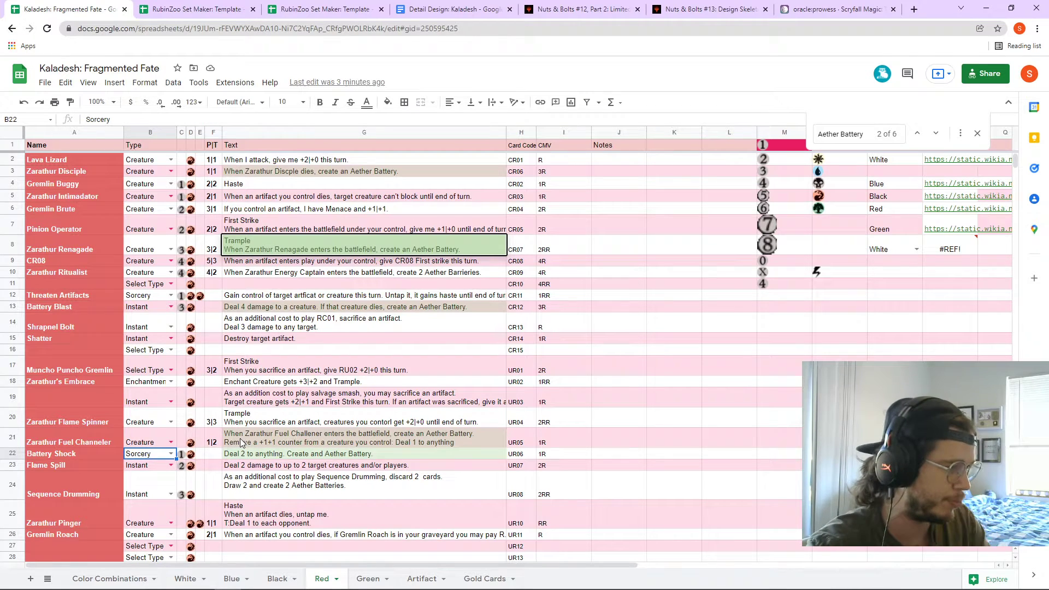
pyautogui.click(266, 445)
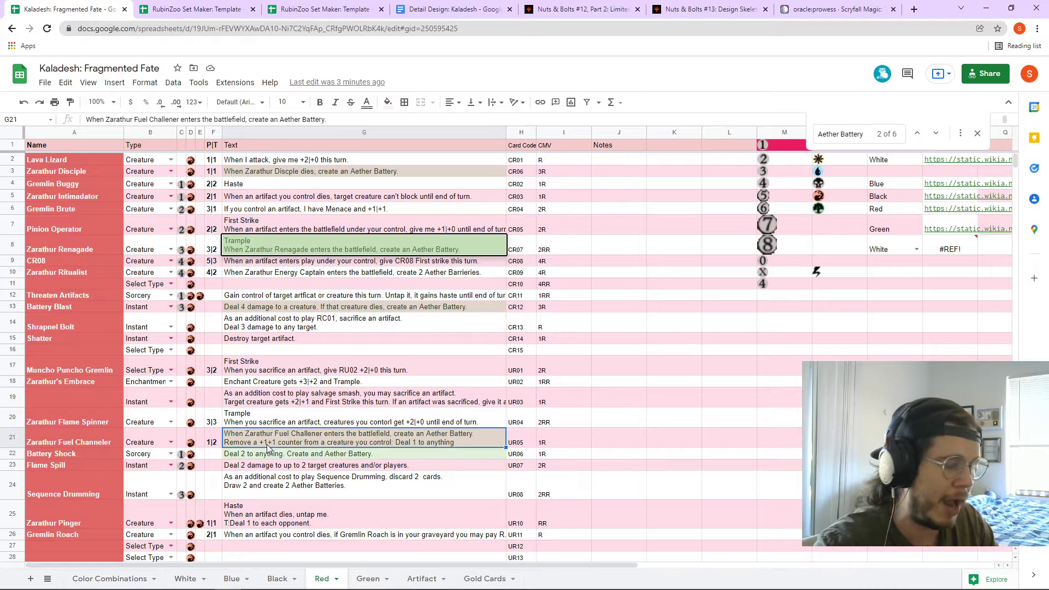
pyautogui.click(252, 274)
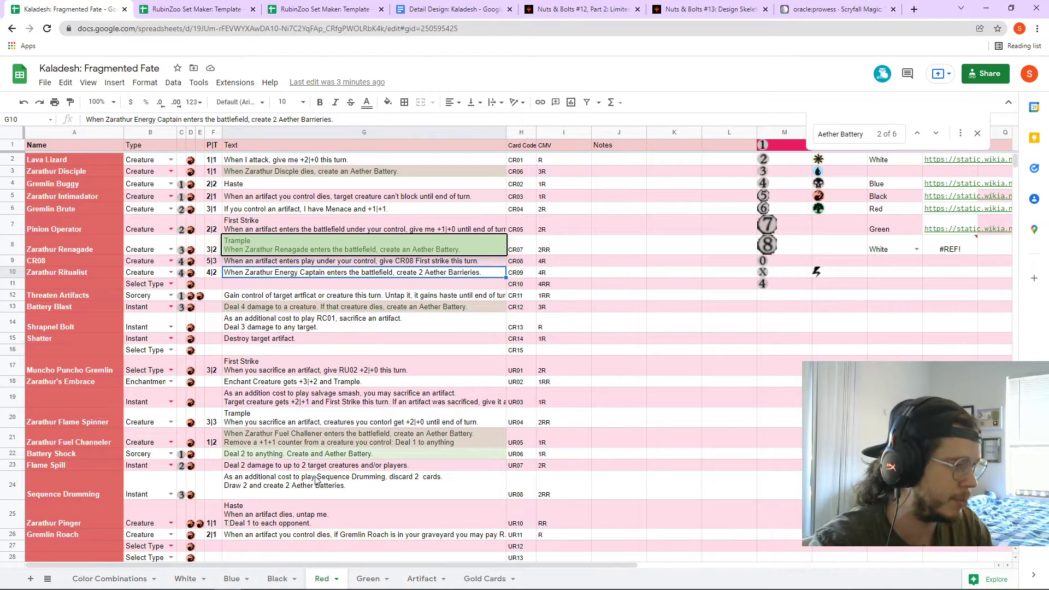
pyautogui.click(320, 444)
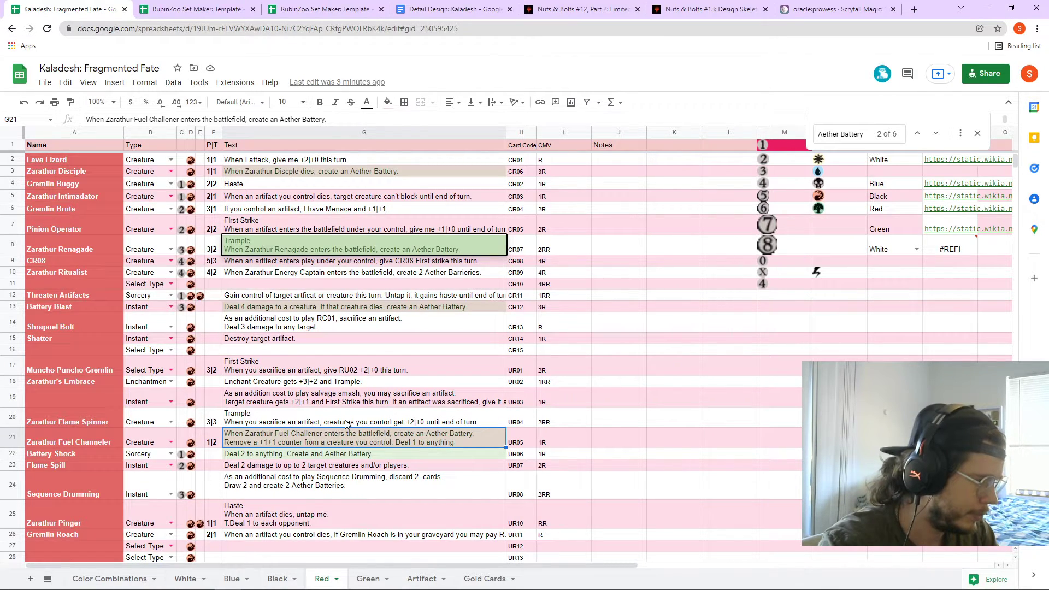
pyautogui.click(336, 373)
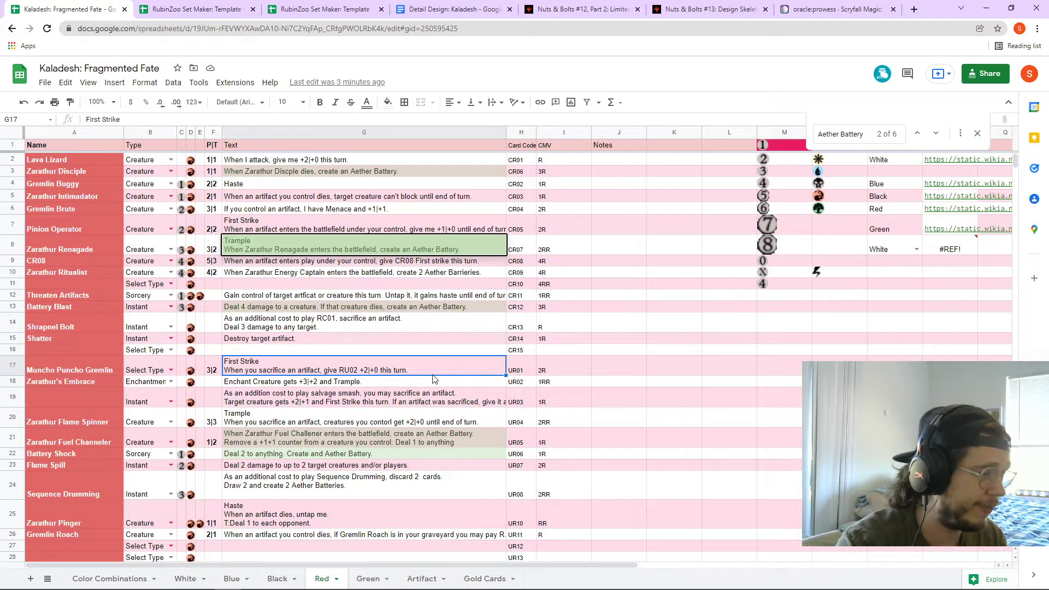
pyautogui.click(353, 404)
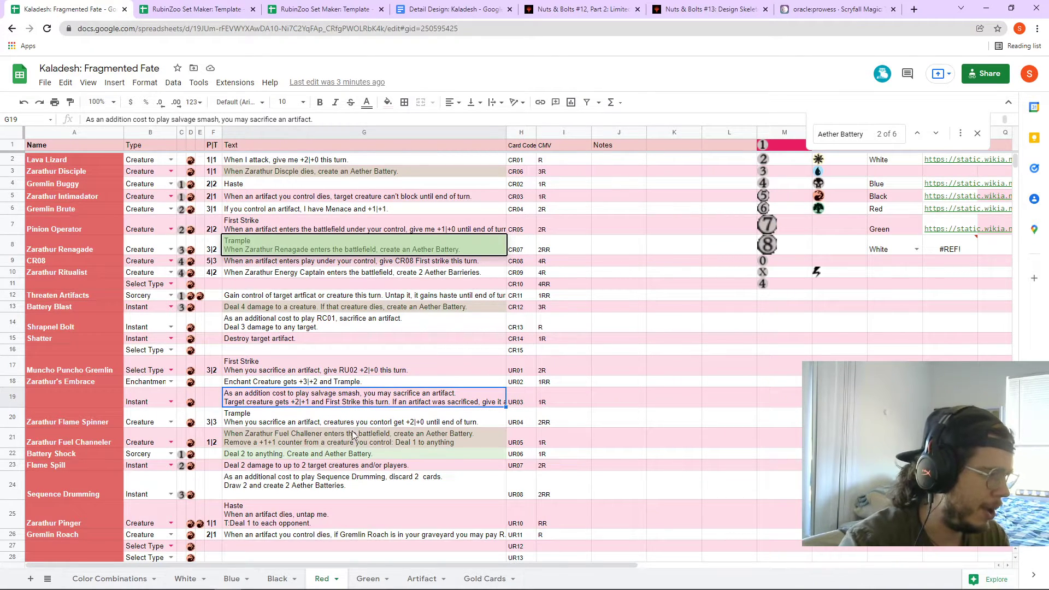
pyautogui.click(95, 425)
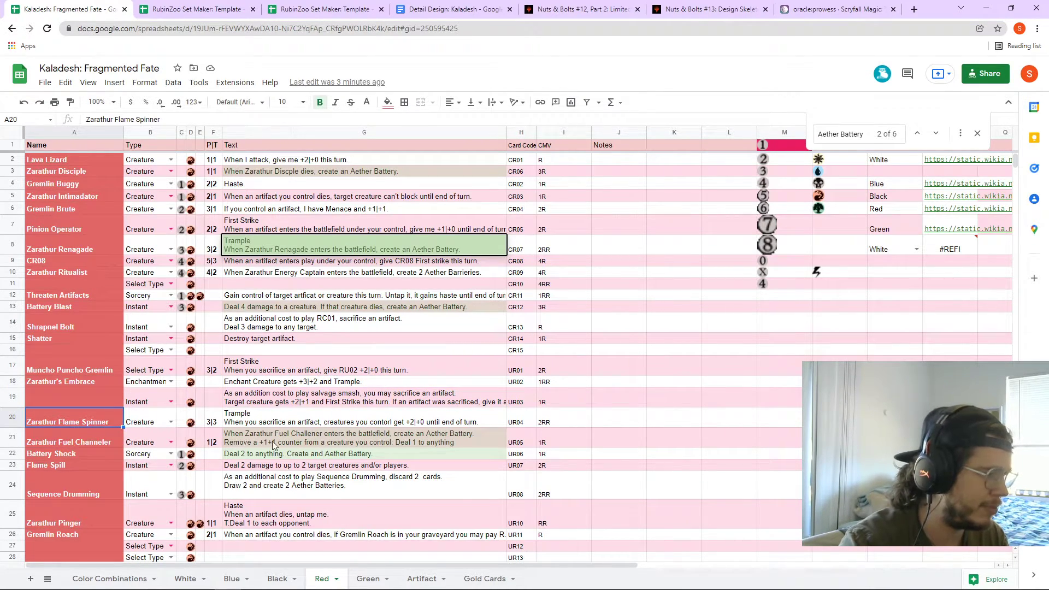
pyautogui.click(287, 424)
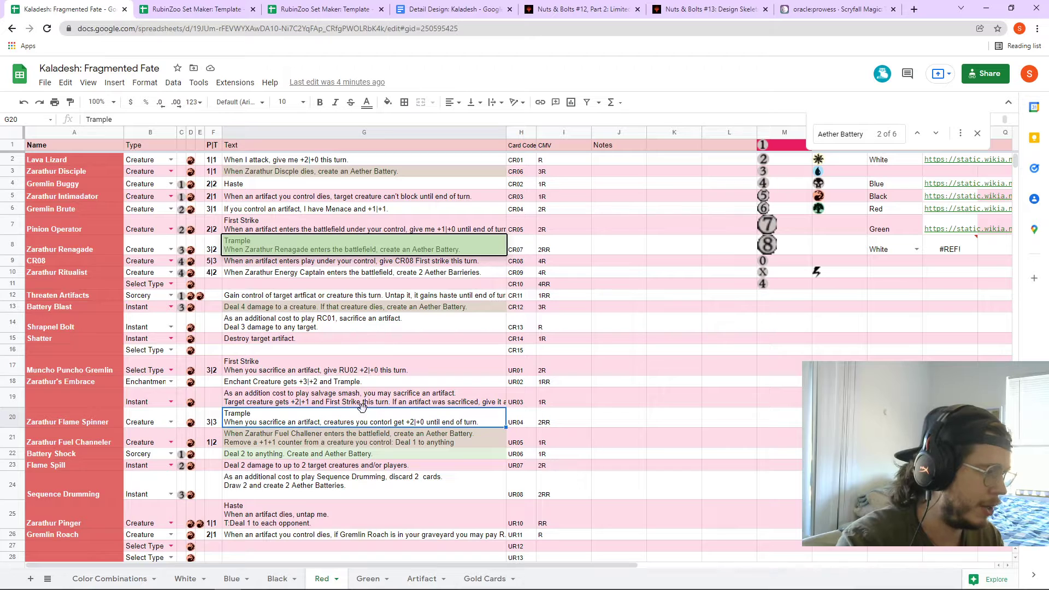
pyautogui.click(309, 521)
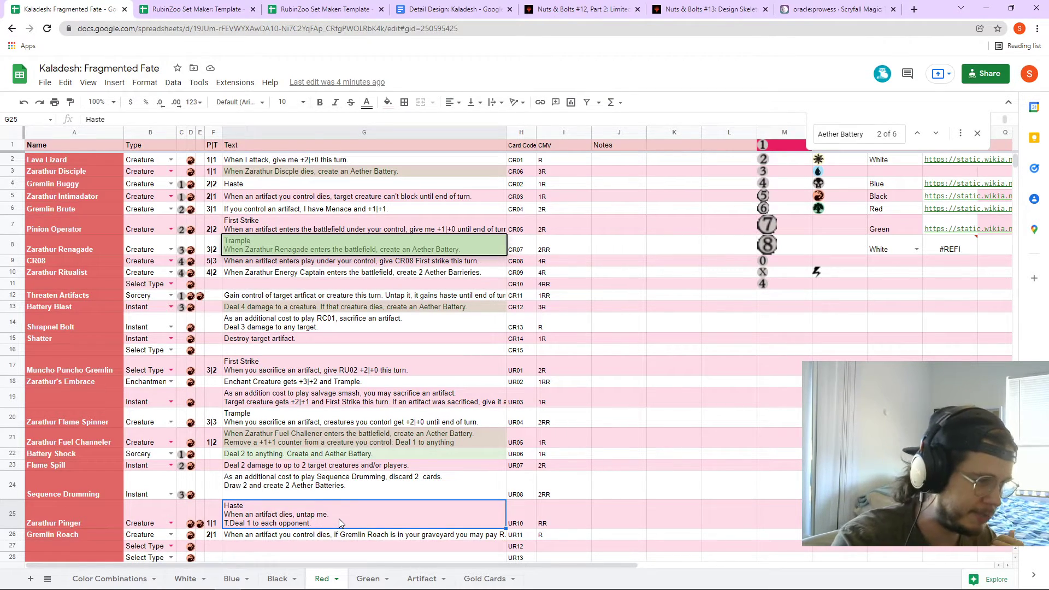
pyautogui.scroll(-1, 337, 520)
pyautogui.scroll(1, 334, 517)
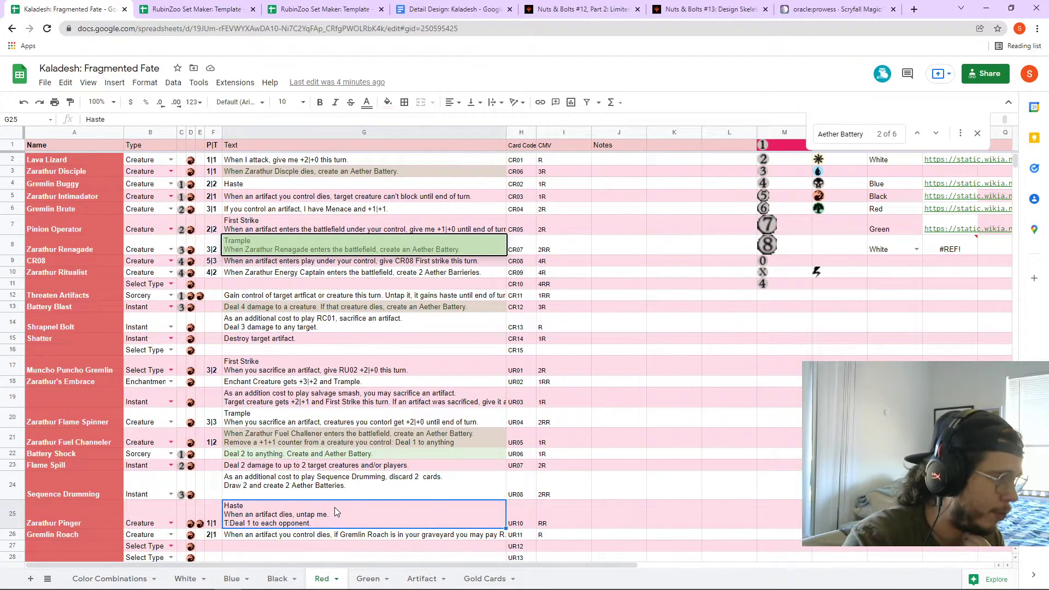
pyautogui.scroll(-3, 335, 507)
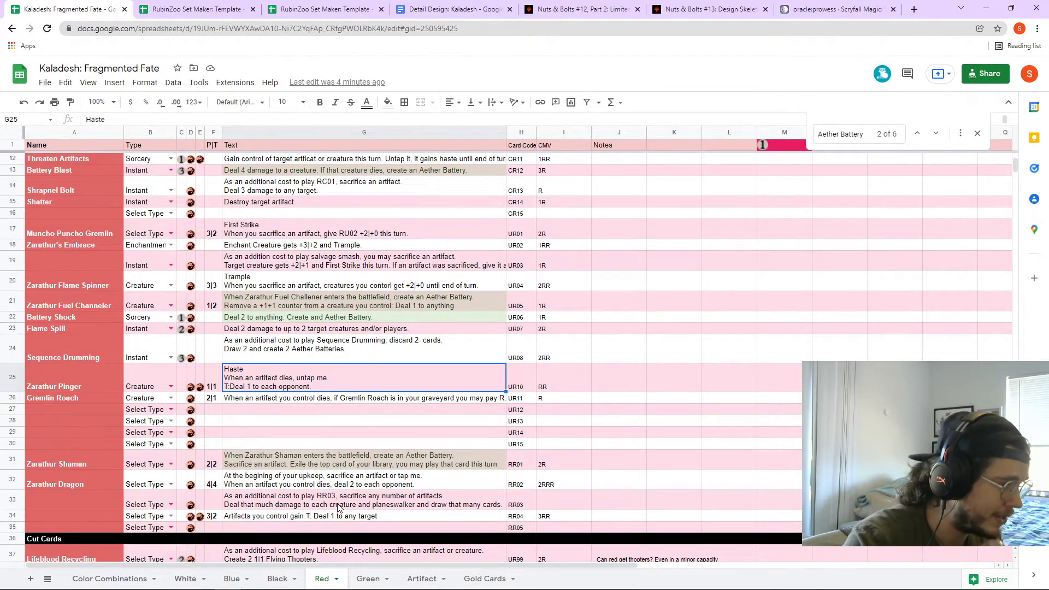
# - Read the Zarathur Shaman, Zarathur Intimidator, Threaten Artifacts and Shrapnel Bolt card texts on the Red sheet
pyautogui.click(334, 465)
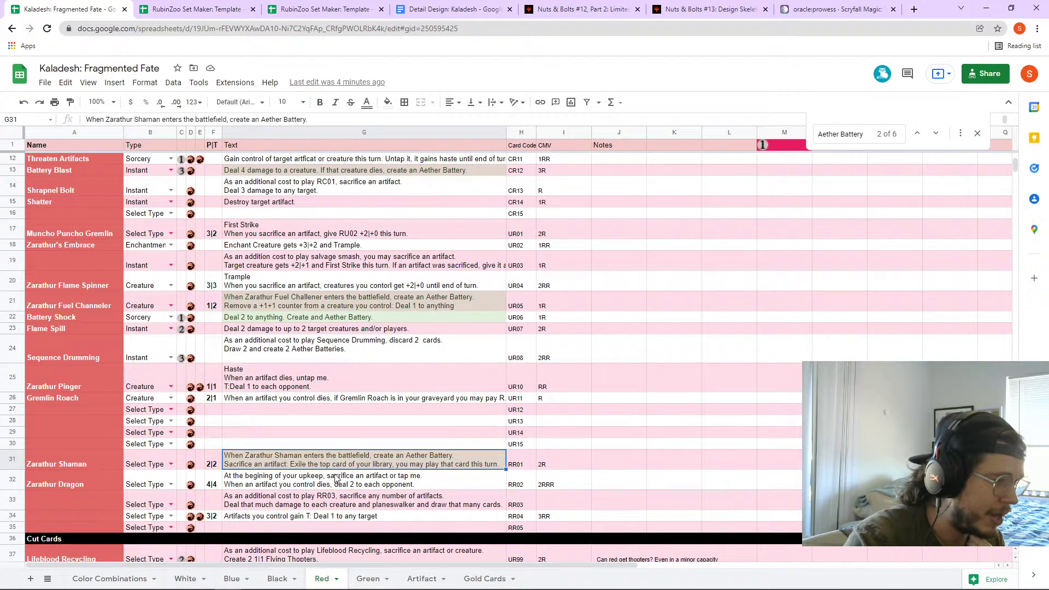
pyautogui.scroll(-2, 328, 483)
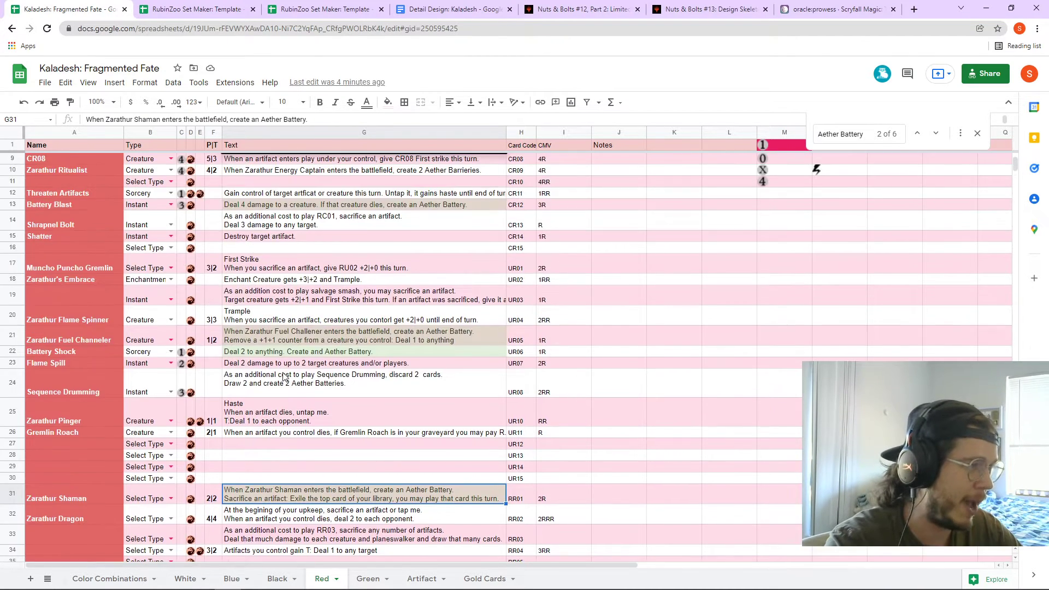
pyautogui.scroll(5, 284, 371)
pyautogui.click(279, 201)
pyautogui.click(249, 298)
pyautogui.click(250, 328)
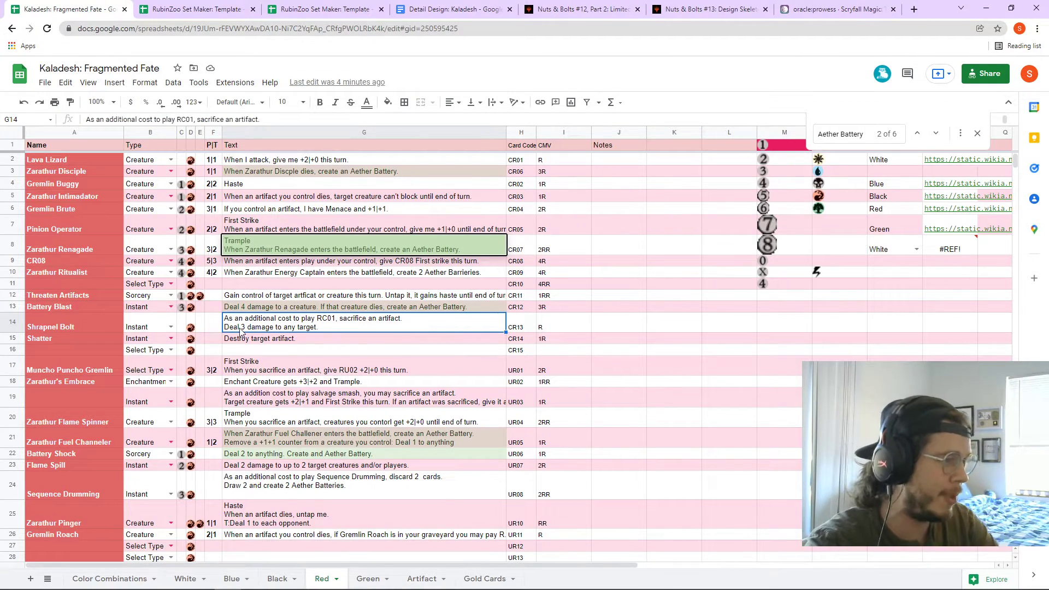
pyautogui.scroll(-6, 240, 333)
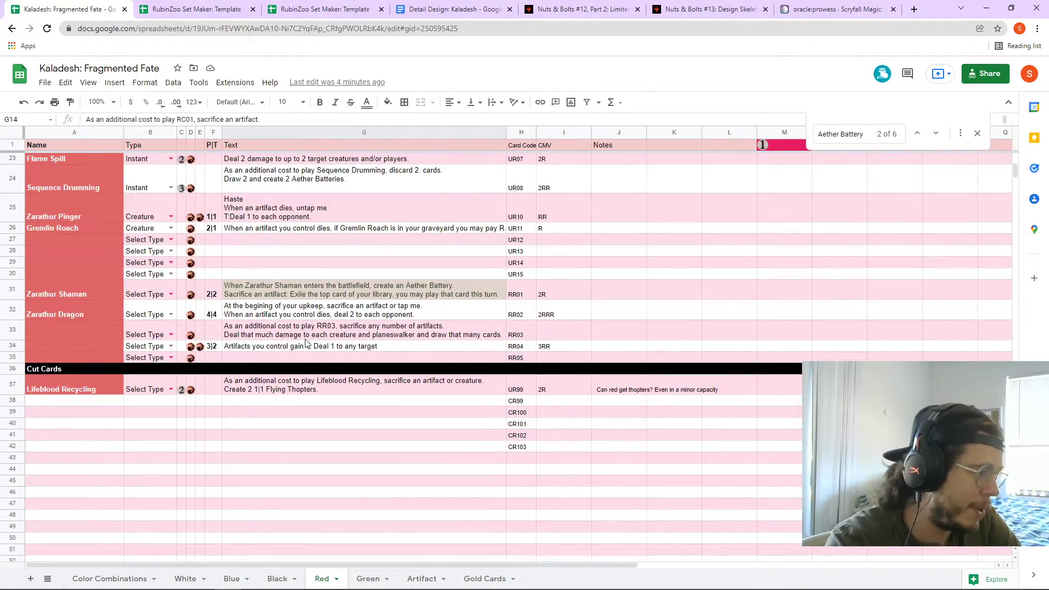
pyautogui.scroll(6, 319, 344)
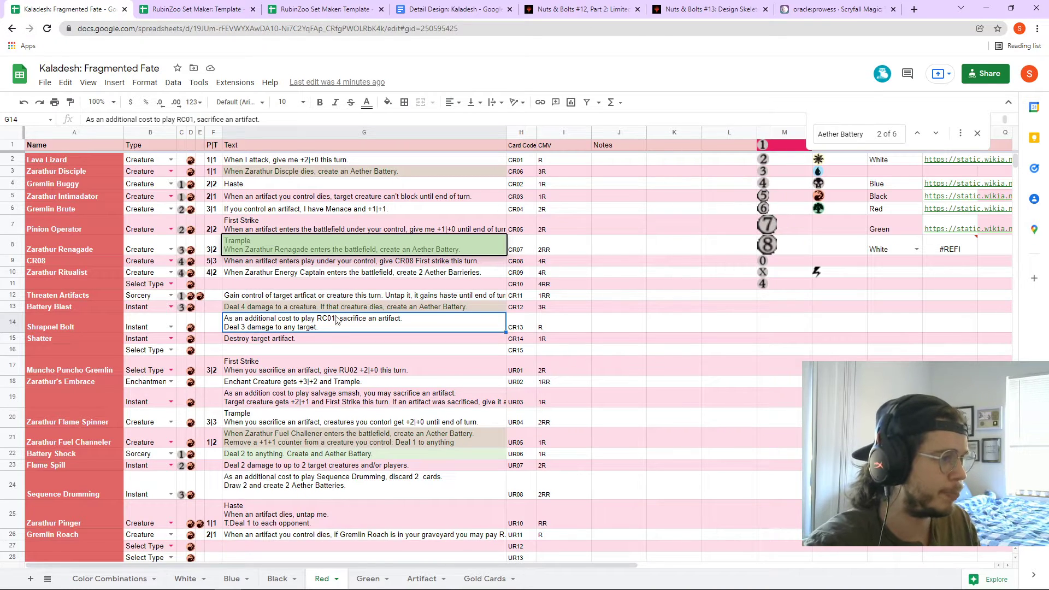
pyautogui.click(274, 198)
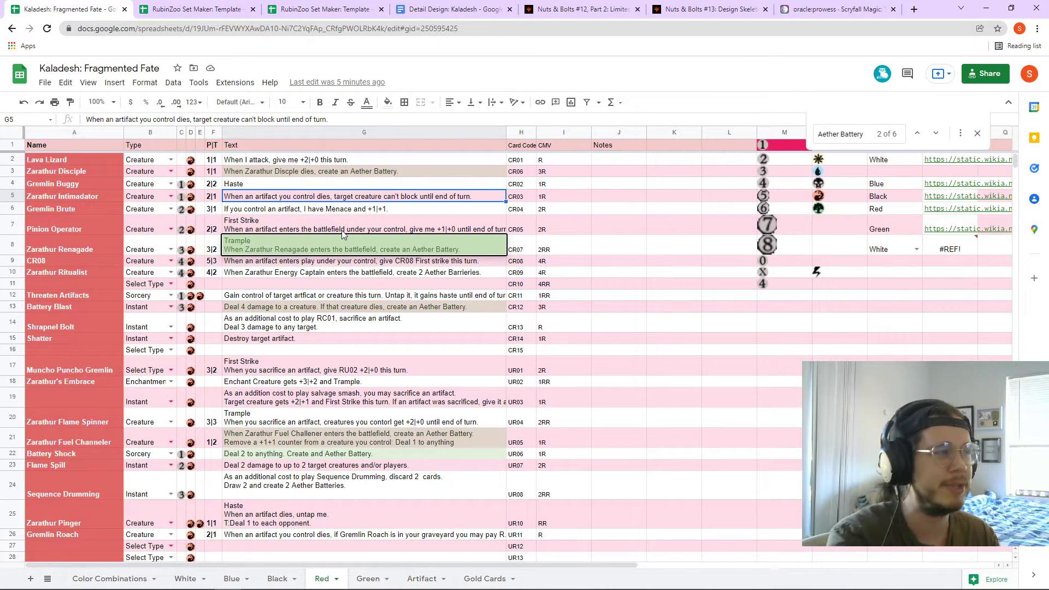
# - Check the RubinZoo Set Maker template, then return to the Kaladesh Color Combinations sheet
pyautogui.click(218, 9)
pyautogui.click(90, 9)
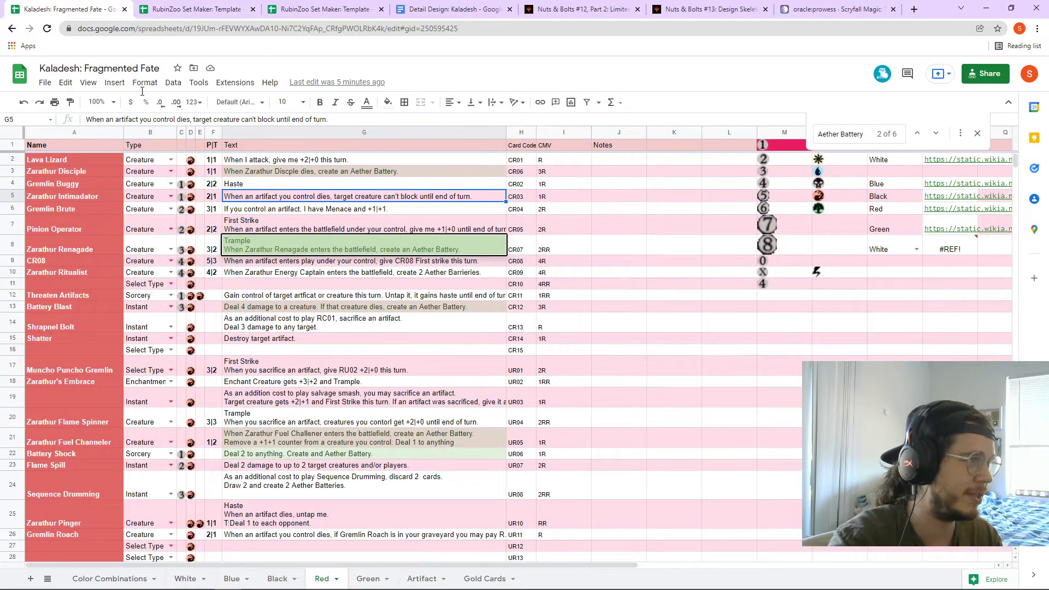
pyautogui.click(112, 578)
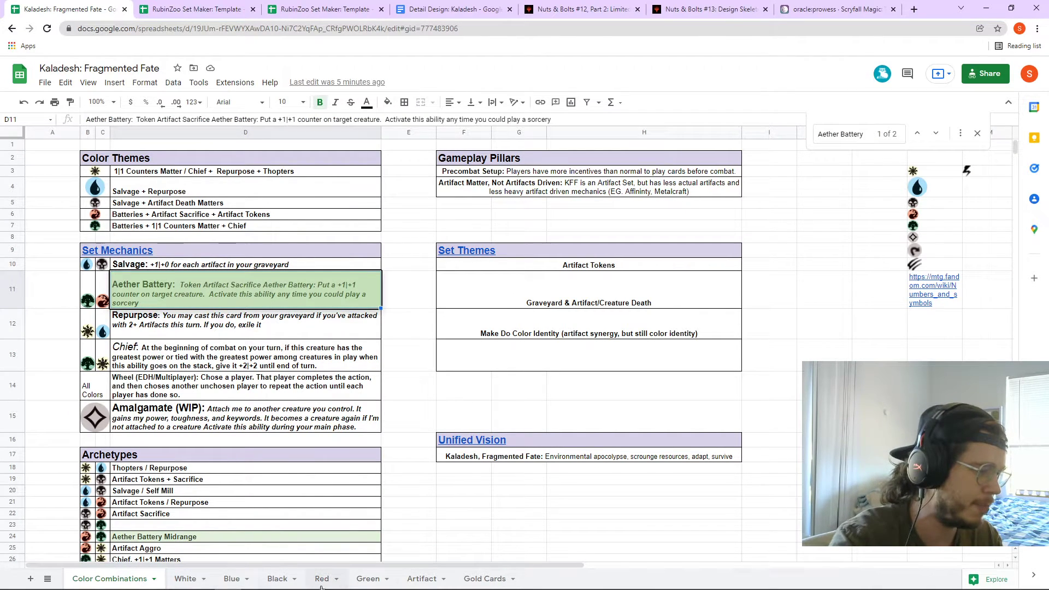
pyautogui.click(365, 579)
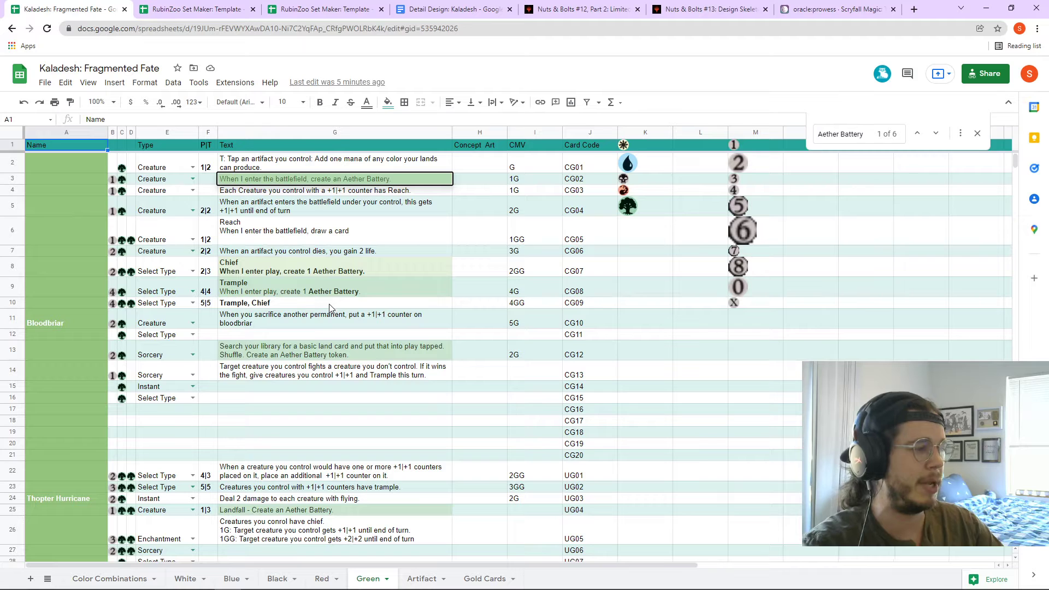
pyautogui.click(375, 275)
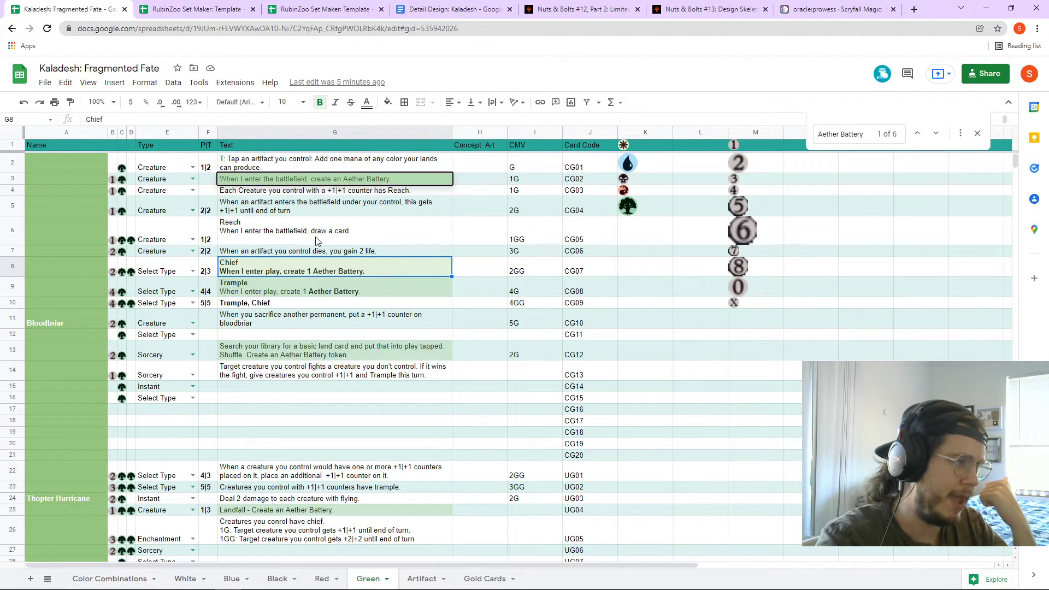
pyautogui.click(315, 214)
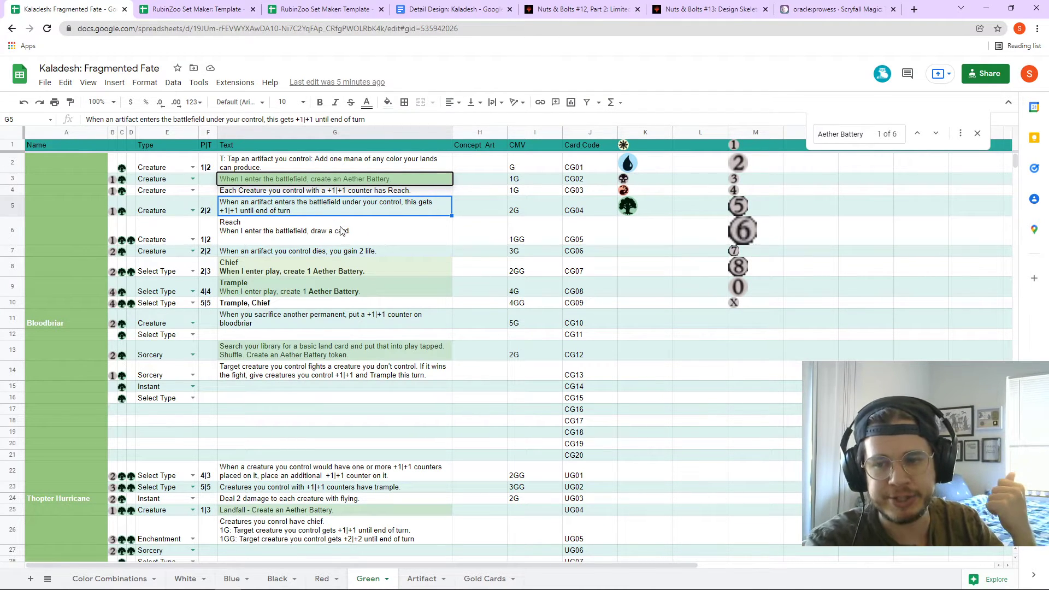
pyautogui.click(300, 194)
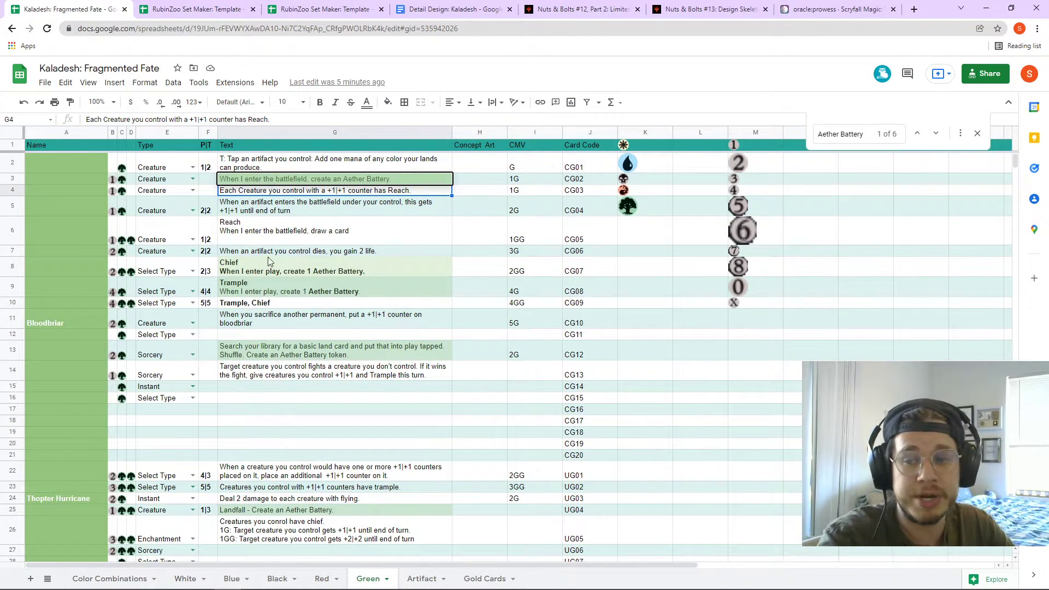
pyautogui.scroll(-3, 254, 249)
pyautogui.click(291, 365)
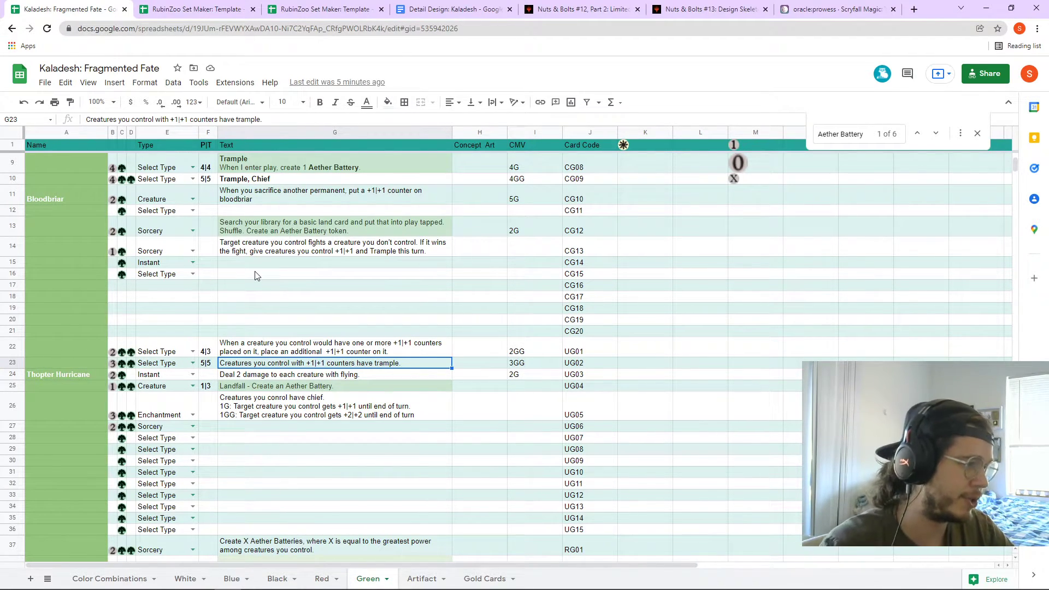
pyautogui.scroll(-5, 285, 335)
pyautogui.scroll(6, 331, 381)
pyautogui.scroll(2, 316, 447)
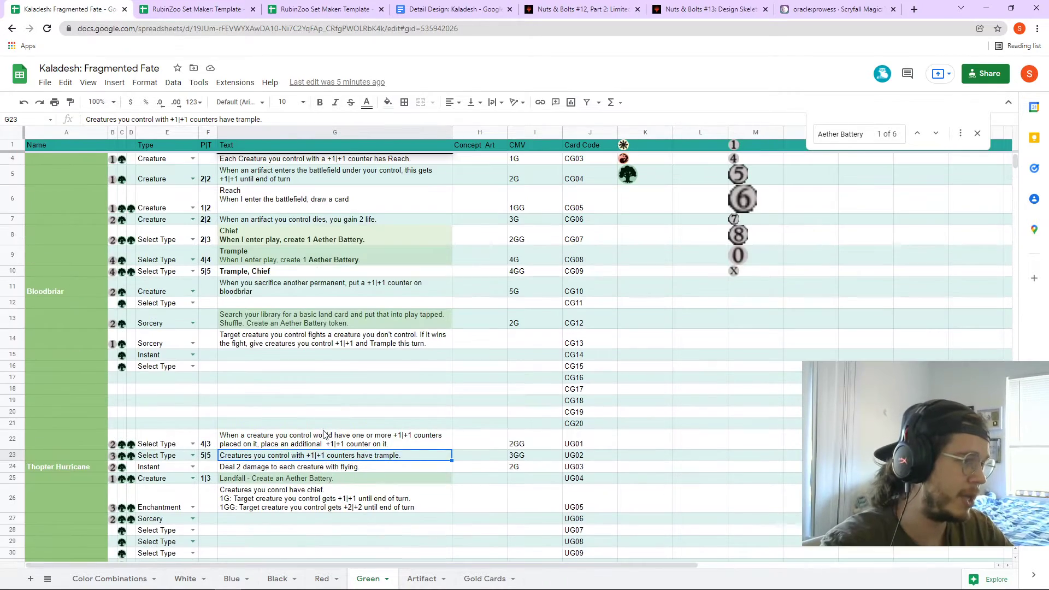
pyautogui.scroll(-3, 314, 450)
pyautogui.scroll(4, 302, 423)
pyautogui.click(354, 271)
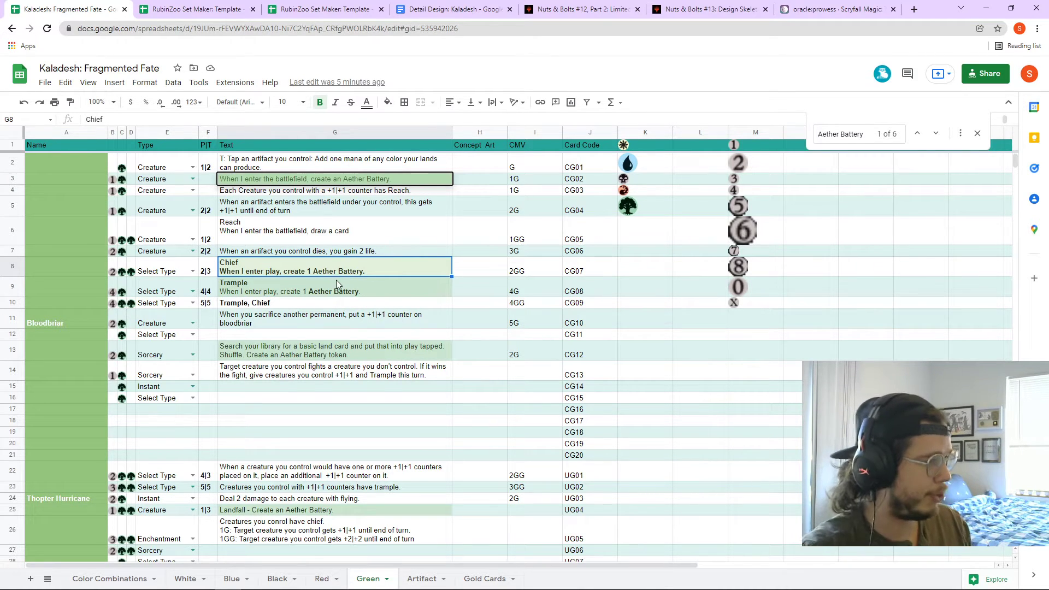
pyautogui.click(134, 580)
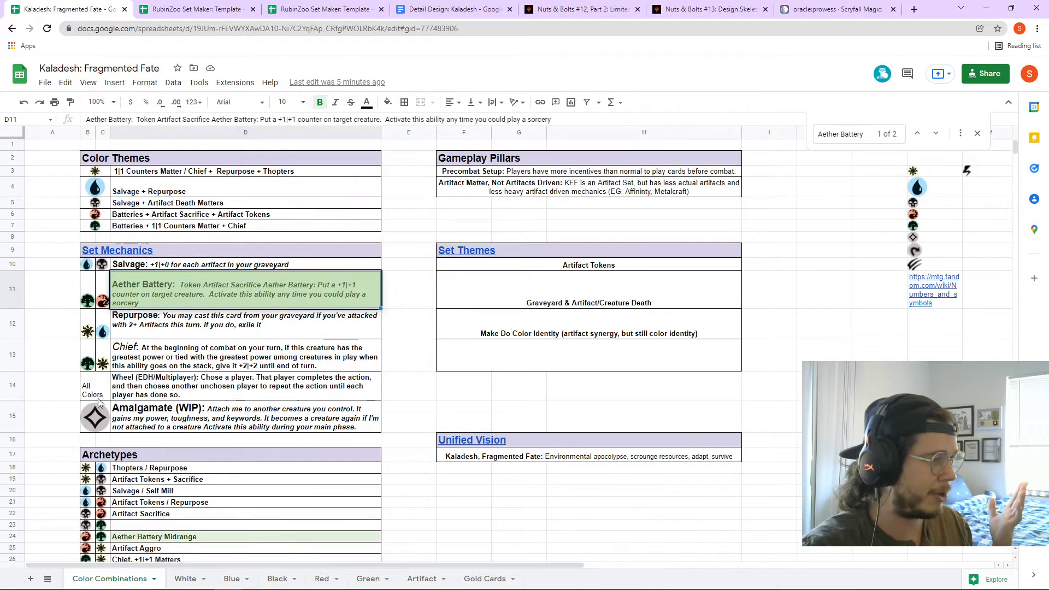
# - Revise the Chief definition in D13 to the greatest-power +2|+2 wording, then show the Green sheet
pyautogui.click(159, 352)
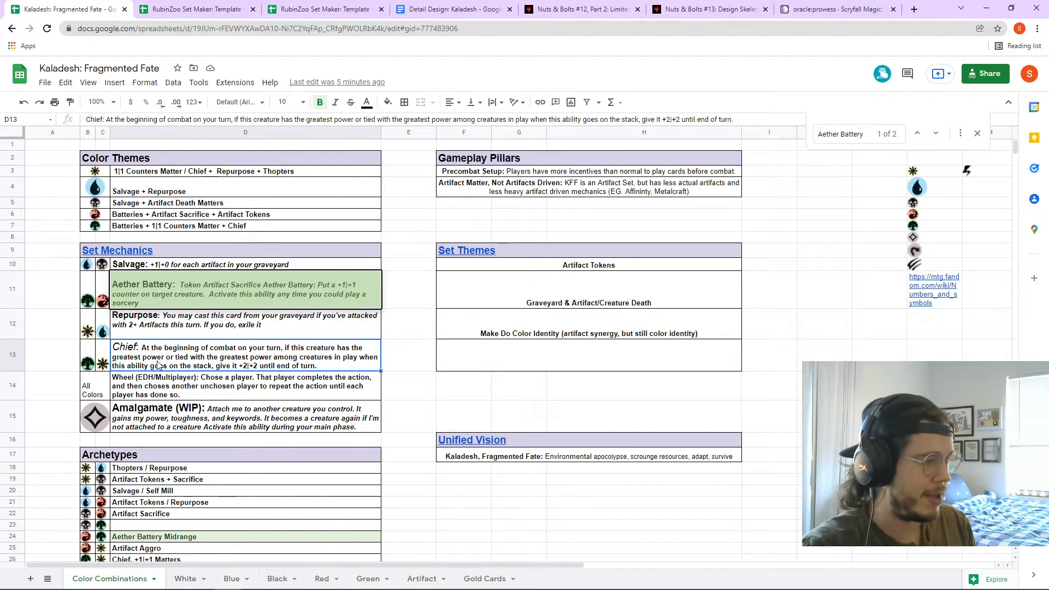
pyautogui.doubleClick(296, 367)
pyautogui.moveTo(283, 348); pyautogui.dragTo(712, 352)
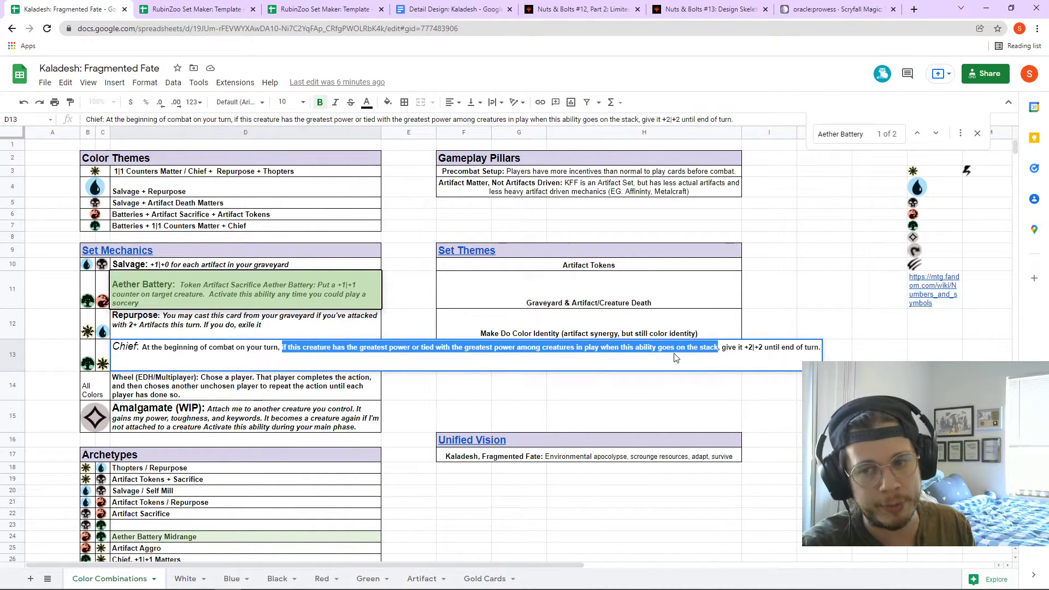
pyautogui.click(250, 379)
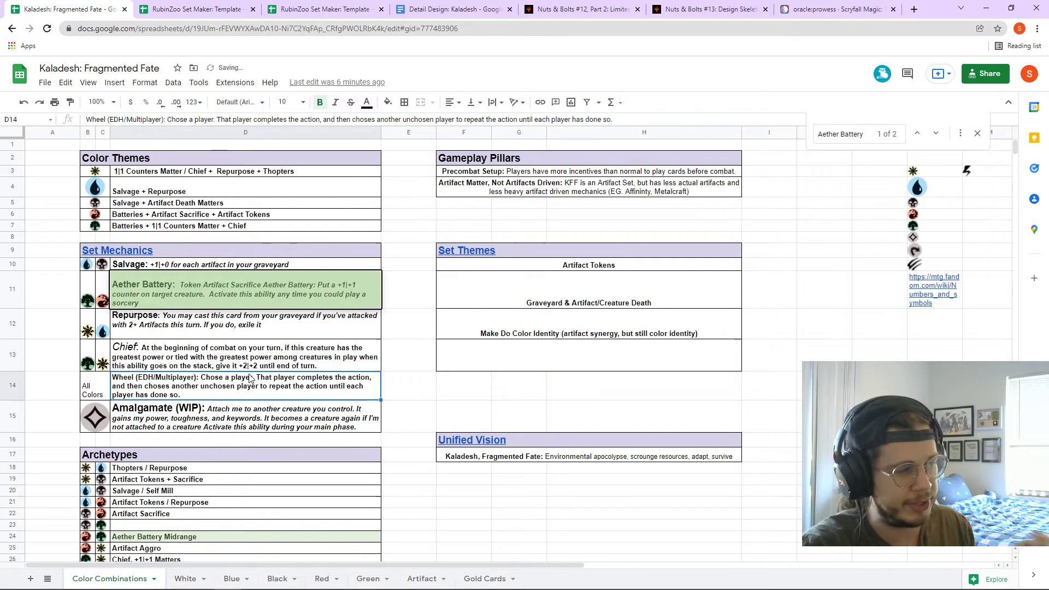
pyautogui.doubleClick(284, 363)
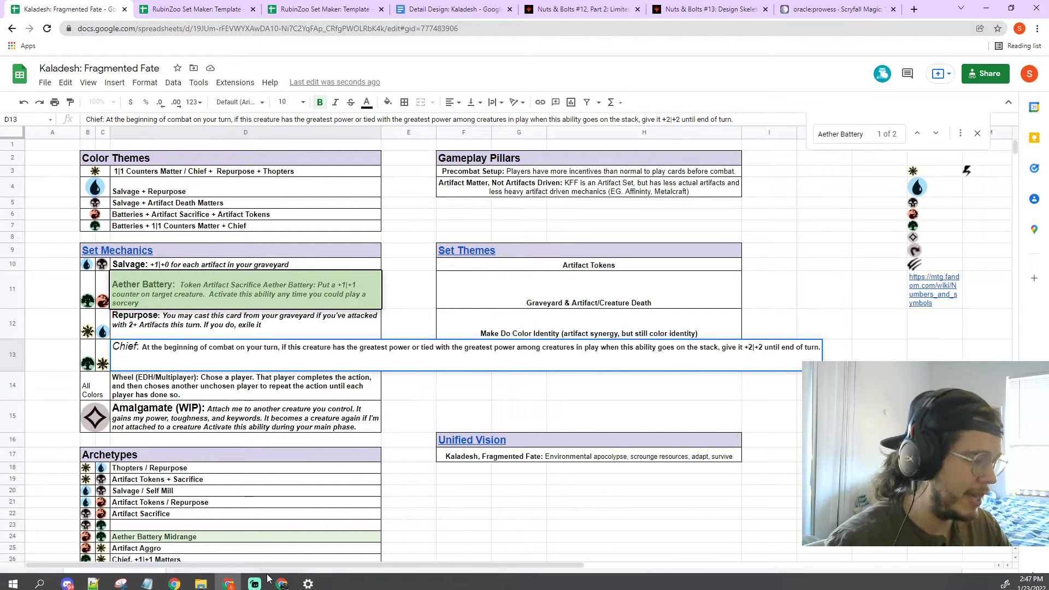
pyautogui.doubleClick(227, 348)
pyautogui.press('Escape')
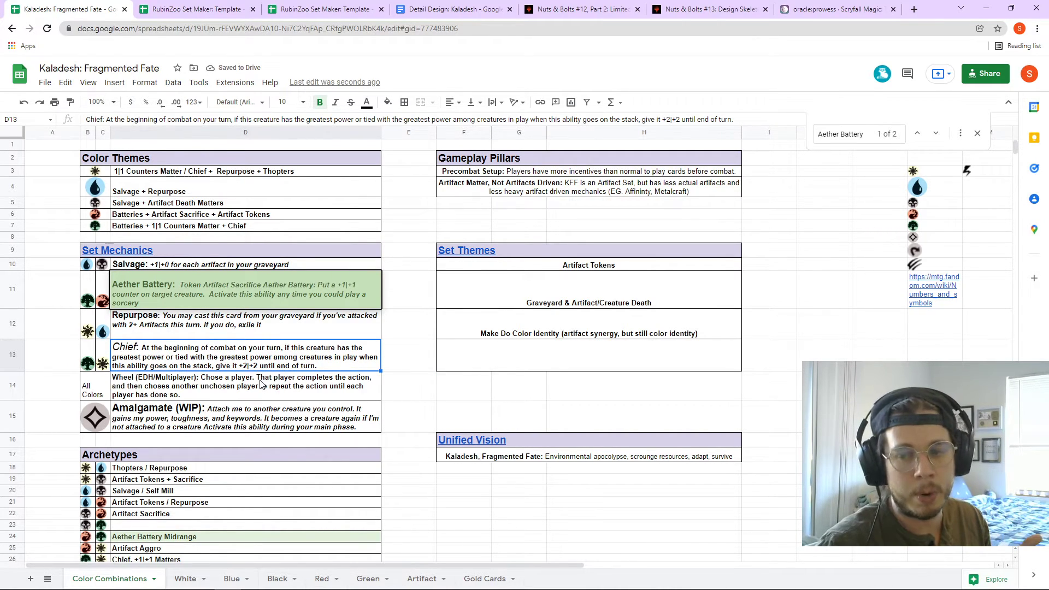
pyautogui.click(170, 329)
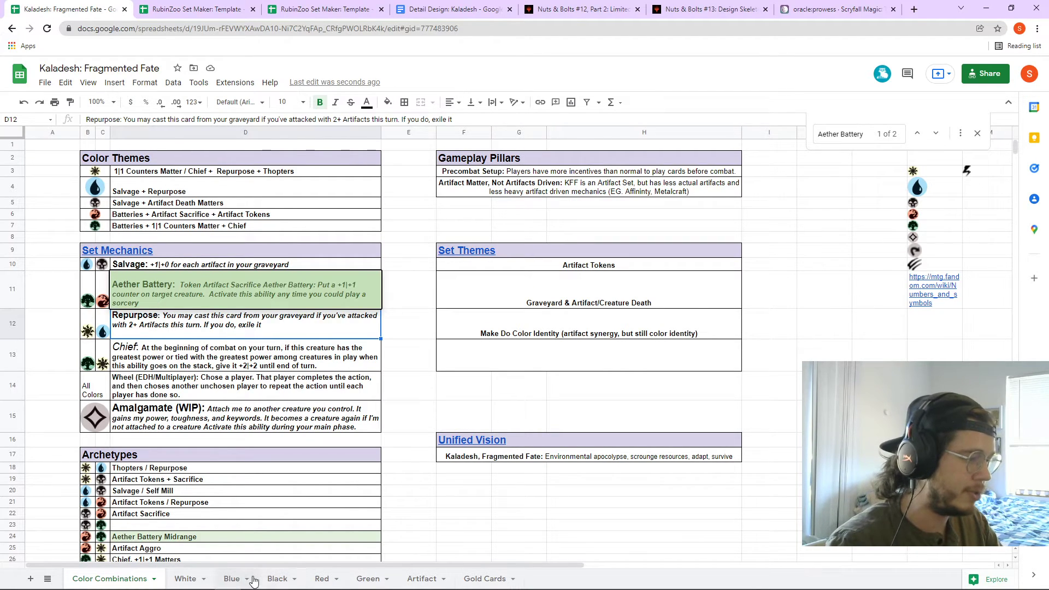
pyautogui.click(374, 579)
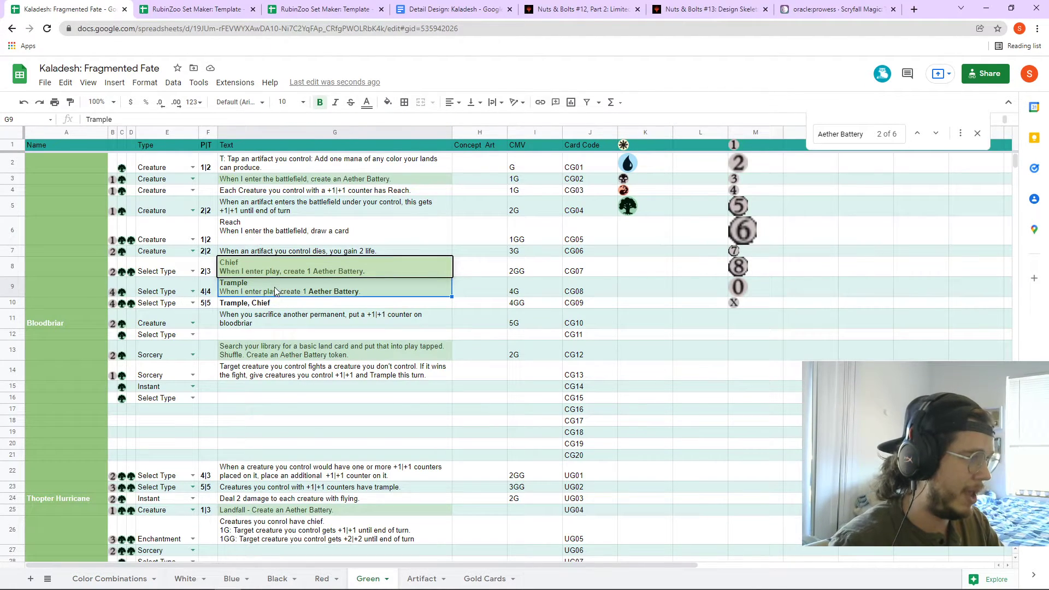
# - Review CG07's Chief text and 2|3 stats, plus CG08's Trample text
pyautogui.click(271, 265)
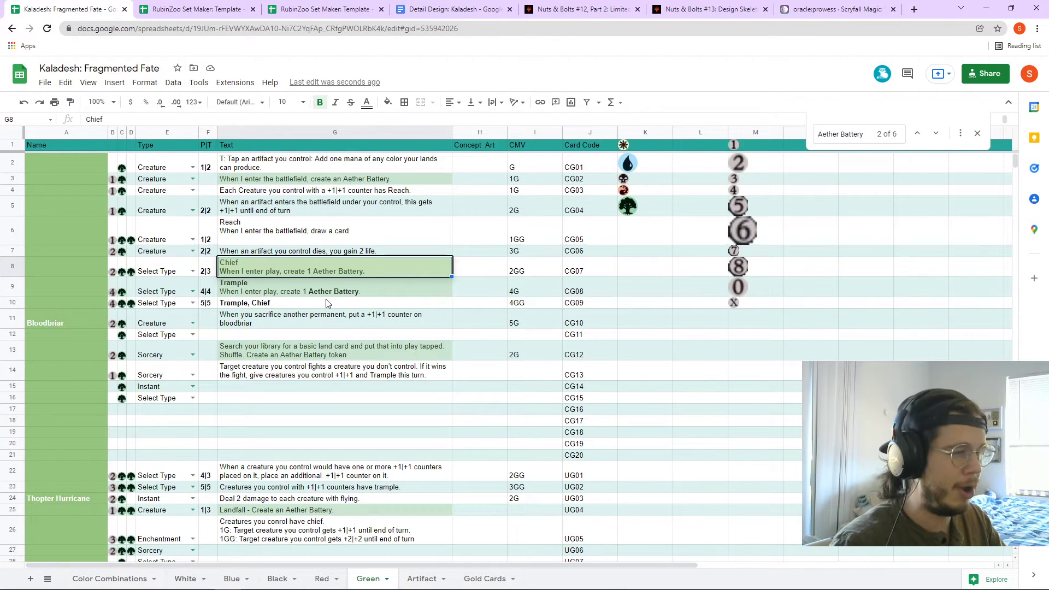
pyautogui.click(210, 275)
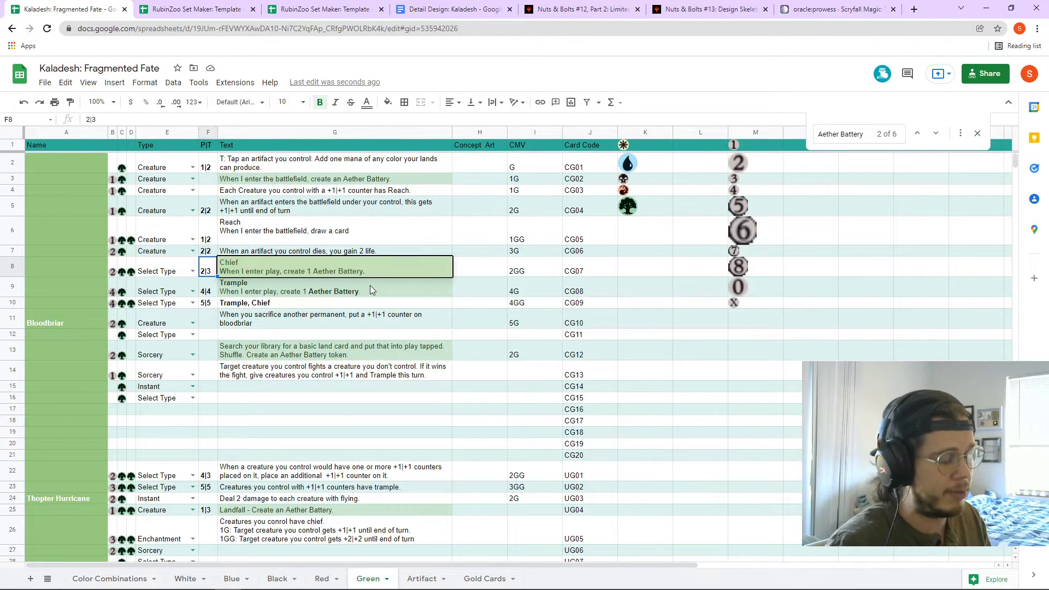
pyautogui.click(347, 267)
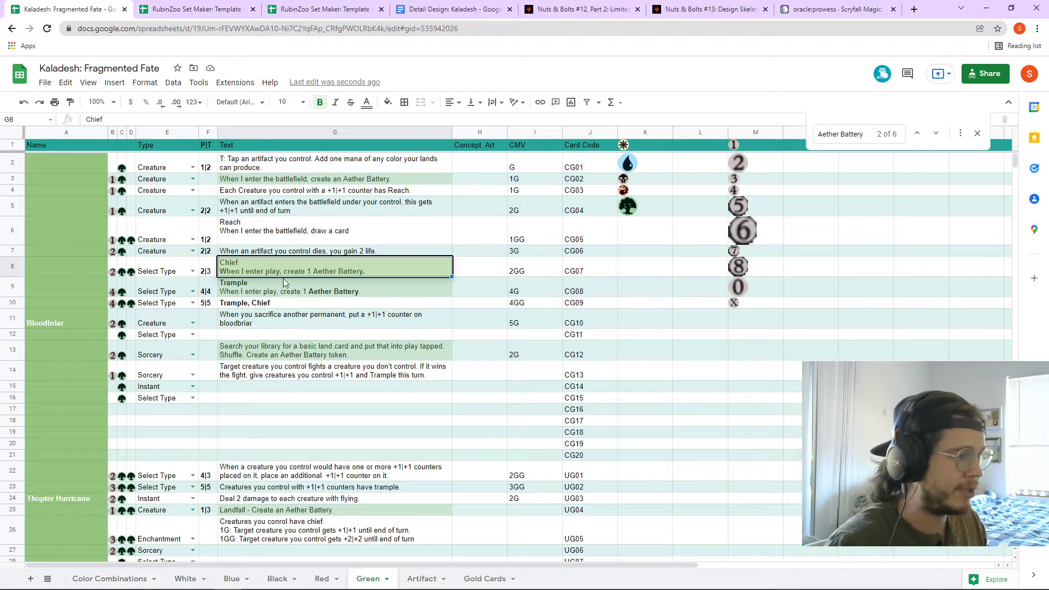
pyautogui.click(286, 296)
# - Open CG09's 'Trample, Chief' text in G10 and select the word Chief
pyautogui.click(269, 306)
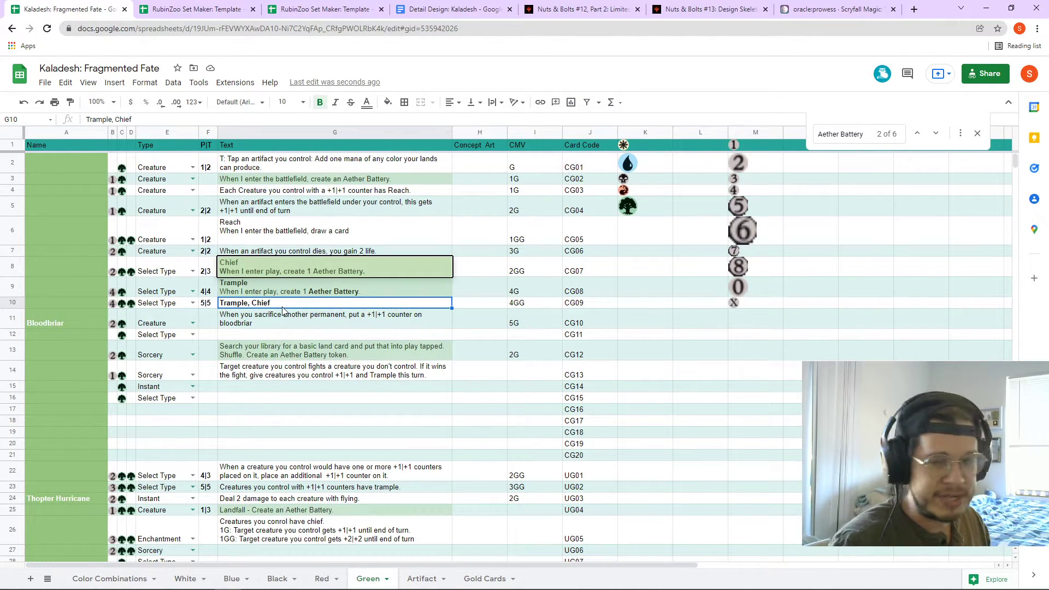
pyautogui.doubleClick(278, 304)
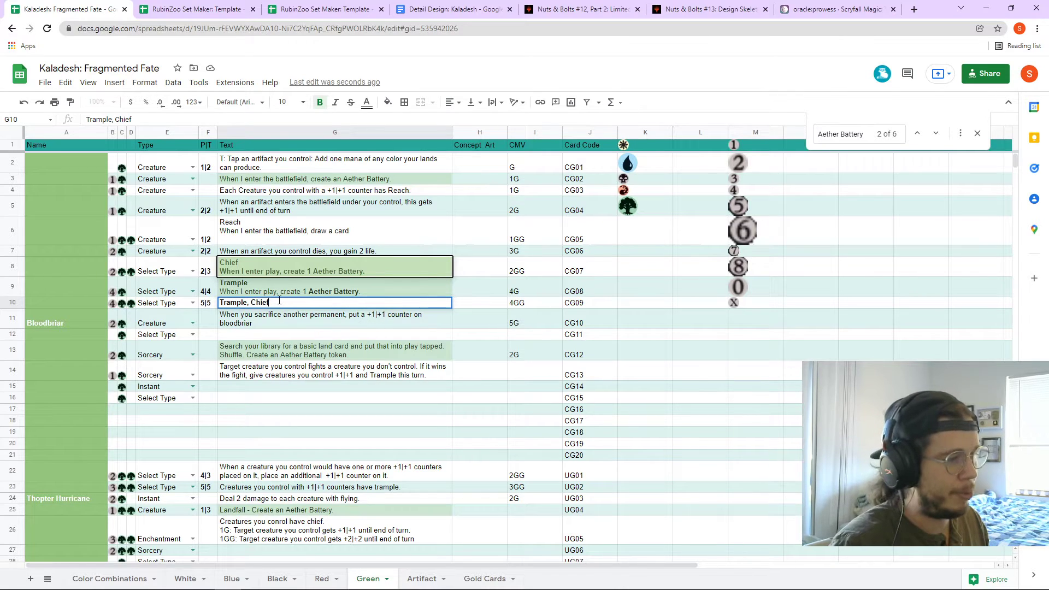
pyautogui.hotkey('shift', 'Left')
pyautogui.hotkey('shift', 'Left')
pyautogui.hotkey('shift', 'Left')
pyautogui.hotkey('shift', 'Left')
pyautogui.hotkey('shift', 'Left')
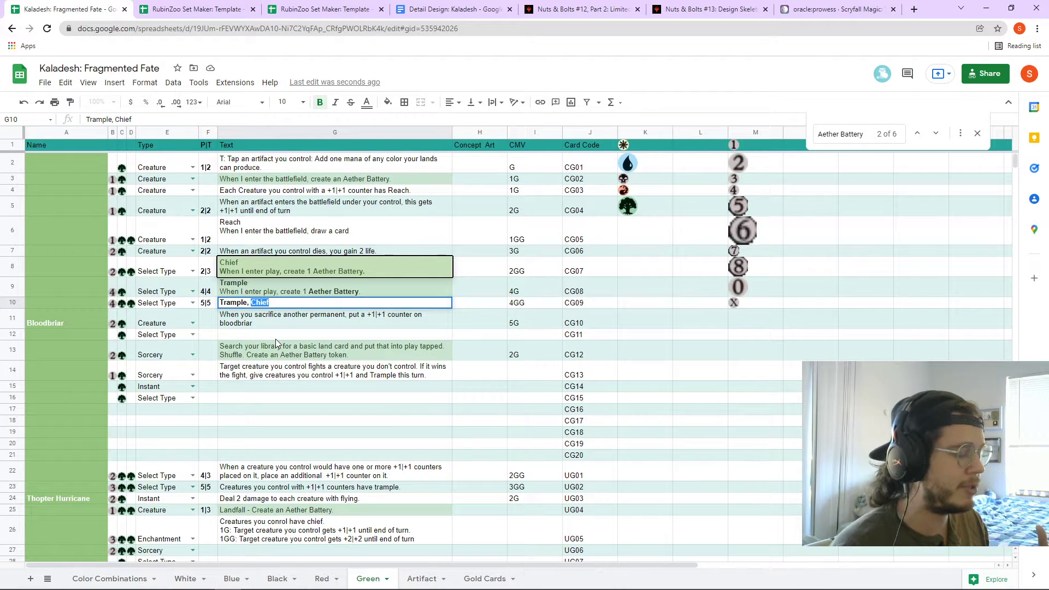
pyautogui.scroll(-2, 276, 376)
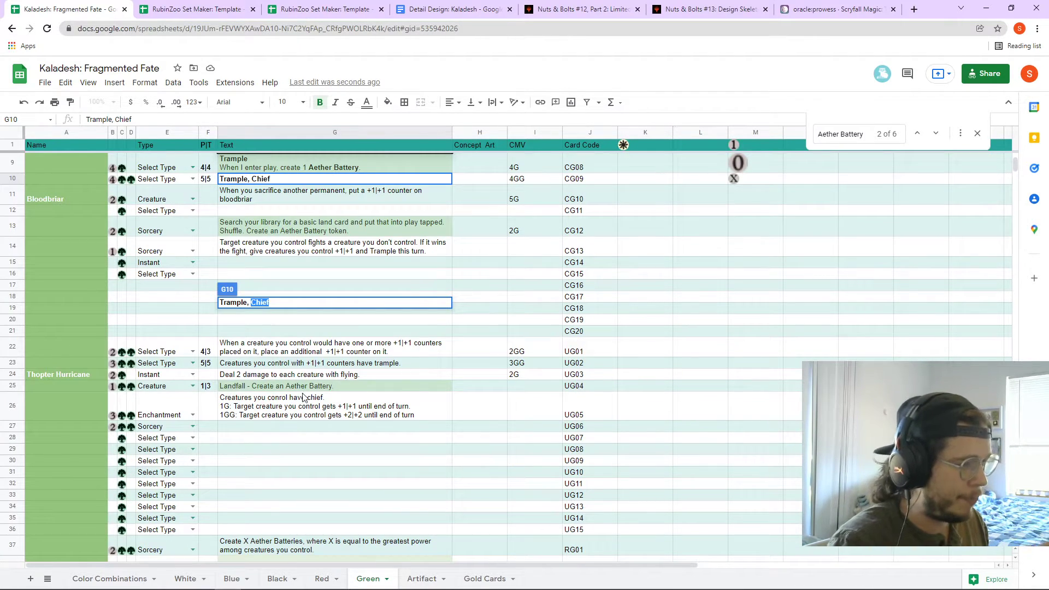
# - Append the note 'Sorcery?' to the 1G ability line of the UG05 card text in G26
pyautogui.click(305, 414)
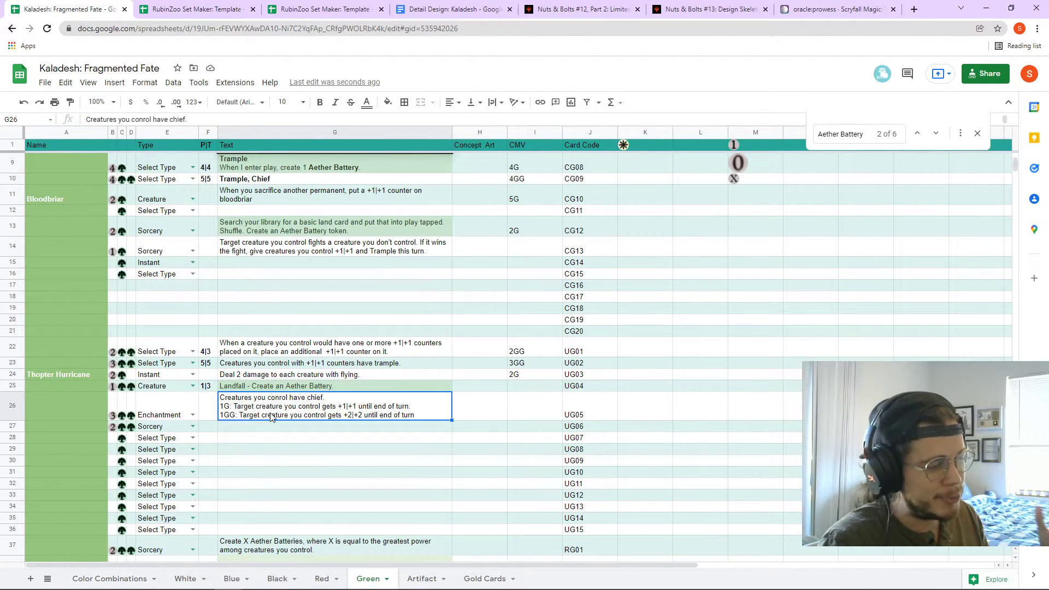
pyautogui.doubleClick(336, 410)
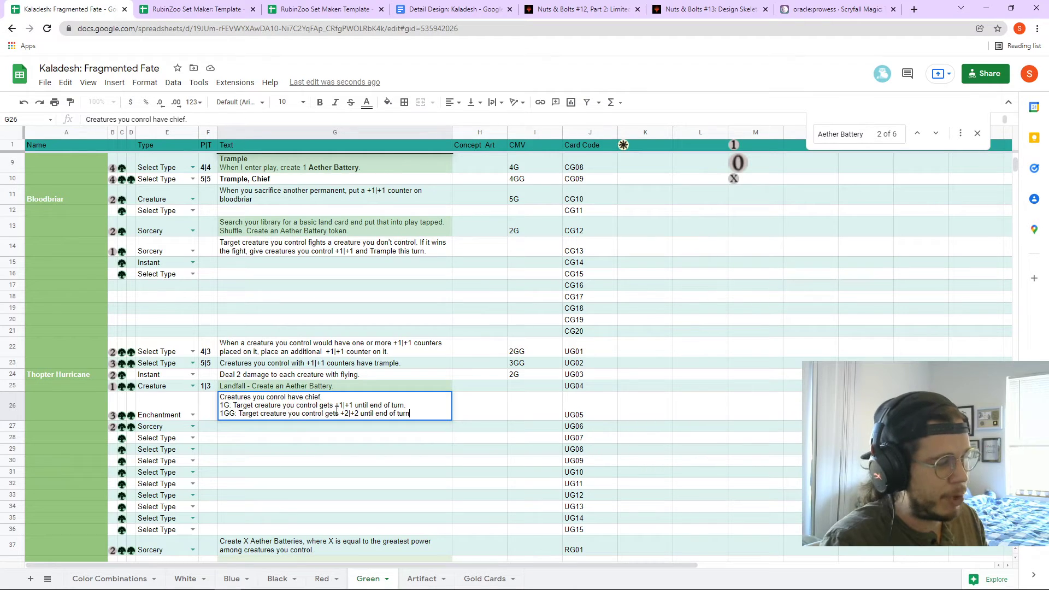
pyautogui.click(408, 407)
pyautogui.write('Sorcery?')
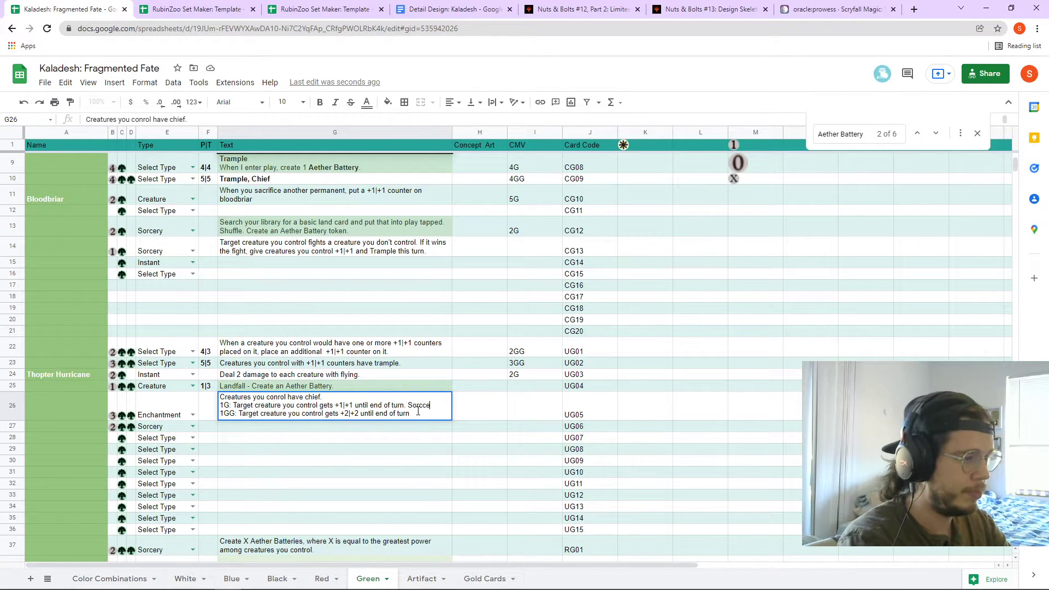
pyautogui.click(443, 451)
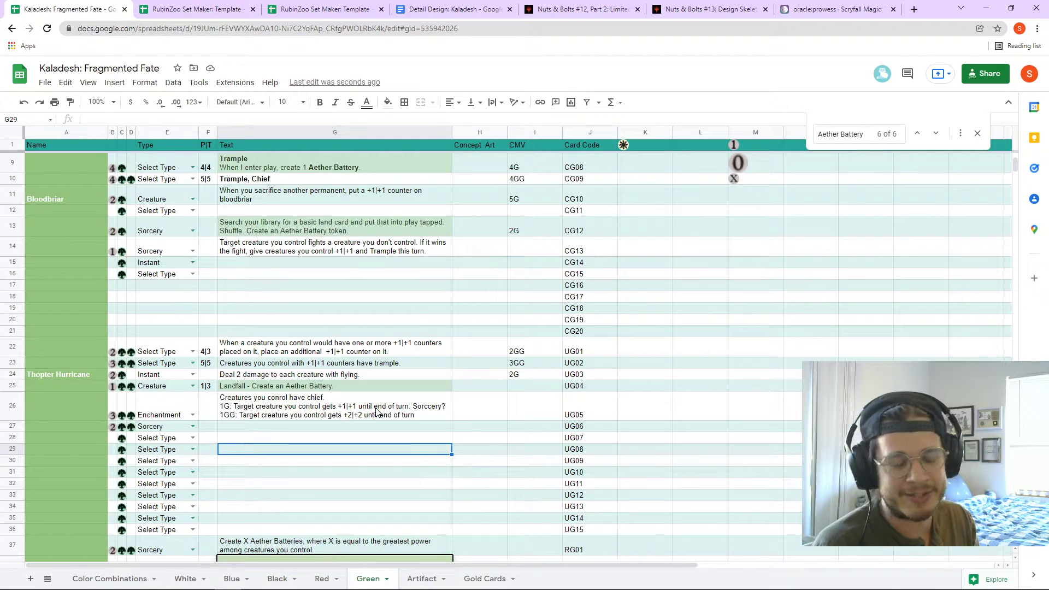
pyautogui.click(364, 409)
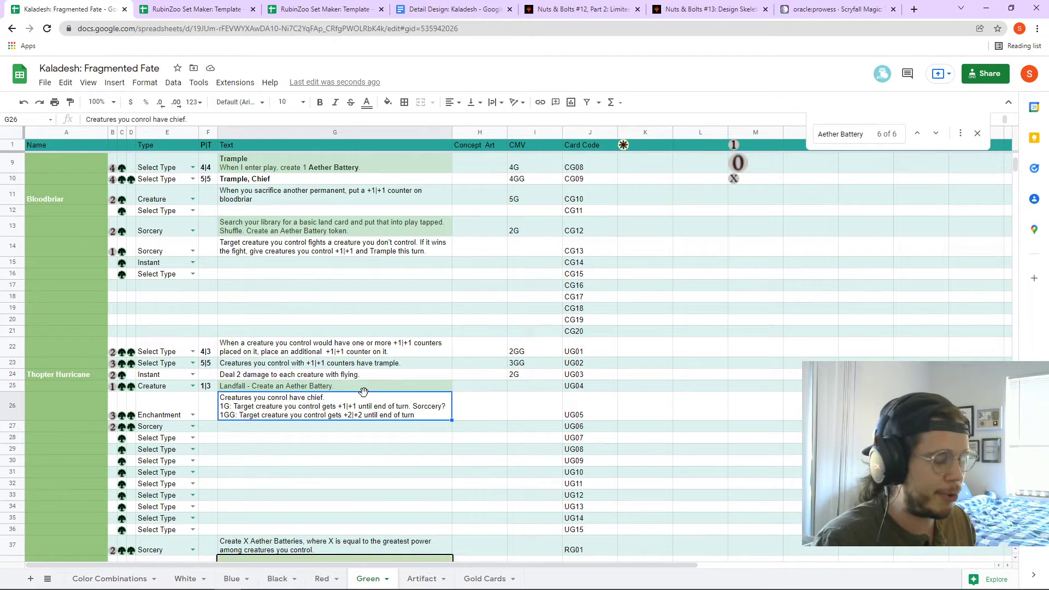
pyautogui.scroll(3, 366, 396)
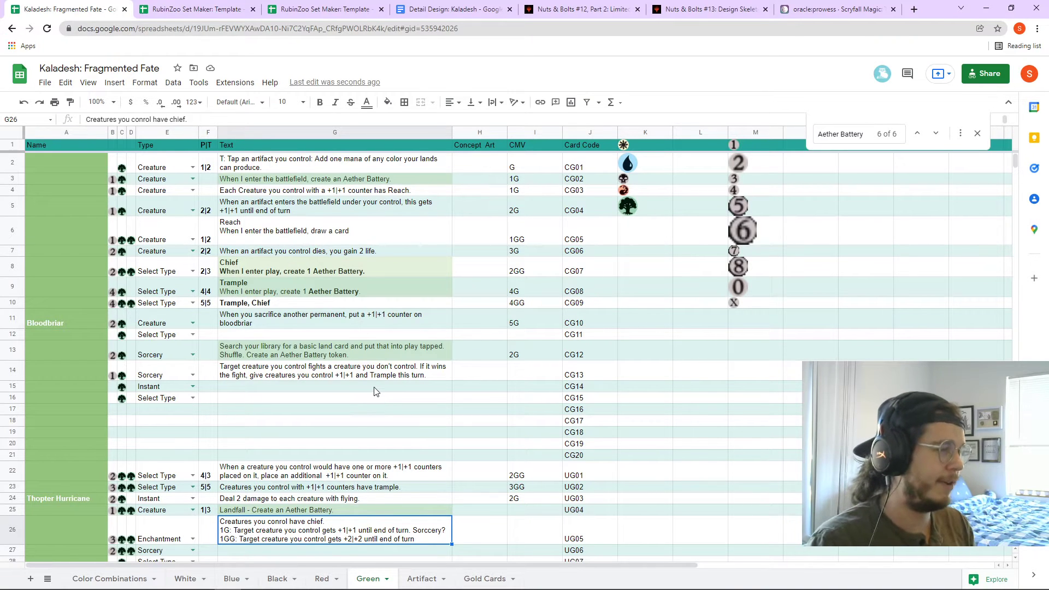
# - Review the Green card texts in G6, G7, G9, G11 and G13, plus F6's 1|2 stats
pyautogui.click(360, 253)
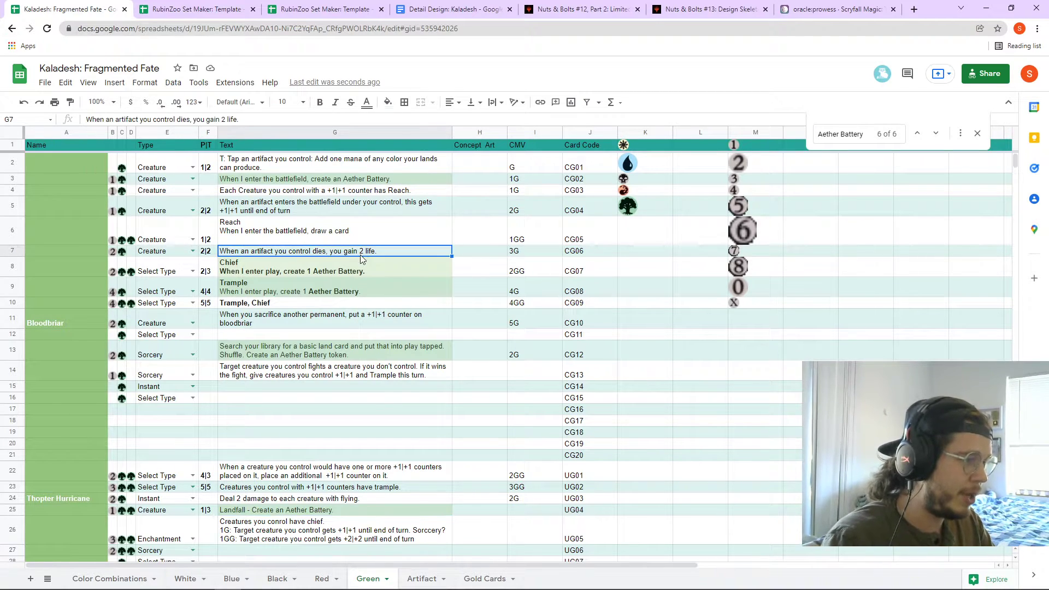
pyautogui.click(358, 241)
pyautogui.click(359, 255)
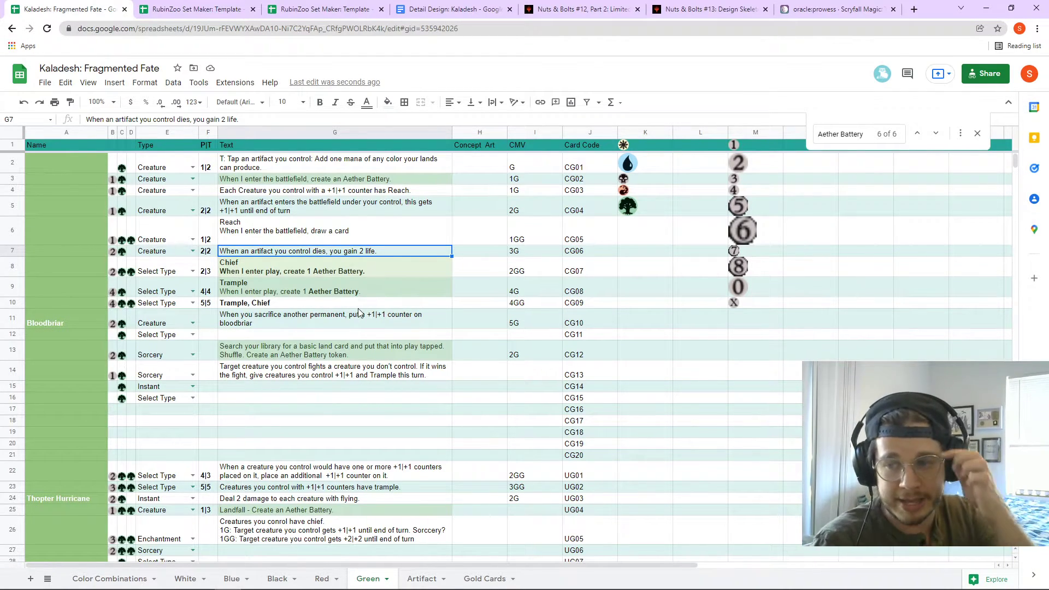
pyautogui.click(311, 240)
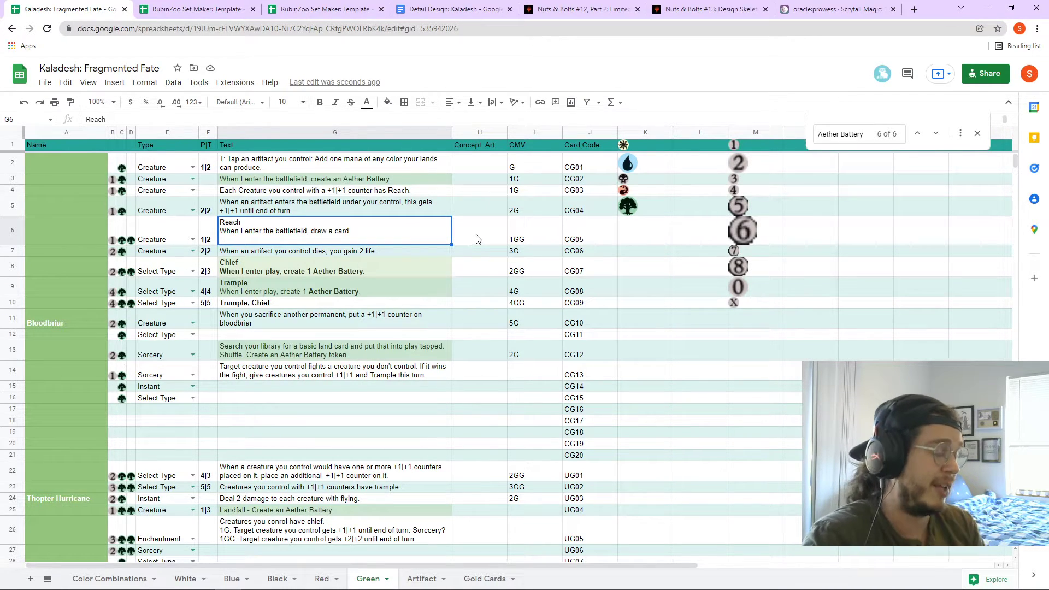
pyautogui.click(216, 231)
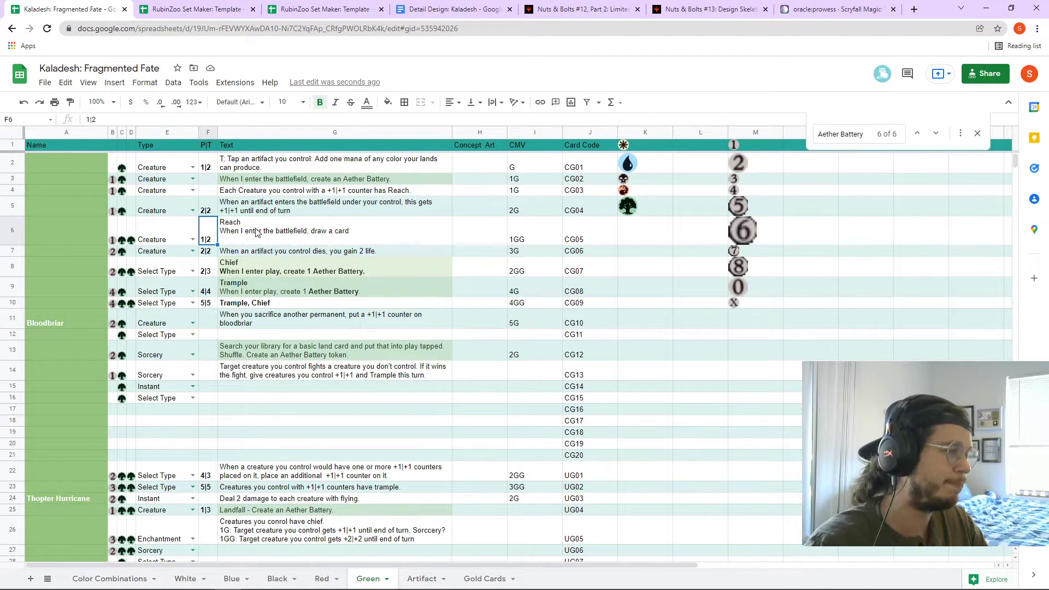
pyautogui.click(287, 255)
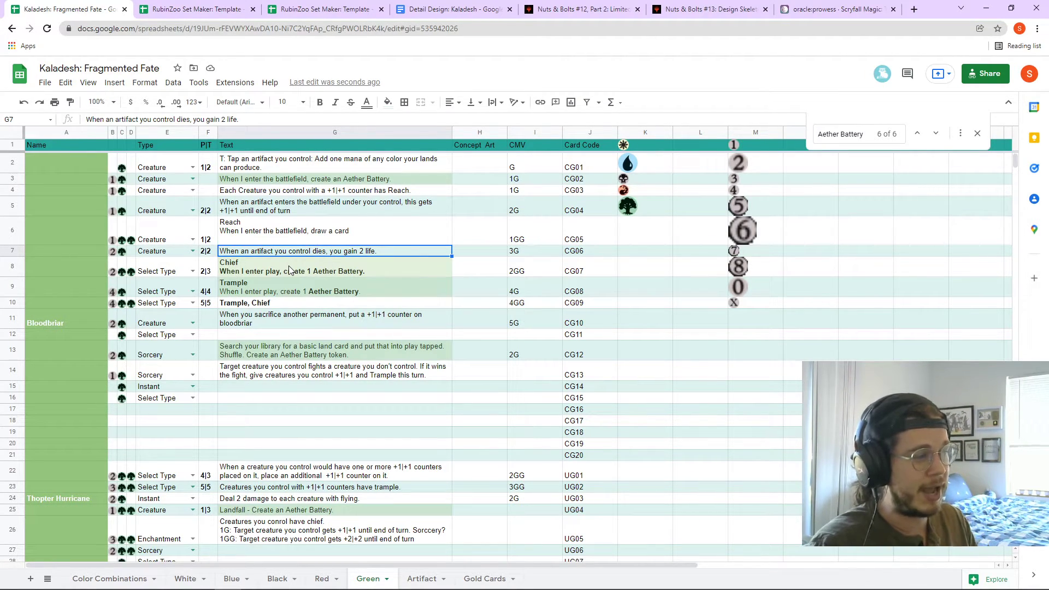
pyautogui.click(296, 285)
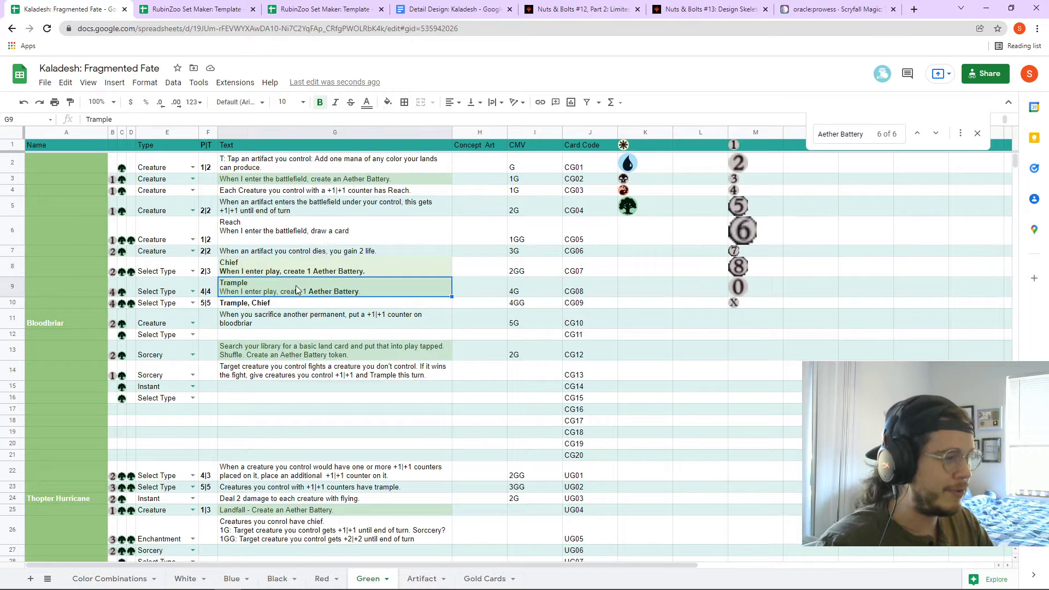
pyautogui.click(304, 325)
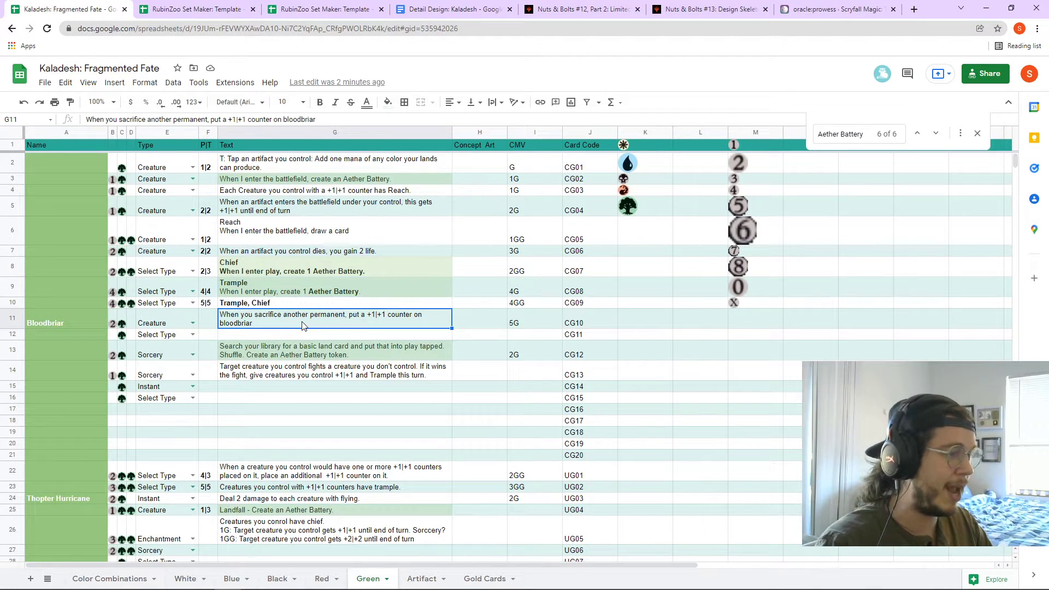
pyautogui.click(294, 353)
pyautogui.click(294, 328)
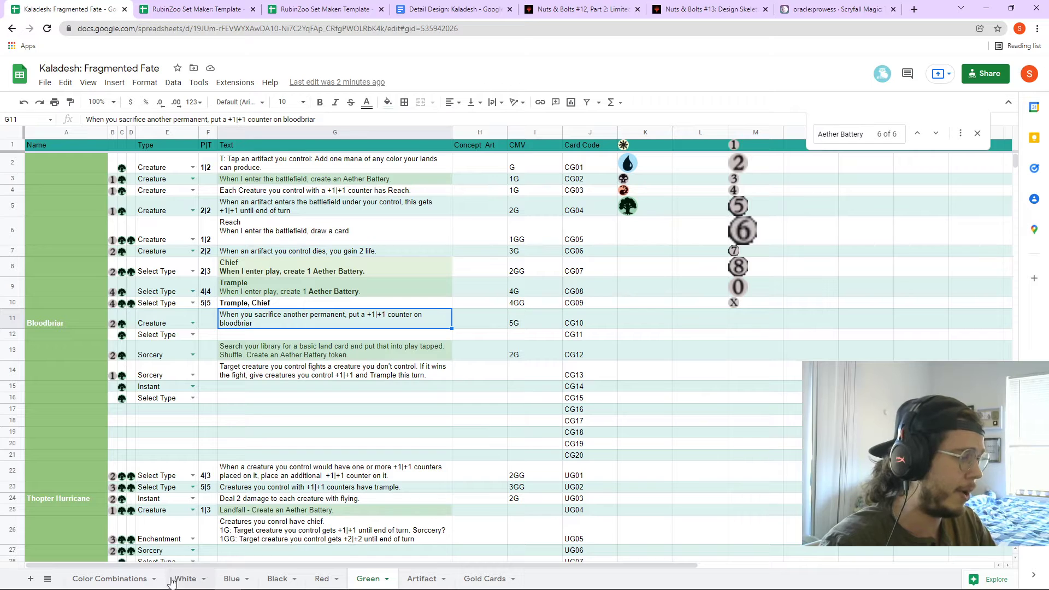
# - Review the Aether Battery, Chief and Wheel mechanic descriptions in D11, D13 and D14 on Color Combinations
pyautogui.click(141, 584)
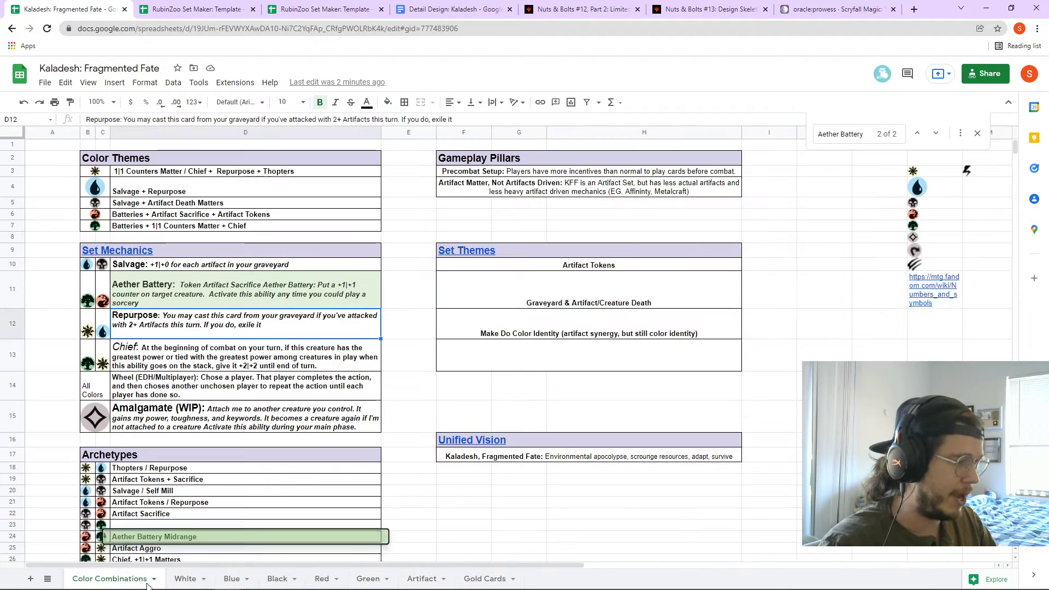
pyautogui.click(150, 304)
pyautogui.click(148, 366)
pyautogui.click(162, 294)
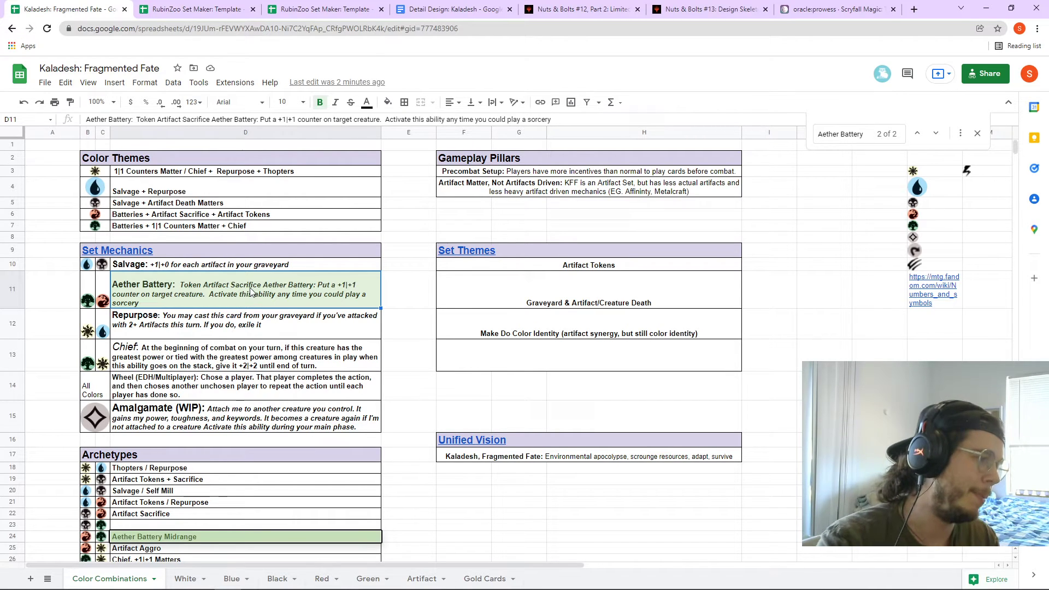
pyautogui.scroll(-1, 260, 342)
pyautogui.scroll(1, 260, 343)
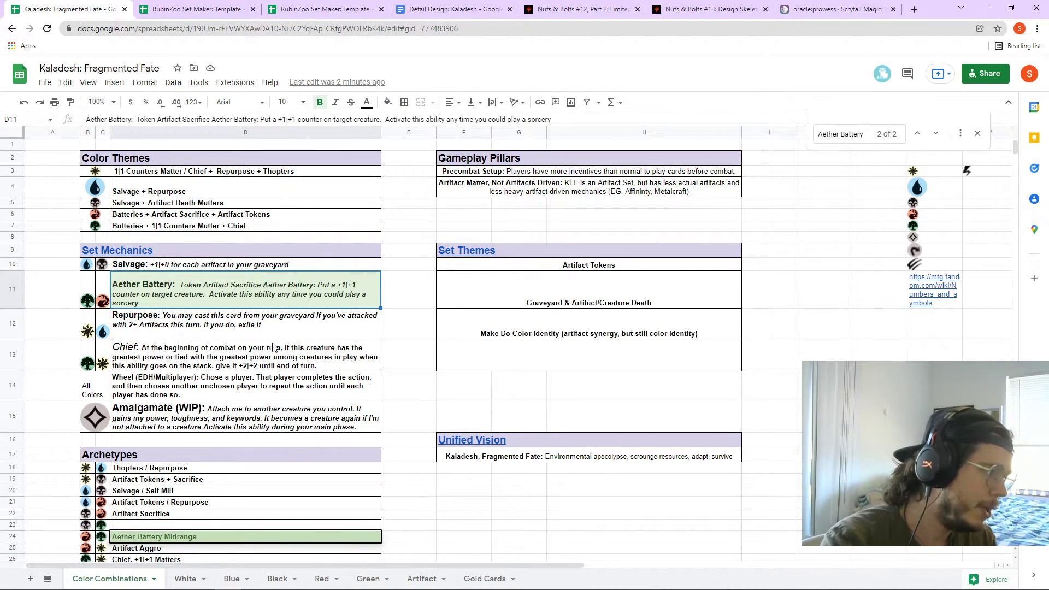
pyautogui.click(271, 385)
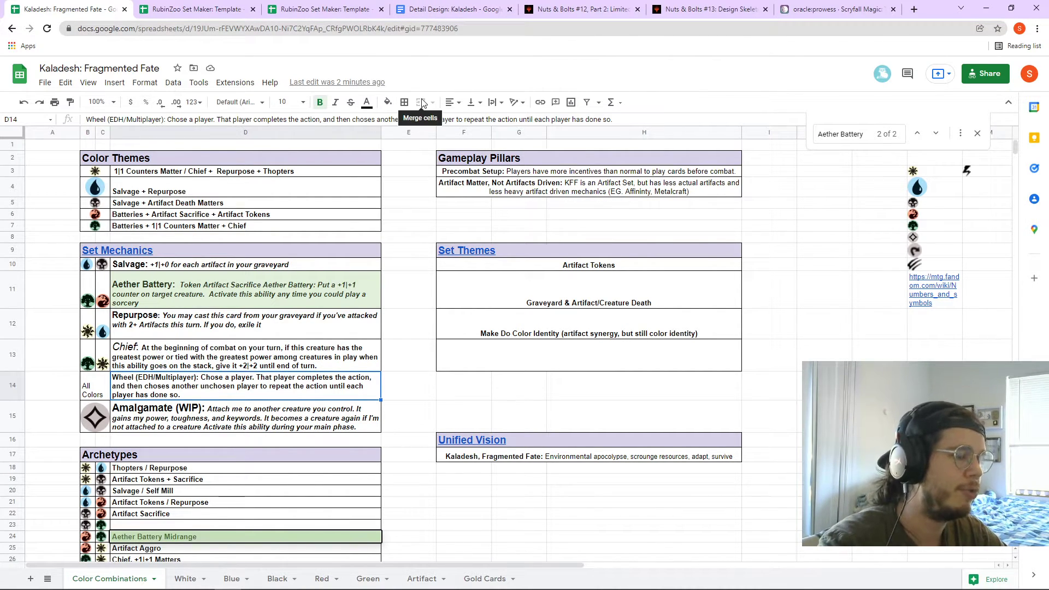
# - In the Detail Design: Kaladesh document, highlight the Commander & EDH appeal design goal
pyautogui.click(415, 9)
pyautogui.scroll(15, 491, 306)
pyautogui.scroll(-1, 596, 398)
pyautogui.moveTo(596, 398); pyautogui.dragTo(353, 397)
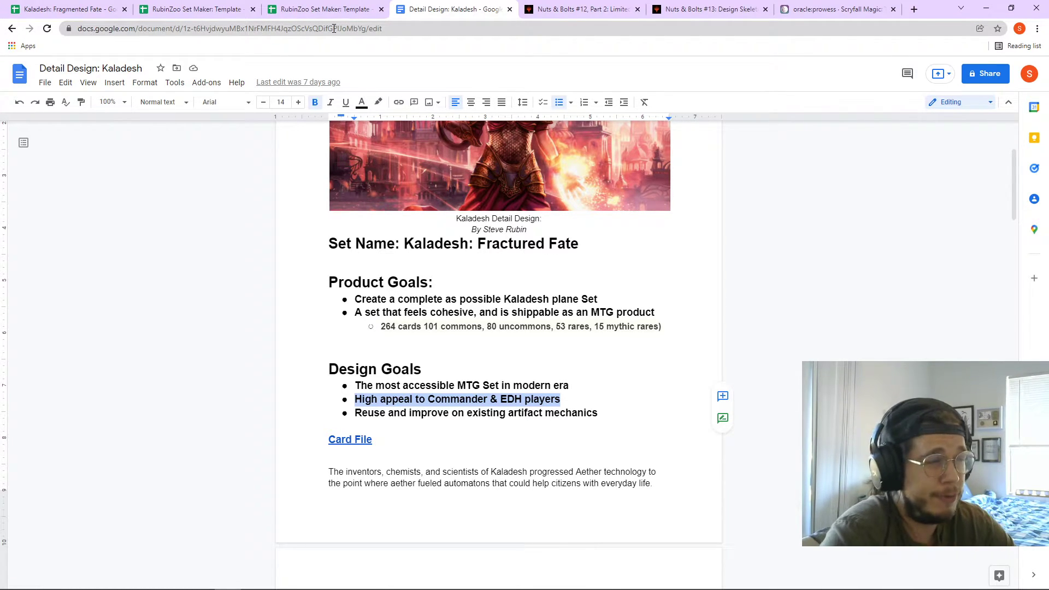
# - Check the spreadsheet, then return to the oracle:prowess Scryfall results listing 47 cards
pyautogui.click(127, 9)
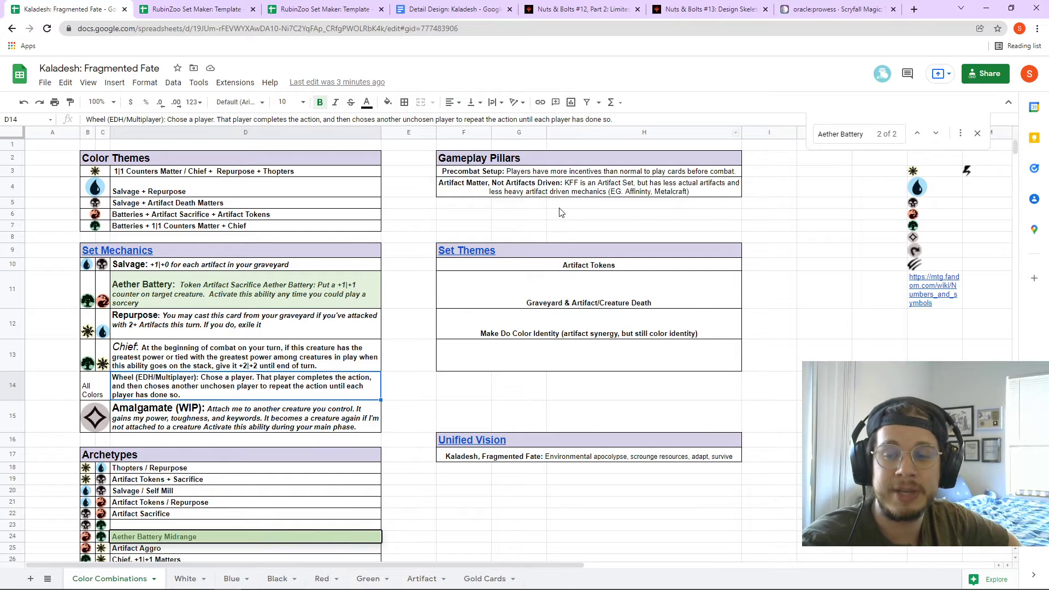
pyautogui.click(814, 9)
pyautogui.scroll(3, 447, 109)
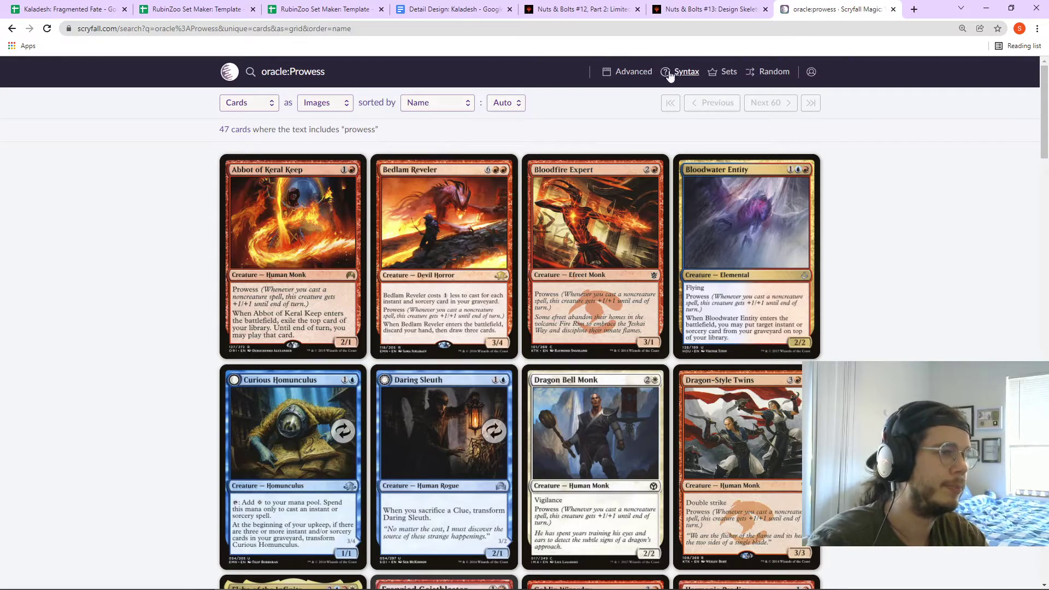
# - Search Scryfall for 'Gearhulk' and open the Cataclysmic Gearhulk card page
pyautogui.hotkey('alt', 'Left')
pyautogui.click(245, 75)
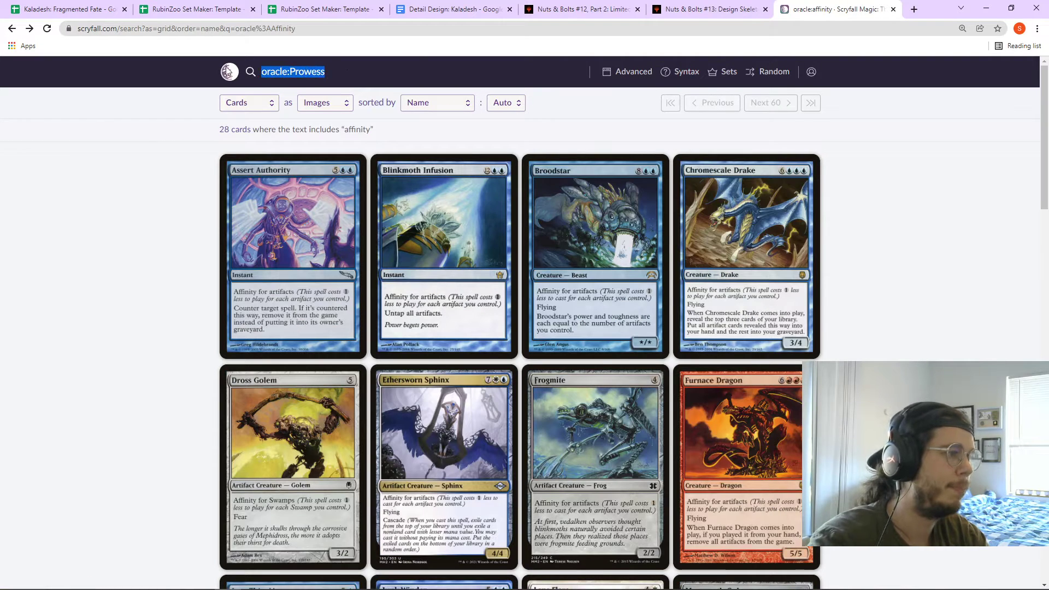
pyautogui.write('Gearhiu')
pyautogui.press('BackSpace')
pyautogui.press('BackSpace')
pyautogui.write('ulk')
pyautogui.press('Return')
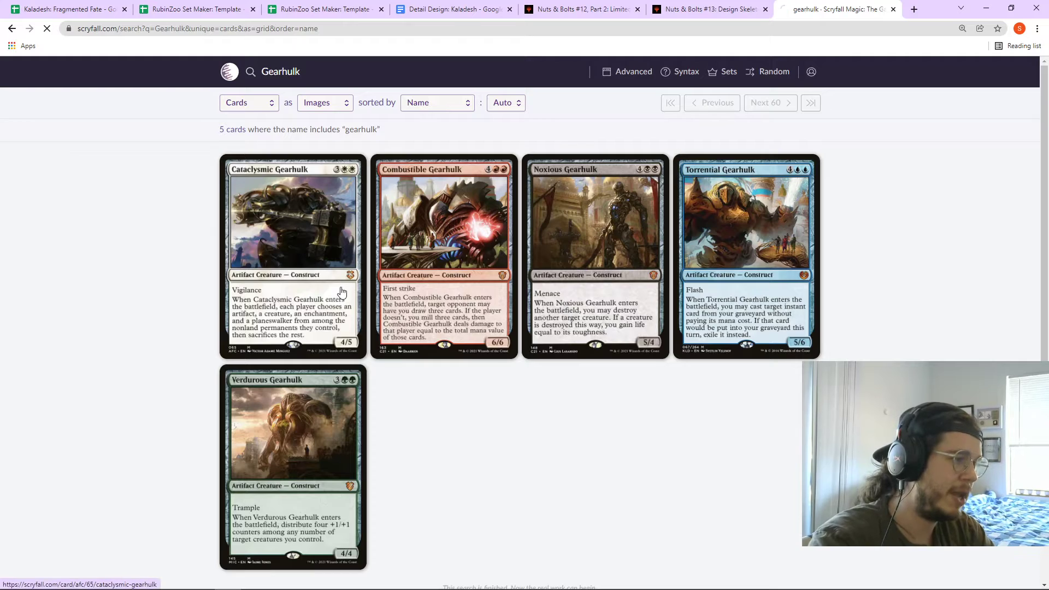
pyautogui.click(341, 293)
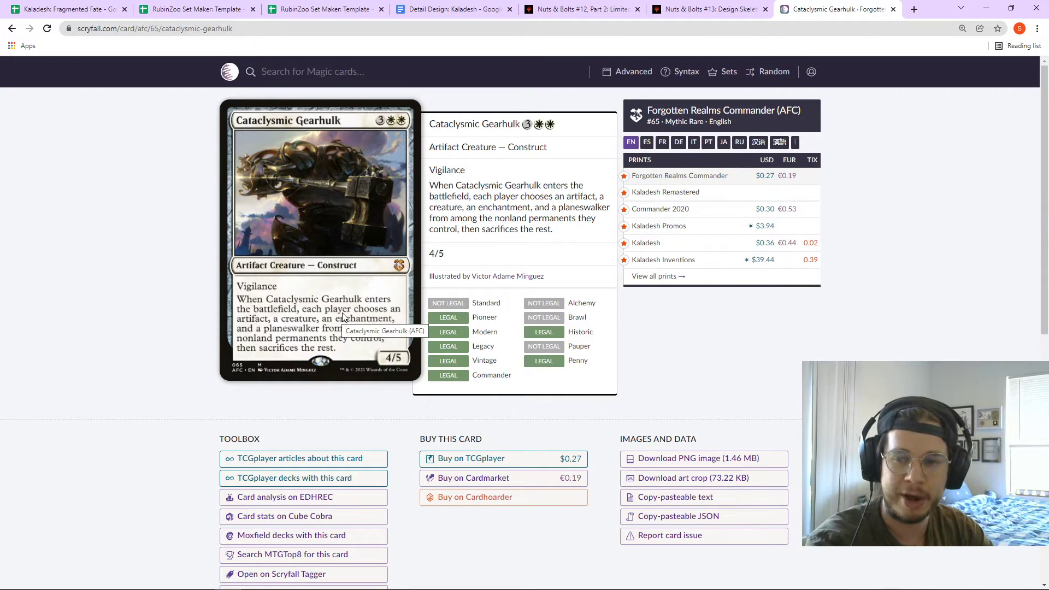
# - Search for 'Gonti' and open the Gonti, Lord of Luxury card
pyautogui.click(408, 66)
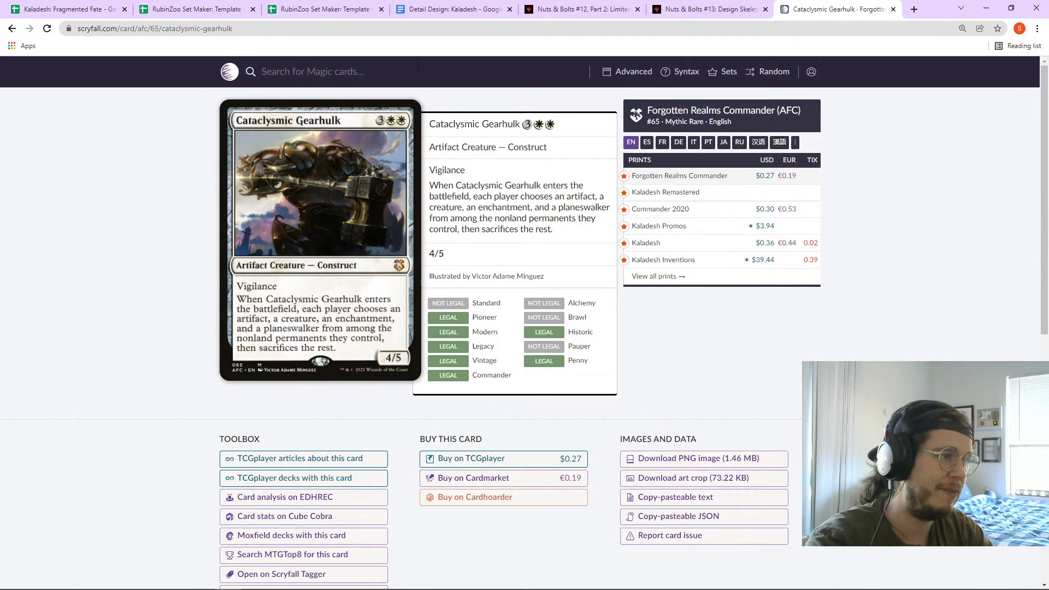
pyautogui.write('Gonti')
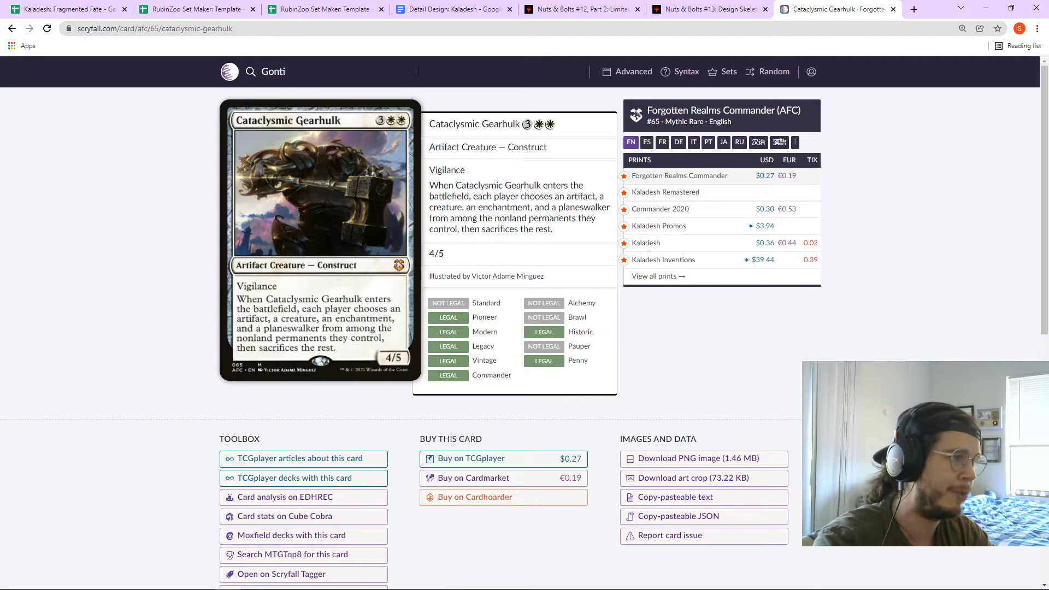
pyautogui.press('Return')
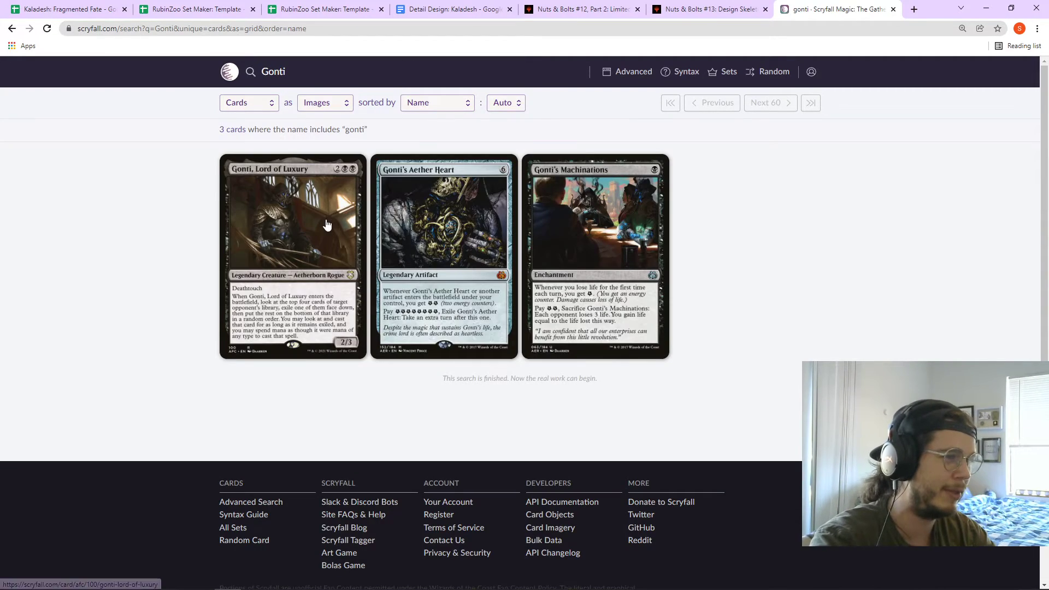
pyautogui.click(332, 236)
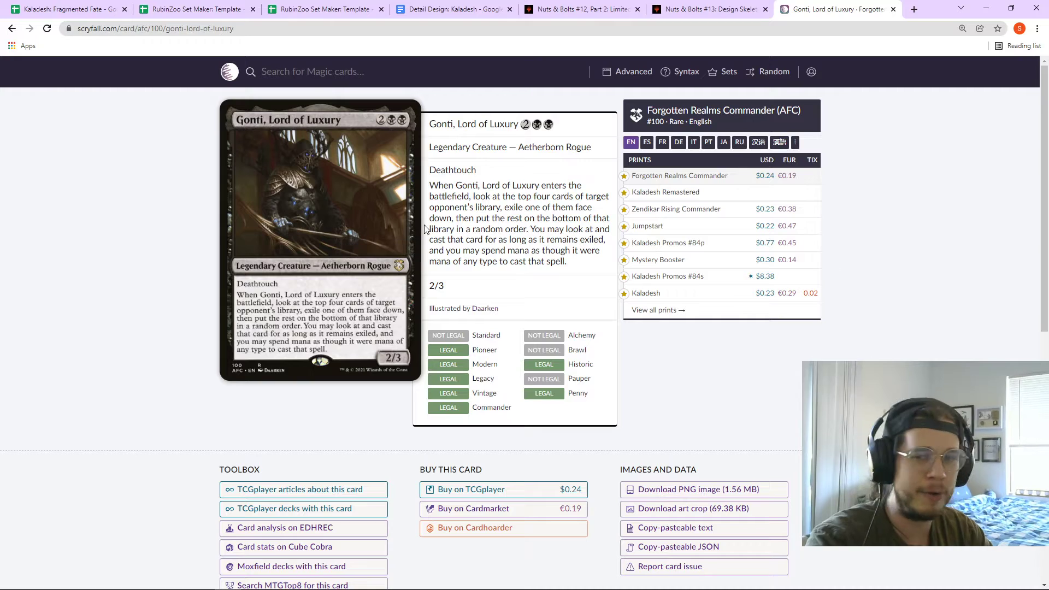
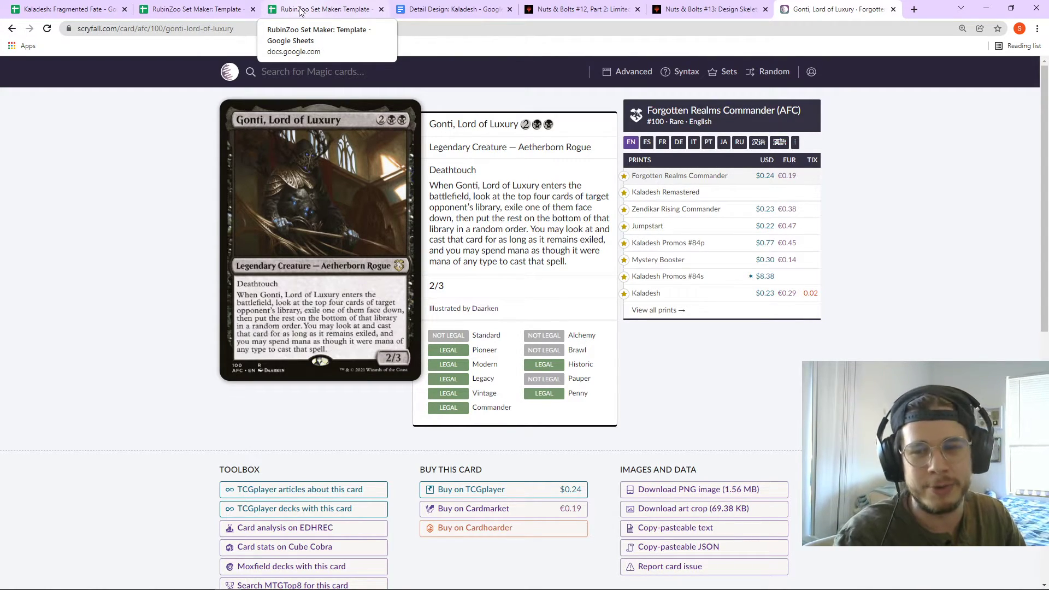
# - Switch to the Kaladesh: Fragmented Fate spreadsheet and scroll through it
pyautogui.click(301, 10)
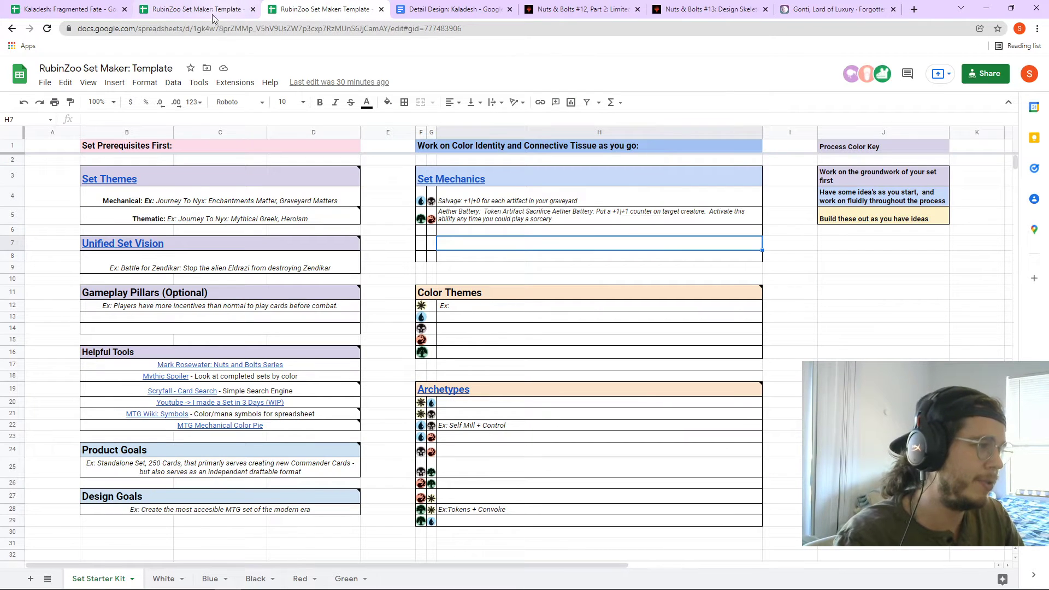
pyautogui.click(170, 10)
pyautogui.click(70, 8)
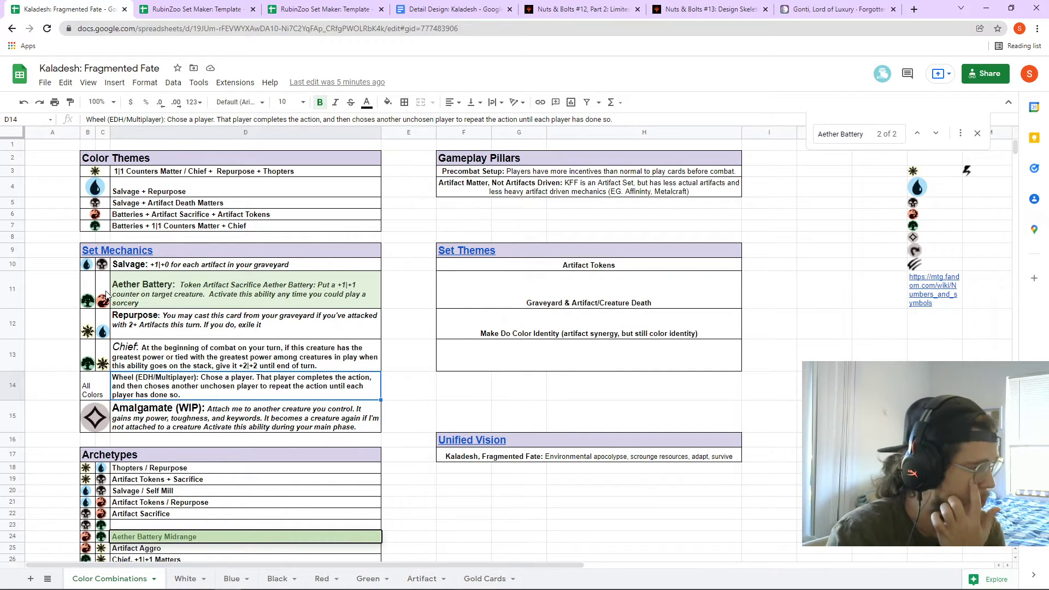
pyautogui.scroll(-1, 101, 308)
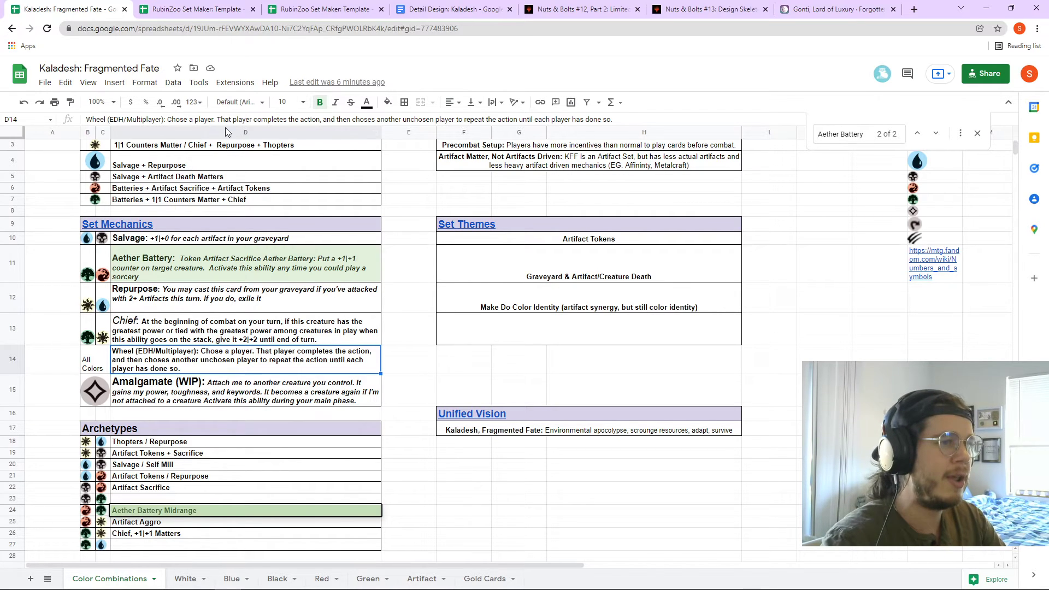
# - From the Gonti, Lord of Luxury page, run a Scryfall name search for Bestow
pyautogui.click(835, 9)
pyautogui.click(356, 66)
pyautogui.write('B')
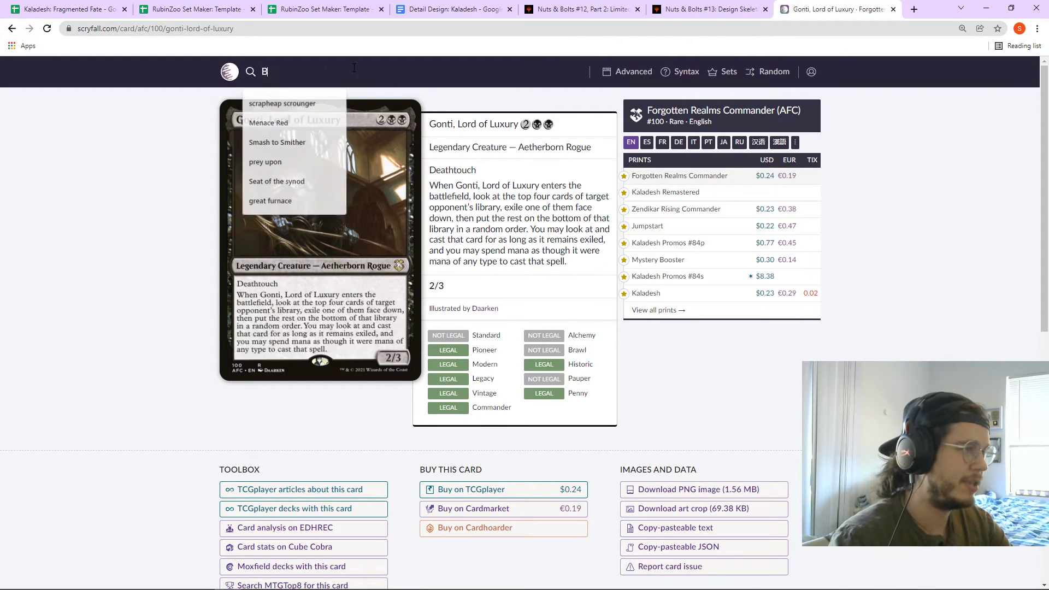
pyautogui.write('estow')
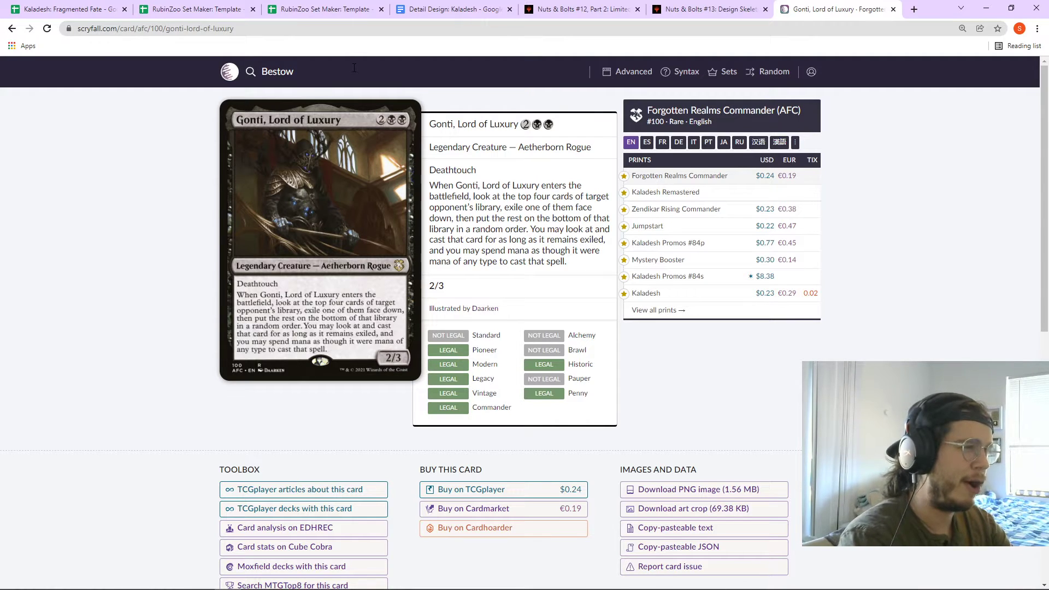
pyautogui.press('Return')
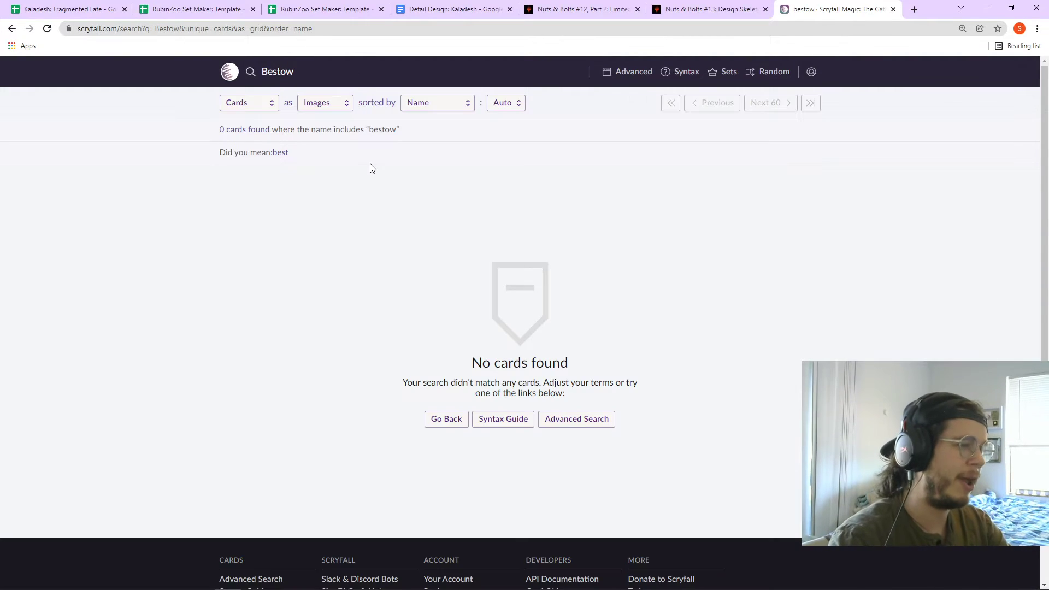
# - Go back through the browser history to the Scryfall Advanced Search form
pyautogui.hotkey('alt', 'Left')
pyautogui.hotkey('alt', 'Left')
pyautogui.hotkey('alt', 'Left')
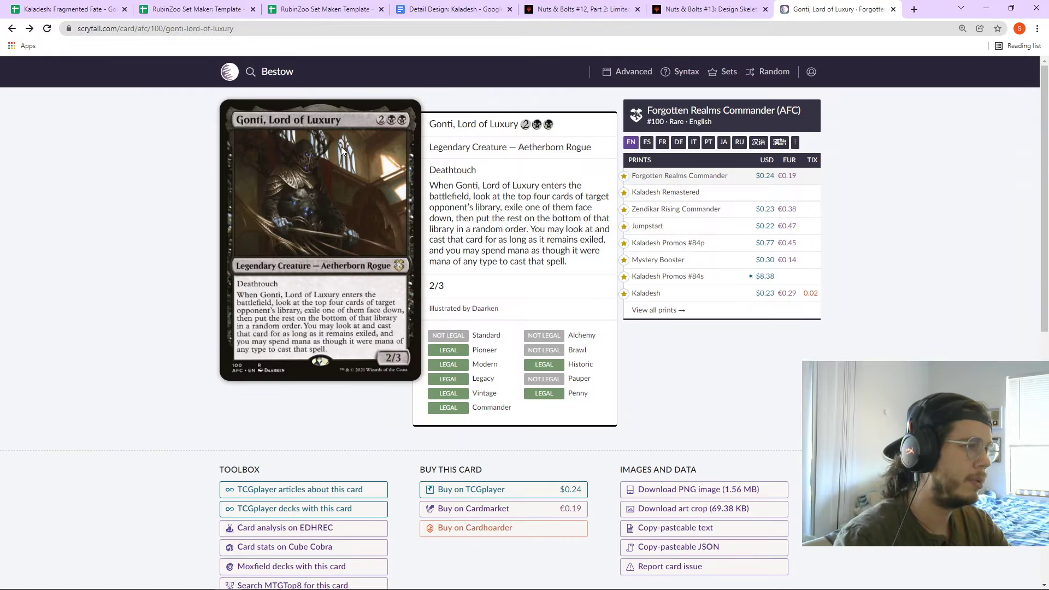
pyautogui.hotkey('alt', 'Left')
pyautogui.hotkey('alt', 'Left')
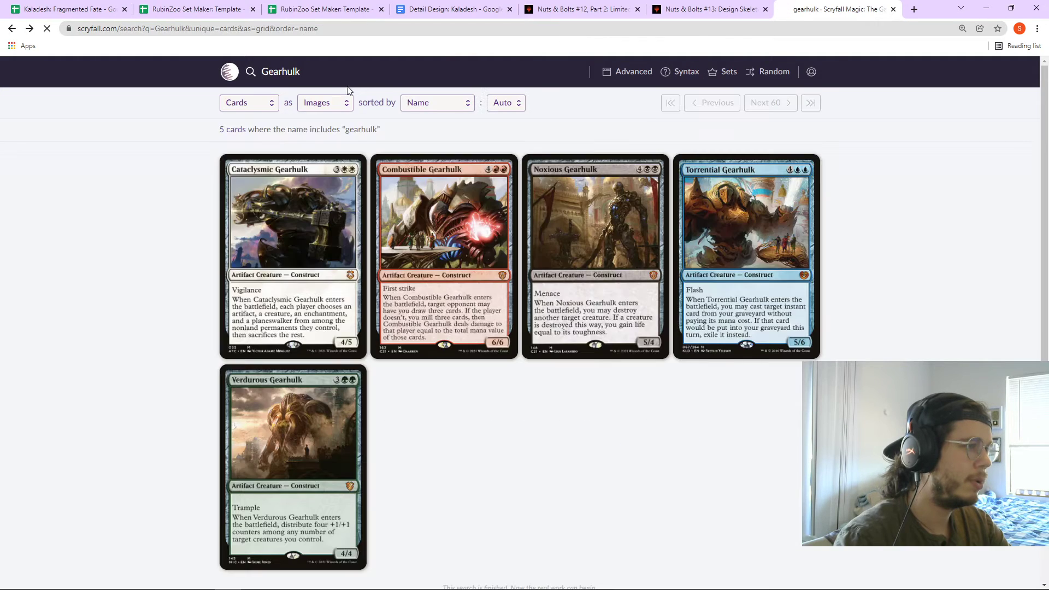
pyautogui.hotkey('alt', 'Left')
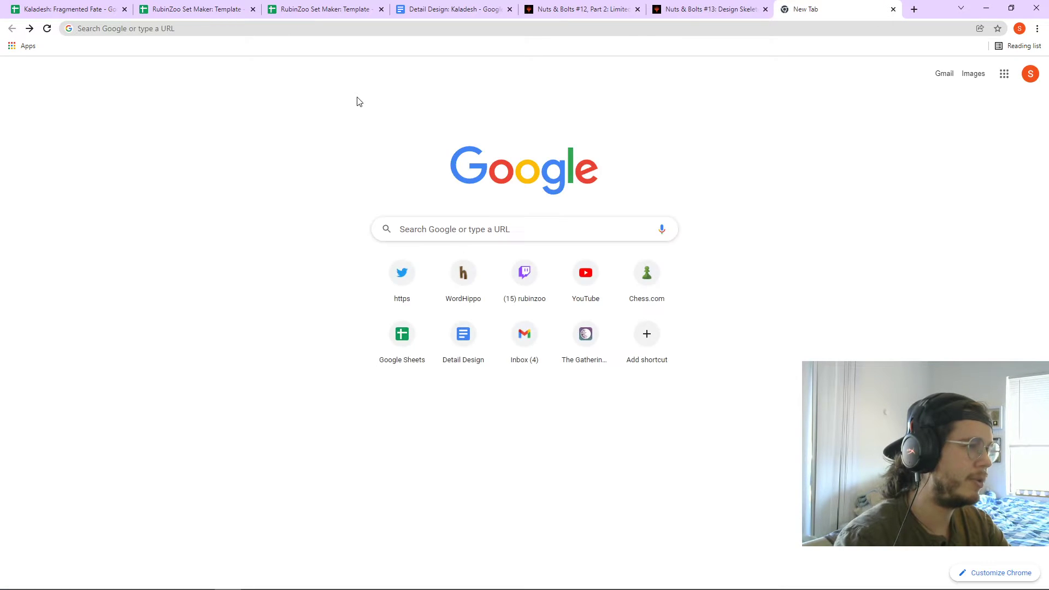
pyautogui.hotkey('alt', 'Right')
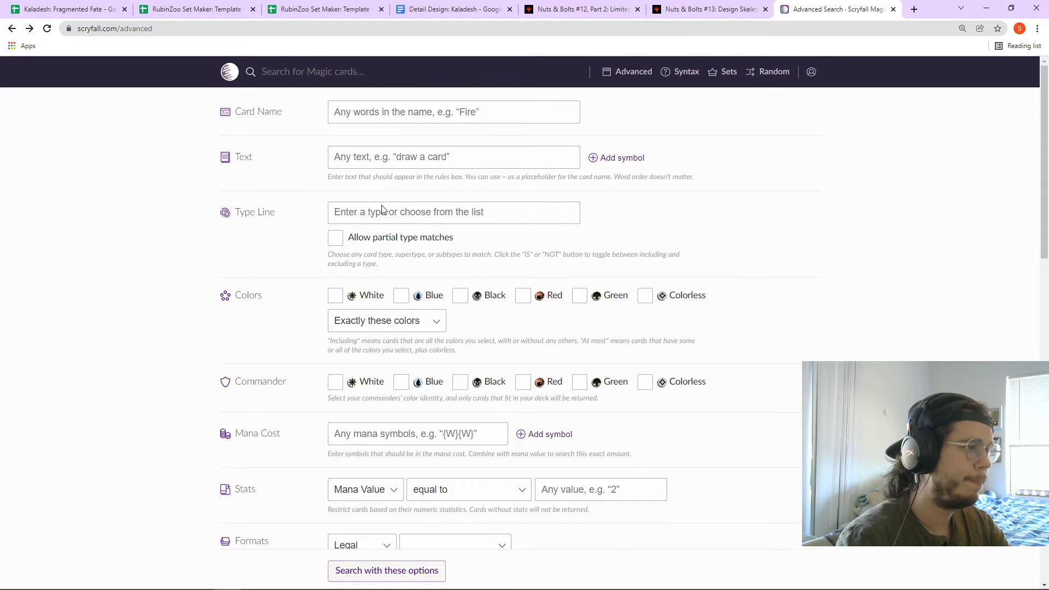
# - Enter Bestow in the Text field, after removing it as a type line filter
pyautogui.click(376, 211)
pyautogui.write('Bestow')
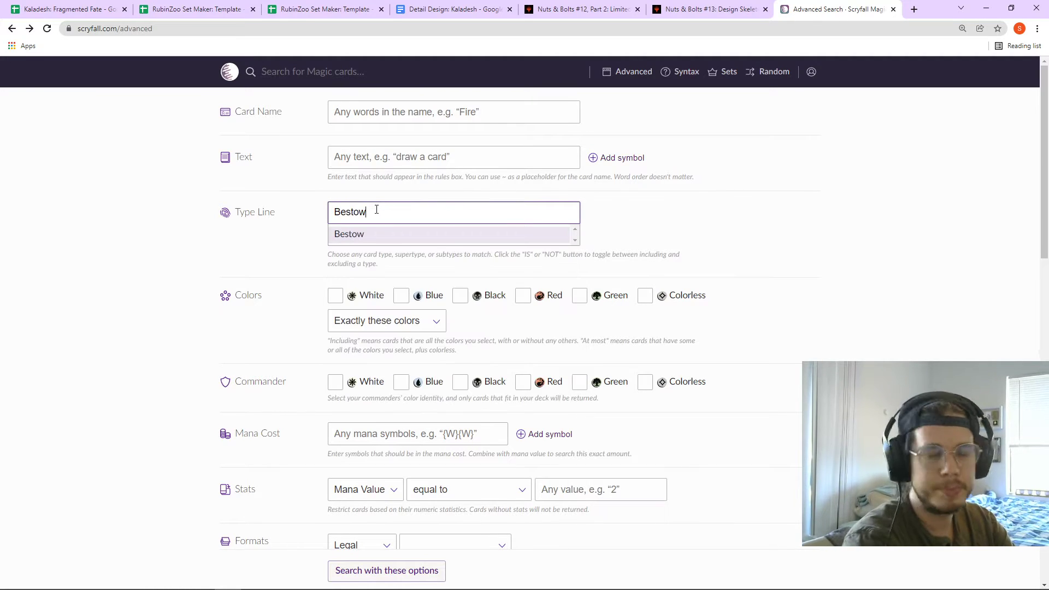
pyautogui.press('Return')
pyautogui.click(340, 211)
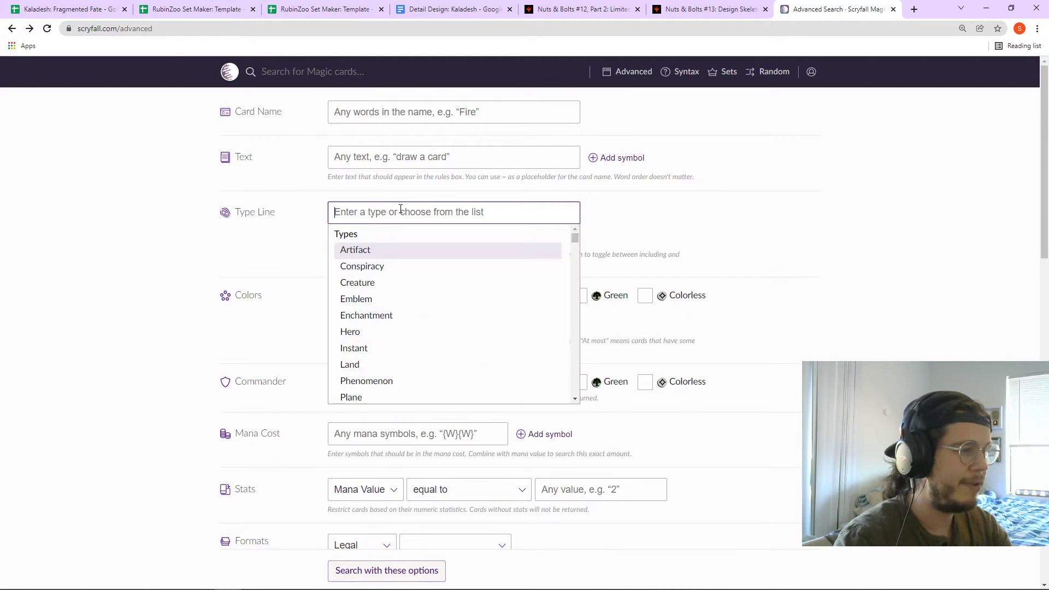
pyautogui.press('Escape')
pyautogui.click(380, 161)
pyautogui.write('Bestow')
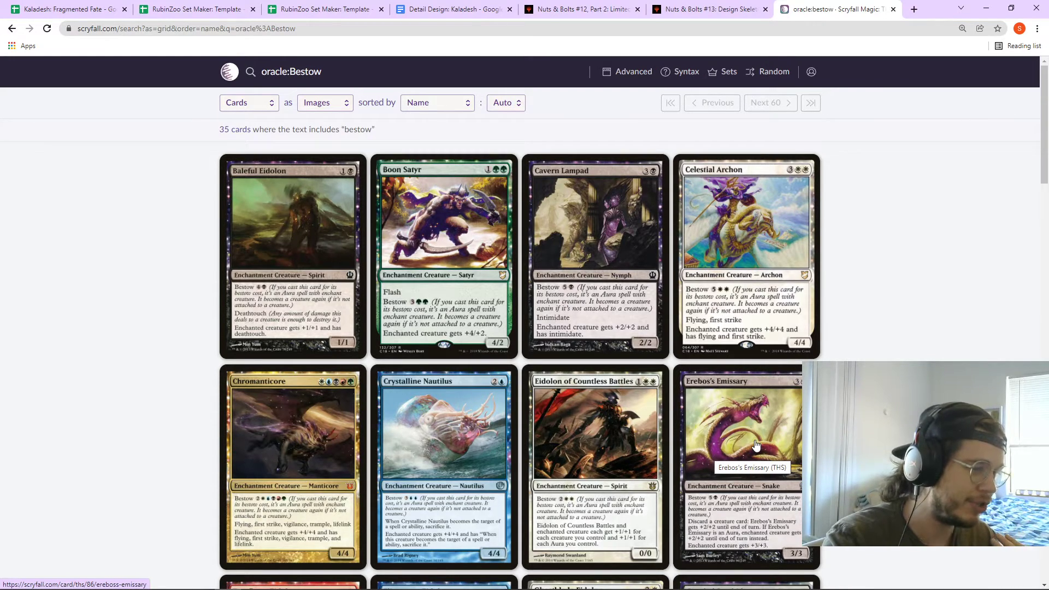
pyautogui.scroll(-1, 755, 445)
pyautogui.scroll(-5, 756, 445)
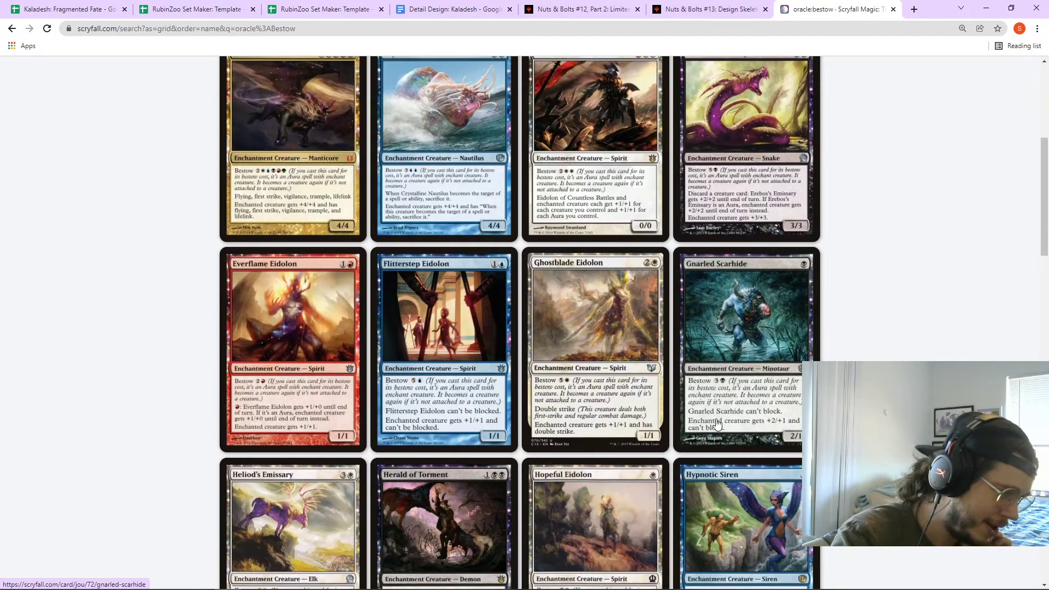
pyautogui.scroll(5, 717, 424)
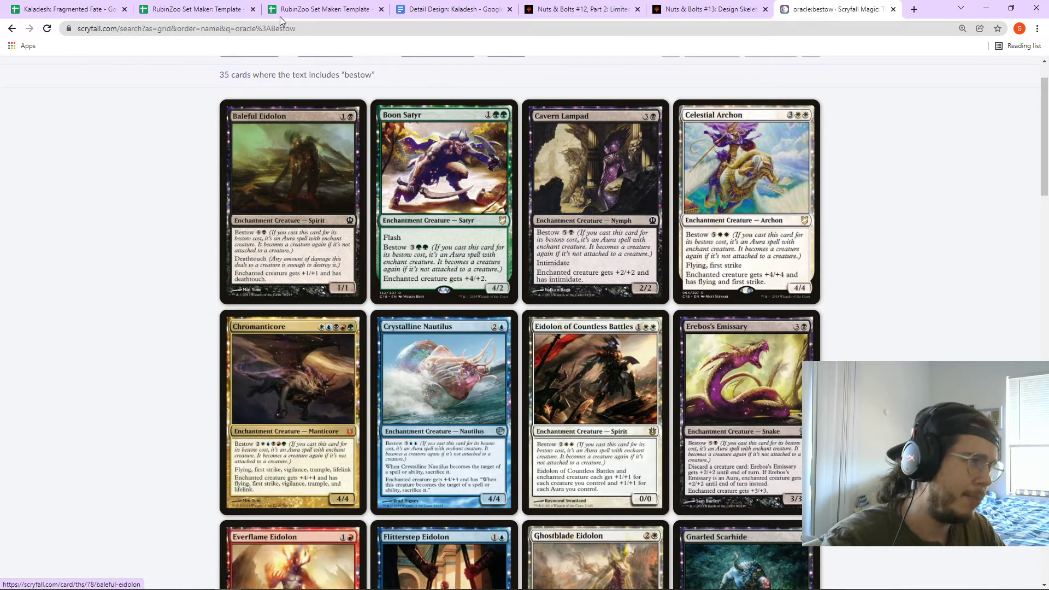
pyautogui.click(234, 8)
pyautogui.click(327, 10)
pyautogui.click(80, 4)
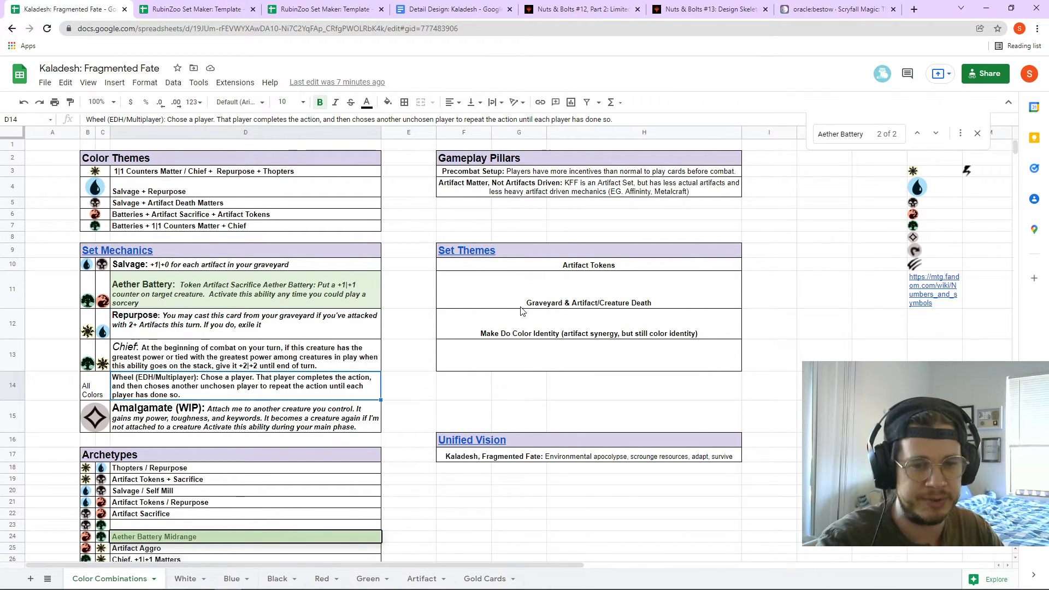
pyautogui.click(836, 9)
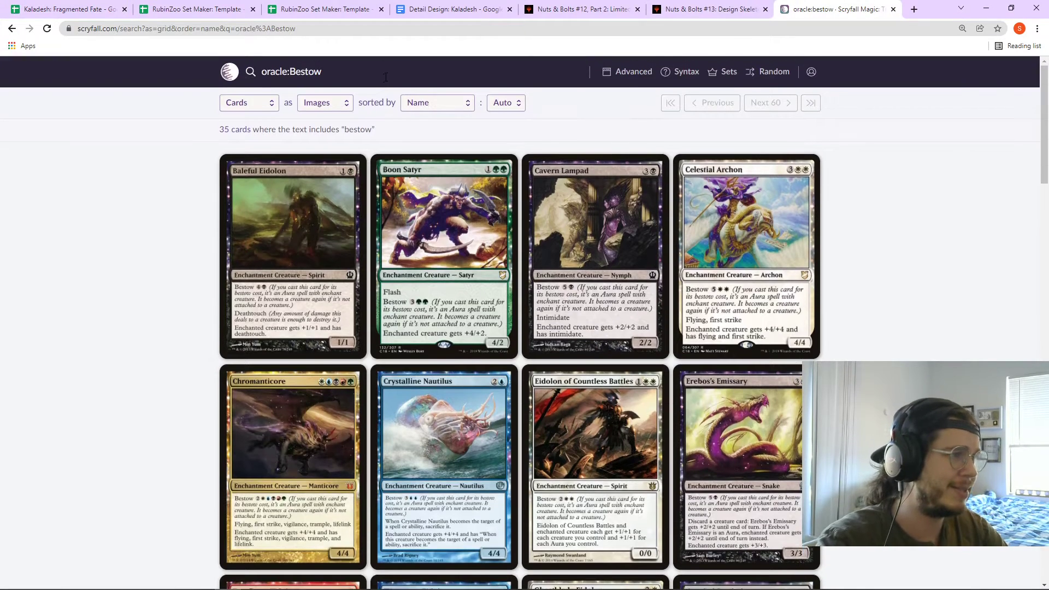
pyautogui.click(385, 77)
# - Replace Bestow in the query with Veglicle and run the search
pyautogui.click(344, 73)
pyautogui.moveTo(344, 73); pyautogui.dragTo(288, 74)
pyautogui.write('Veglicle')
pyautogui.press('Return')
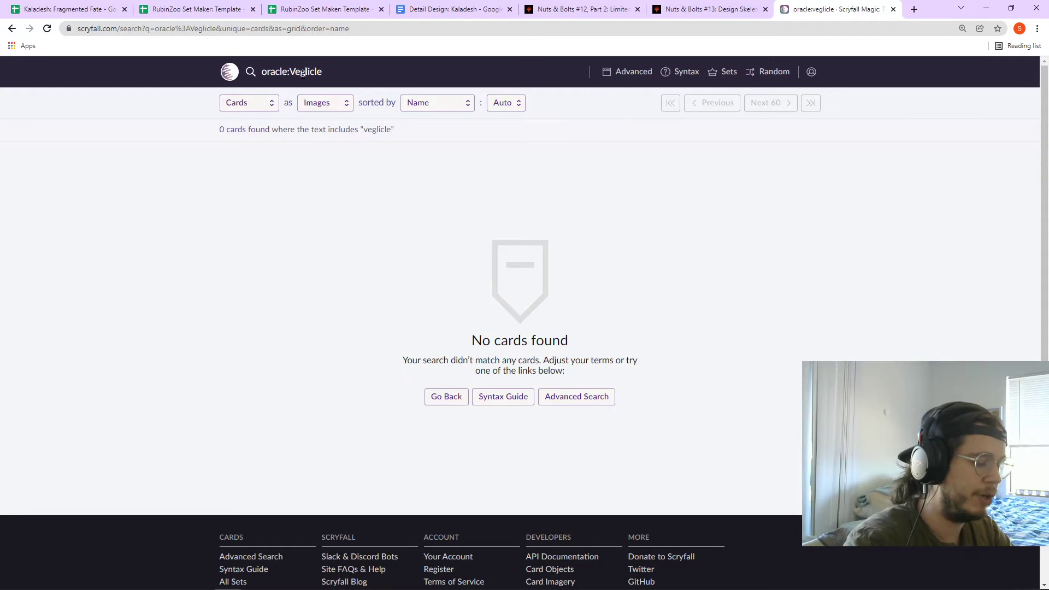
# - Correct the typo so the query reads oracle:Vehicle and search again
pyautogui.click(302, 73)
pyautogui.press('BackSpace')
pyautogui.write('hi')
pyautogui.press('Delete')
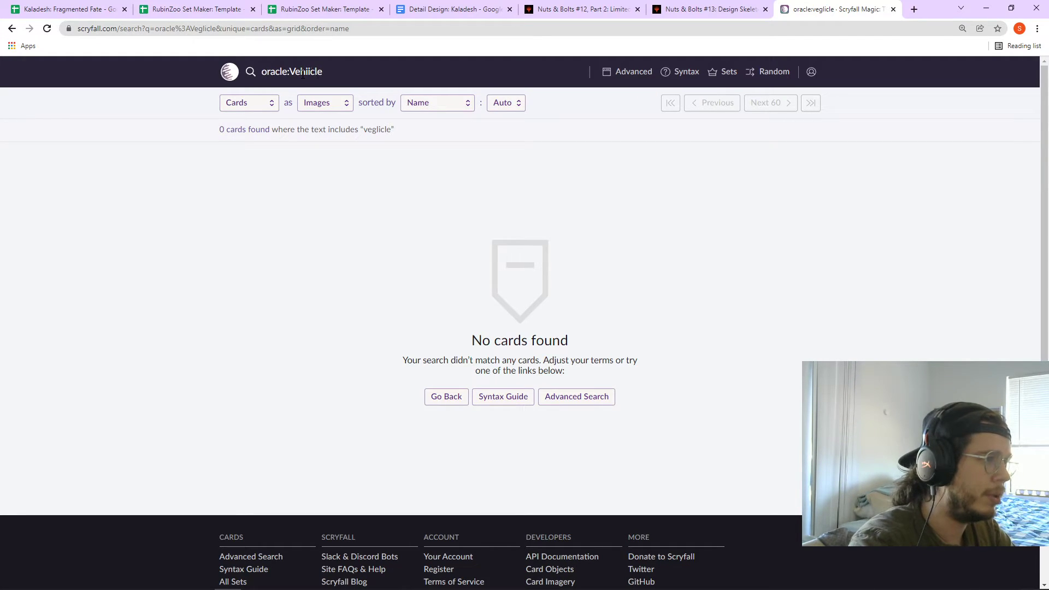
pyautogui.press('Delete')
pyautogui.press('Return')
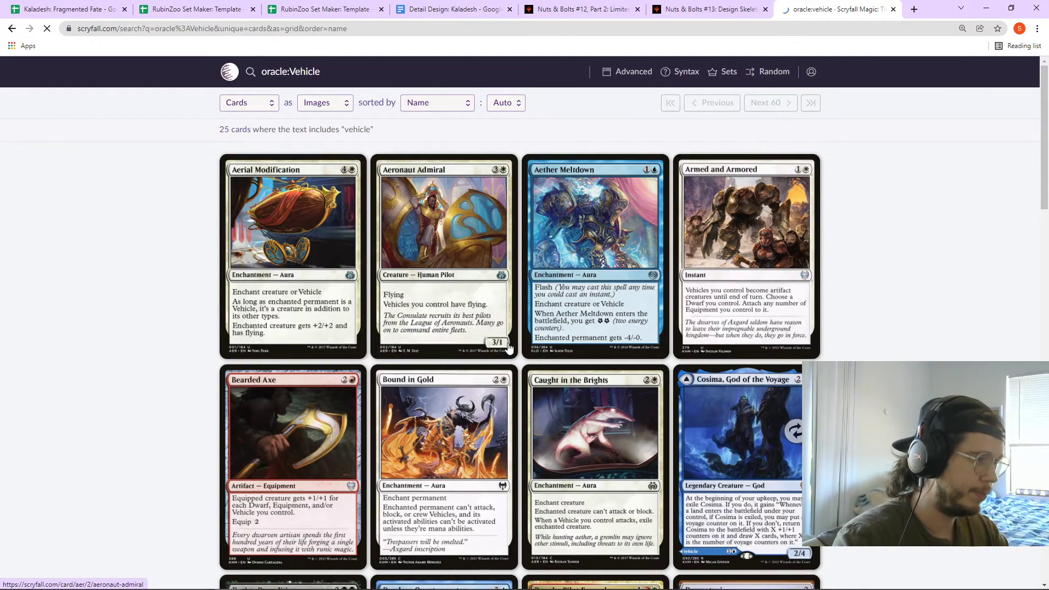
# - Open Peacewalker Colossus from the Vehicle results, after briefly viewing Dermotaxi
pyautogui.scroll(-8, 619, 368)
pyautogui.scroll(2, 732, 365)
pyautogui.click(735, 365)
pyautogui.hotkey('alt', 'Left')
pyautogui.scroll(-3, 472, 416)
pyautogui.scroll(-7, 472, 416)
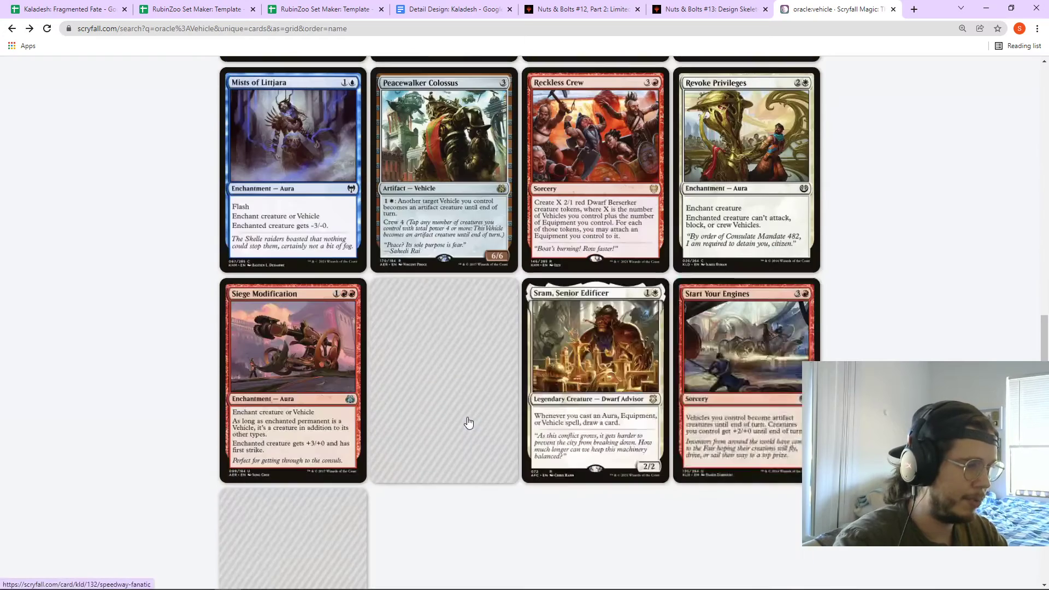
pyautogui.click(475, 246)
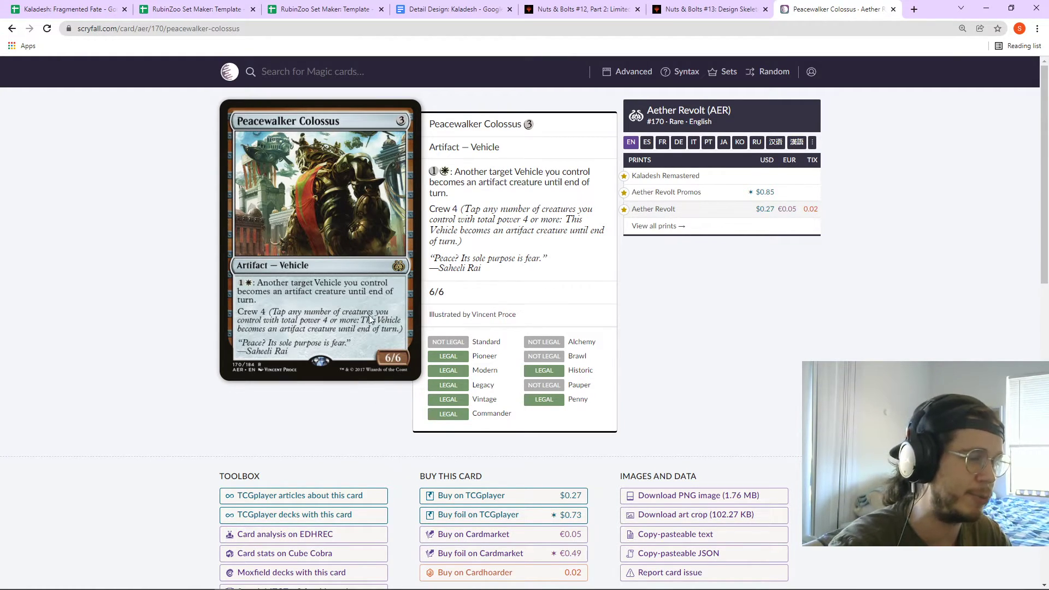
# - Return to the Kaladesh: Fragmented Fate spreadsheet and select the Amalgamate mechanic in D15
pyautogui.click(317, 6)
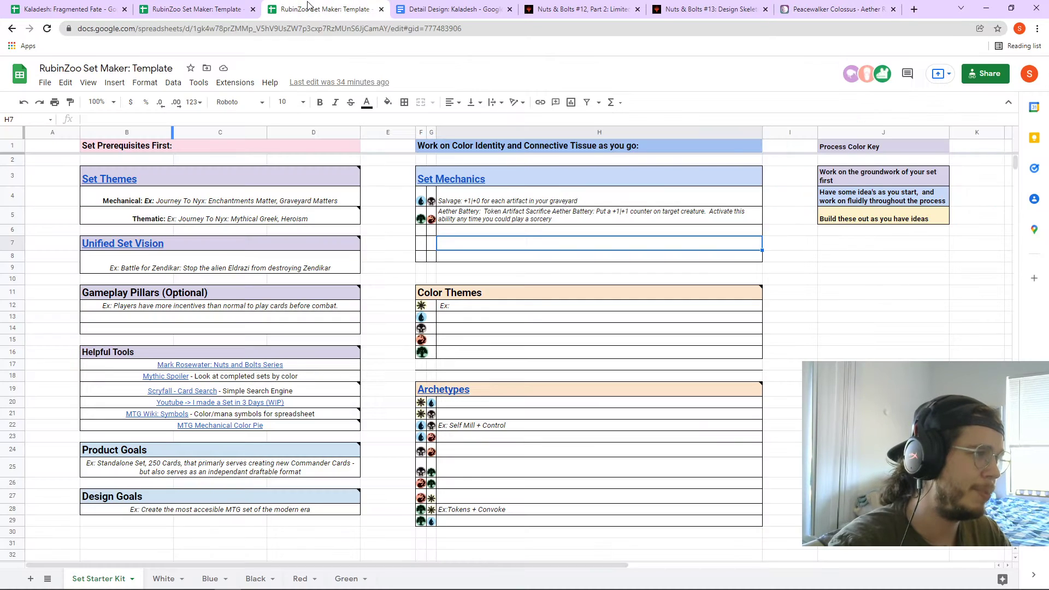
pyautogui.click(216, 6)
pyautogui.click(110, 8)
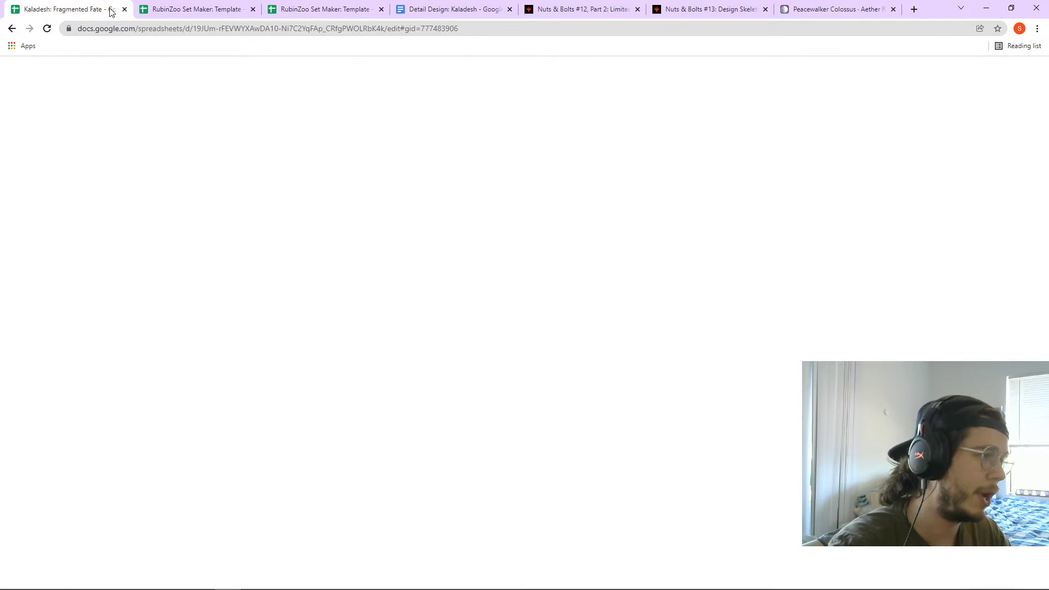
pyautogui.click(196, 412)
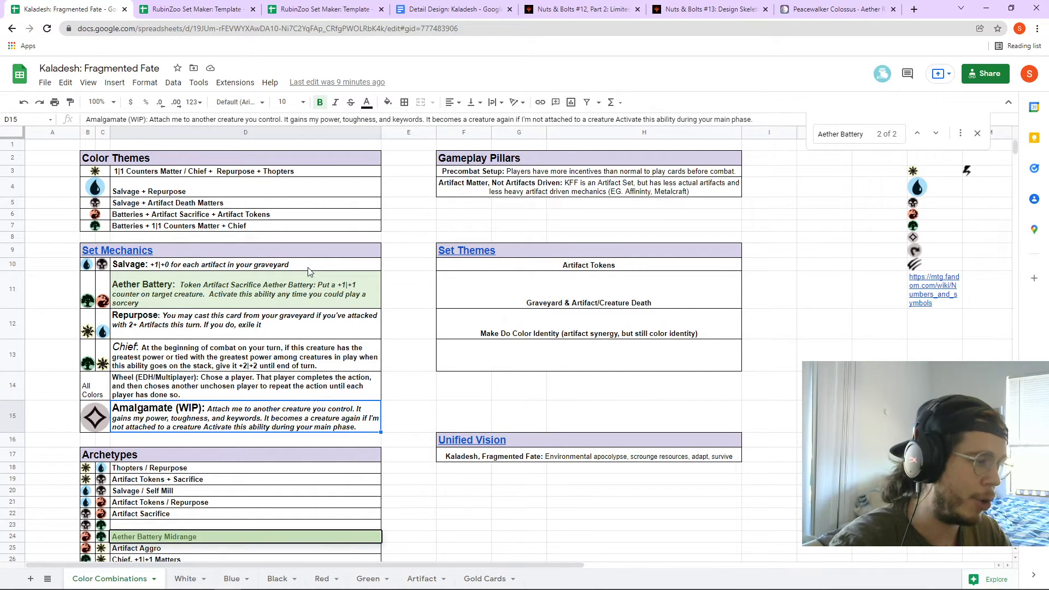
pyautogui.scroll(-1, 309, 272)
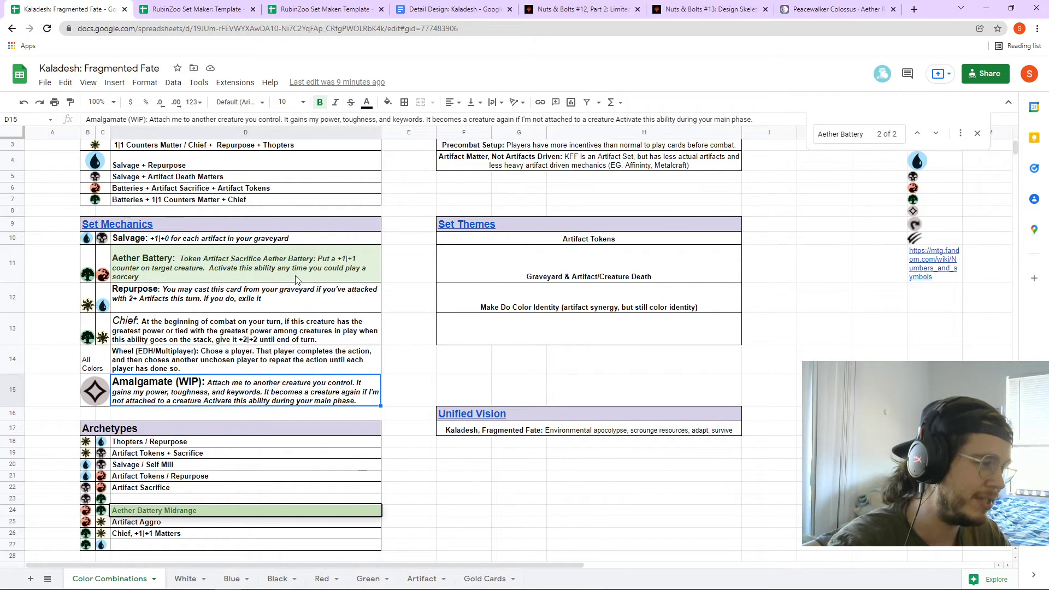
# - On the Artifact sheet, check Hill Giant Amalgamate's rules text and 3|3 power/toughness
pyautogui.click(422, 577)
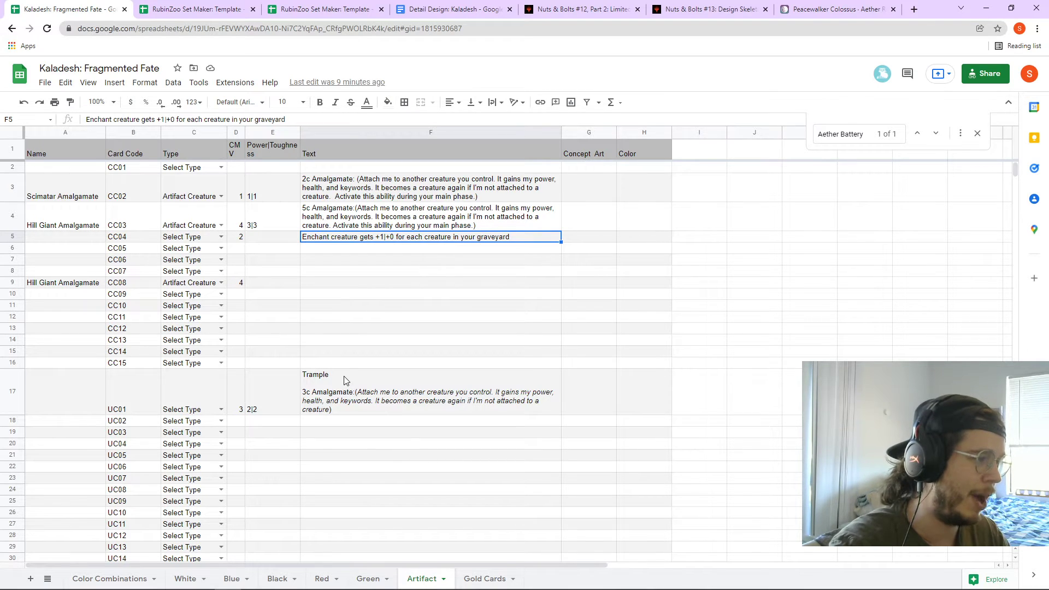
pyautogui.click(385, 229)
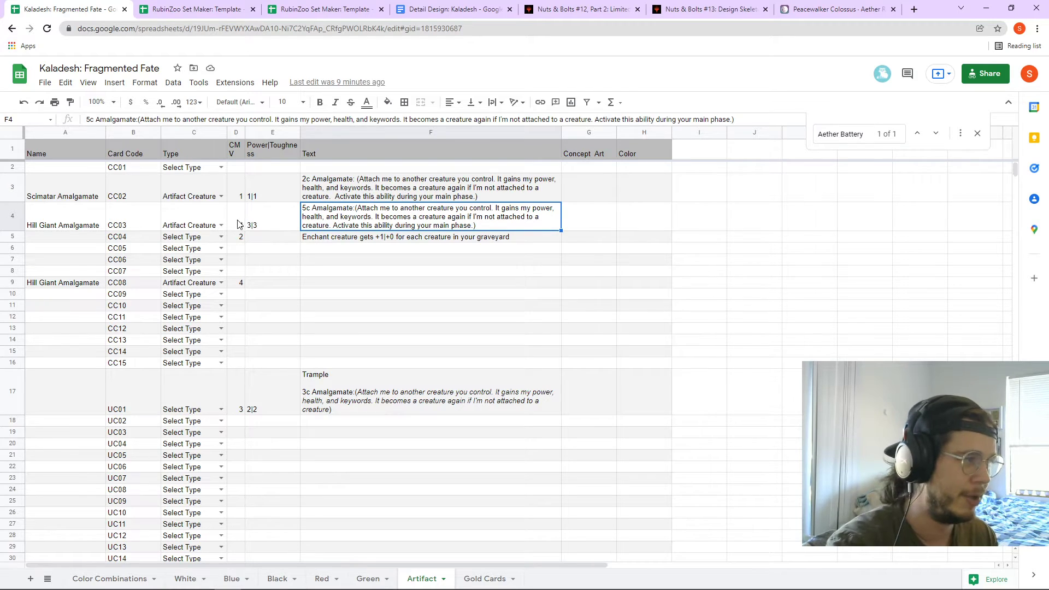
pyautogui.click(266, 227)
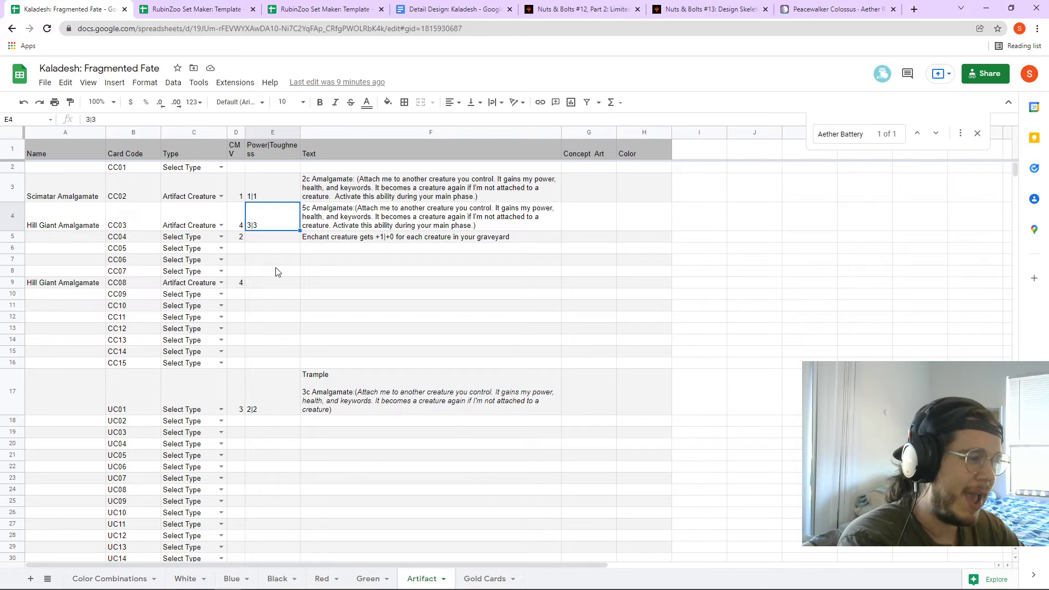
# - Review UC01's Amalgamate text around 'keywords', then return to the Peacewalker Colossus page
pyautogui.doubleClick(383, 391)
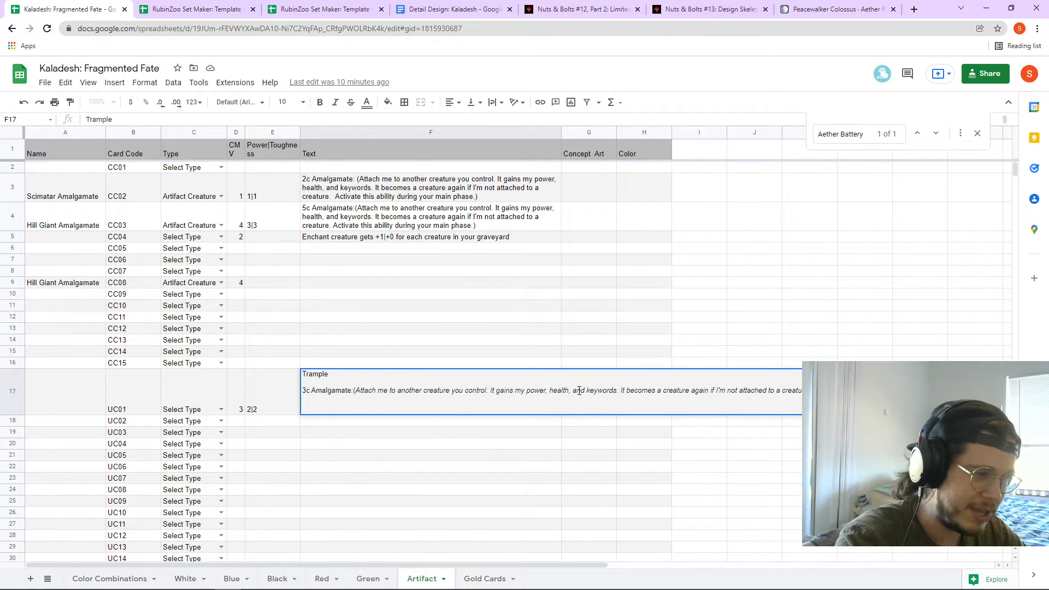
pyautogui.moveTo(586, 391); pyautogui.dragTo(616, 391)
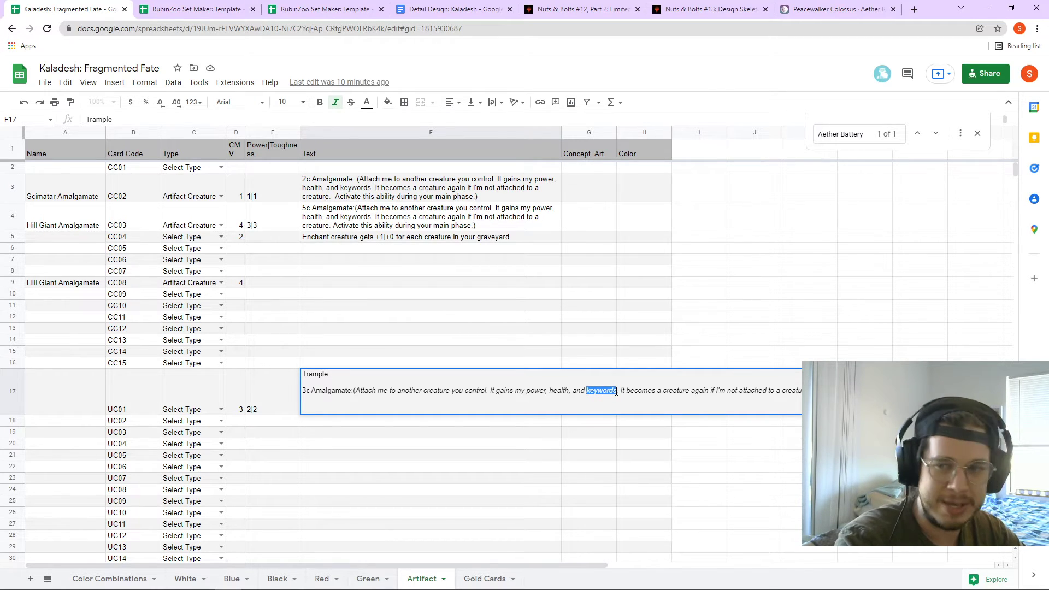
pyautogui.click(615, 404)
pyautogui.click(398, 457)
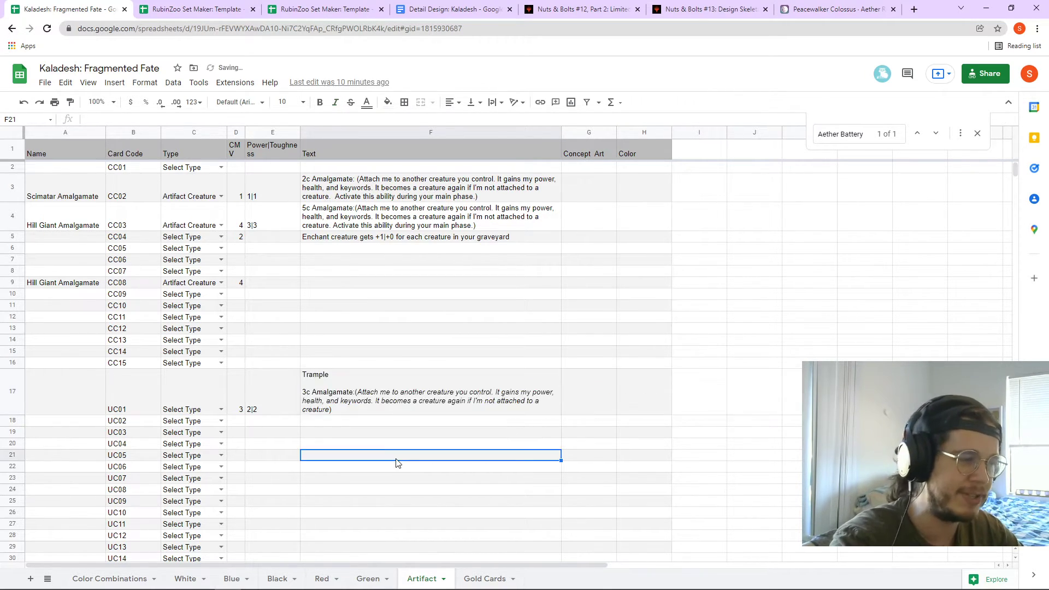
pyautogui.doubleClick(370, 396)
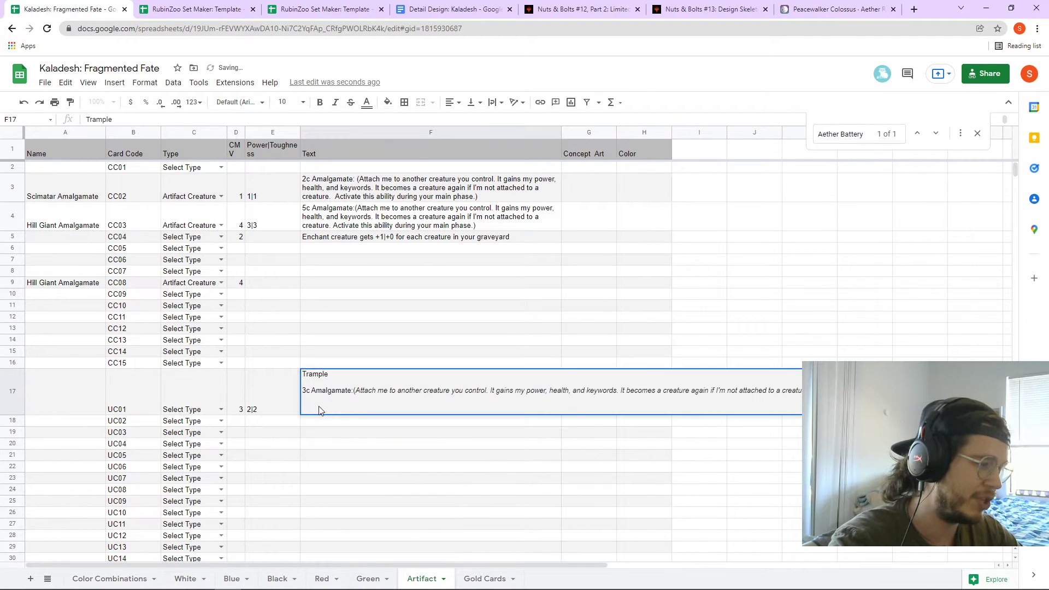
pyautogui.click(264, 410)
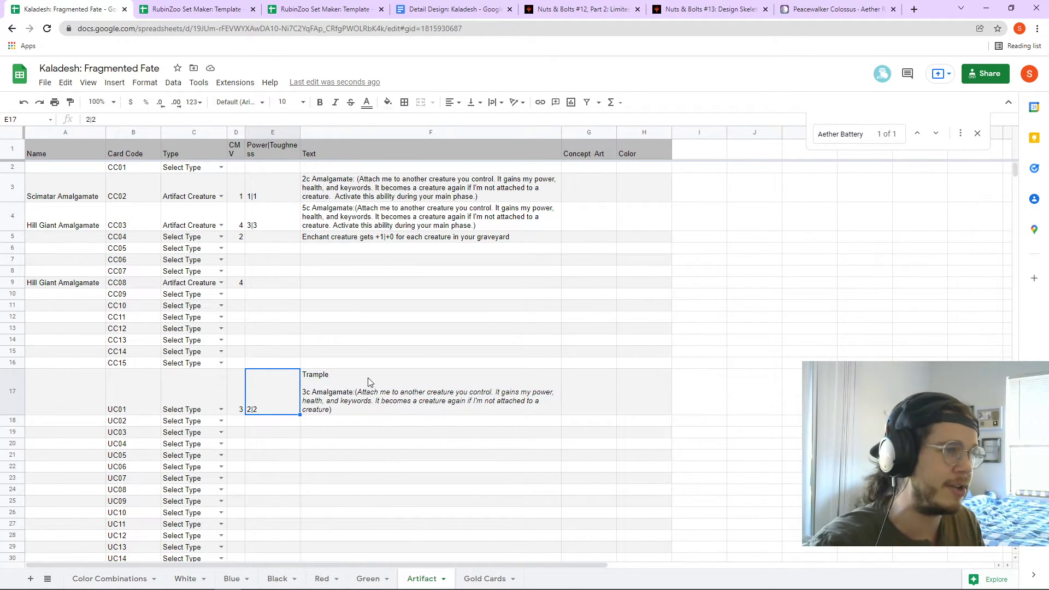
pyautogui.click(807, 12)
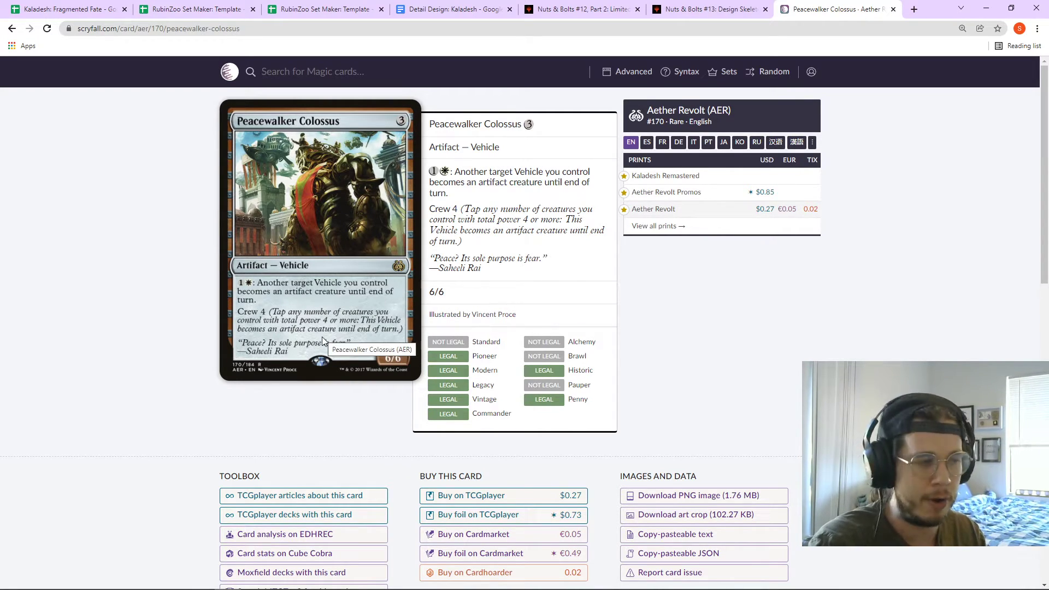
# - Return to the Kaladesh: Fragmented Fate spreadsheet's Color Combinations sheet
pyautogui.click(454, 8)
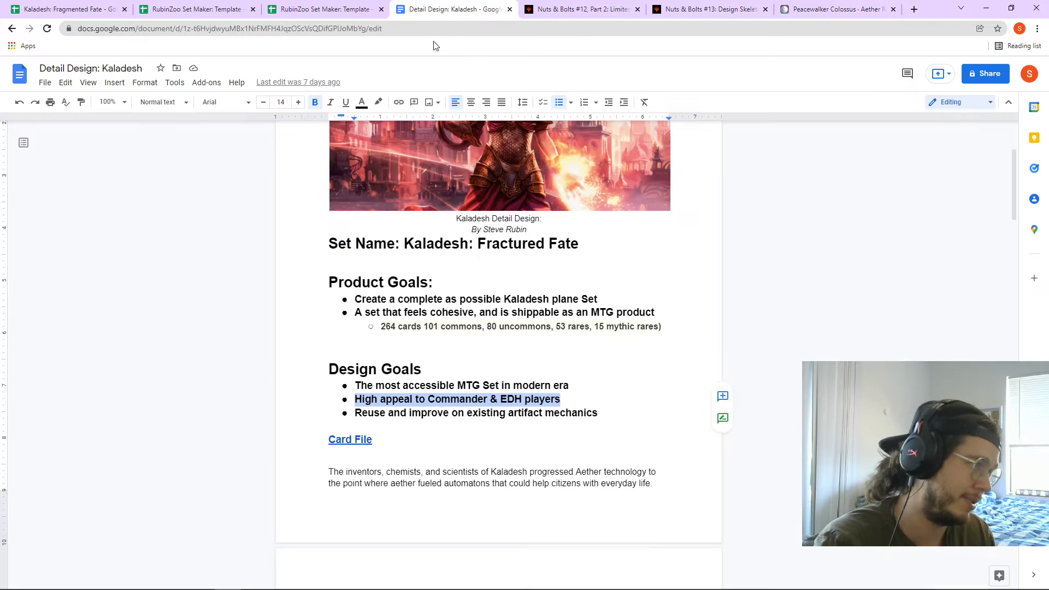
pyautogui.click(322, 9)
pyautogui.click(212, 7)
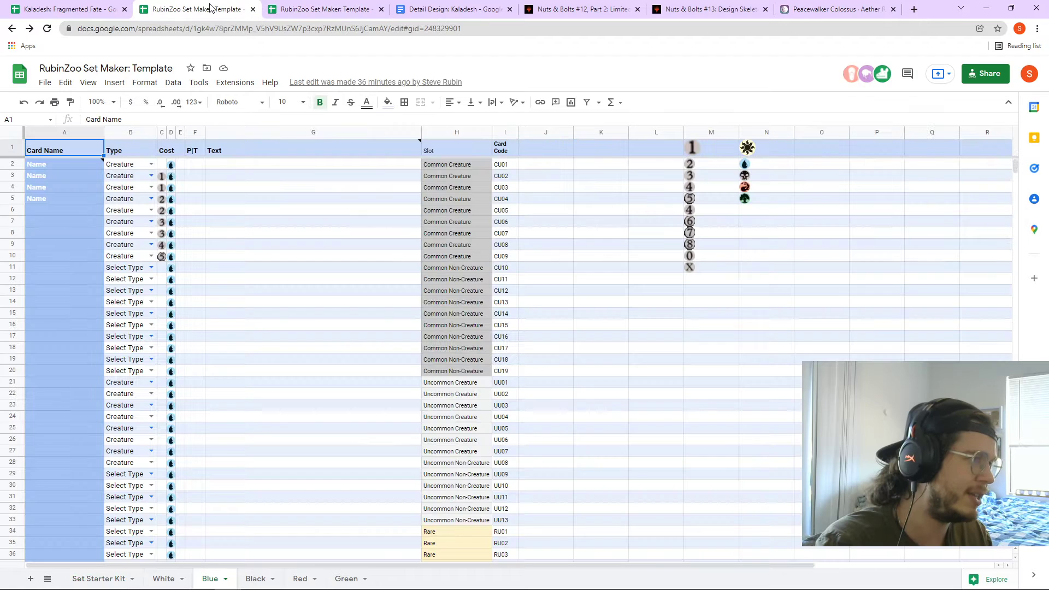
pyautogui.click(117, 6)
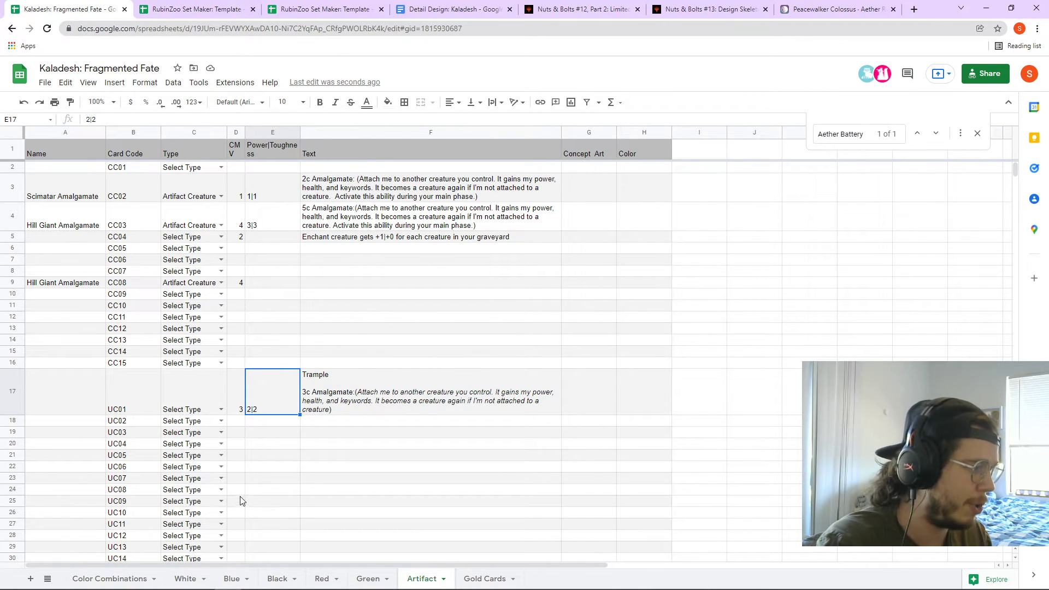
pyautogui.click(133, 580)
# - Review the ending of D15's Amalgamate text, 'Activate this ability during'
pyautogui.doubleClick(266, 389)
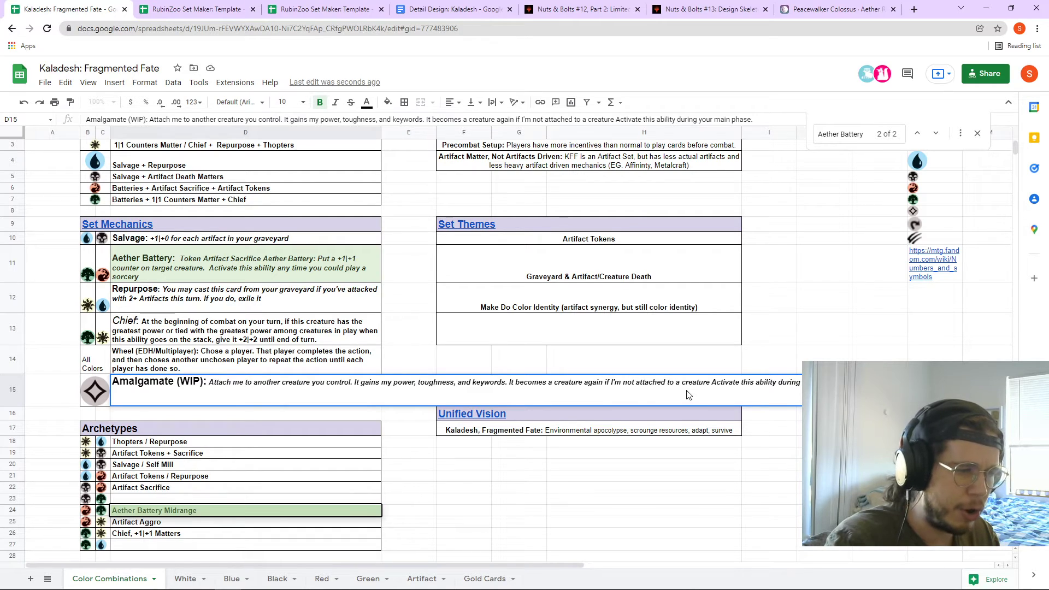
pyautogui.moveTo(652, 384); pyautogui.dragTo(819, 385)
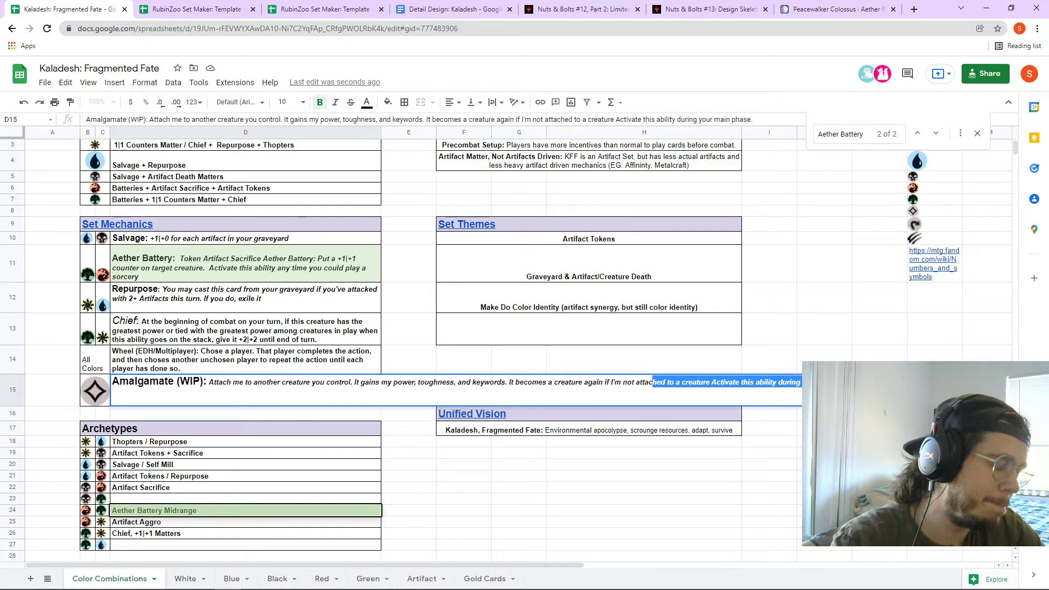
pyautogui.click(655, 503)
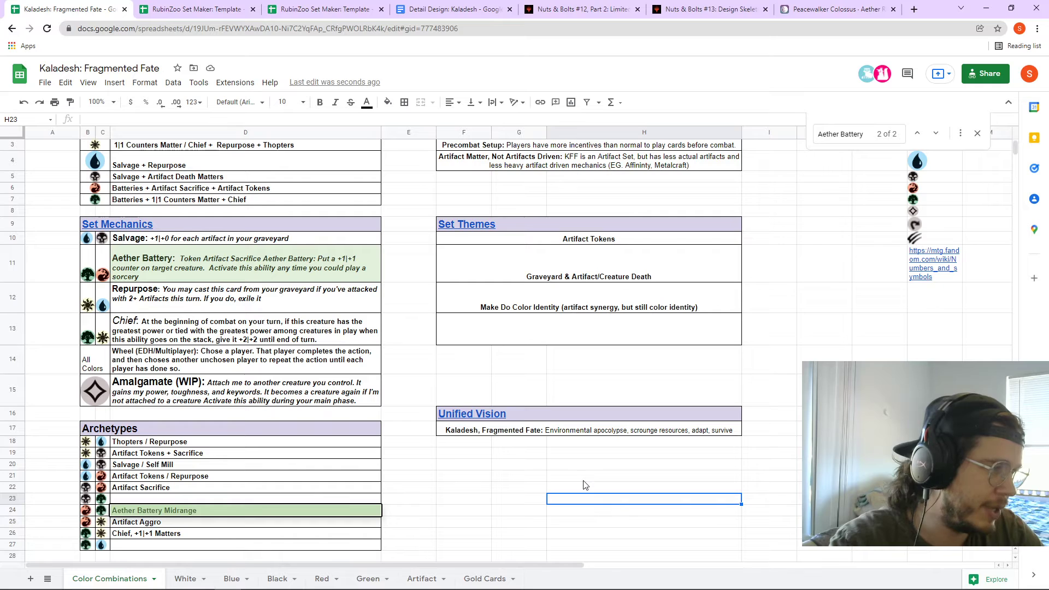
pyautogui.doubleClick(349, 392)
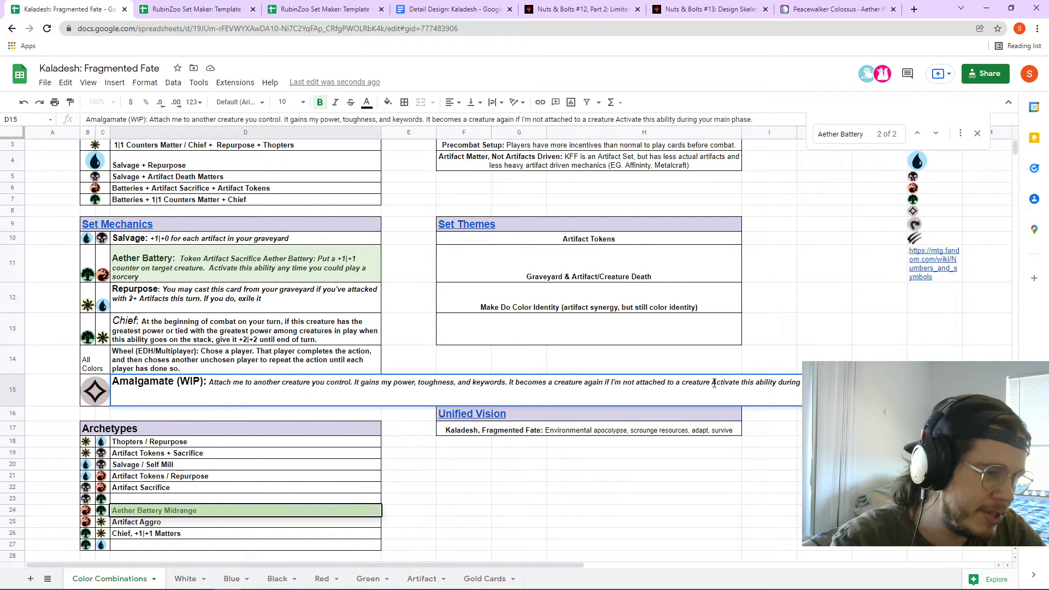
pyautogui.moveTo(711, 382); pyautogui.dragTo(813, 383)
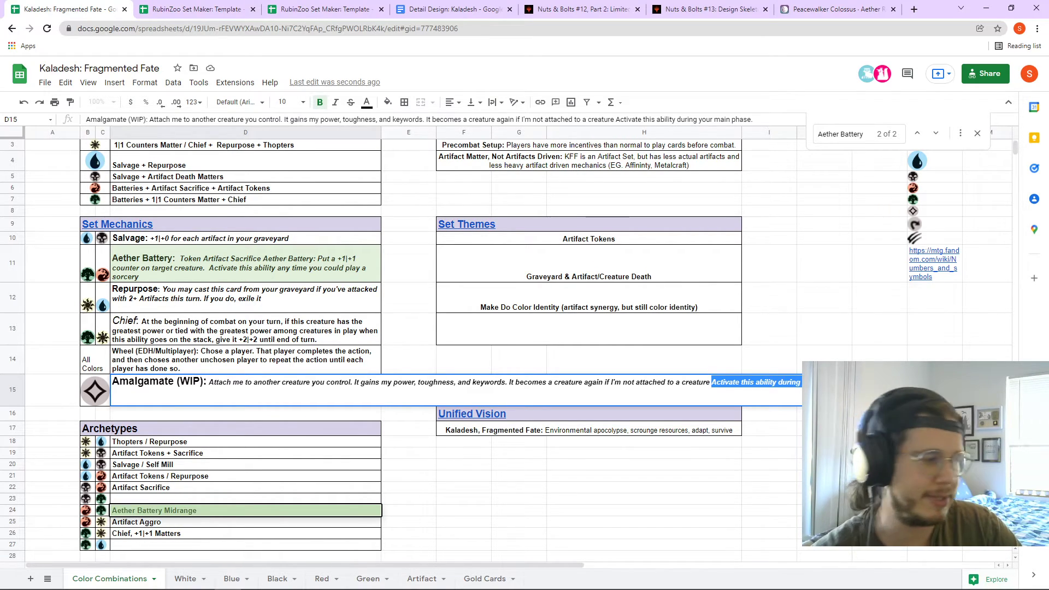
# - Compare with Defiant Salvager's main-phase activation sentence in the Black sheet's H5
pyautogui.click(327, 578)
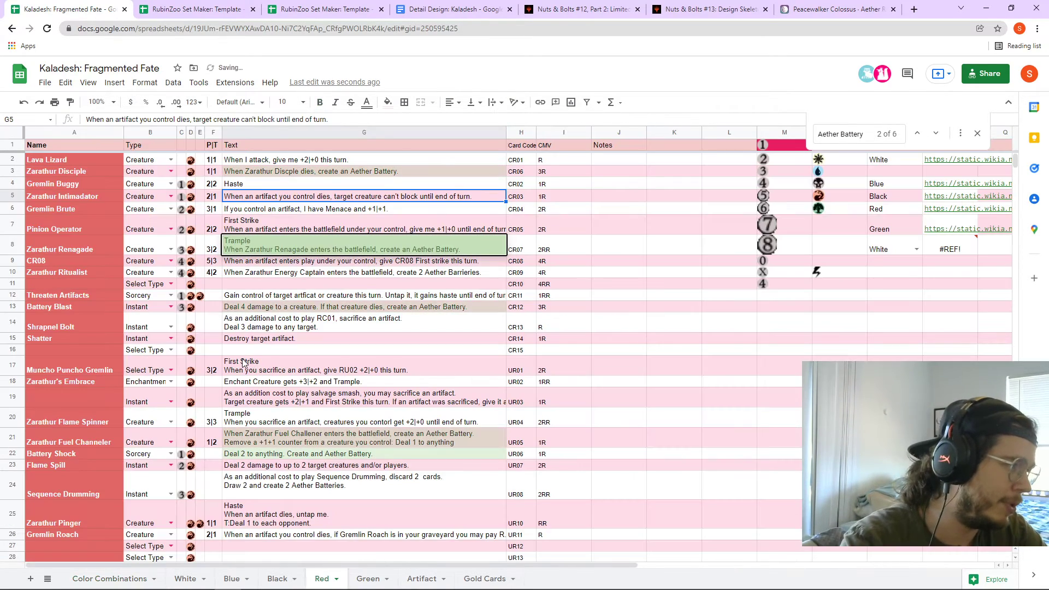
pyautogui.hotkey('ctrl', 'pagedown')
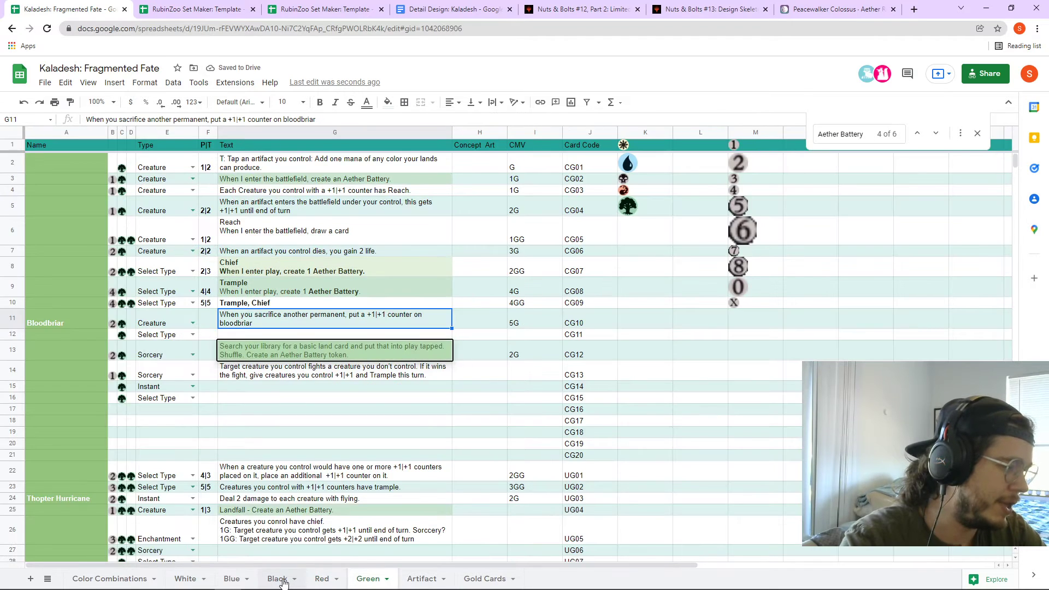
pyautogui.click(277, 578)
pyautogui.doubleClick(356, 215)
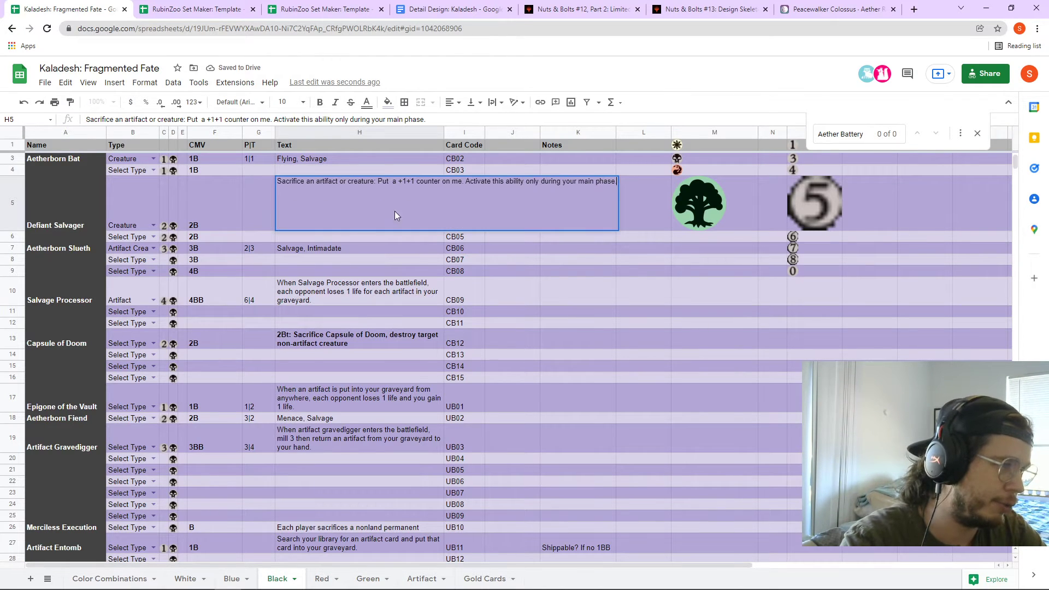
pyautogui.moveTo(376, 180); pyautogui.dragTo(625, 185)
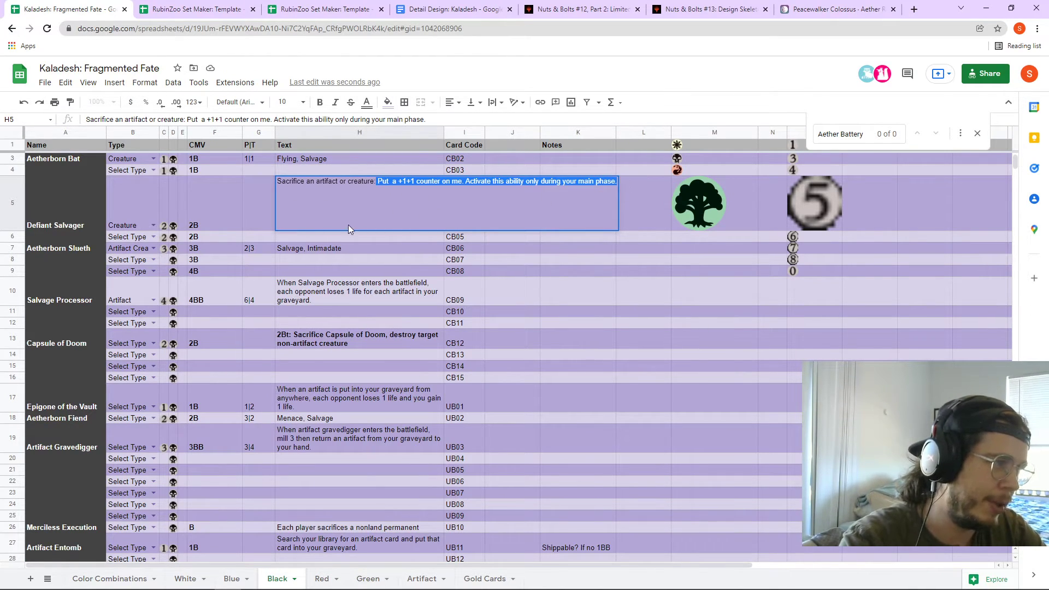
pyautogui.moveTo(465, 181); pyautogui.dragTo(617, 201)
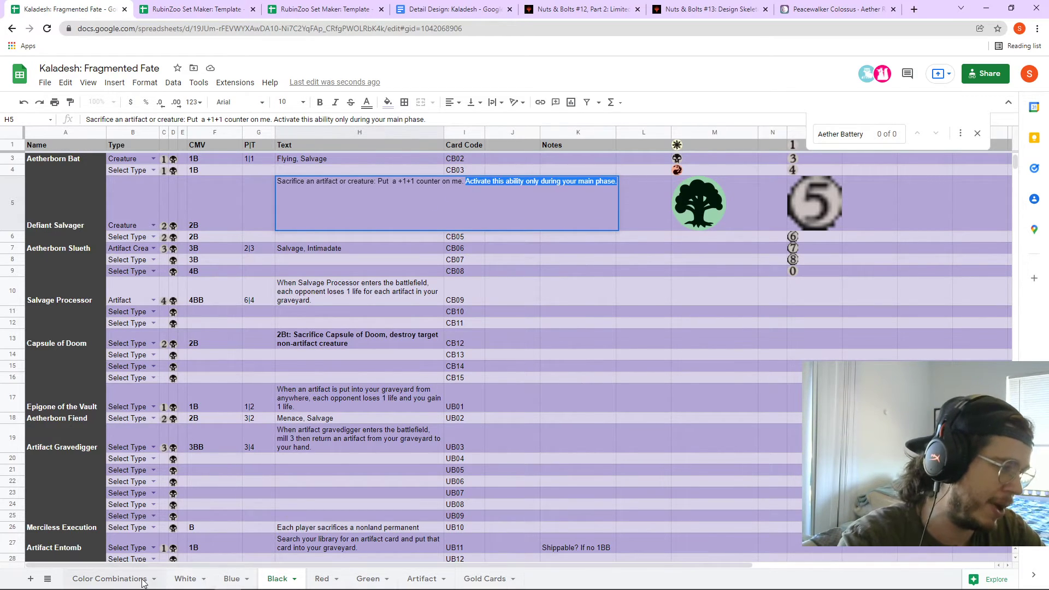
# - Commit the Amalgamate text ending 'Activate this ability during your main phase.'
pyautogui.click(112, 579)
pyautogui.doubleClick(350, 262)
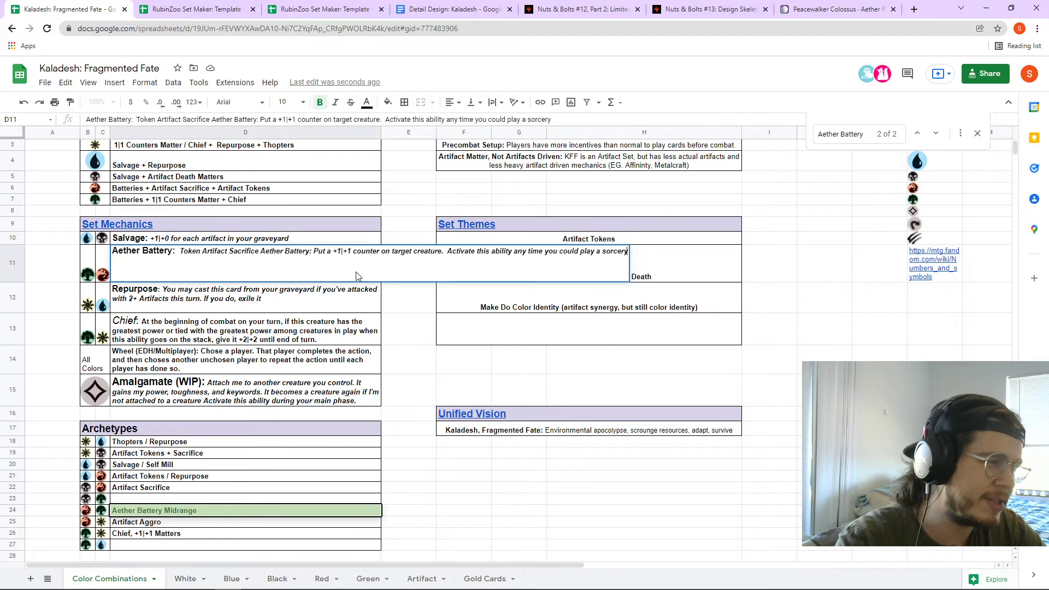
pyautogui.doubleClick(353, 403)
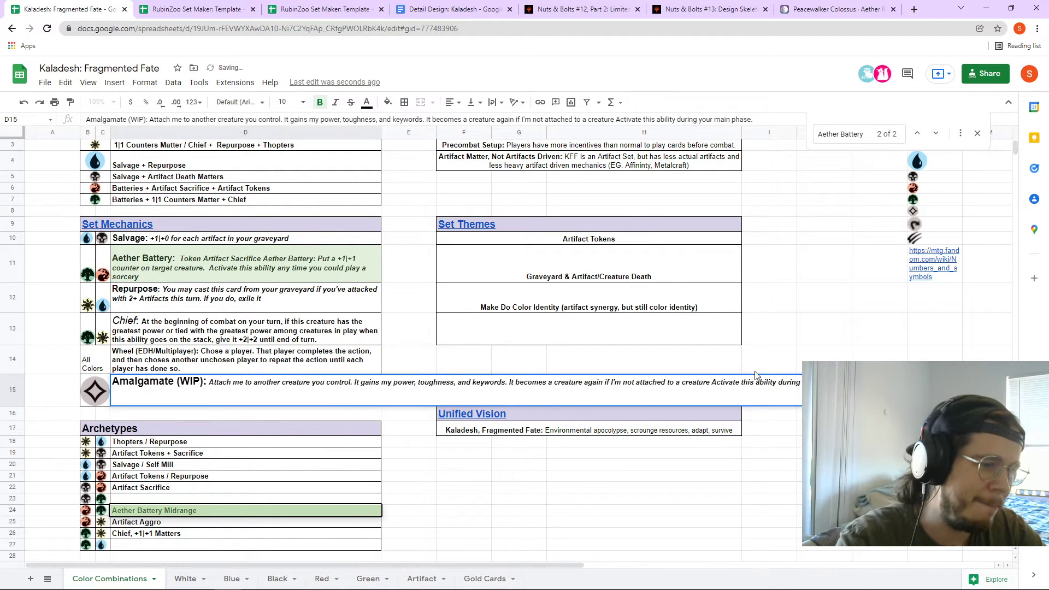
pyautogui.moveTo(712, 382); pyautogui.dragTo(830, 383)
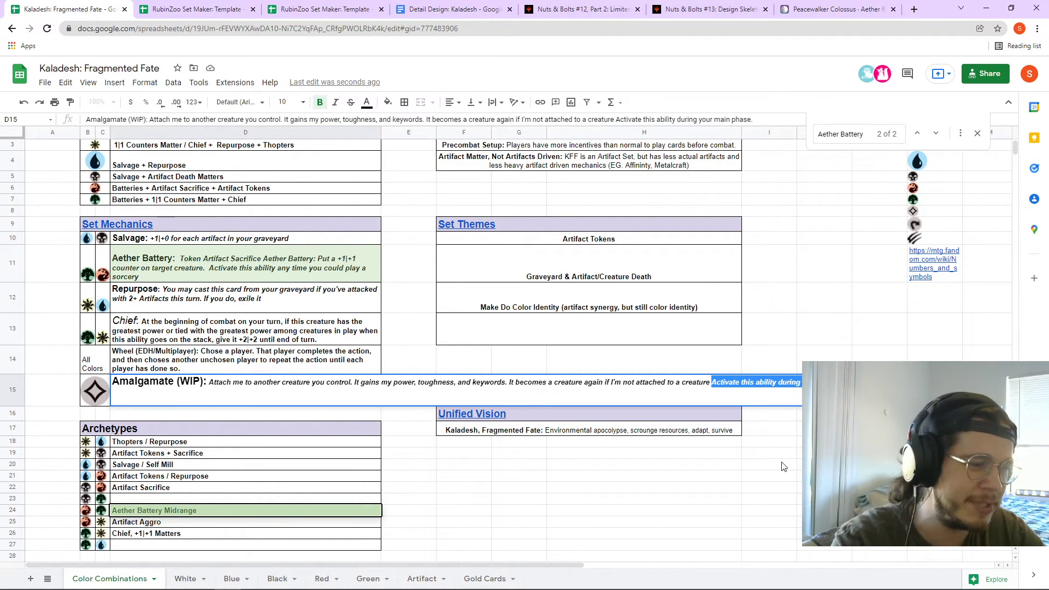
pyautogui.press('Escape')
pyautogui.doubleClick(337, 399)
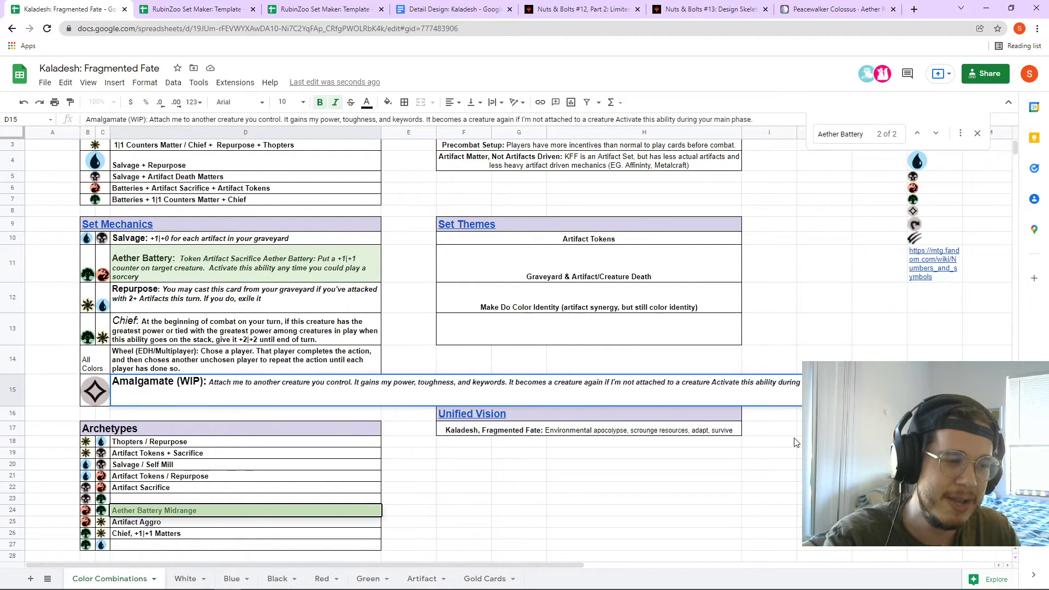
pyautogui.moveTo(712, 382); pyautogui.dragTo(801, 382)
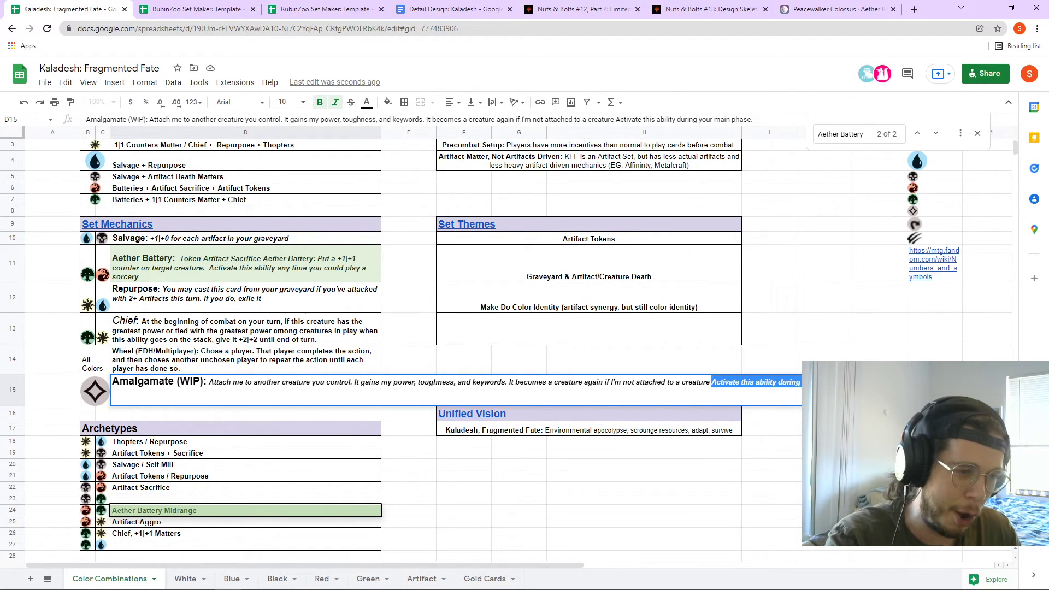
pyautogui.click(813, 476)
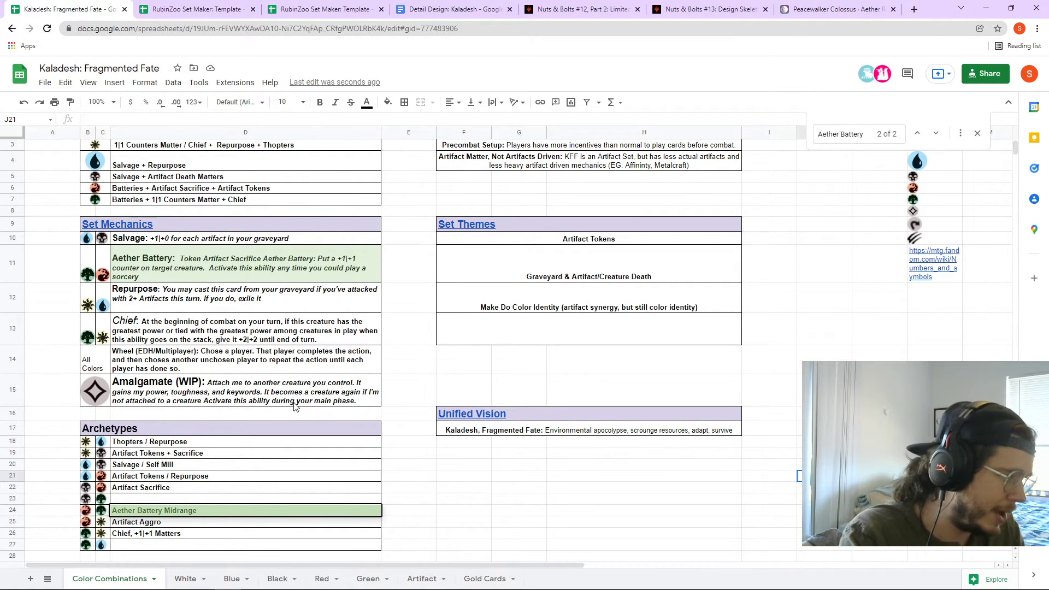
pyautogui.scroll(1, 295, 404)
pyautogui.scroll(-1, 295, 410)
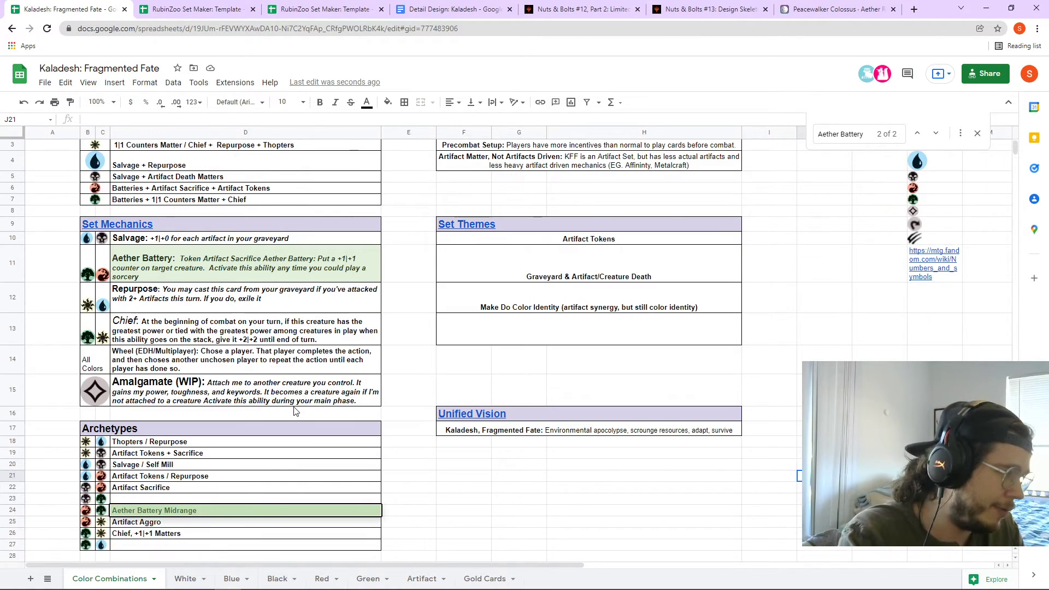
pyautogui.scroll(-1, 295, 409)
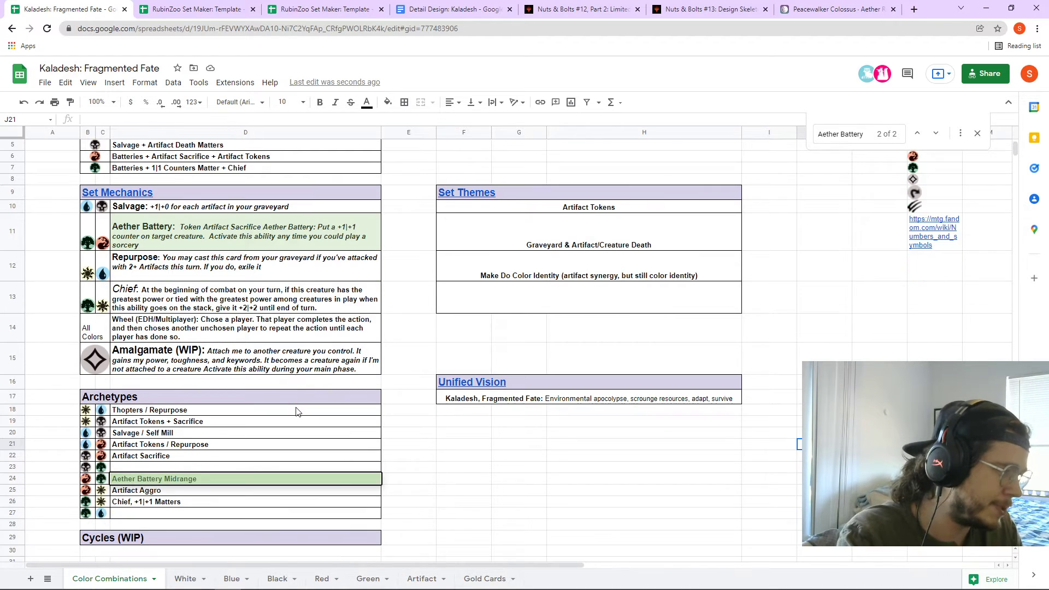
pyautogui.click(218, 420)
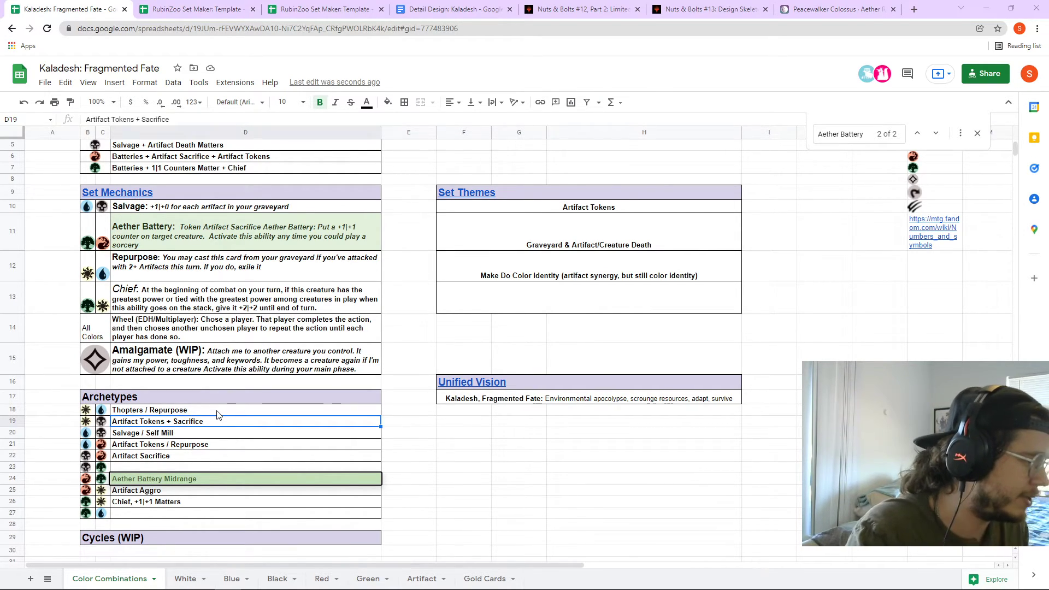
pyautogui.click(192, 436)
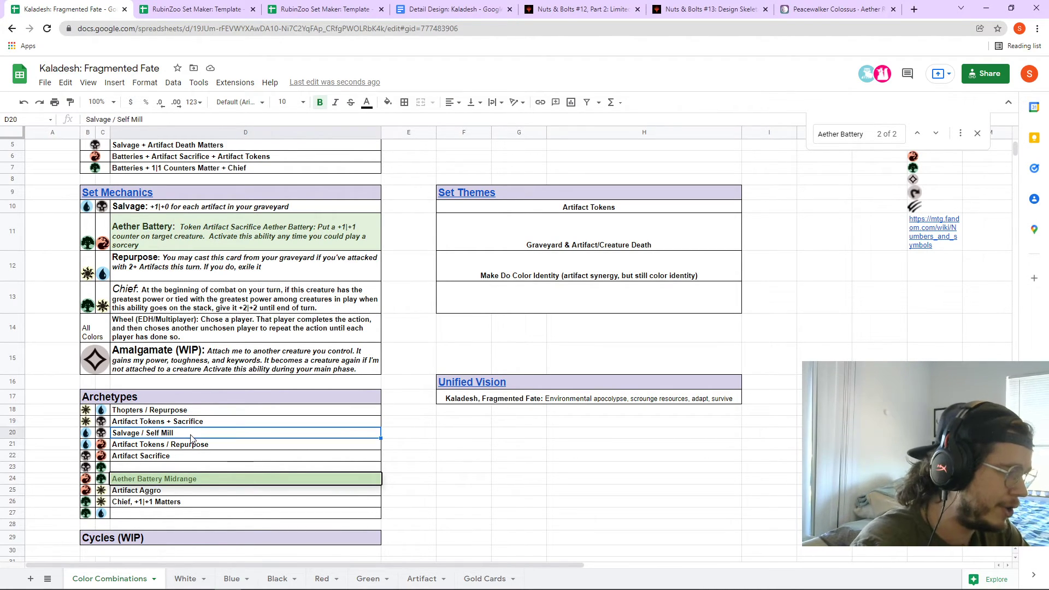
pyautogui.click(214, 447)
pyautogui.click(211, 458)
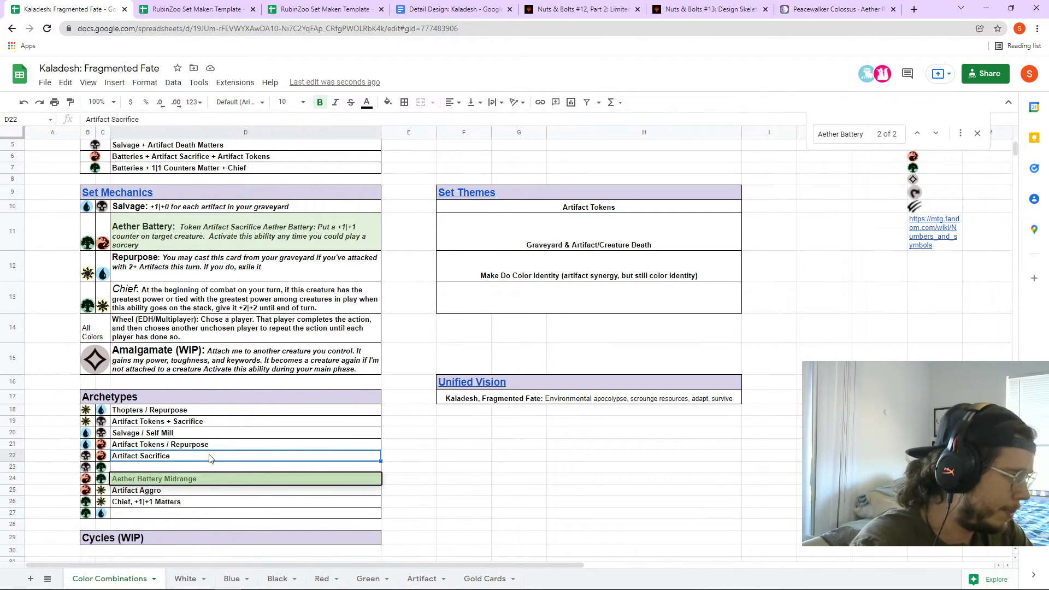
pyautogui.click(222, 447)
pyautogui.click(207, 460)
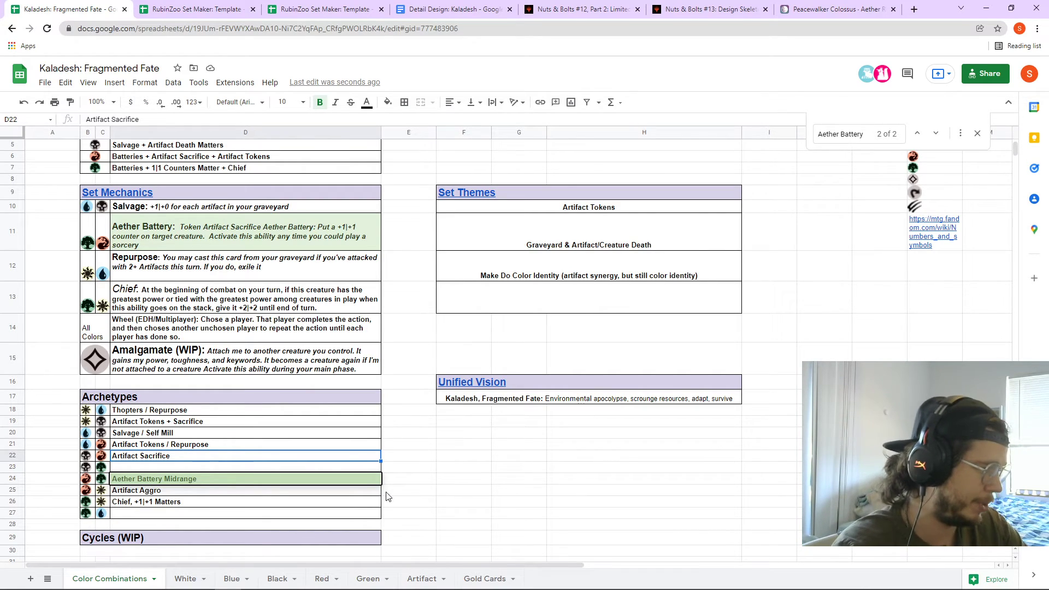
pyautogui.click(202, 483)
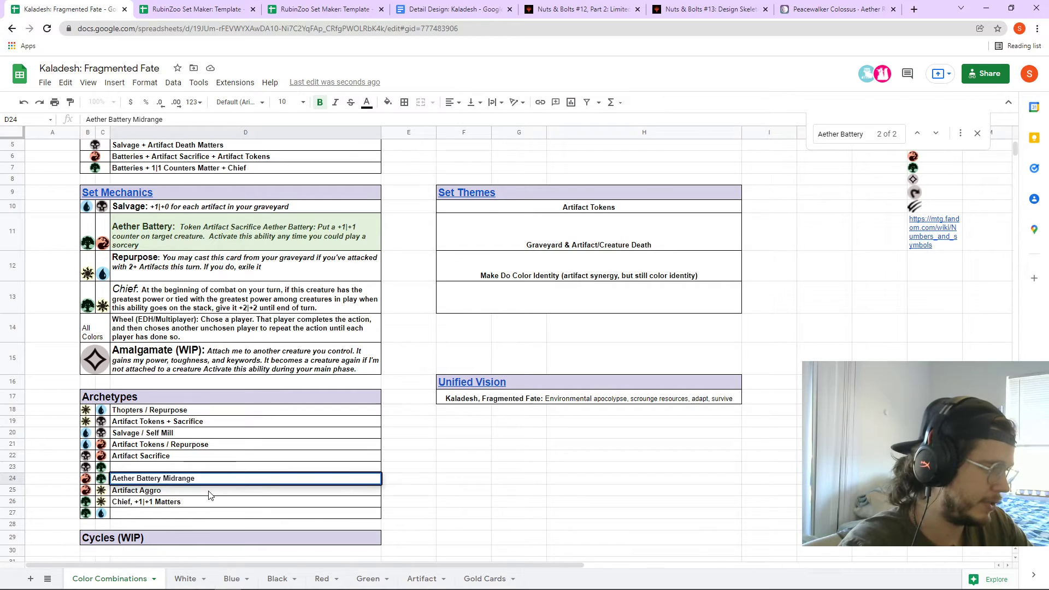
pyautogui.click(209, 492)
pyautogui.click(210, 502)
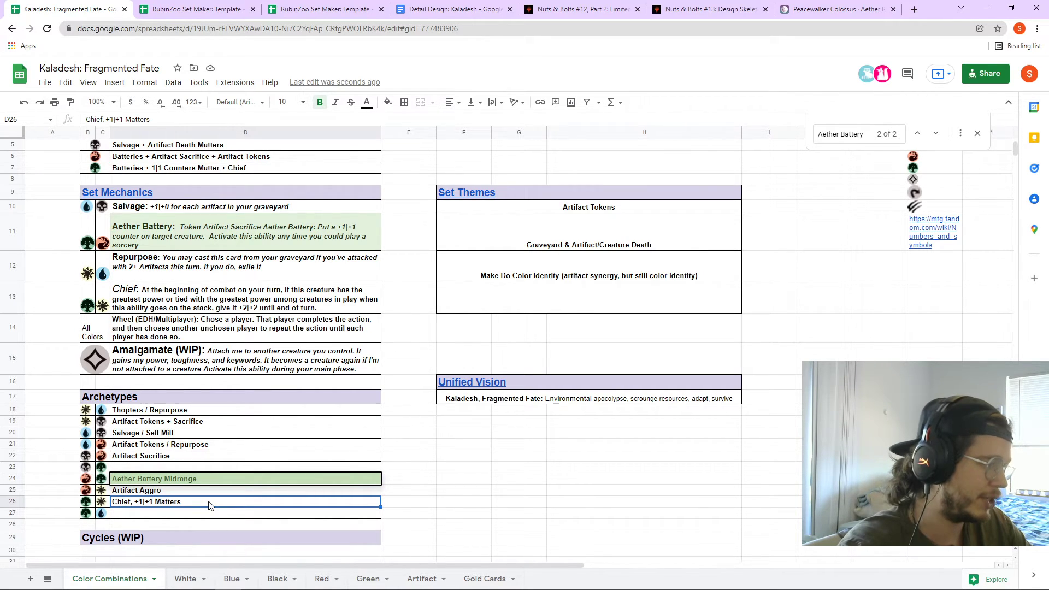
pyautogui.scroll(-2, 230, 494)
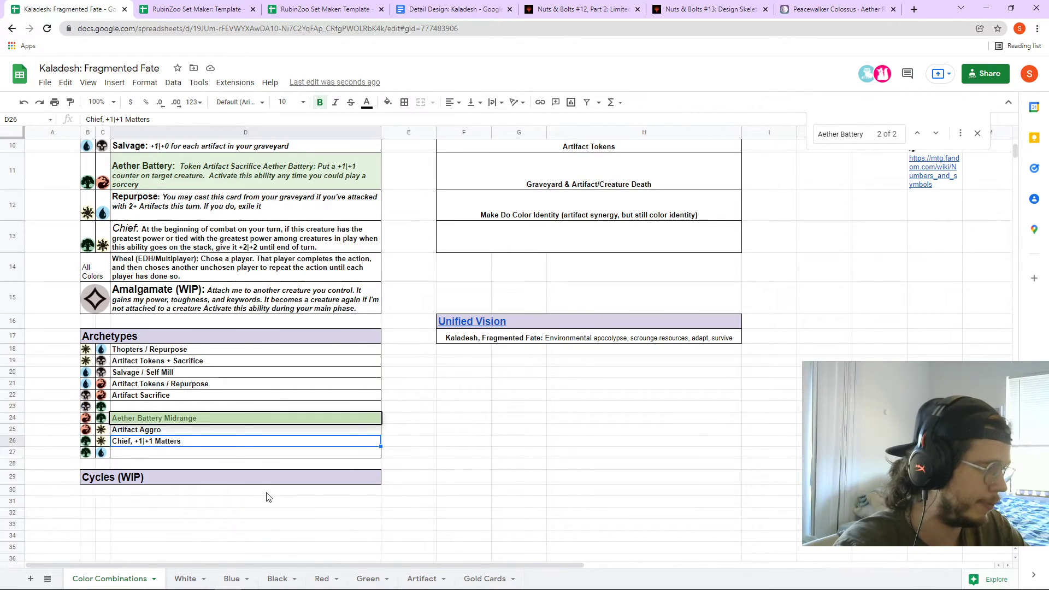
pyautogui.scroll(1, 382, 462)
pyautogui.scroll(2, 402, 453)
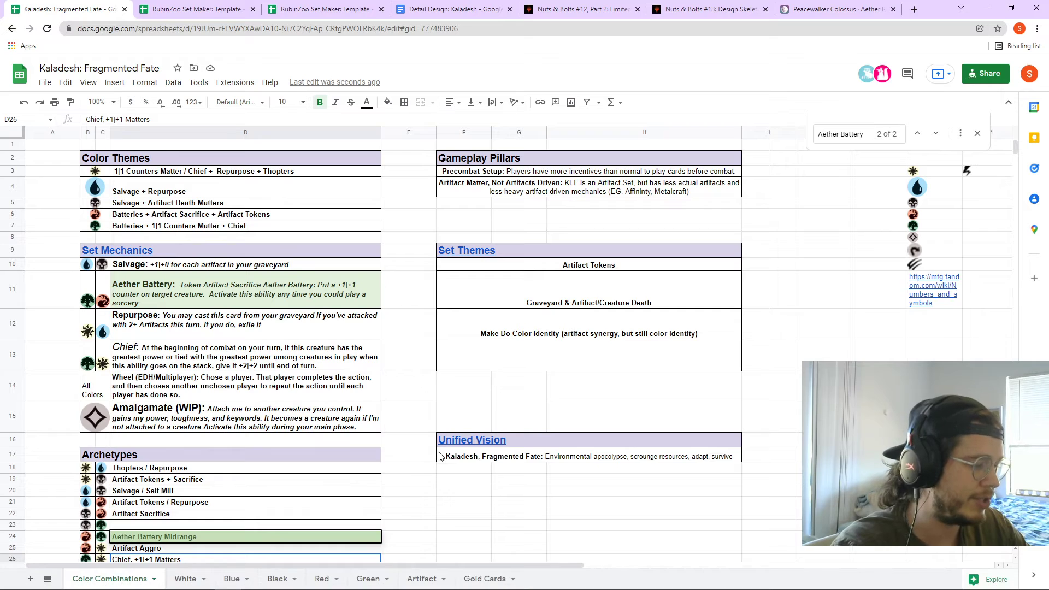
# - On the White sheet, review the Load by Example and Cog Worker rules text
pyautogui.click(186, 578)
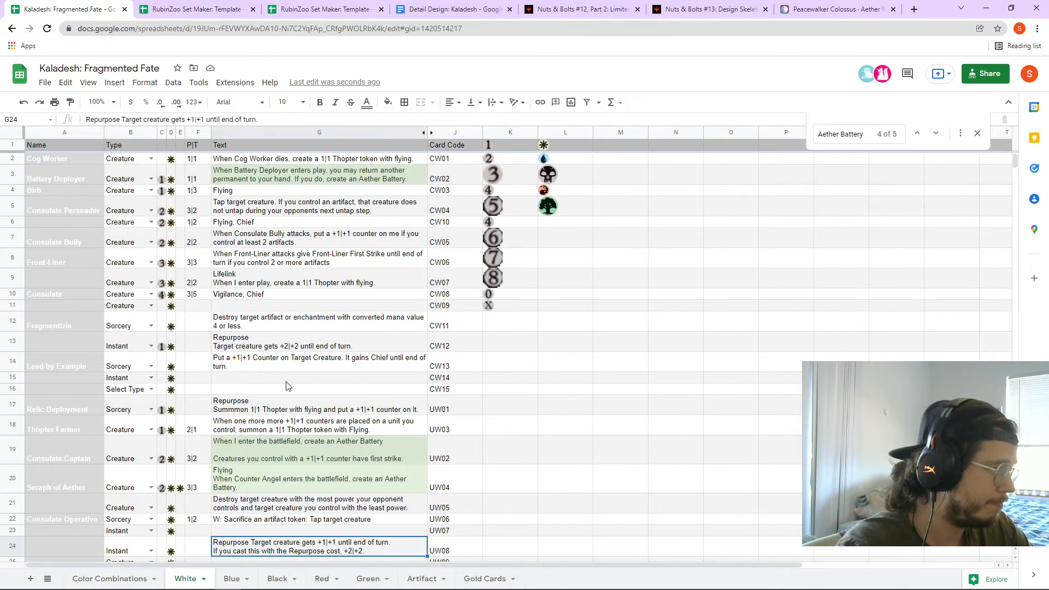
pyautogui.click(627, 411)
pyautogui.scroll(-3, 628, 414)
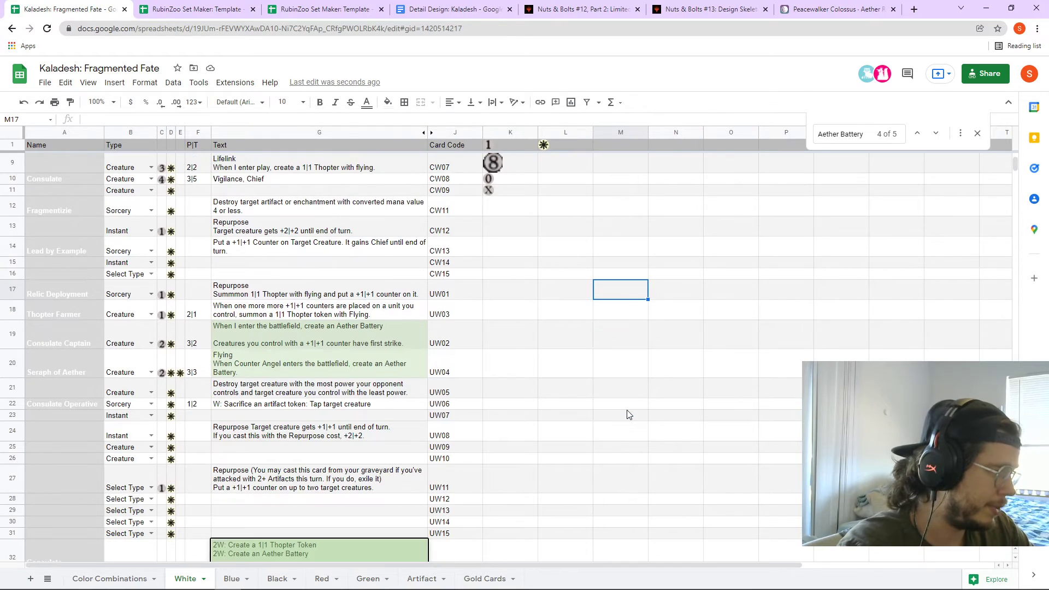
pyautogui.scroll(4, 625, 410)
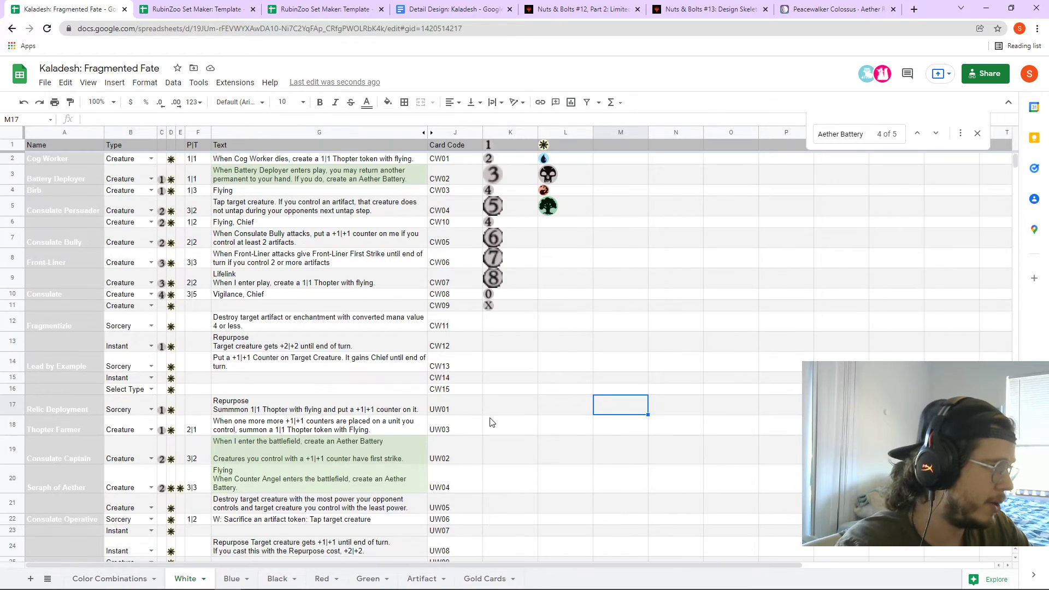
pyautogui.click(266, 363)
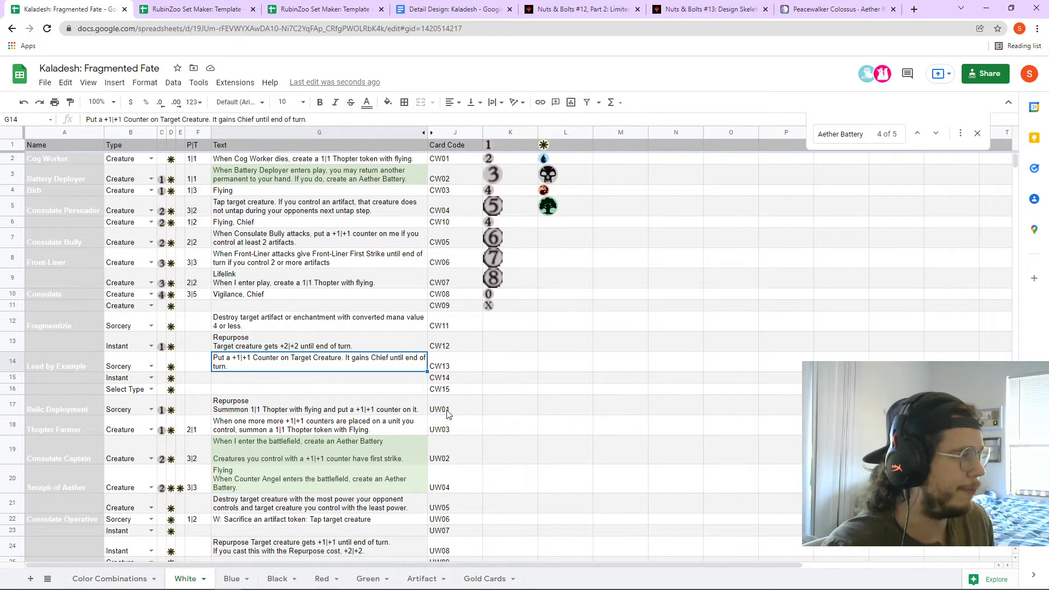
pyautogui.click(286, 161)
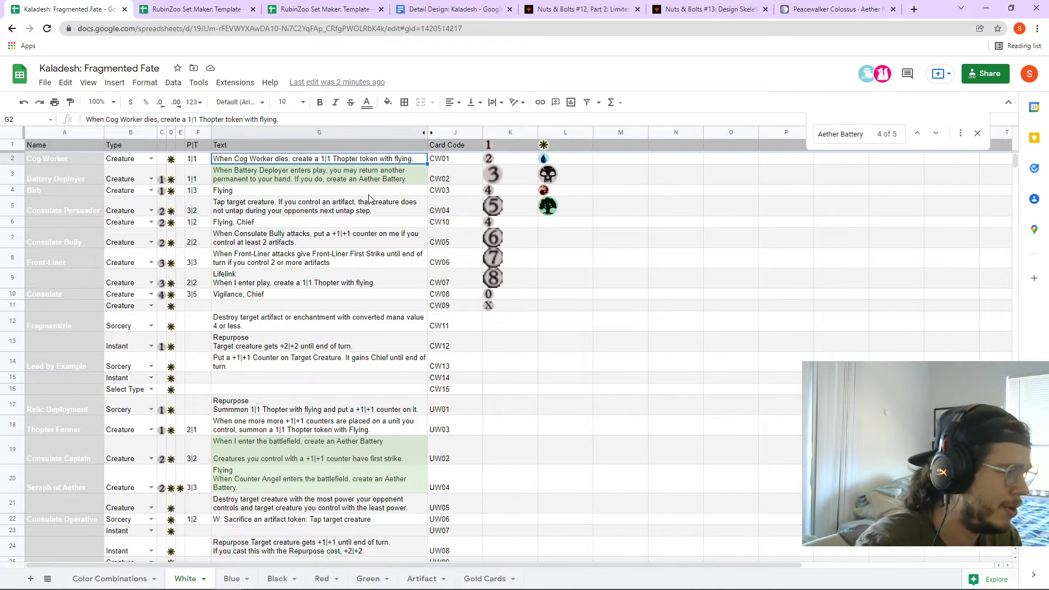
pyautogui.click(271, 362)
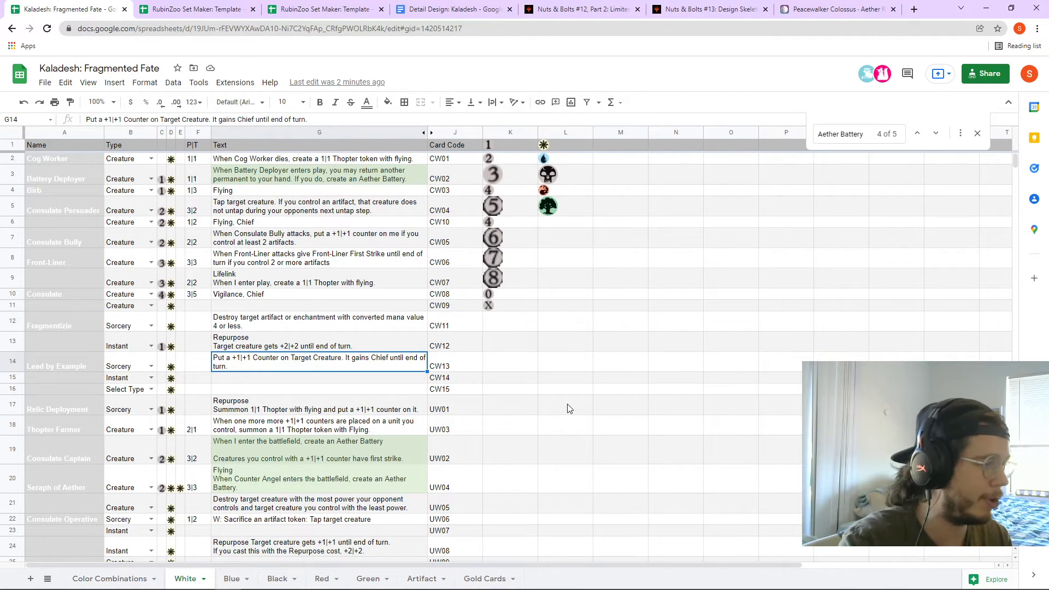
# - Inspect Consulate Shardplate's text and the 2 Drop Rare type choices, leaving them unchanged
pyautogui.scroll(-7, 568, 408)
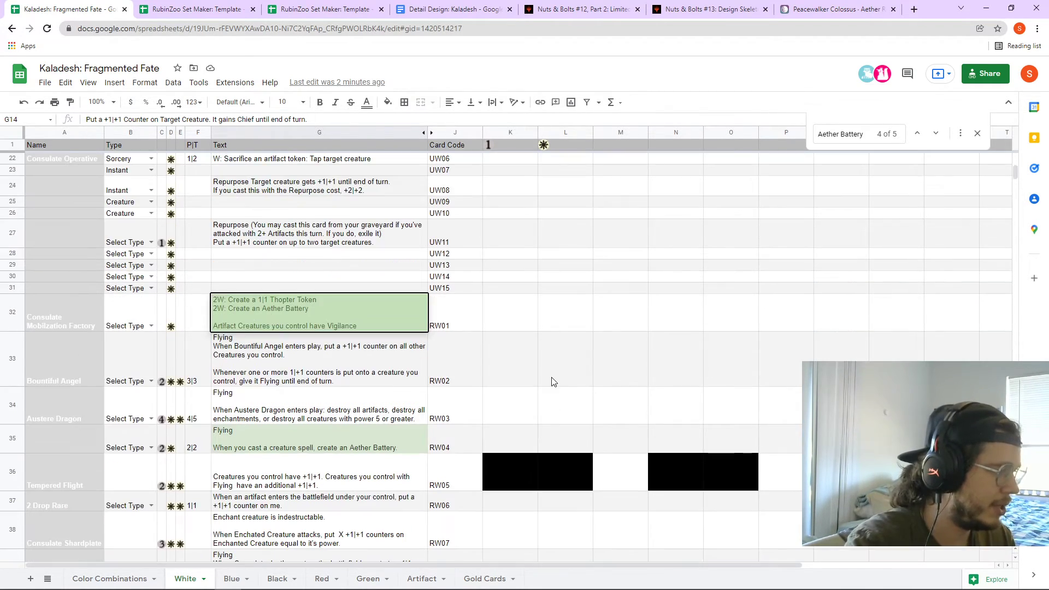
pyautogui.click(558, 382)
pyautogui.scroll(-3, 568, 392)
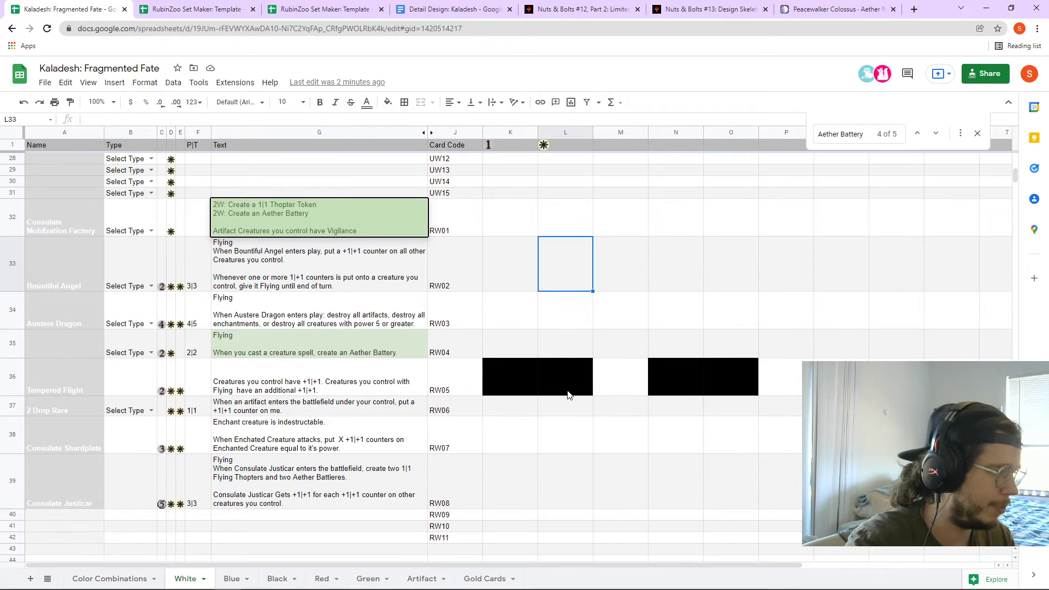
pyautogui.click(318, 442)
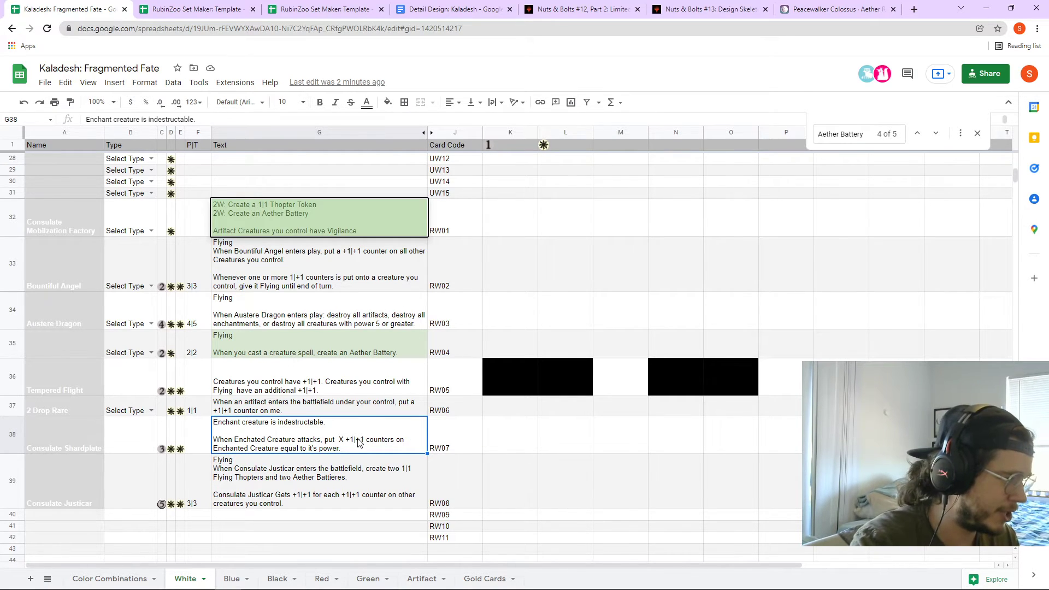
pyautogui.click(151, 440)
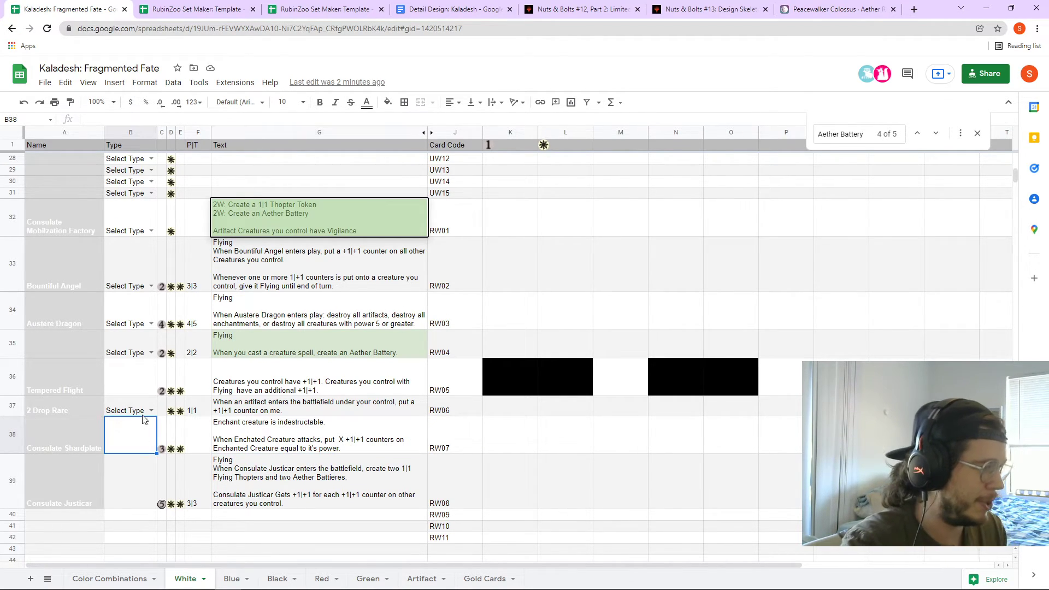
pyautogui.click(143, 413)
pyautogui.click(151, 411)
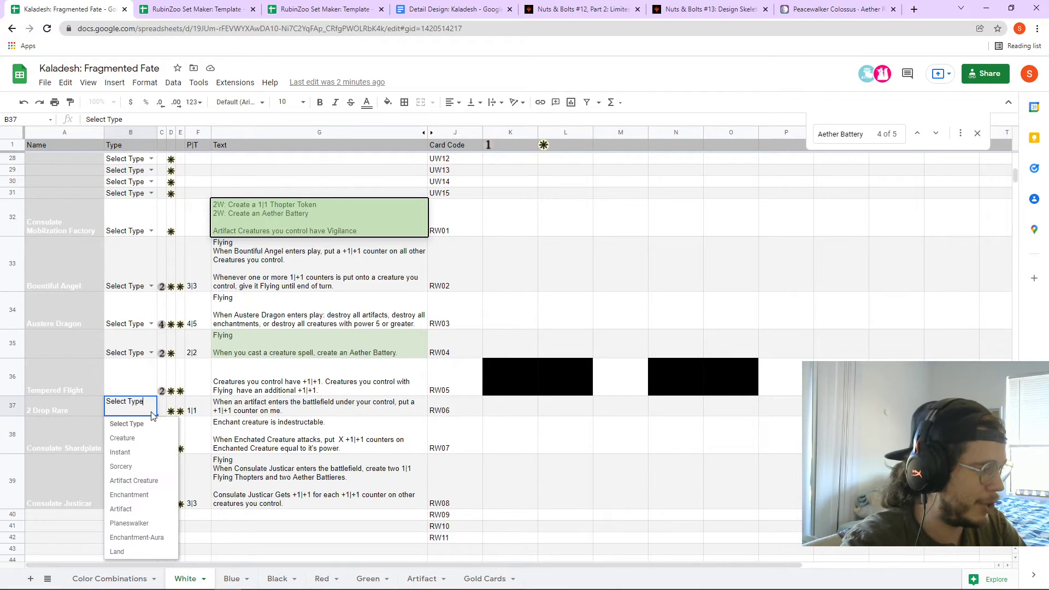
pyautogui.click(148, 410)
pyautogui.click(152, 411)
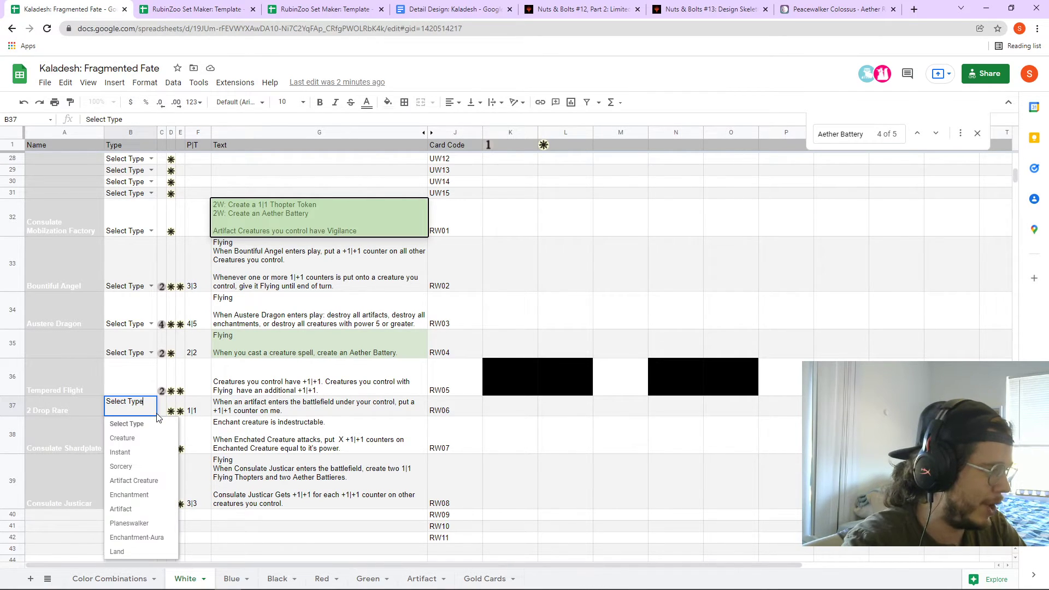
pyautogui.click(150, 370)
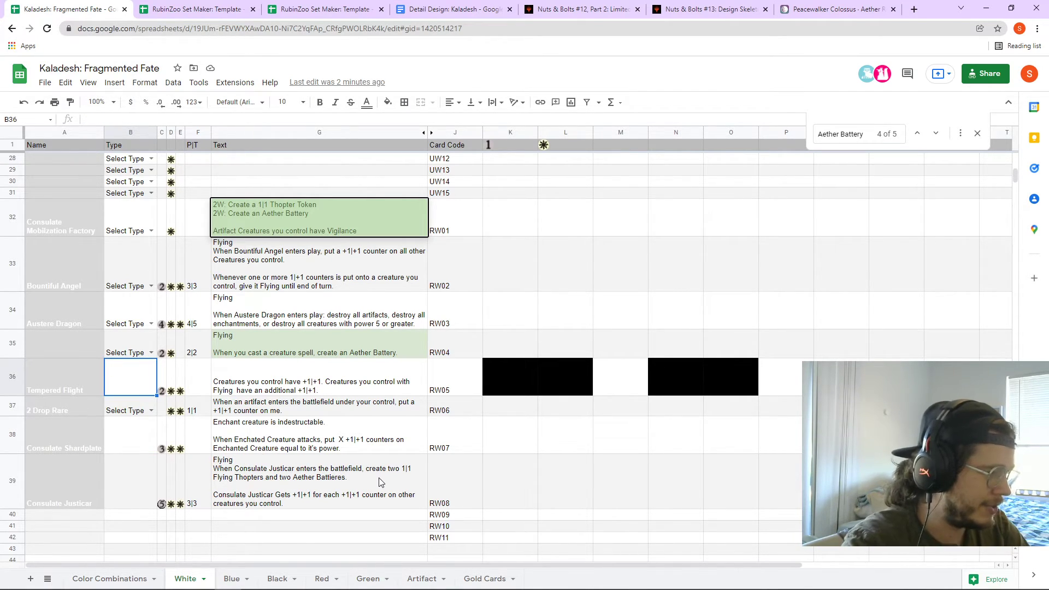
pyautogui.click(364, 445)
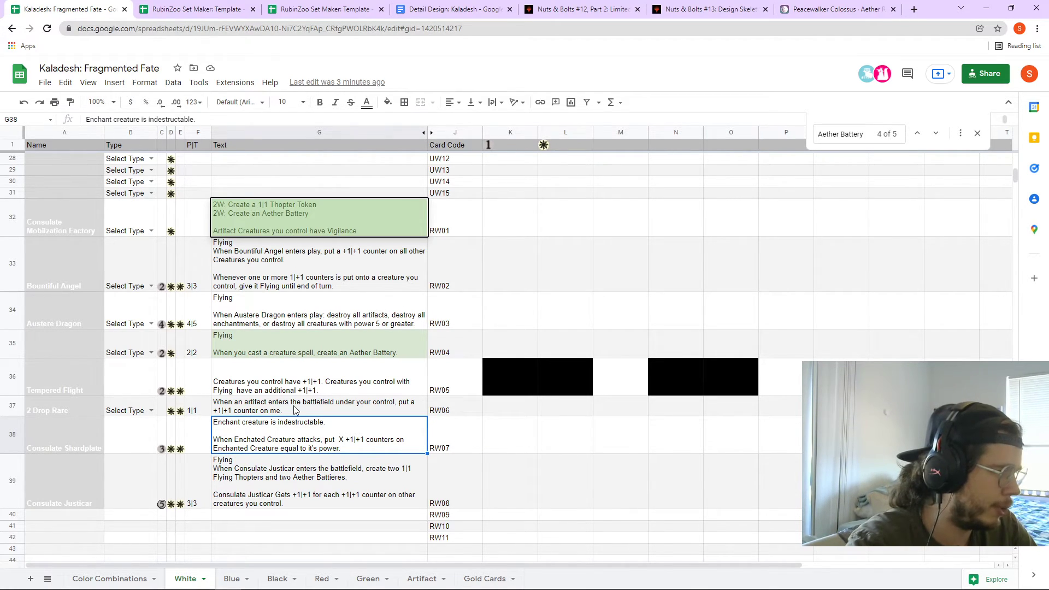
# - Set Bountiful Angel's cost in C33 to the formula =K2, showing 3
pyautogui.click(278, 286)
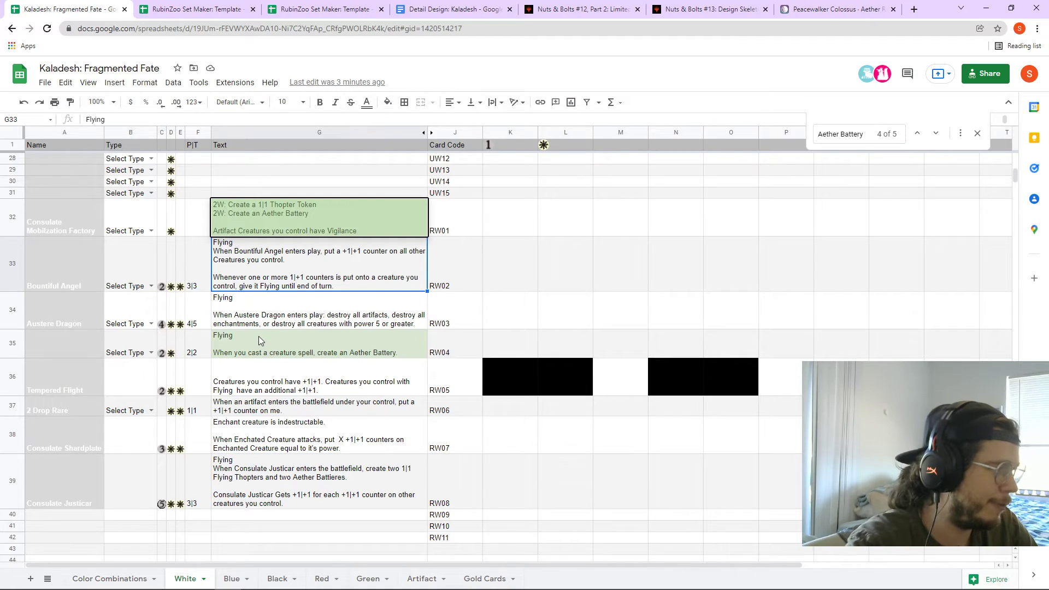
pyautogui.click(161, 264)
pyautogui.write('=K2')
pyautogui.press('Tab')
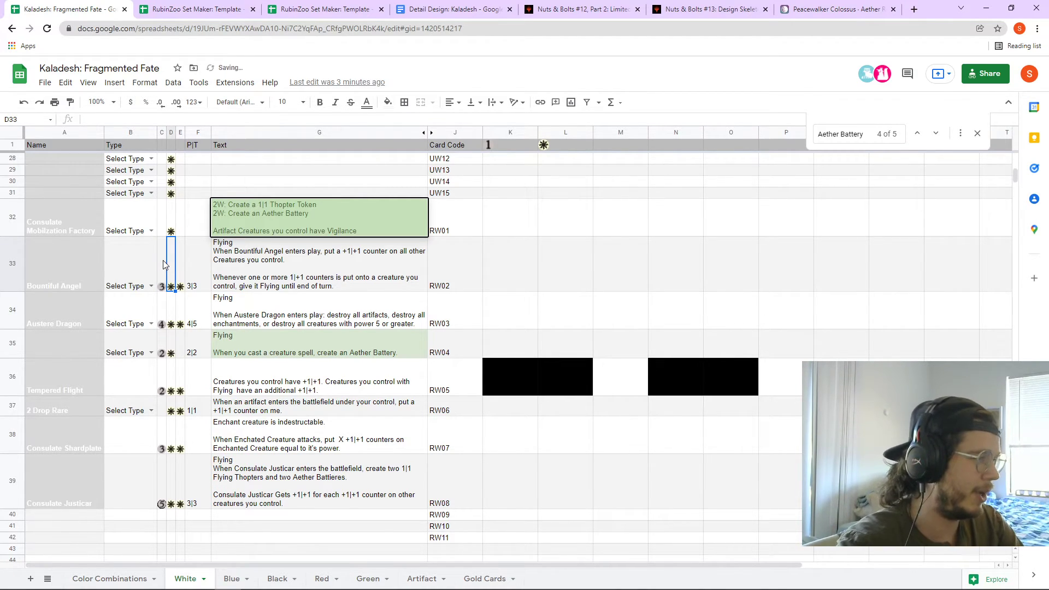
pyautogui.click(288, 288)
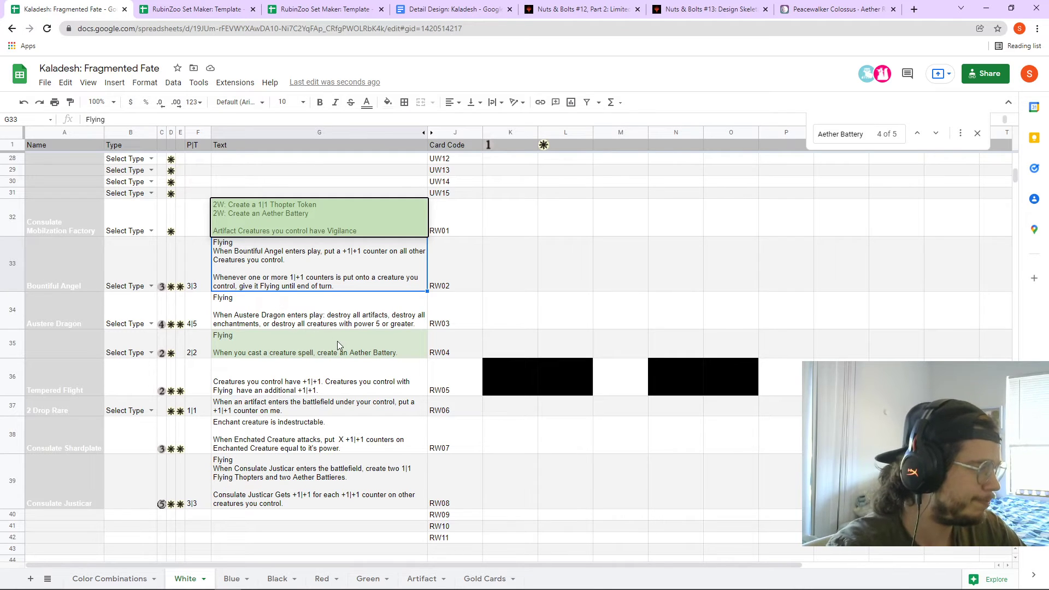
# - Scroll back up and move to the Blue card sheet
pyautogui.scroll(2, 319, 341)
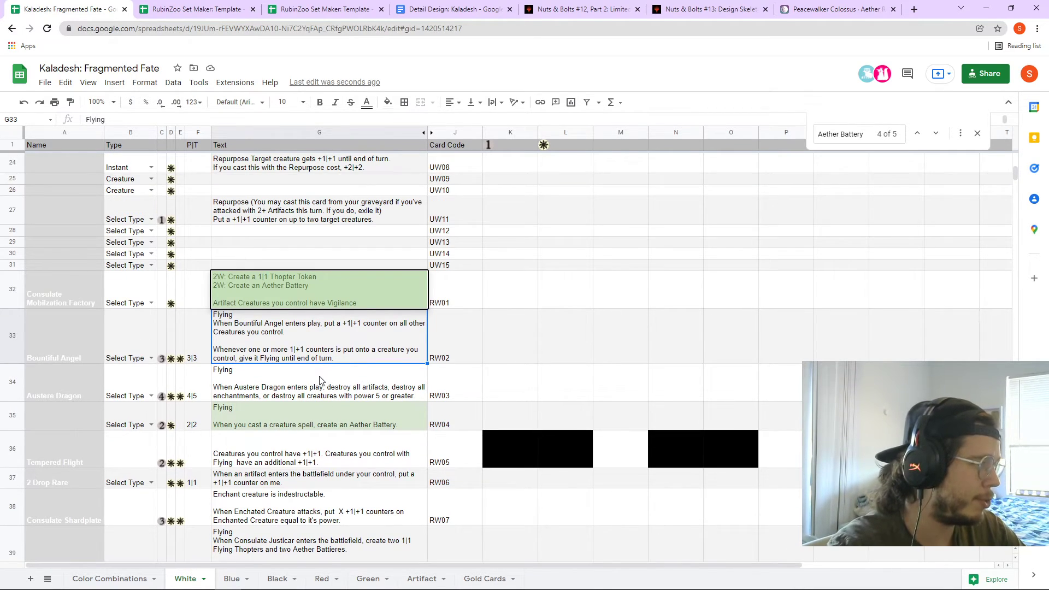
pyautogui.scroll(4, 319, 383)
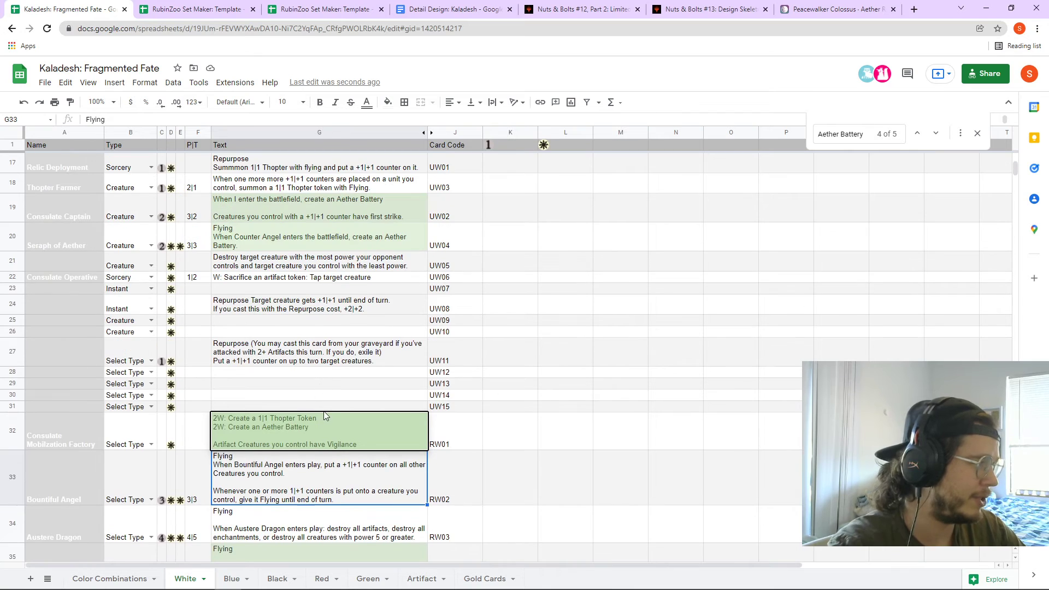
pyautogui.scroll(7, 324, 418)
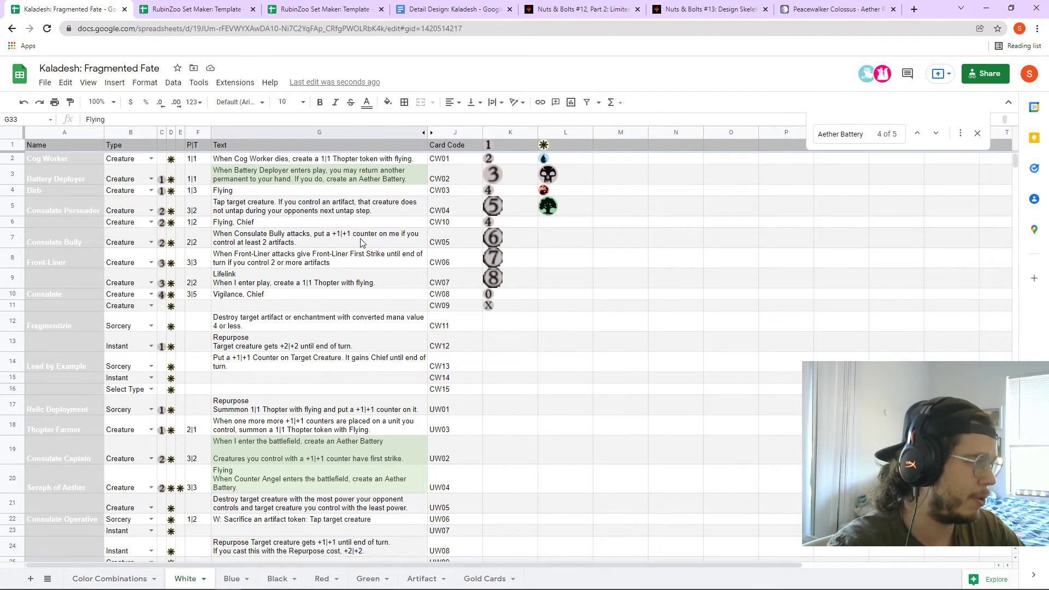
pyautogui.click(234, 579)
pyautogui.scroll(1, 333, 466)
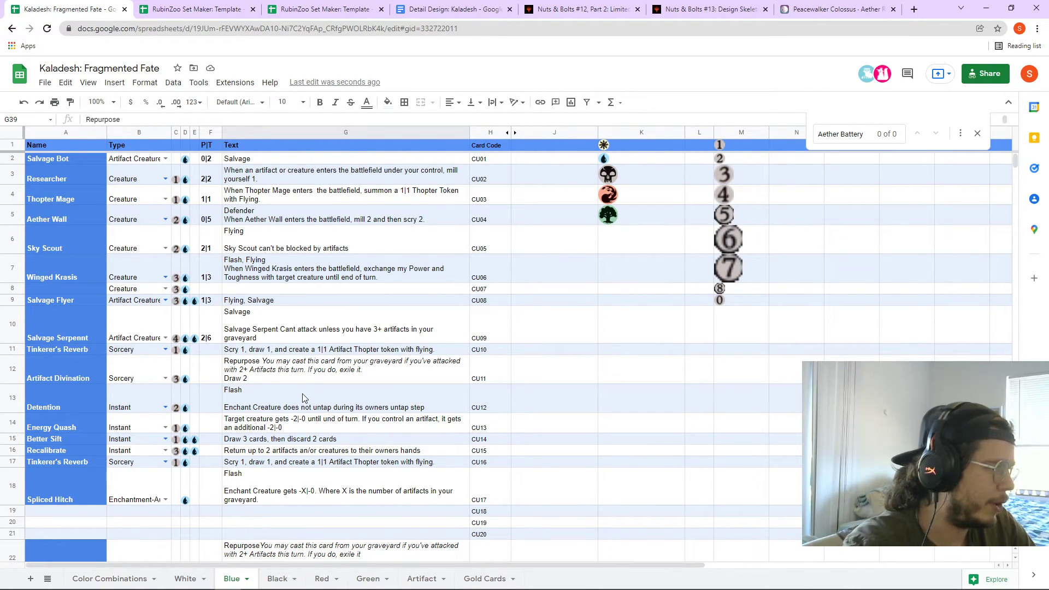
pyautogui.click(304, 459)
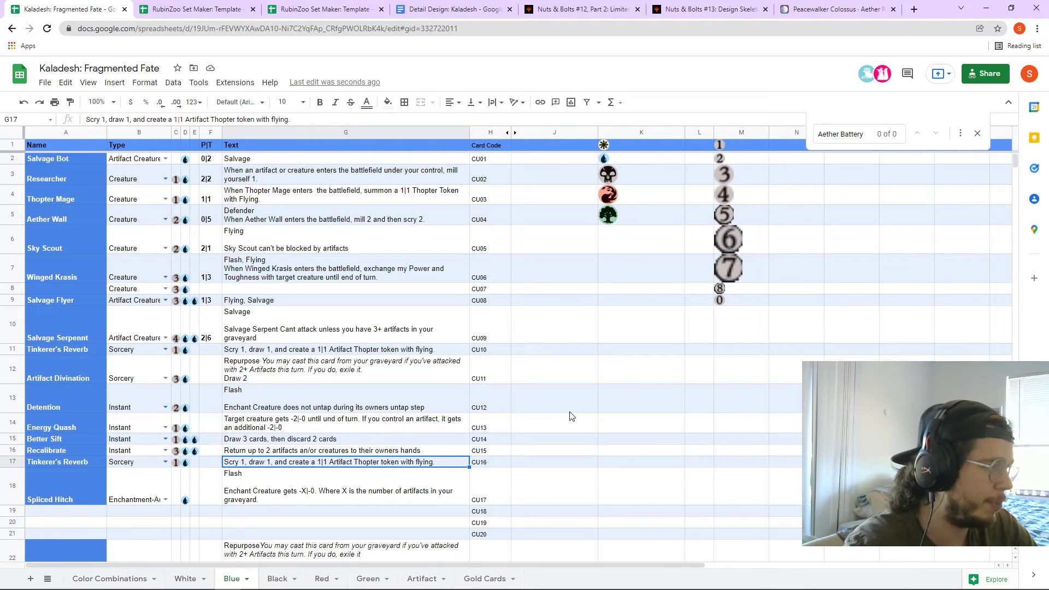
pyautogui.doubleClick(444, 466)
pyautogui.moveTo(429, 462); pyautogui.dragTo(210, 468)
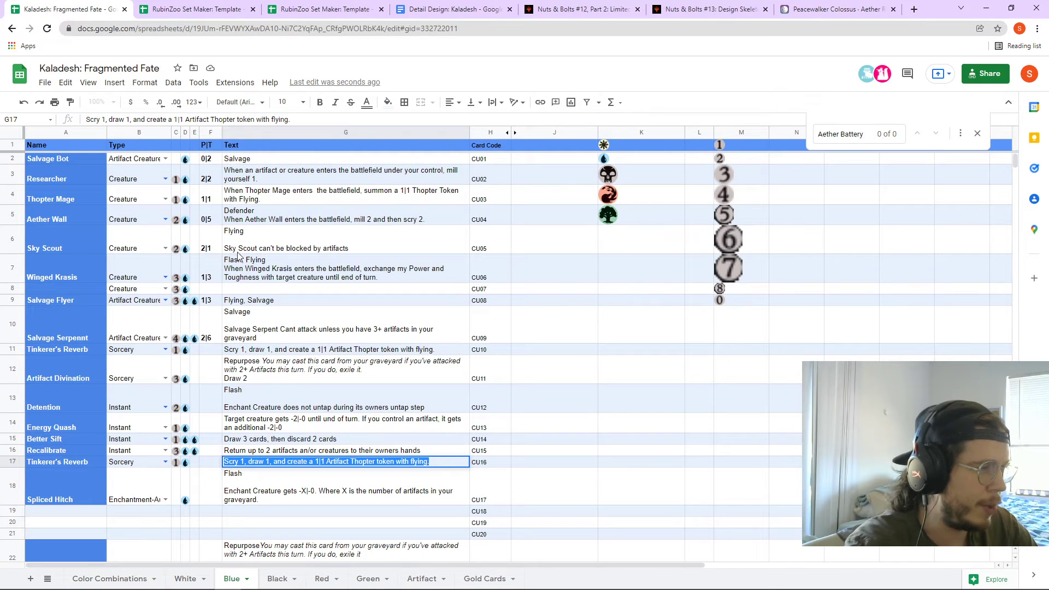
pyautogui.click(271, 303)
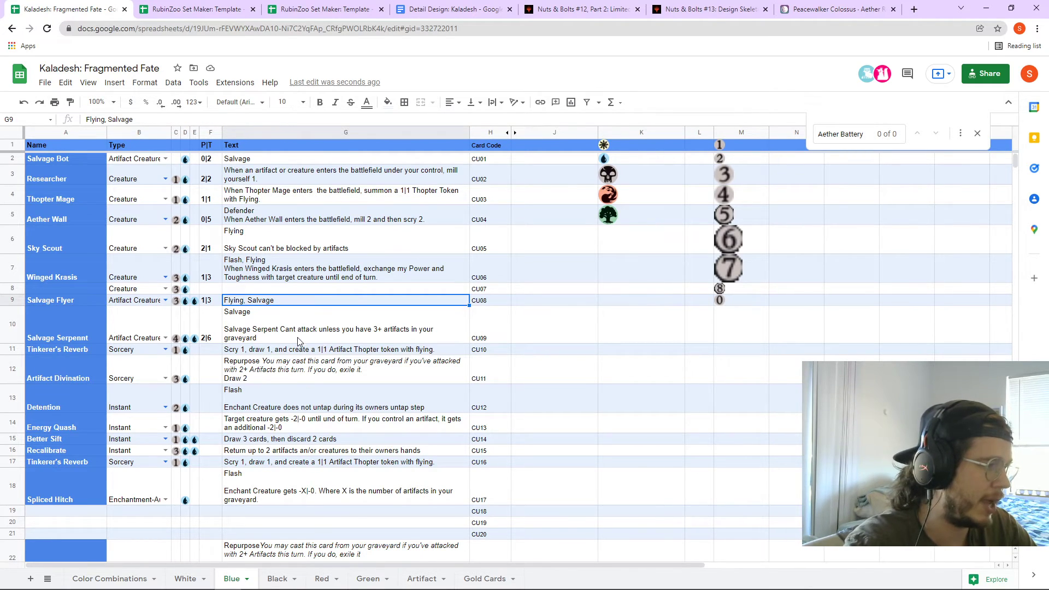
pyautogui.scroll(-8, 300, 338)
pyautogui.scroll(-3, 405, 421)
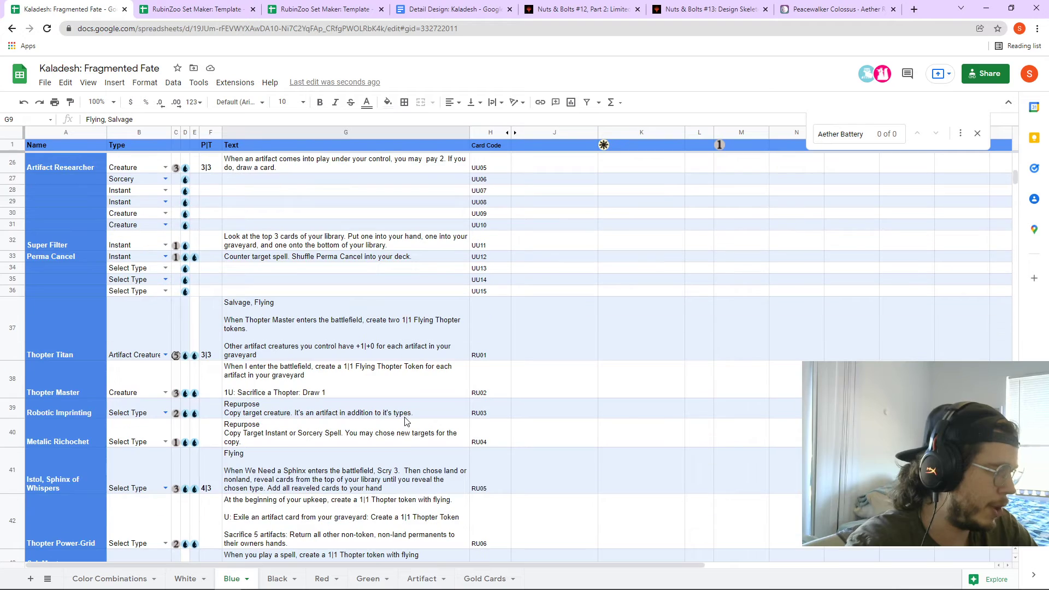
pyautogui.click(299, 444)
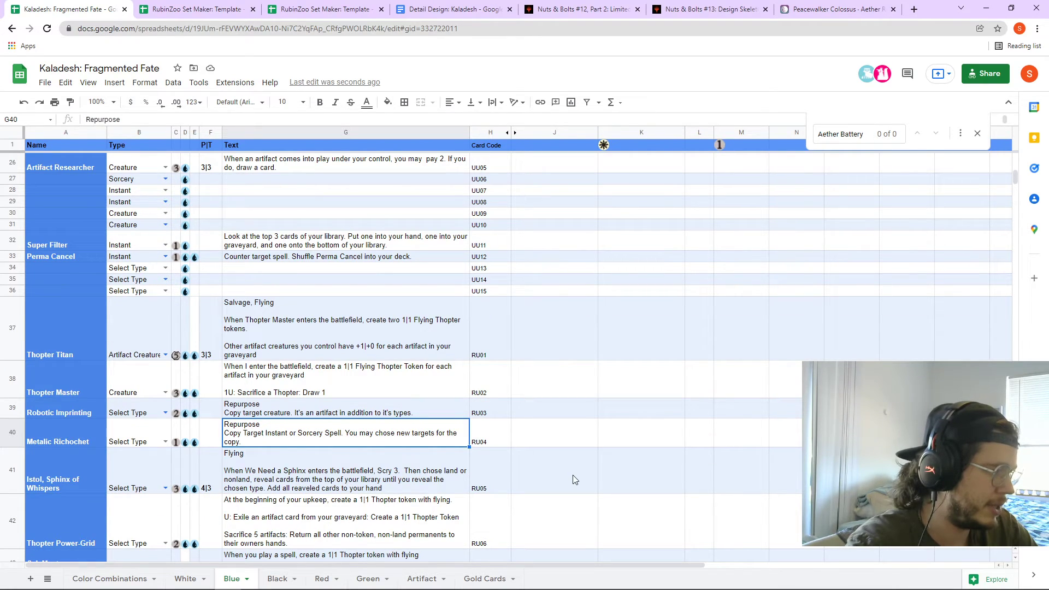
pyautogui.click(381, 415)
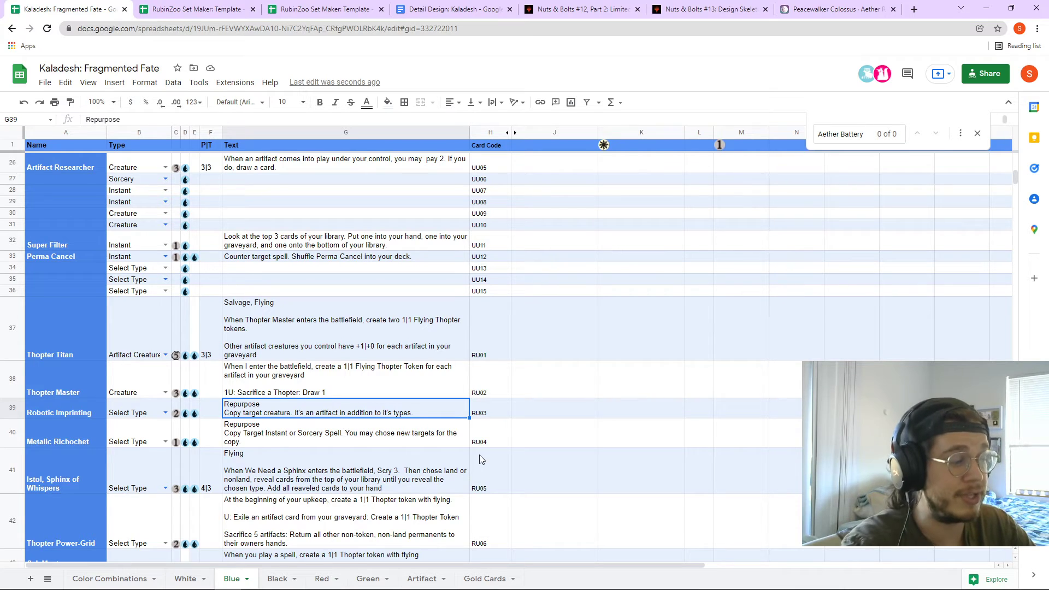
pyautogui.moveTo(273, 398); pyautogui.dragTo(541, 412)
pyautogui.scroll(-3, 455, 435)
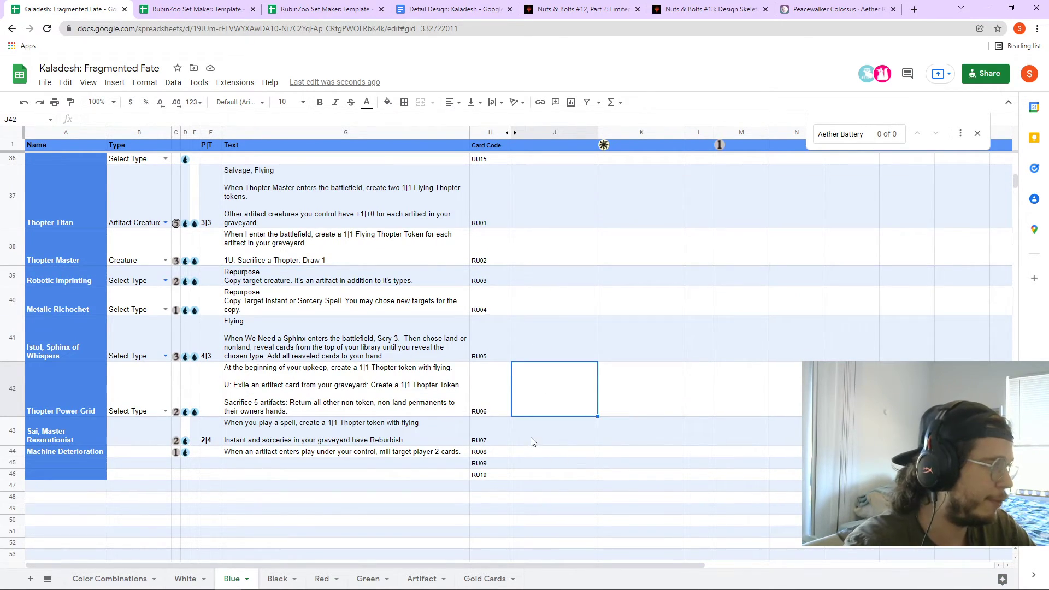
pyautogui.scroll(2, 533, 442)
pyautogui.click(317, 264)
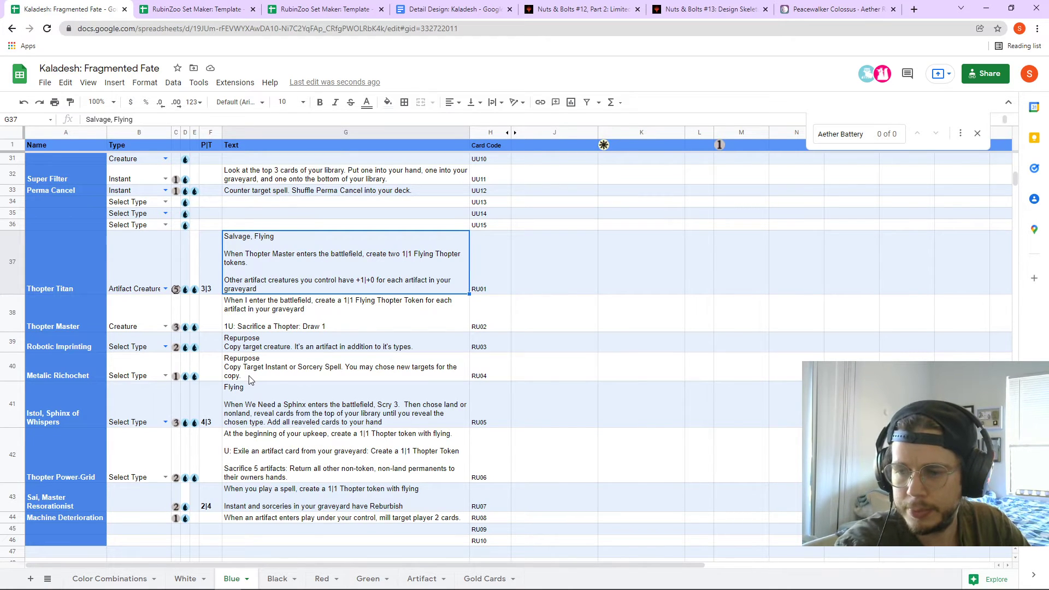
pyautogui.scroll(3, 254, 372)
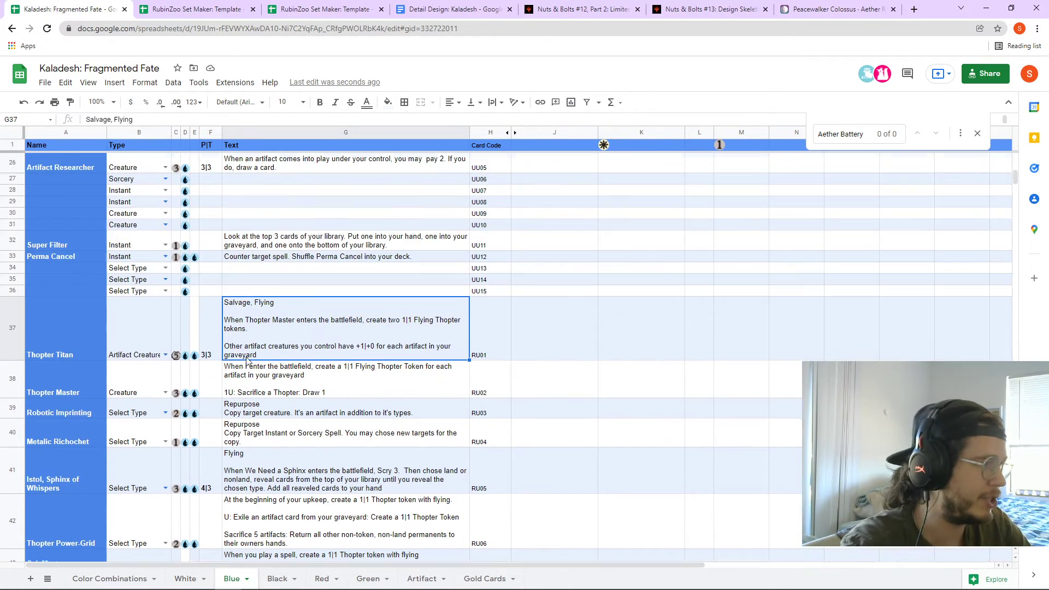
pyautogui.click(270, 276)
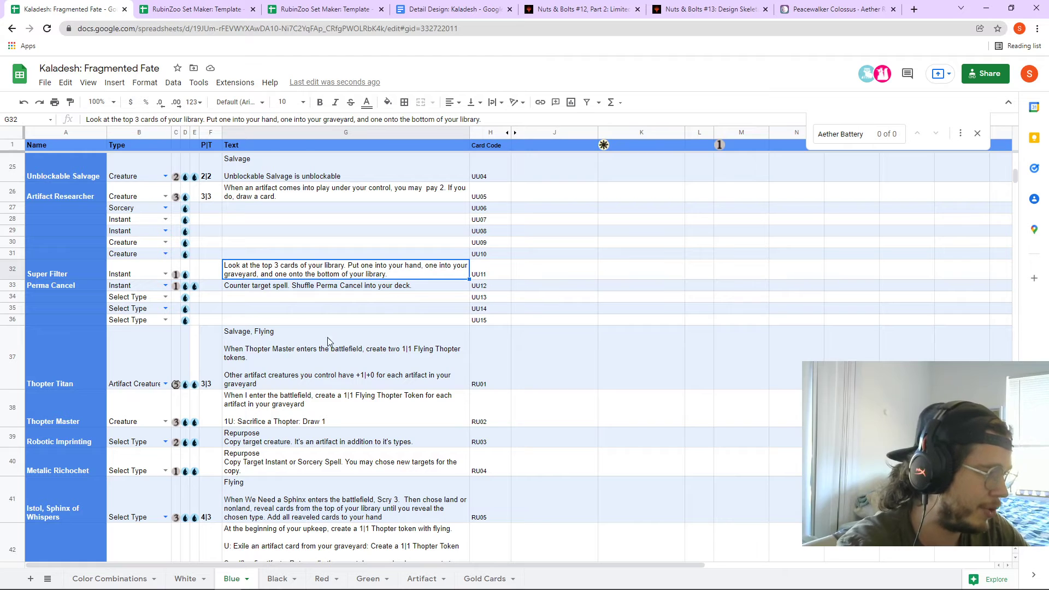
# - Review Istol, Sphinx of Whispers' name and text in row 41, then open the Black sheet
pyautogui.scroll(-3, 328, 339)
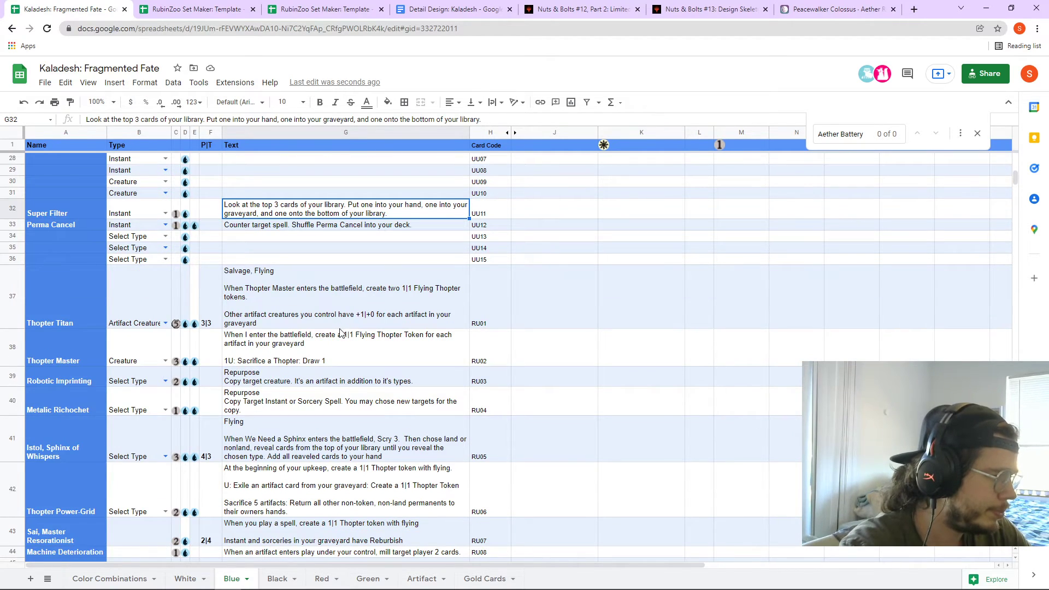
pyautogui.scroll(-1, 340, 332)
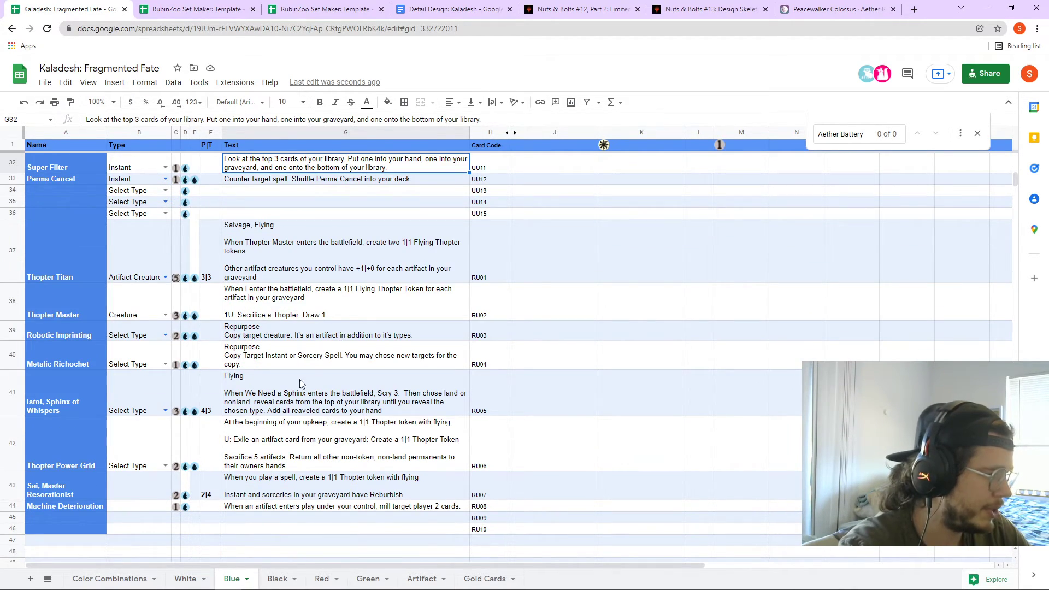
pyautogui.doubleClick(279, 407)
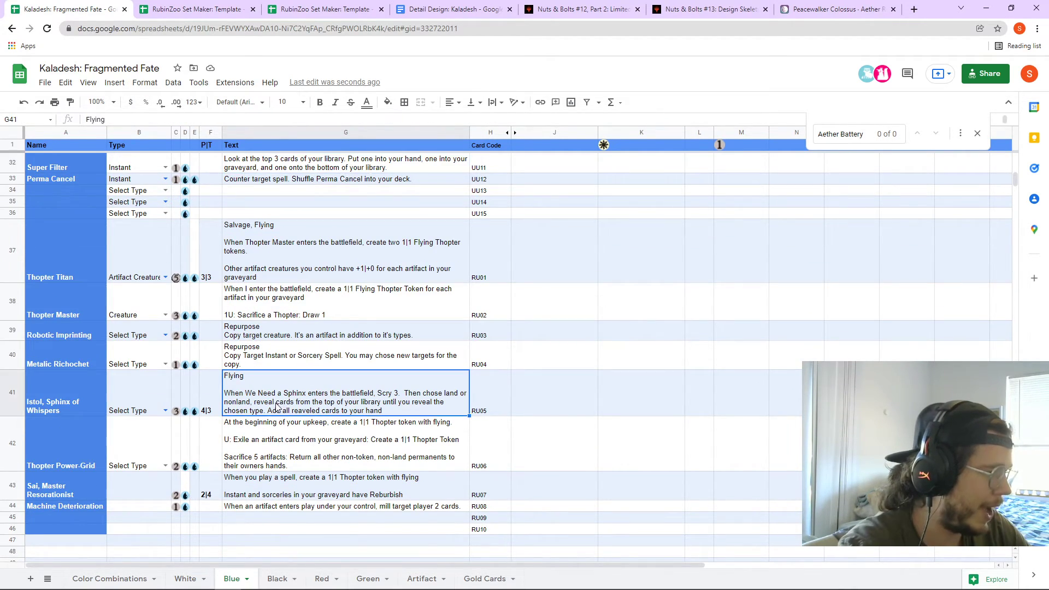
pyautogui.click(52, 402)
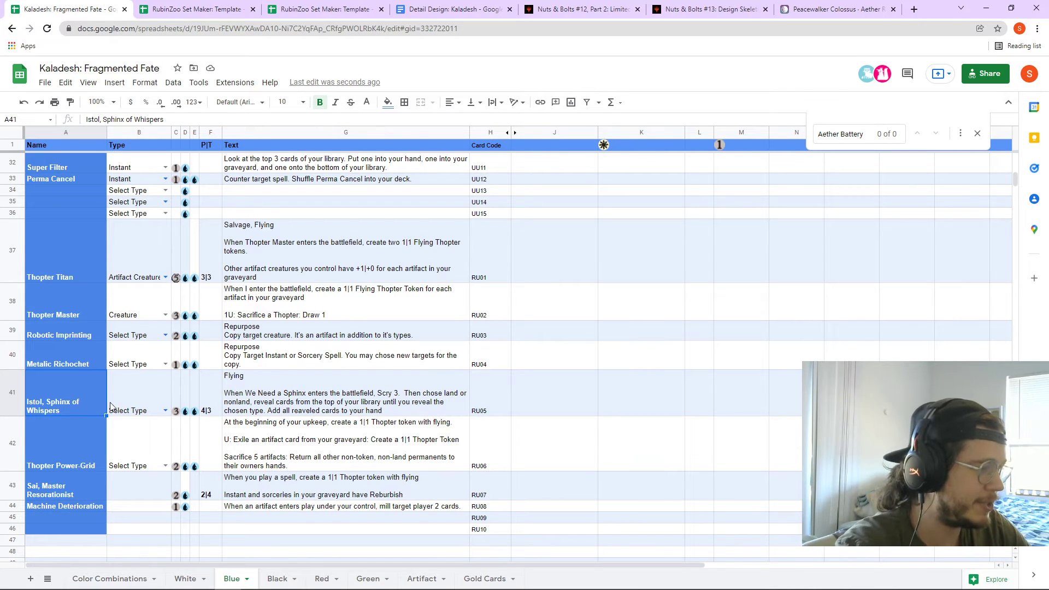
pyautogui.click(262, 398)
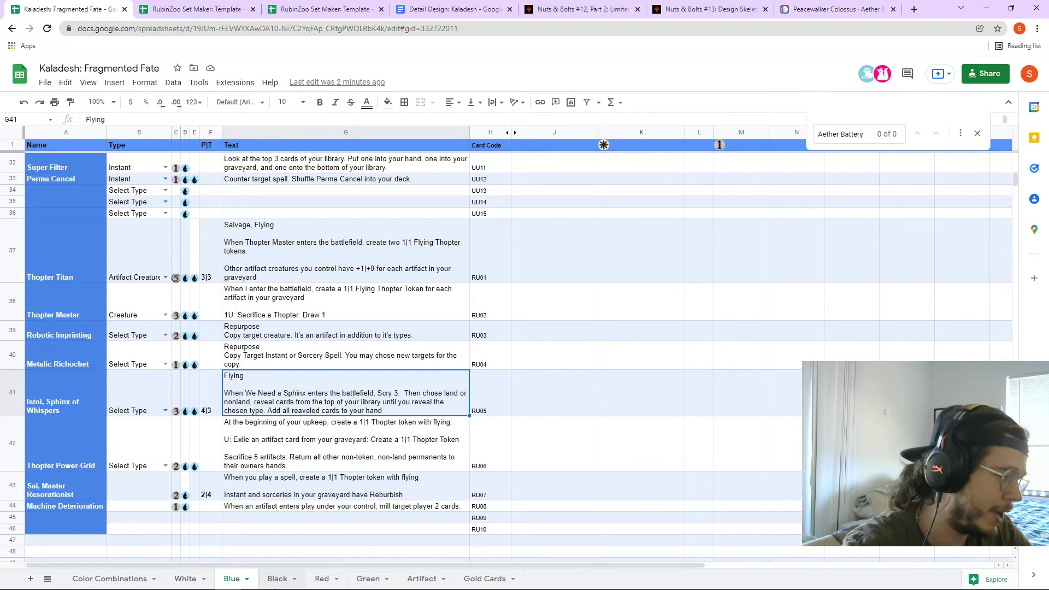
pyautogui.click(277, 579)
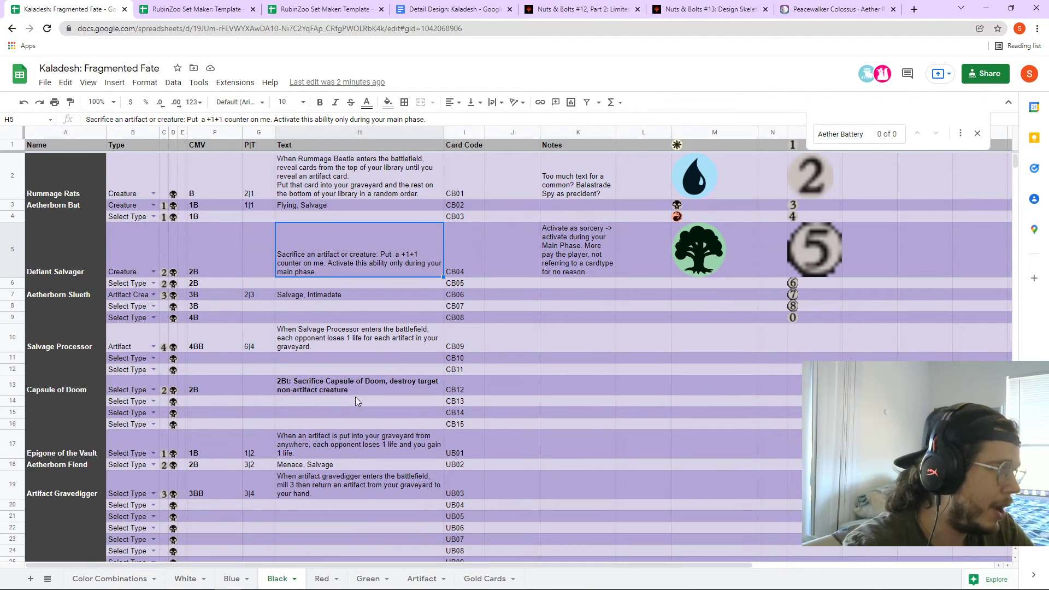
# - Highlight Rummage Rats' rules text in H2 and close the Aether Battery find bar
pyautogui.click(321, 173)
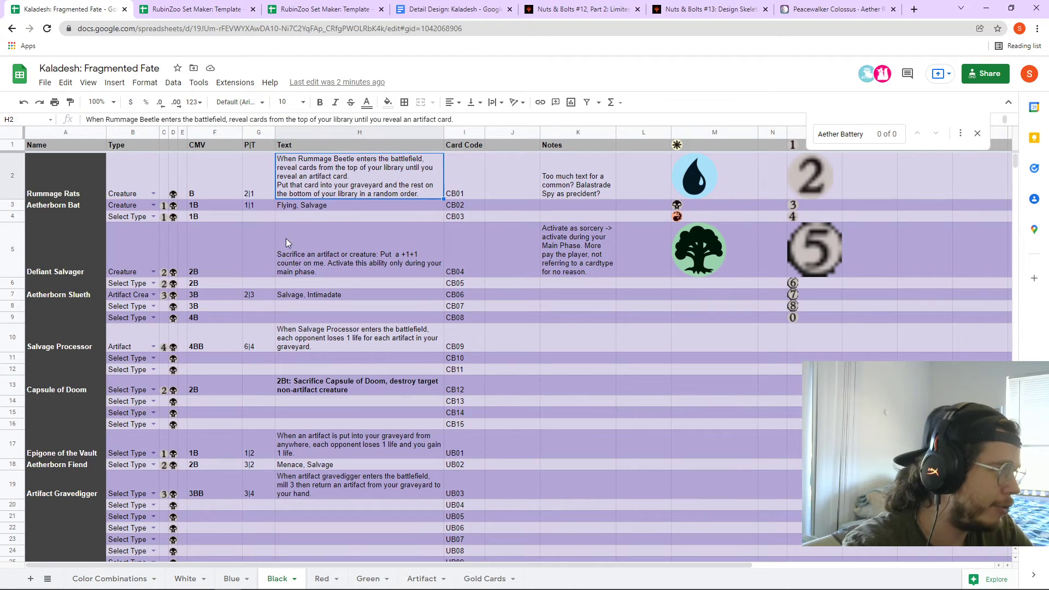
pyautogui.doubleClick(350, 172)
pyautogui.moveTo(570, 167); pyautogui.dragTo(276, 150)
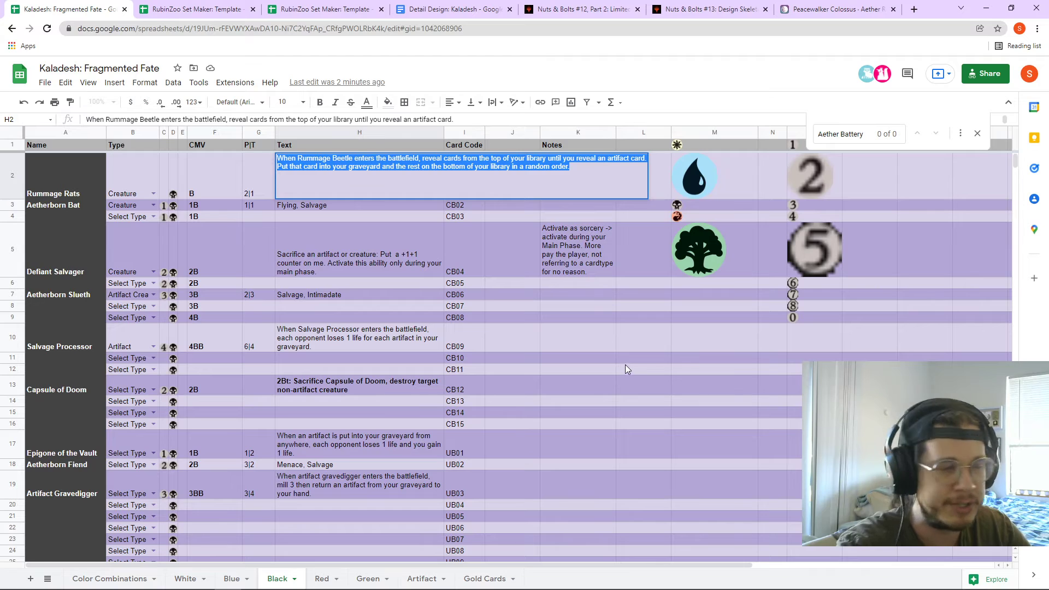
pyautogui.click(977, 133)
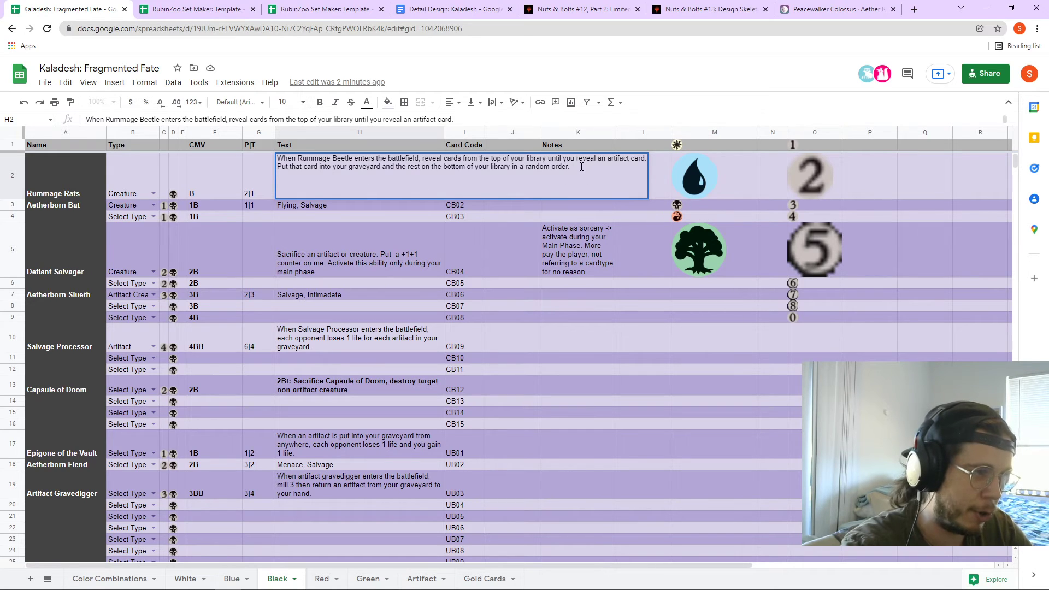
pyautogui.click(533, 389)
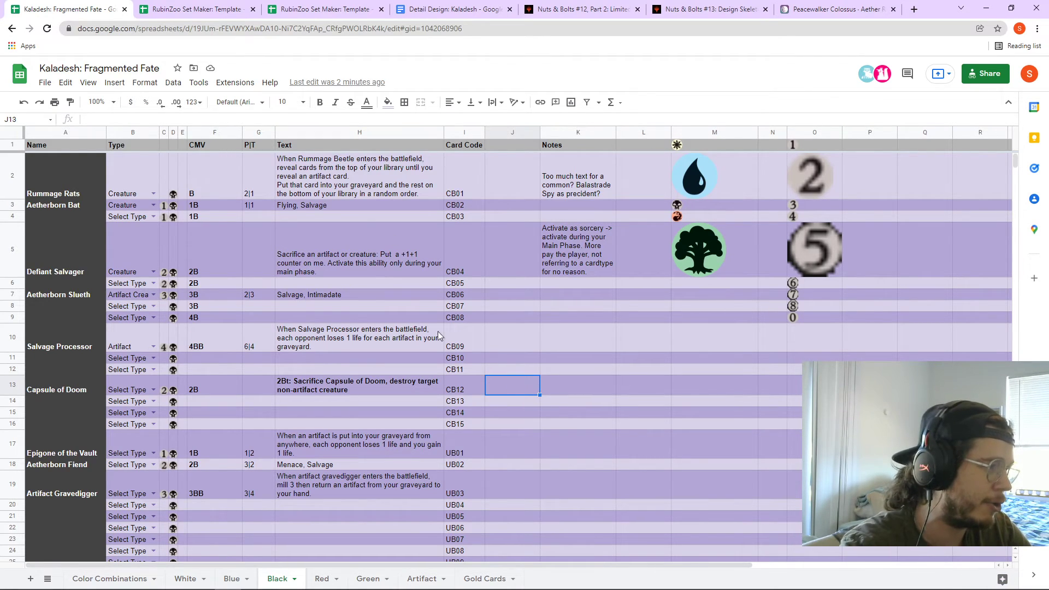
# - Leave Rummage Rats' text unchanged and scroll the Black sheet
pyautogui.doubleClick(329, 175)
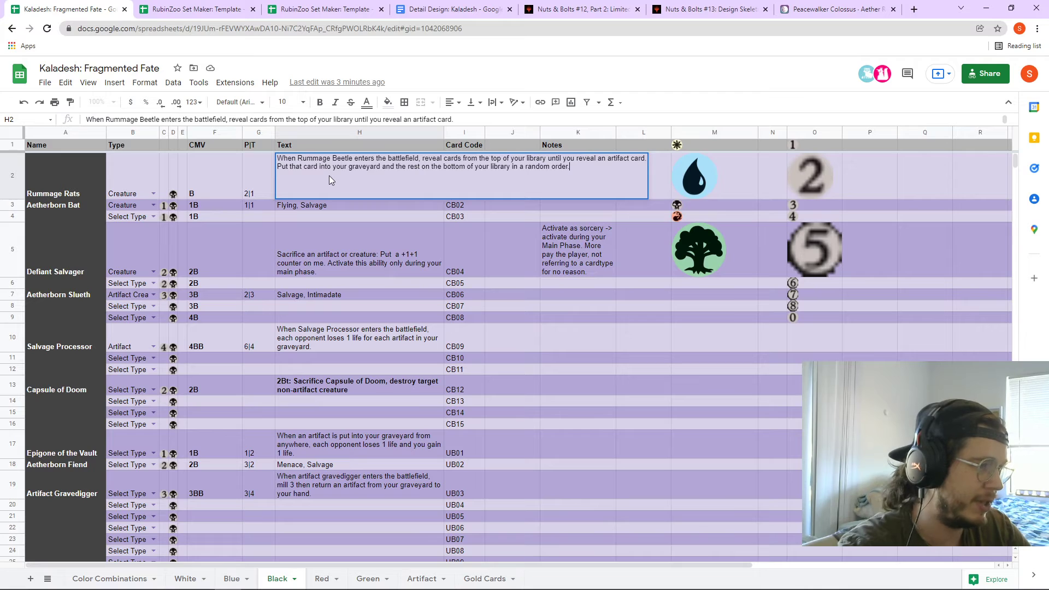
pyautogui.click(219, 176)
pyautogui.click(168, 179)
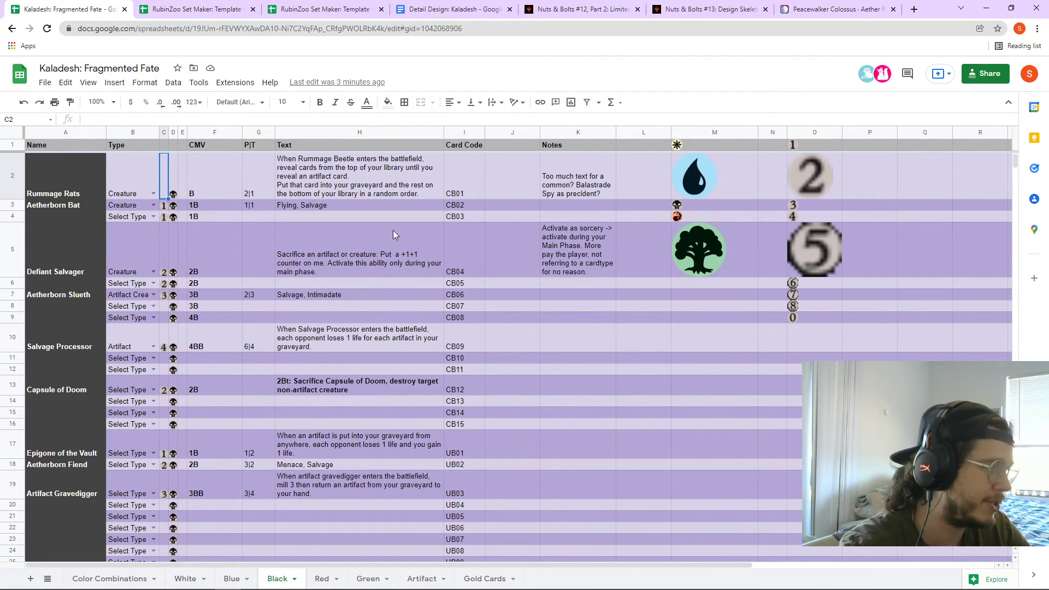
pyautogui.click(390, 180)
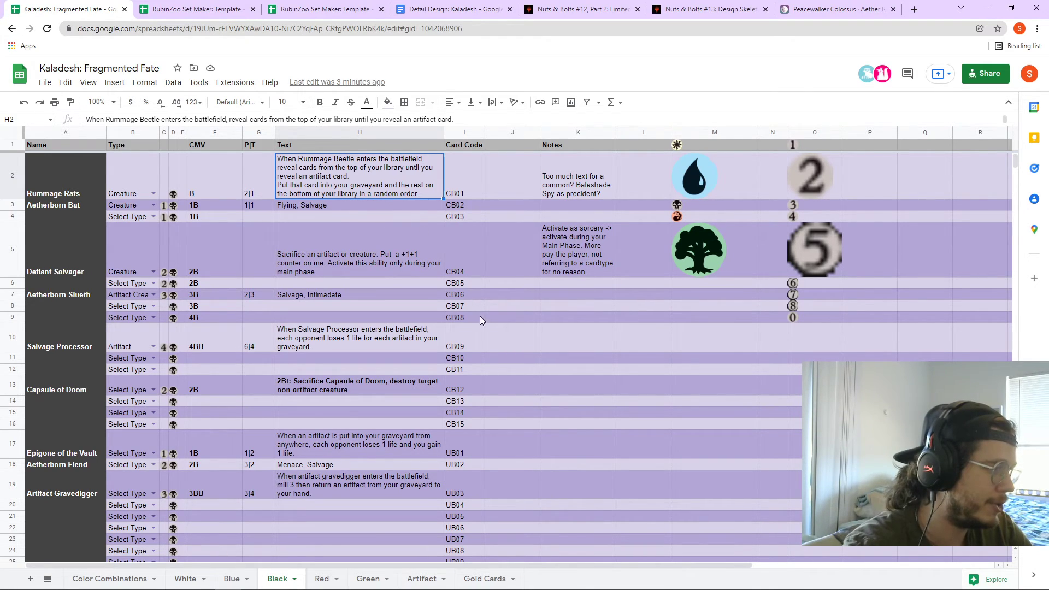
pyautogui.scroll(-1, 493, 342)
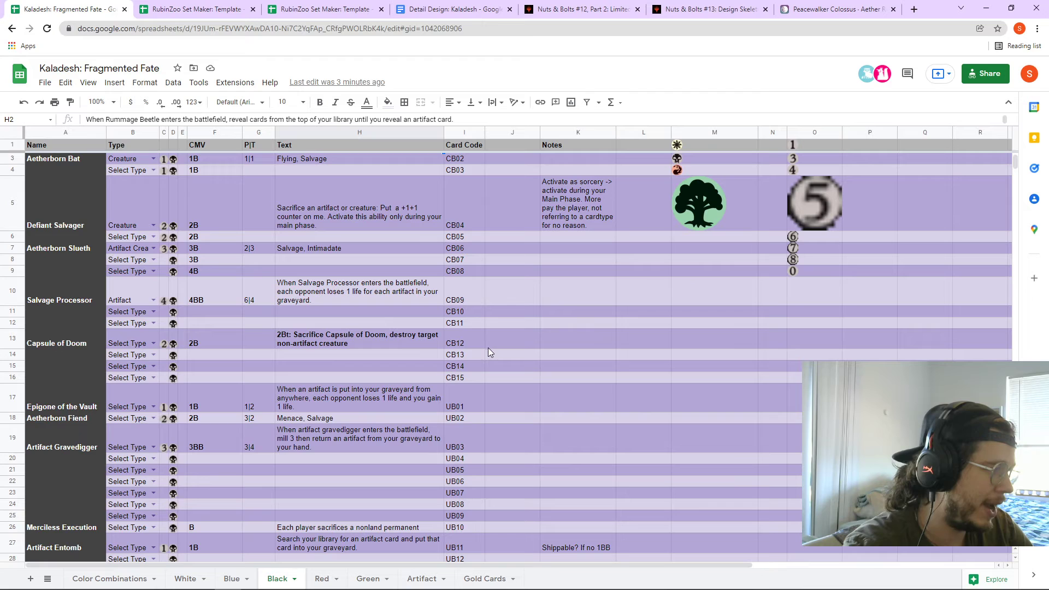
pyautogui.scroll(1, 286, 320)
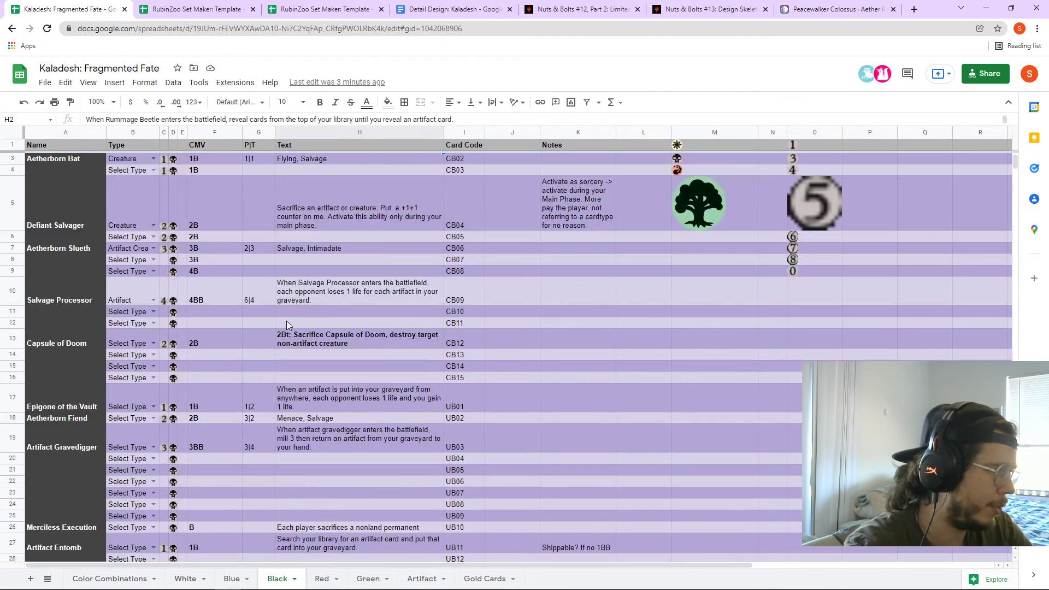
pyautogui.scroll(-4, 286, 320)
# - Review Epigone of the Vault's 'each opponent loses 1 life' clause in H17 and commit it
pyautogui.click(311, 250)
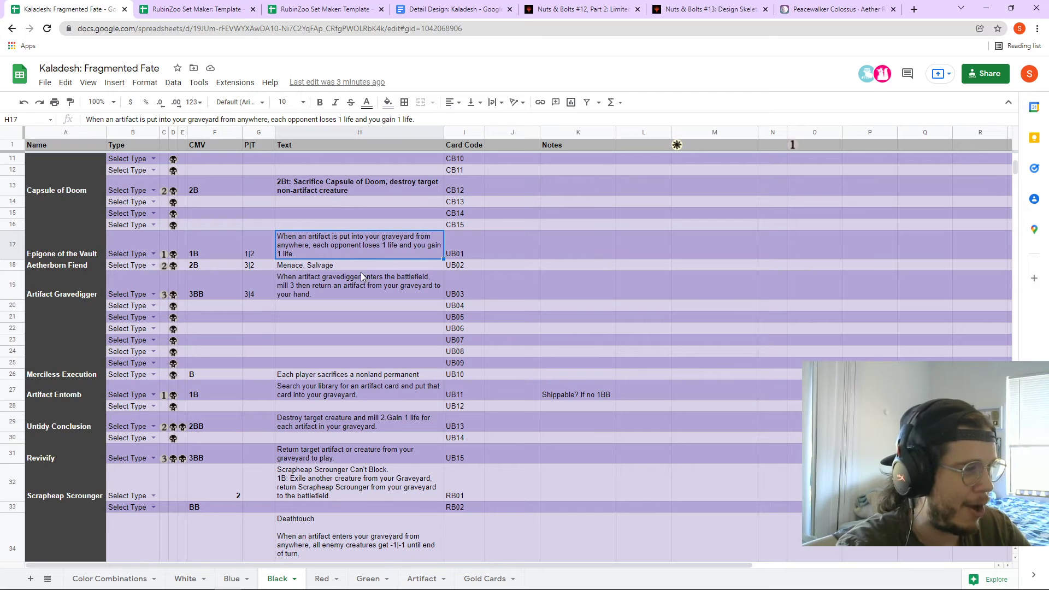
pyautogui.doubleClick(350, 251)
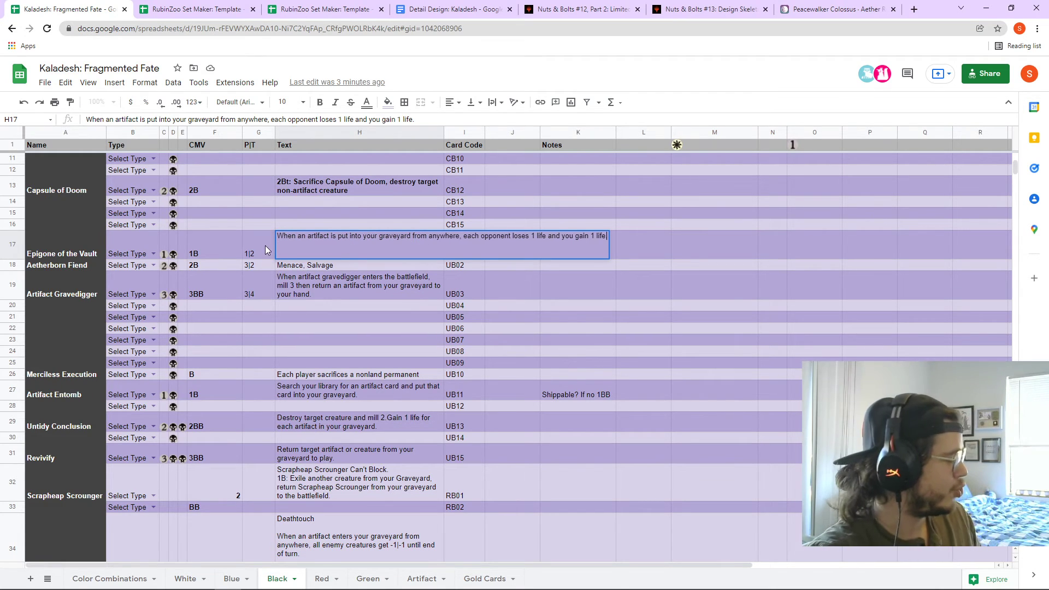
pyautogui.moveTo(340, 236); pyautogui.dragTo(457, 239)
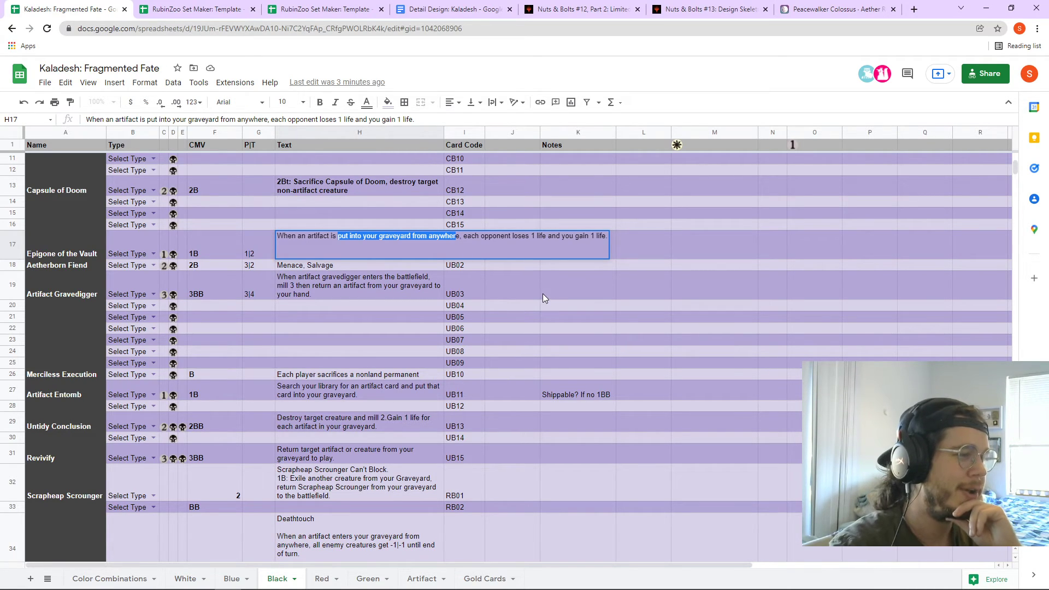
pyautogui.moveTo(467, 236); pyautogui.dragTo(598, 243)
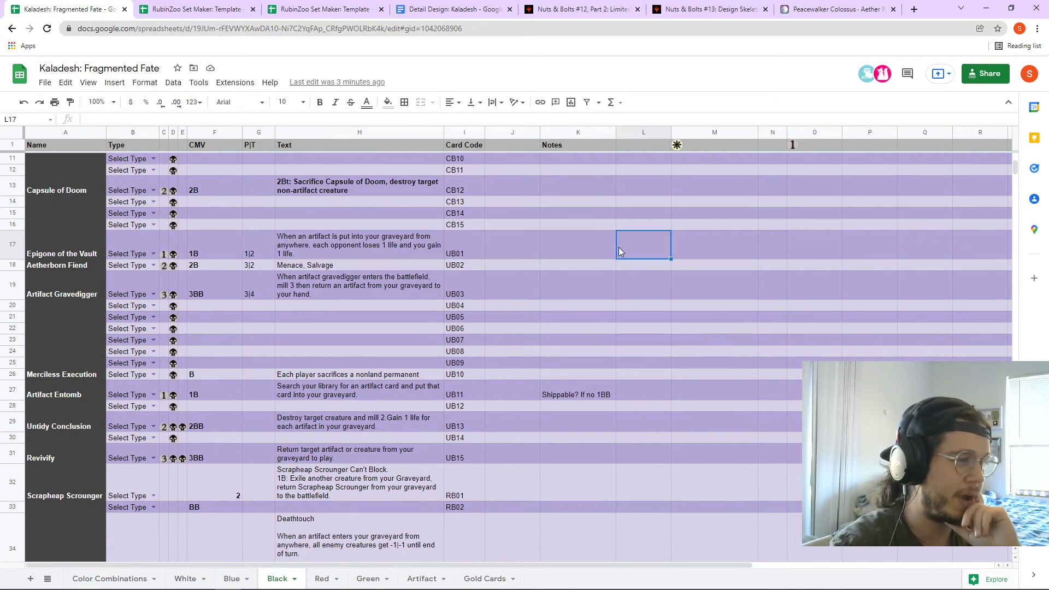
pyautogui.press('Right')
pyautogui.moveTo(467, 236); pyautogui.dragTo(619, 243)
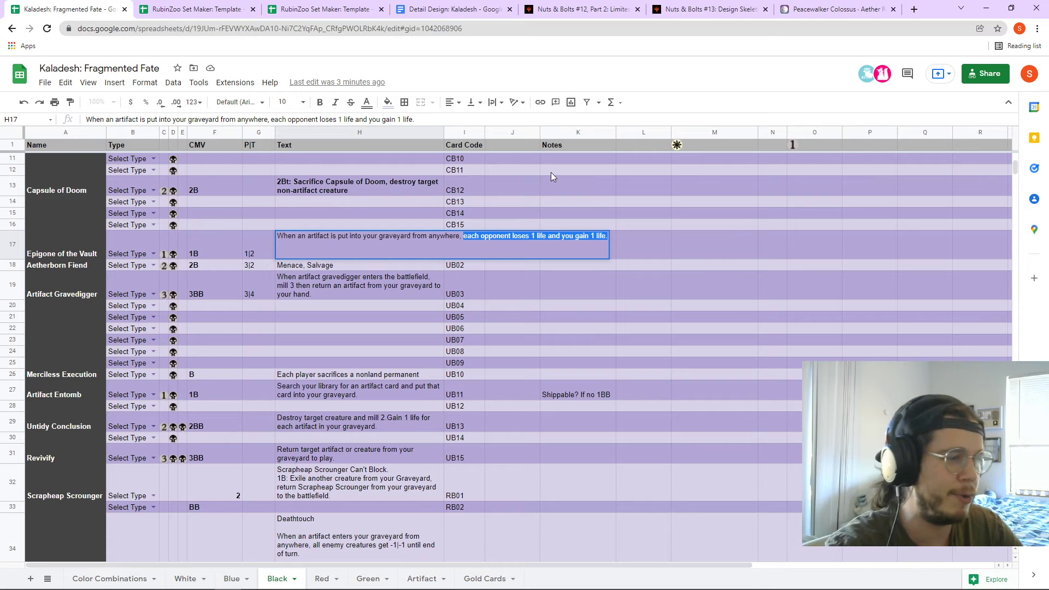
pyautogui.moveTo(463, 236); pyautogui.dragTo(548, 235)
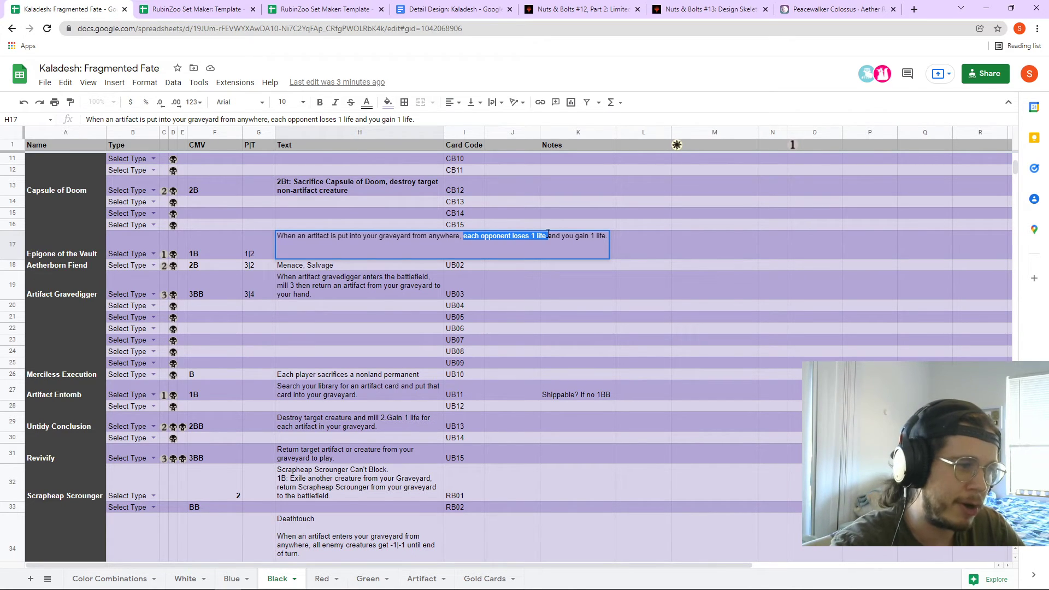
pyautogui.click(540, 242)
pyautogui.moveTo(463, 236); pyautogui.dragTo(518, 242)
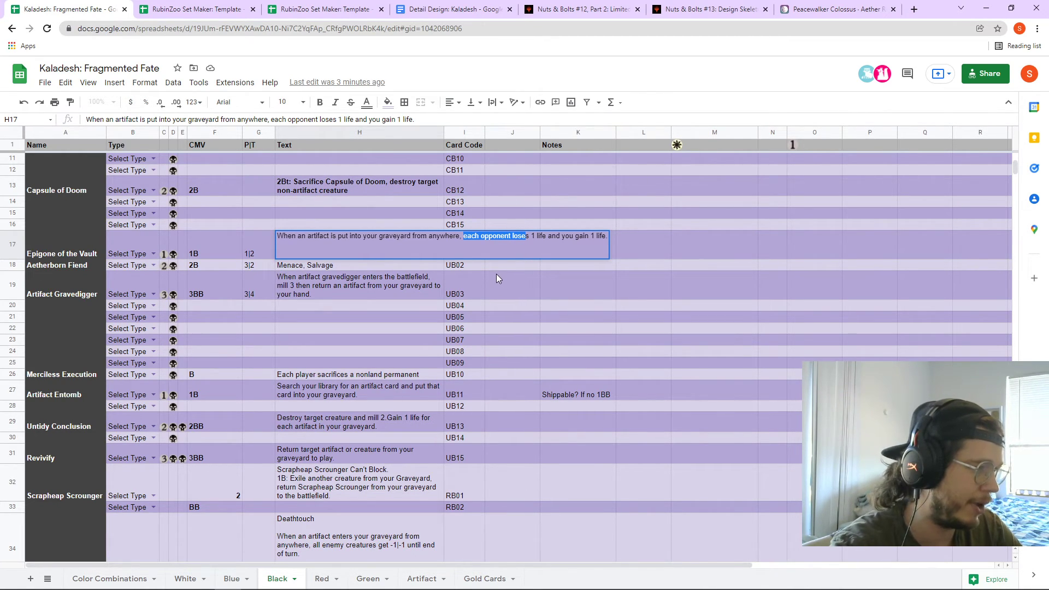
pyautogui.click(359, 295)
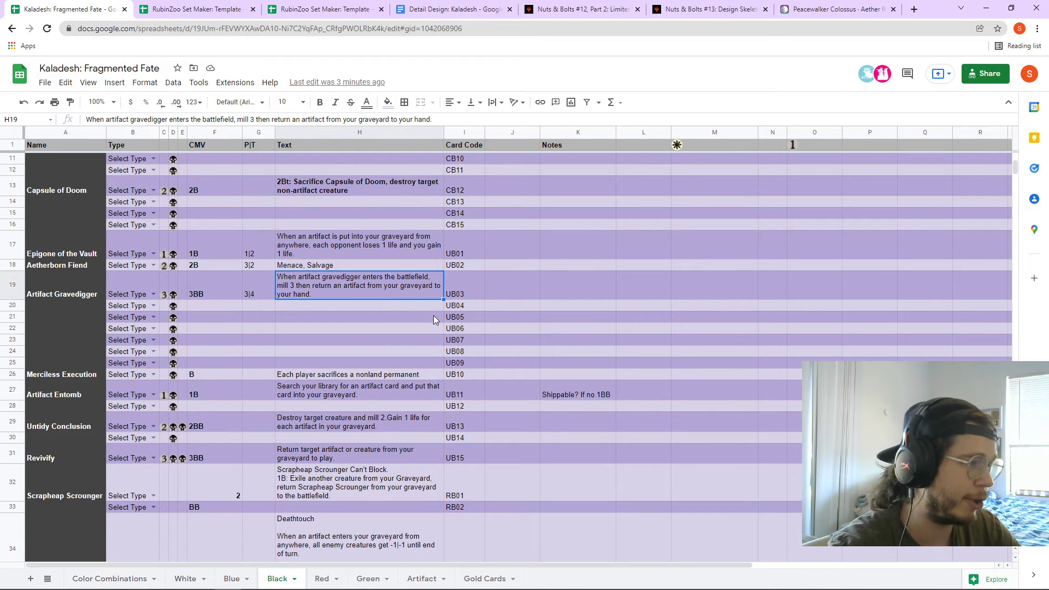
# - Review Artifact Gravedigger's rules text in H19 on the Black sheet
pyautogui.doubleClick(388, 280)
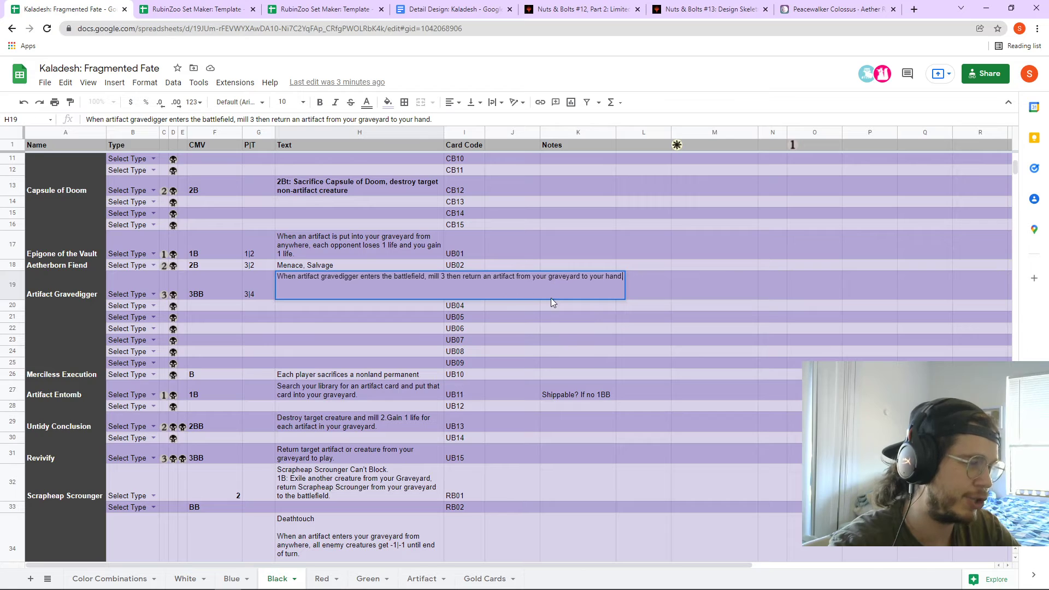
pyautogui.click(551, 328)
pyautogui.click(351, 285)
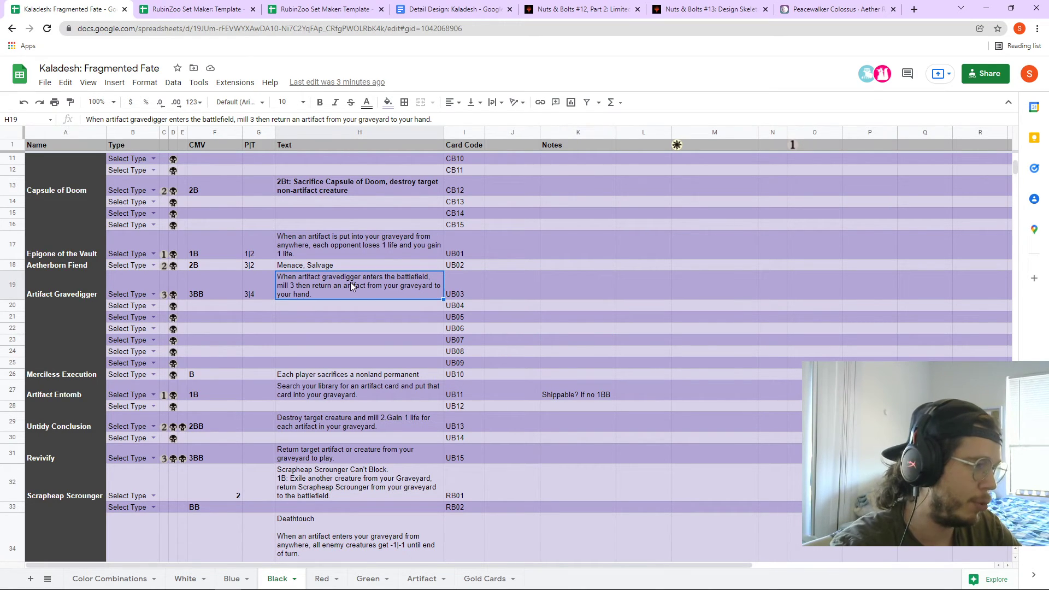
pyautogui.click(184, 288)
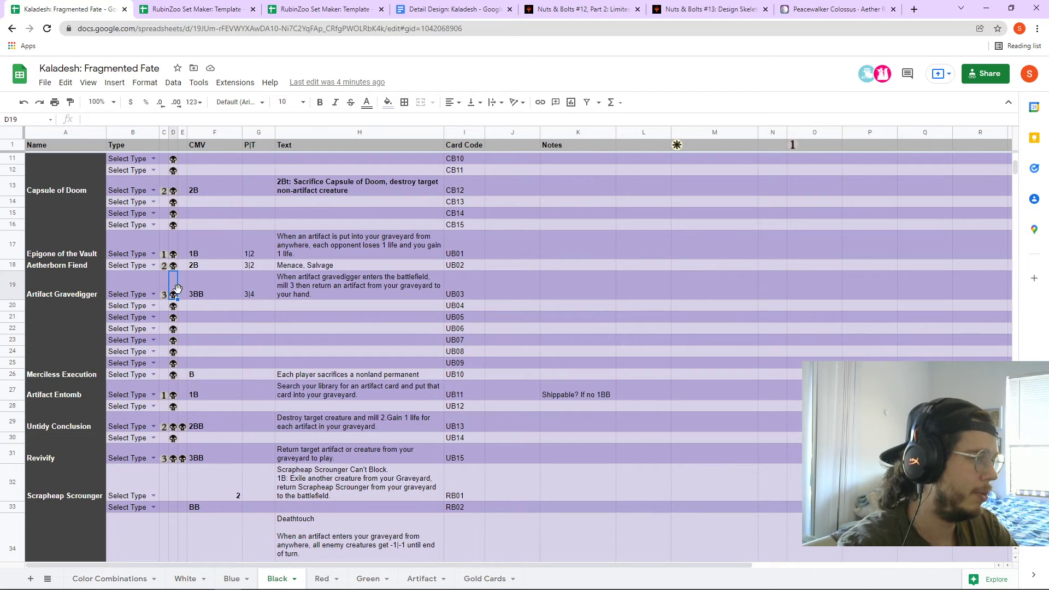
pyautogui.hotkey('ctrl', 'shift', 'i')
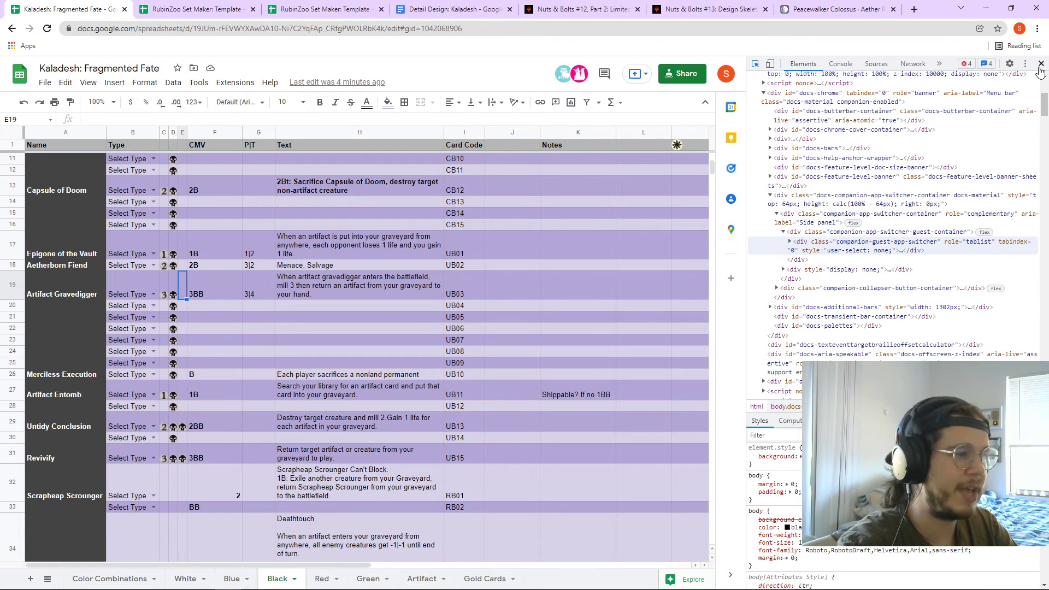
pyautogui.hotkey('ctrl', 'shift', 'i')
pyautogui.click(319, 292)
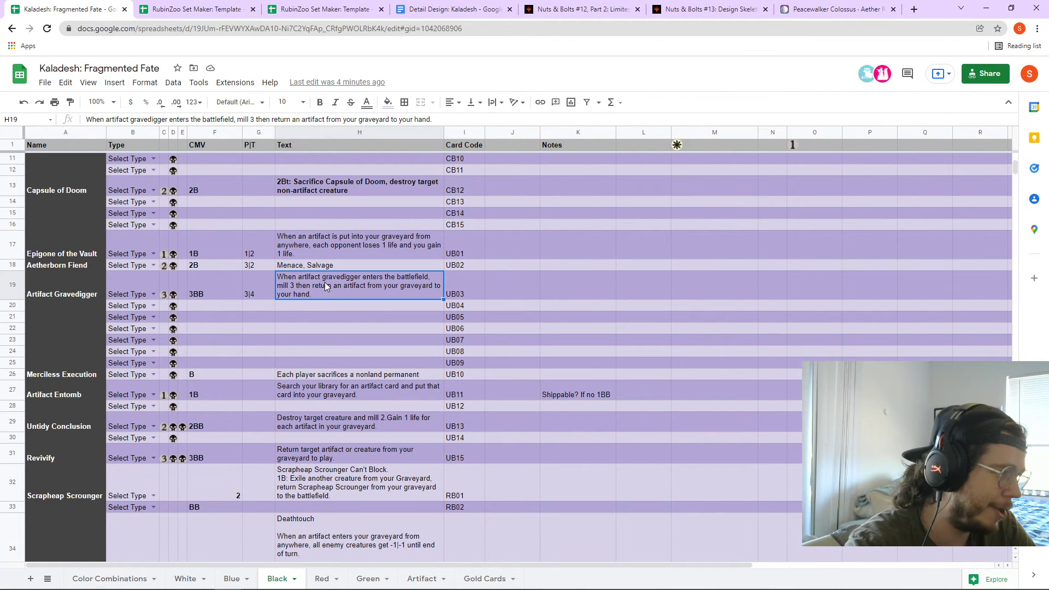
# - Review the rules texts of Merciless Execution, Scrapheap Scrounger and Masacre Mage
pyautogui.scroll(-2, 349, 316)
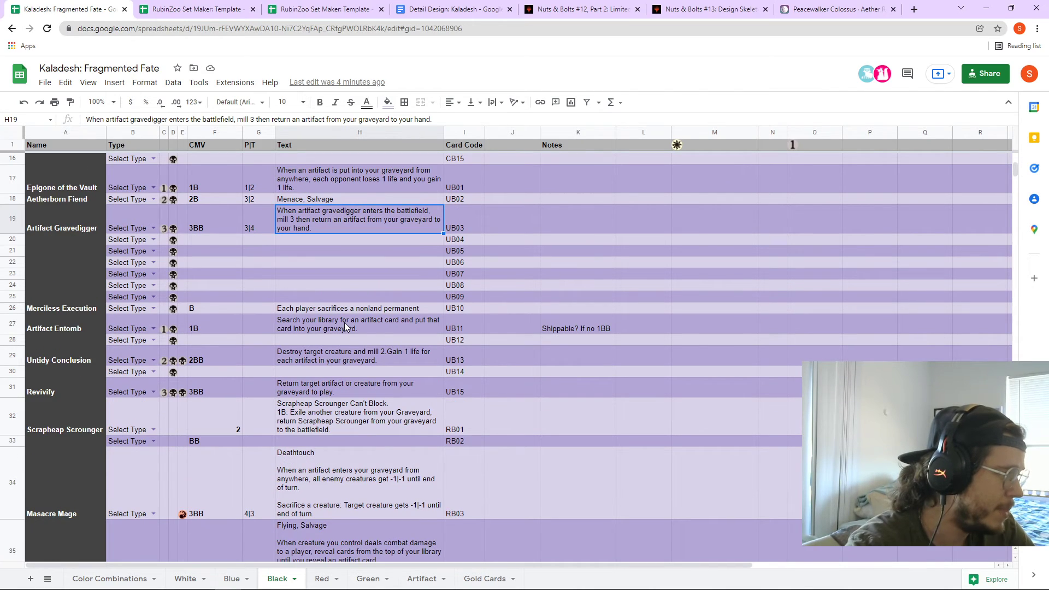
pyautogui.click(327, 310)
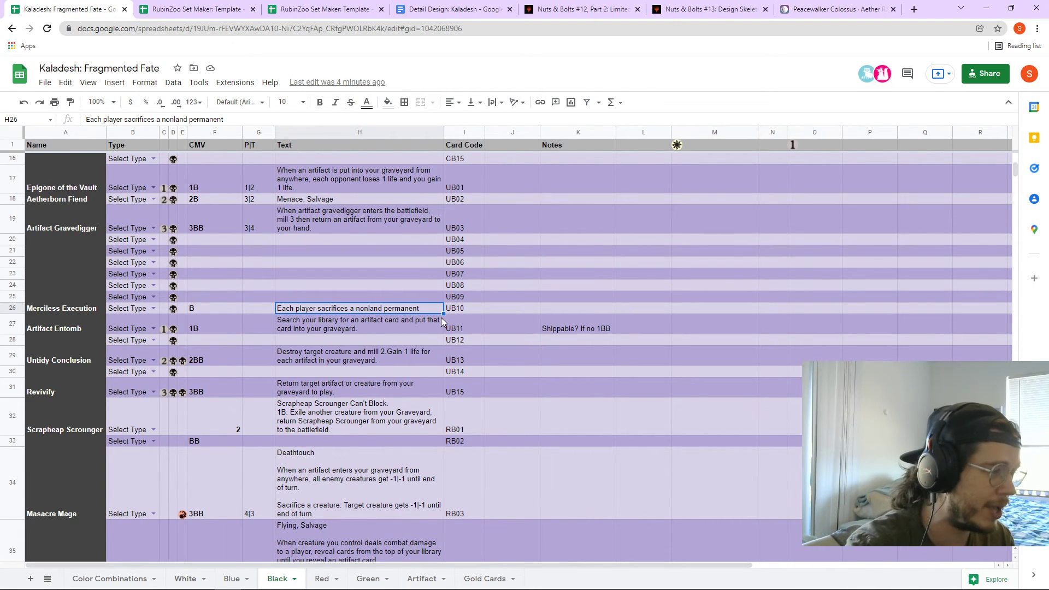
pyautogui.scroll(-2, 441, 321)
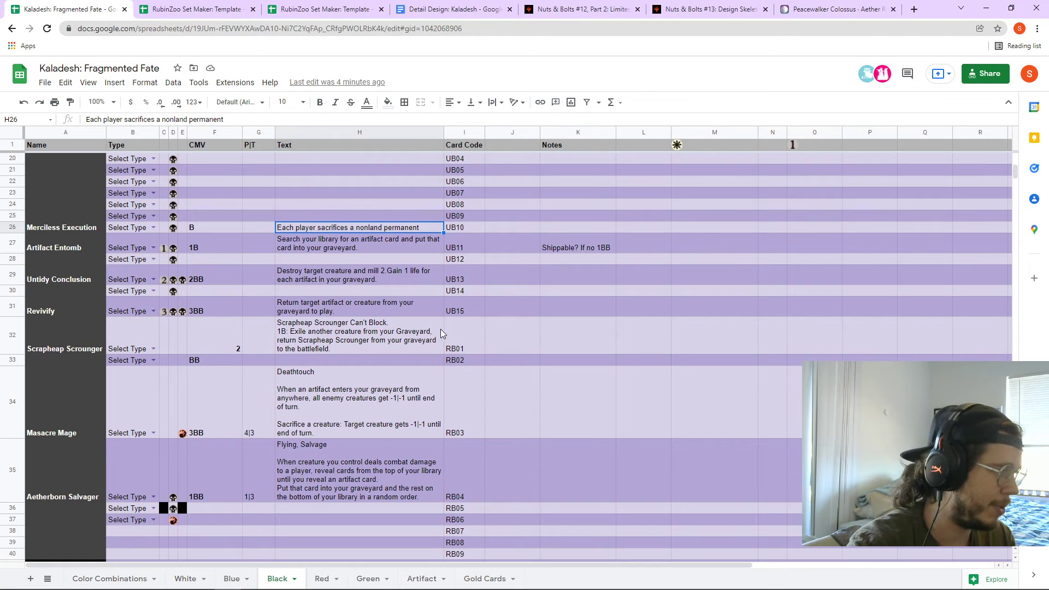
pyautogui.click(357, 345)
pyautogui.scroll(-3, 474, 382)
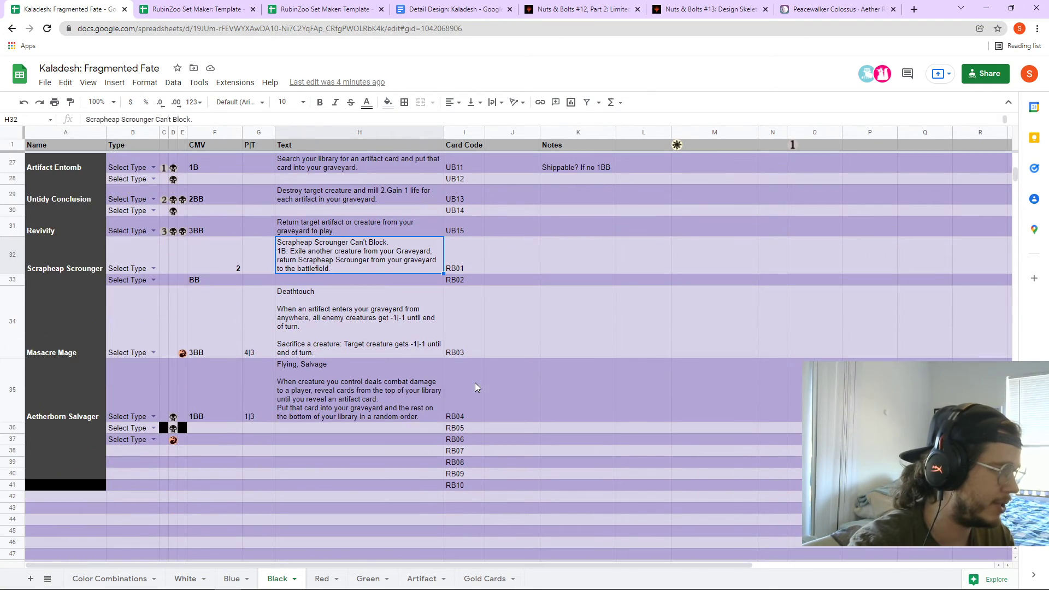
pyautogui.scroll(2, 474, 382)
pyautogui.click(404, 398)
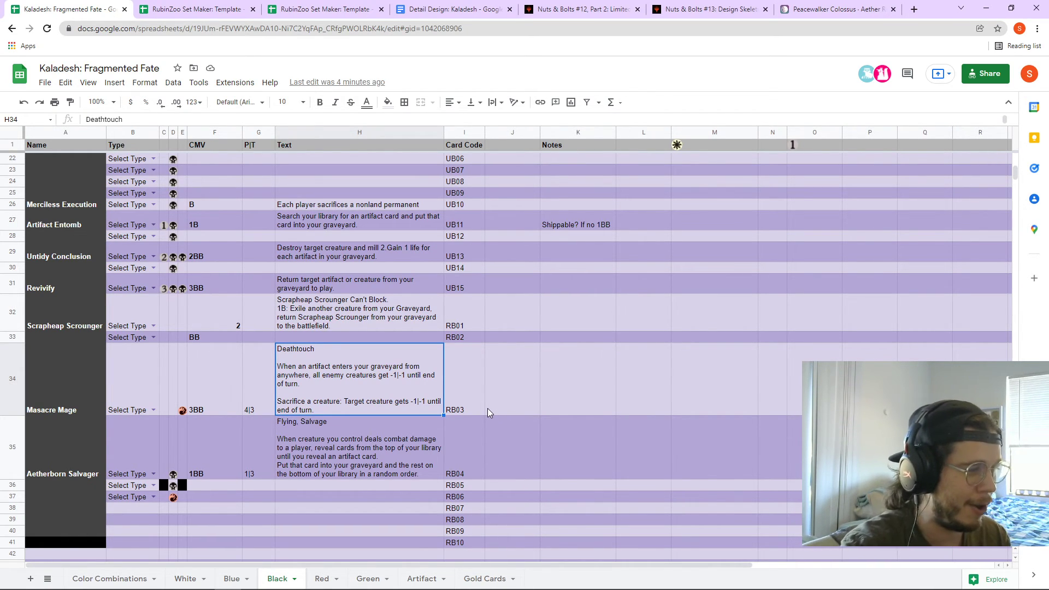
# - Place the caret after Masacre Mage's sacrifice ability, then move to the Red sheet
pyautogui.doubleClick(393, 382)
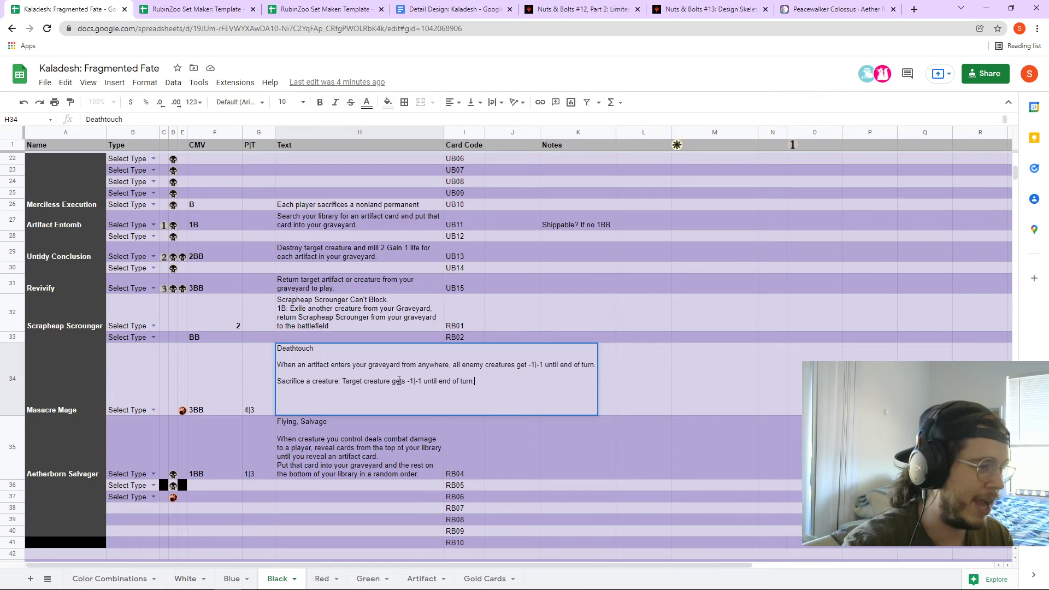
pyautogui.moveTo(346, 383); pyautogui.dragTo(483, 383)
pyautogui.click(483, 382)
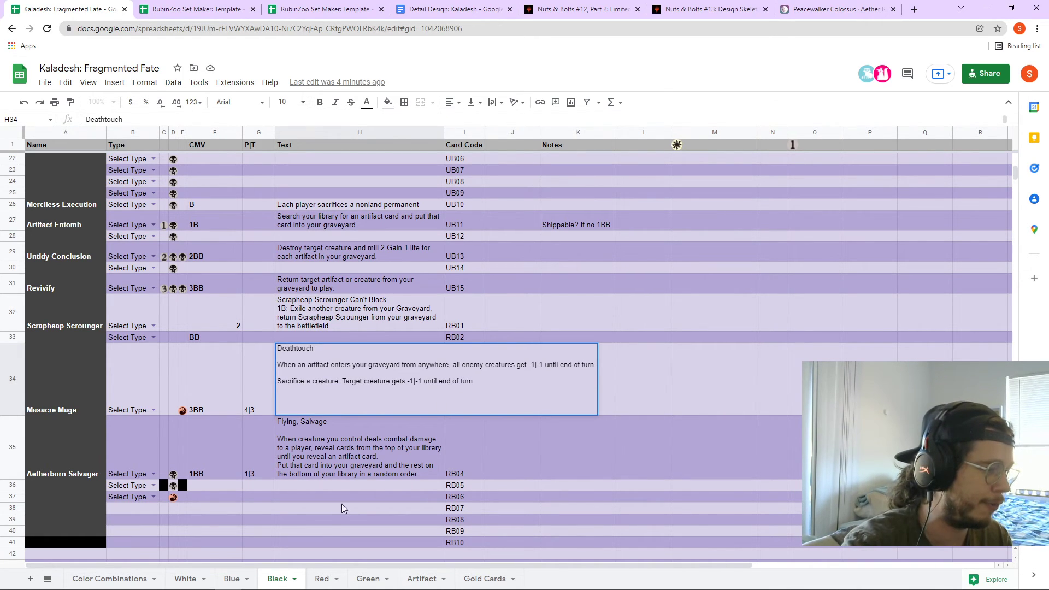
pyautogui.click(322, 579)
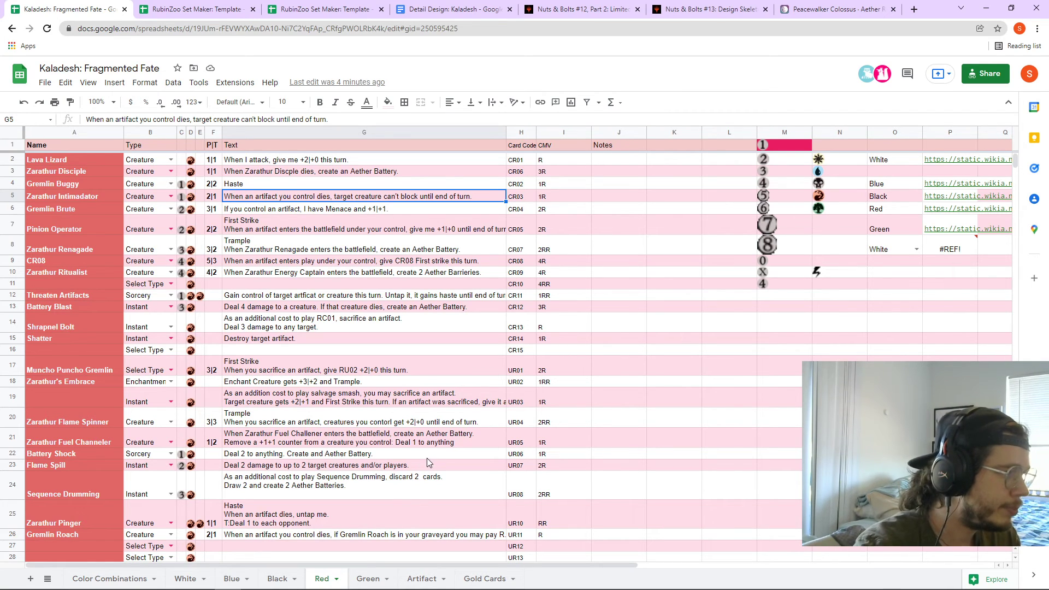
pyautogui.scroll(-3, 426, 458)
pyautogui.scroll(3, 412, 461)
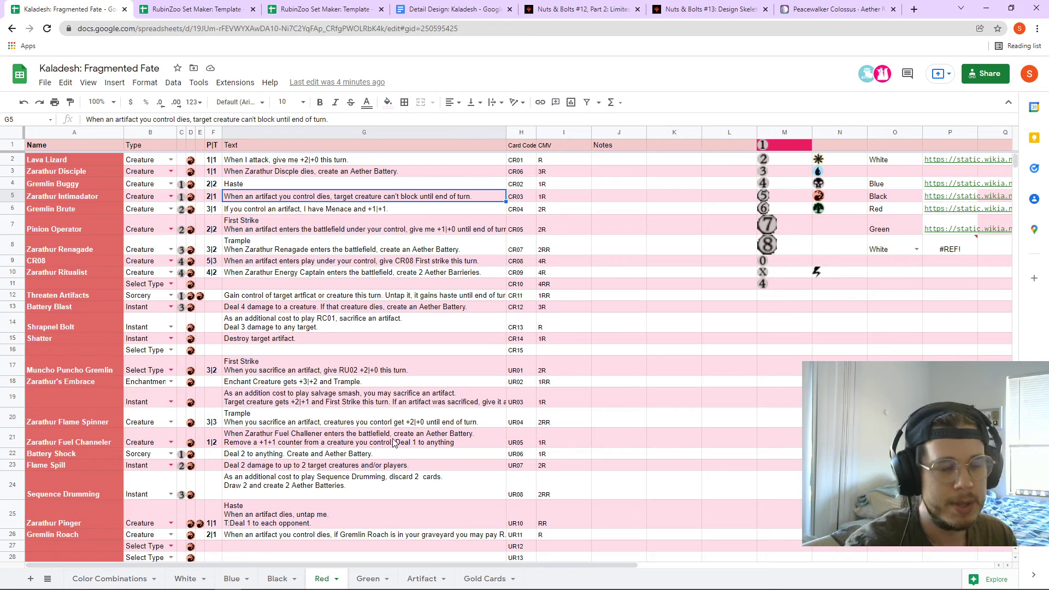
pyautogui.scroll(-4, 396, 445)
pyautogui.scroll(5, 504, 395)
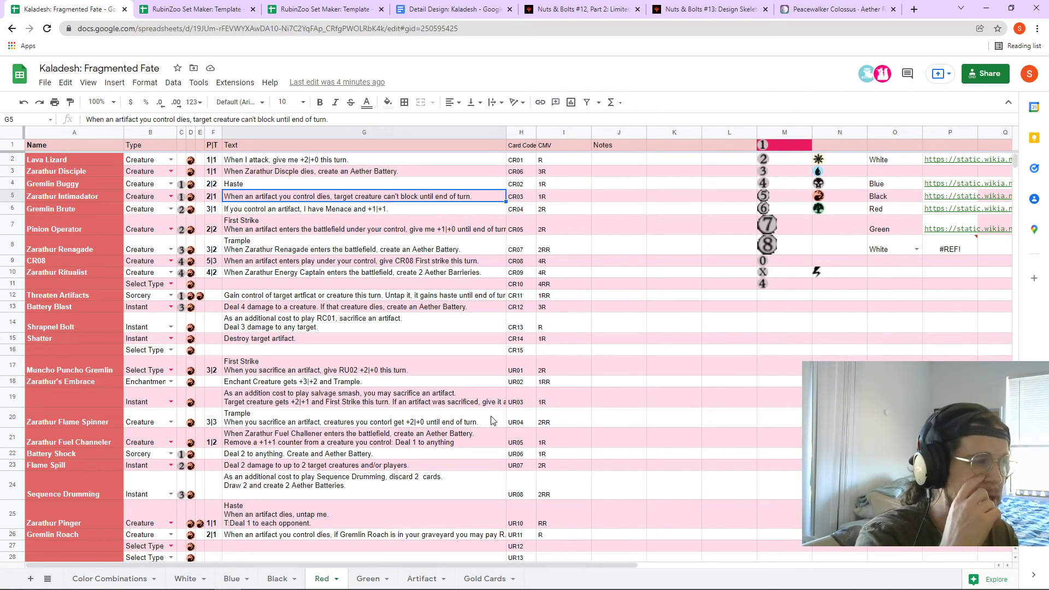
pyautogui.click(358, 160)
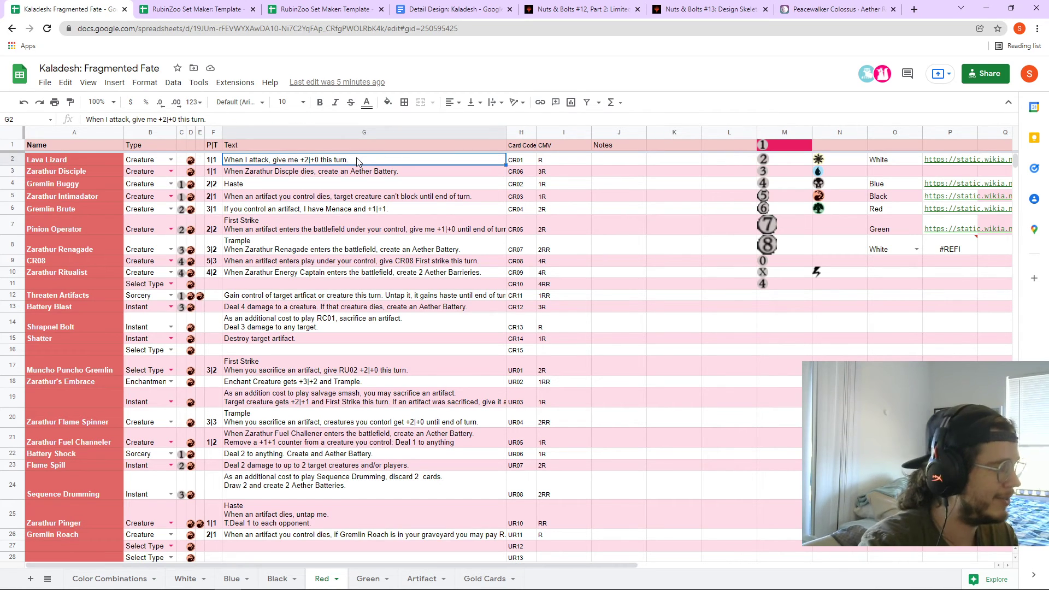
pyautogui.click(292, 185)
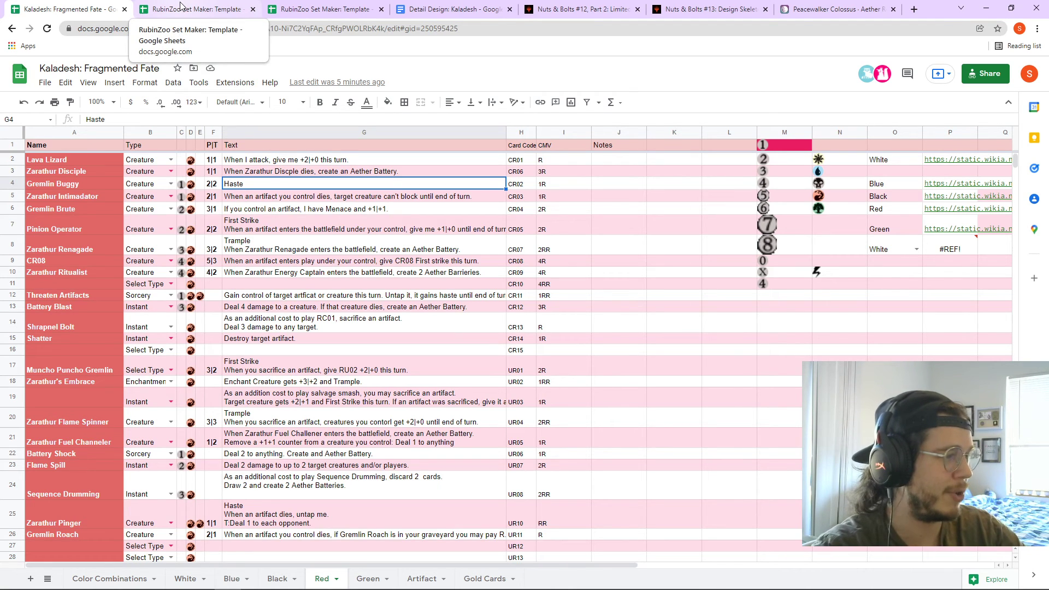
pyautogui.click(247, 198)
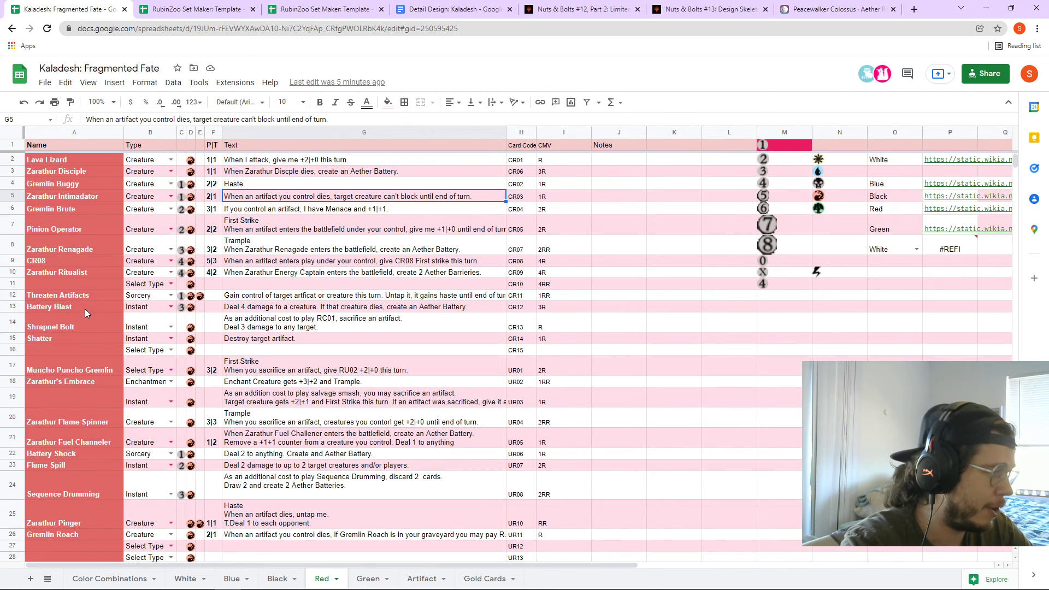
pyautogui.scroll(-1, 85, 310)
# - Review the names and rules texts of Zarathur Flame Spinner and Zarathur Fuel Channeler
pyautogui.click(94, 376)
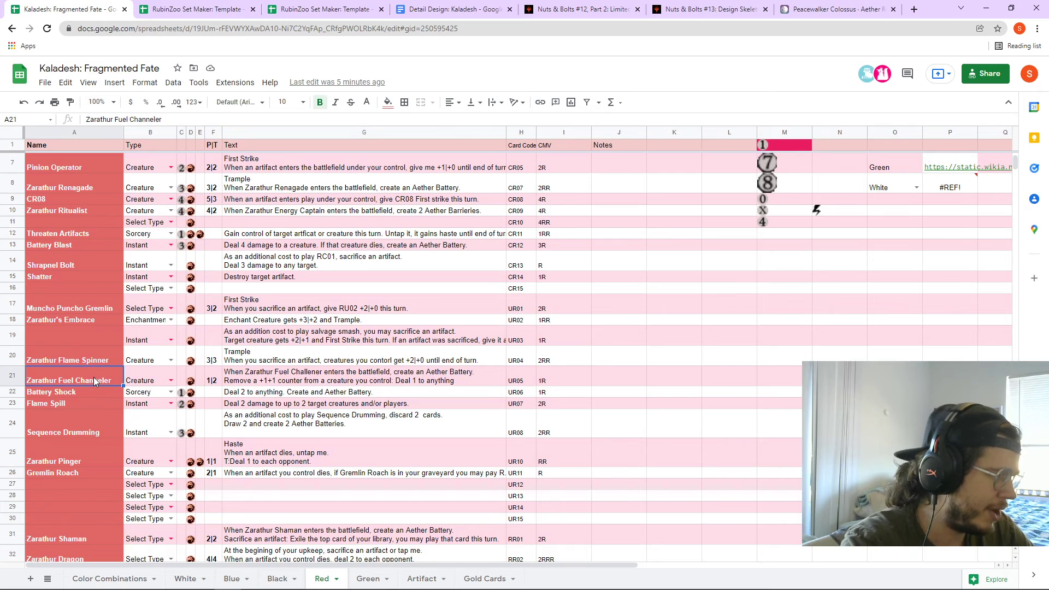
pyautogui.press('Right')
pyautogui.press('Right')
pyautogui.press('Right')
pyautogui.press('Right')
pyautogui.press('Right')
pyautogui.press('Right')
pyautogui.click(99, 359)
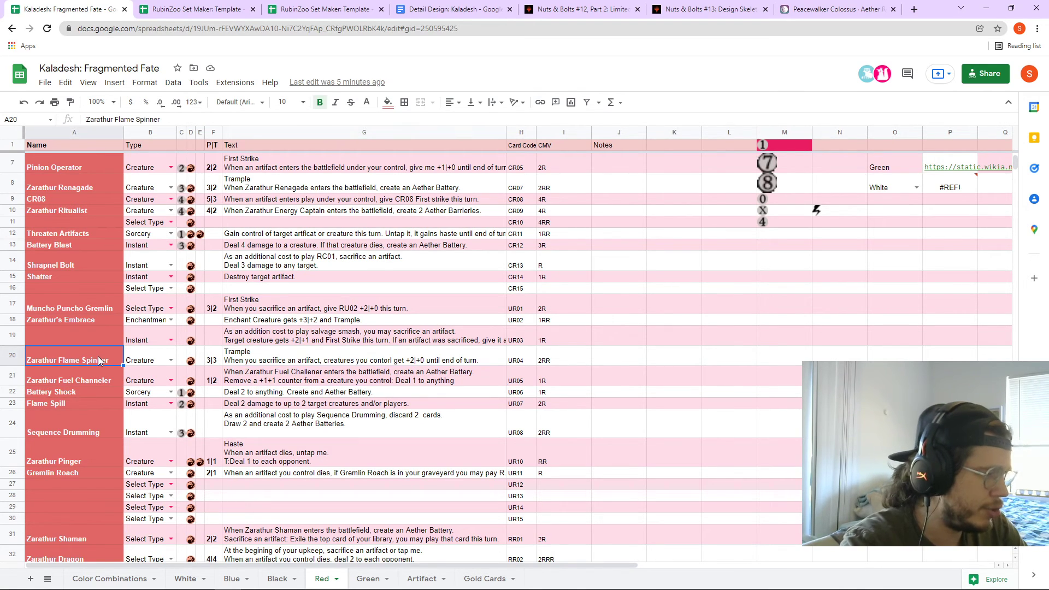
pyautogui.click(262, 364)
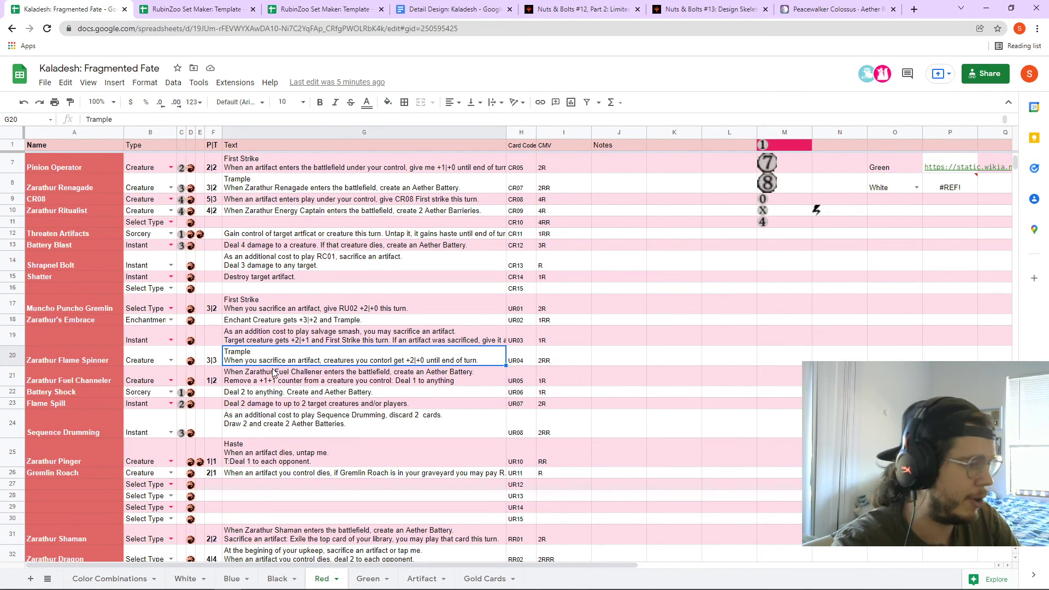
pyautogui.click(398, 382)
pyautogui.click(109, 381)
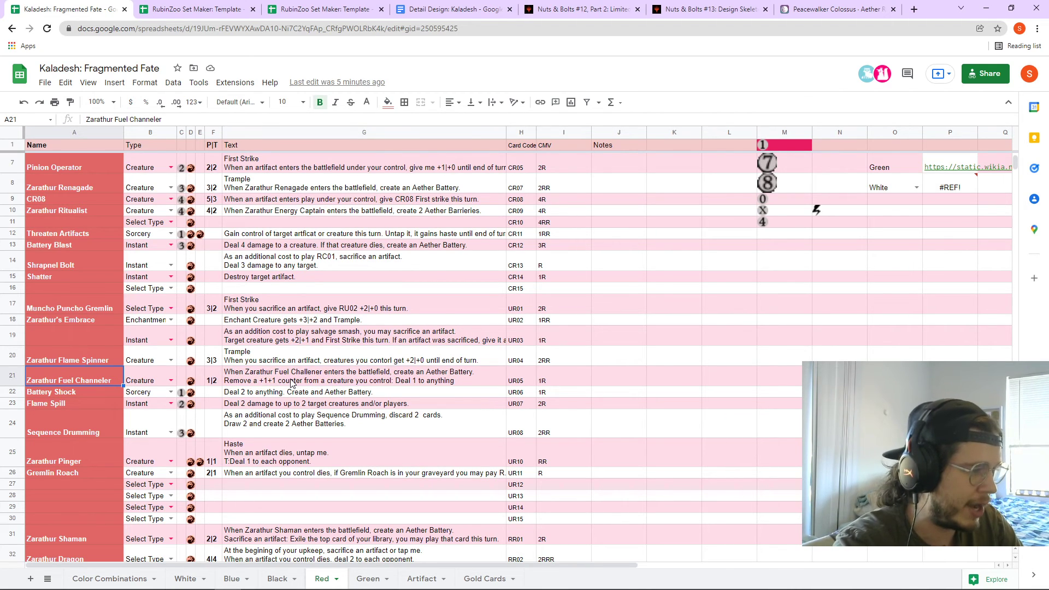
pyautogui.click(293, 382)
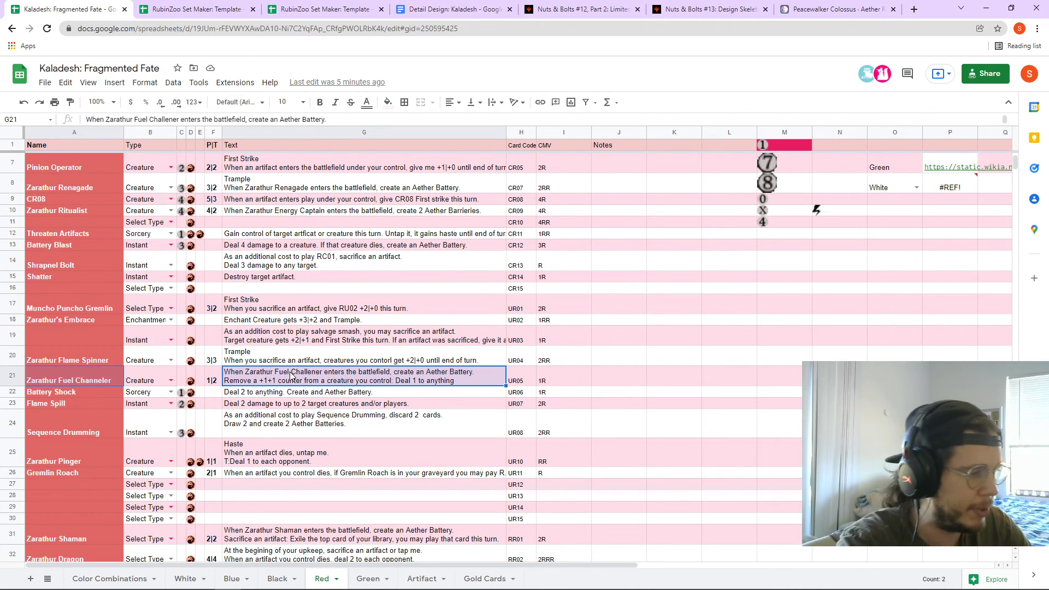
pyautogui.click(292, 376)
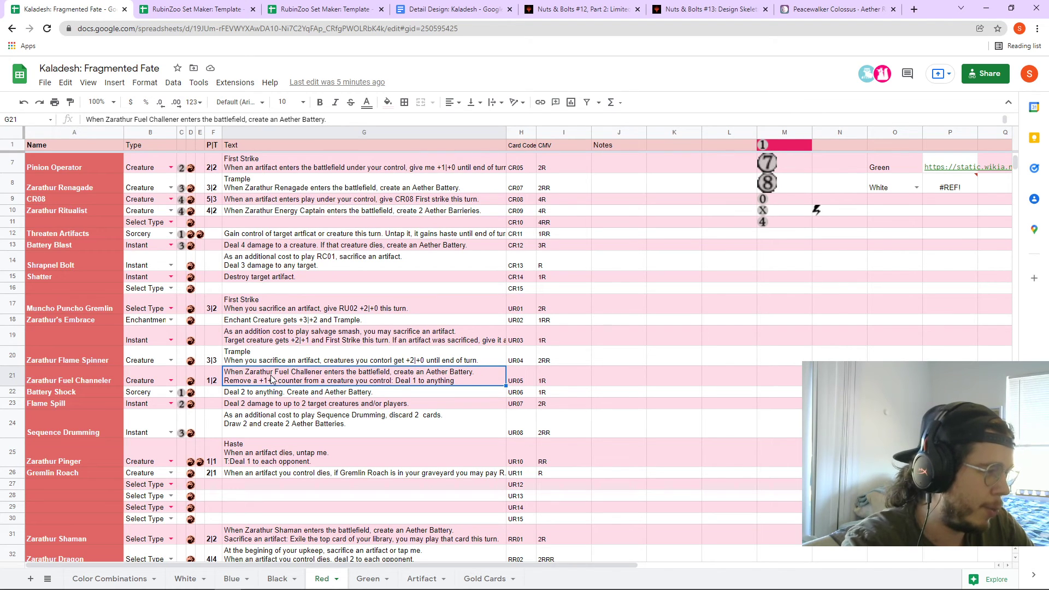
# - Enter '-m' in C21, accidentally pasting stray text into C21 and C22
pyautogui.click(180, 381)
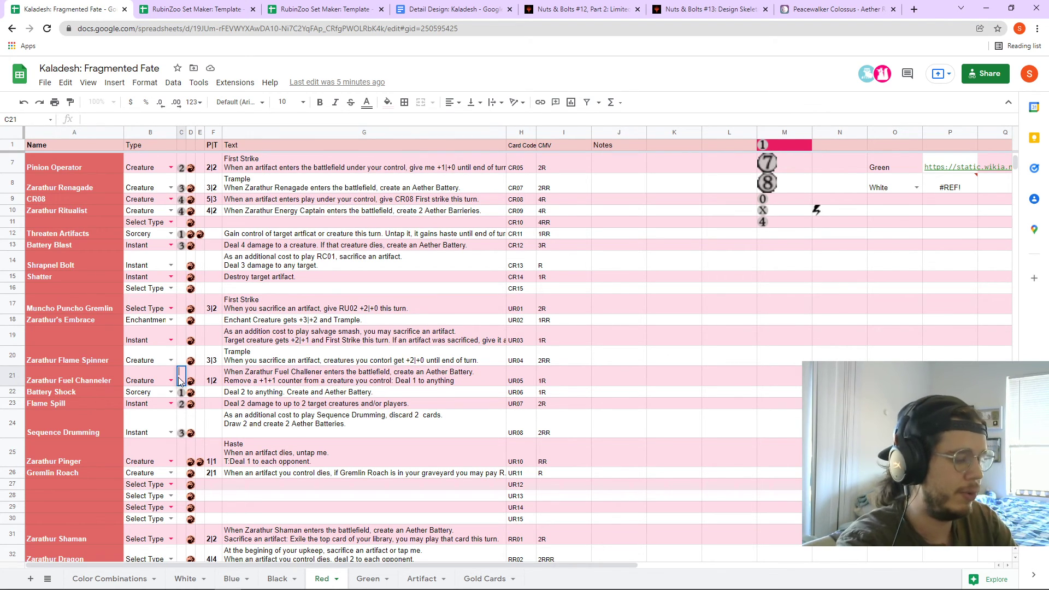
pyautogui.write('-m1')
pyautogui.press('Tab')
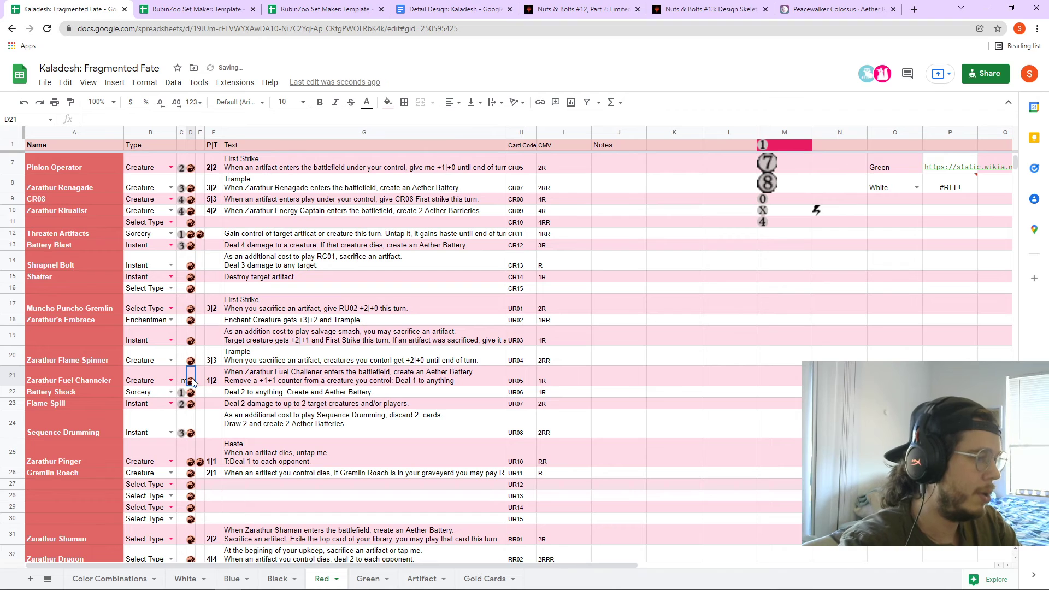
pyautogui.press('Left')
pyautogui.hotkey('ctrl', 'v')
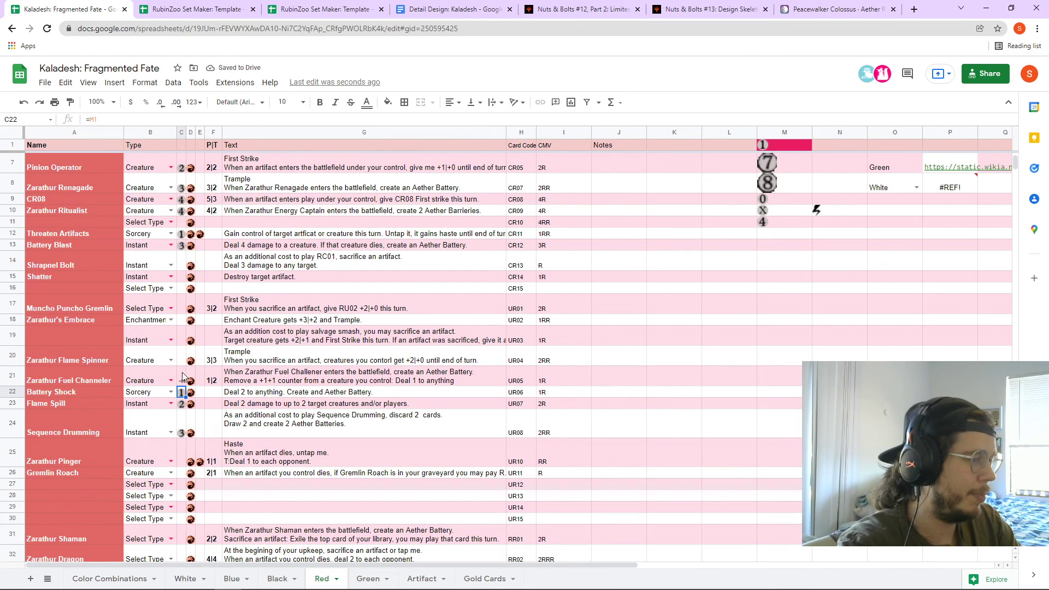
pyautogui.hotkey('ctrl', 'shift', 'c')
pyautogui.click(1040, 64)
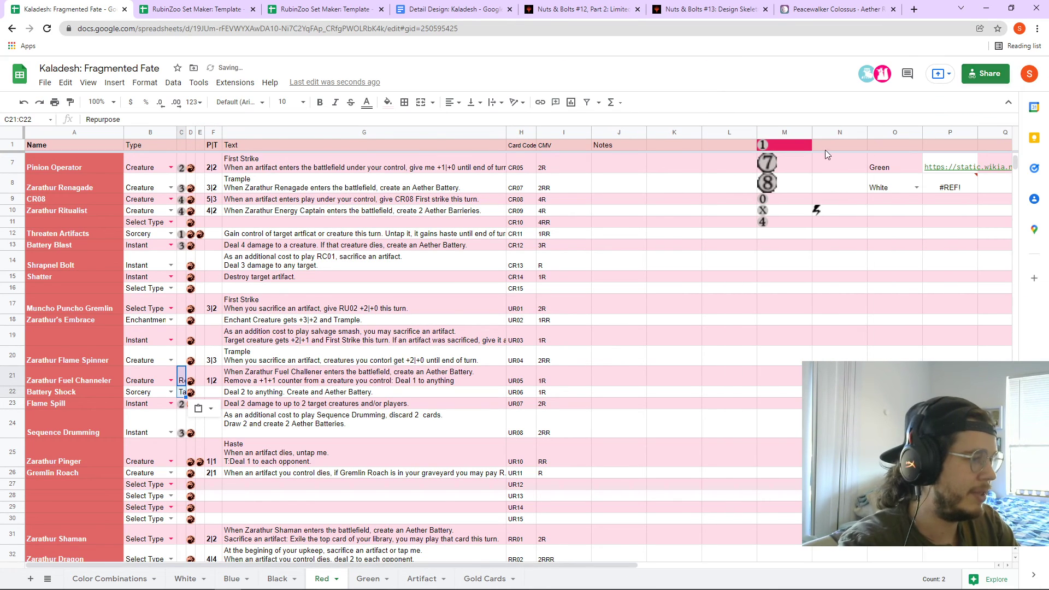
# - Clear the stray text from C21:C22 and set Fuel Channeler's generic cost to 1
pyautogui.click(182, 392)
pyautogui.press('Delete')
pyautogui.press('Up')
pyautogui.press('Delete')
pyautogui.write('1')
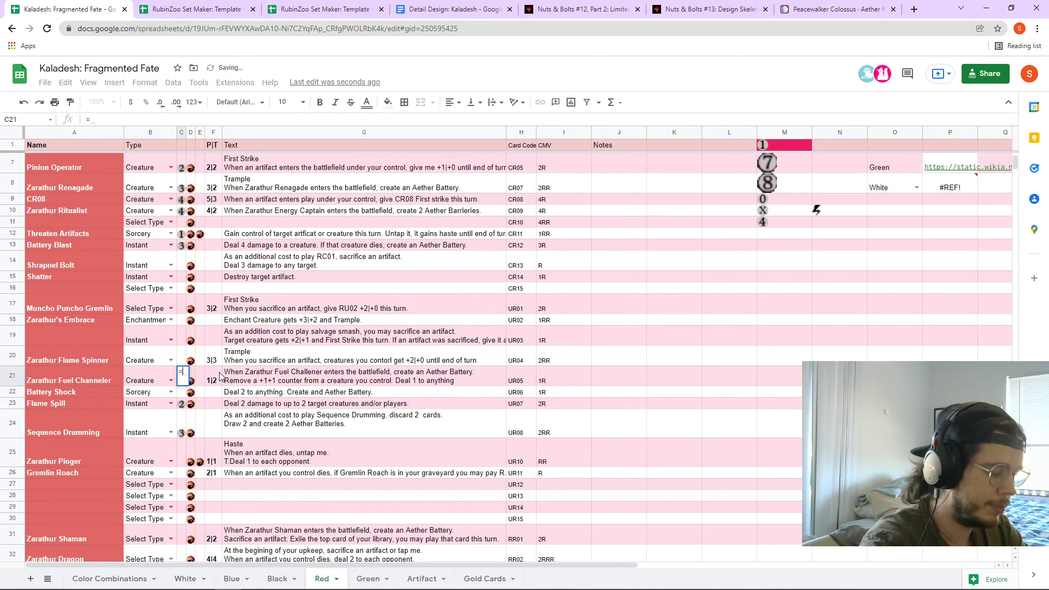
pyautogui.press('Return')
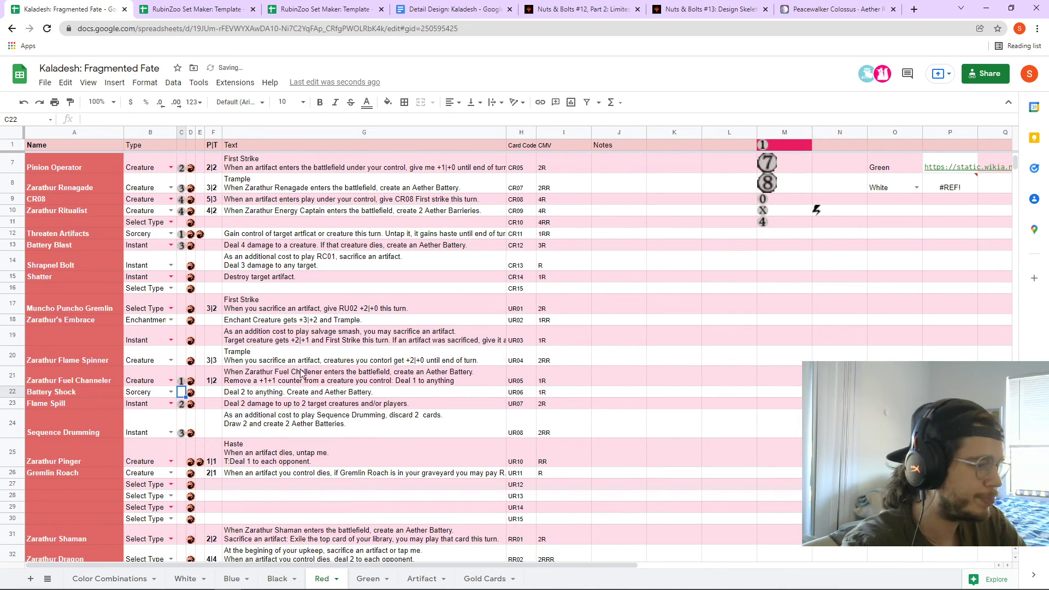
pyautogui.click(333, 379)
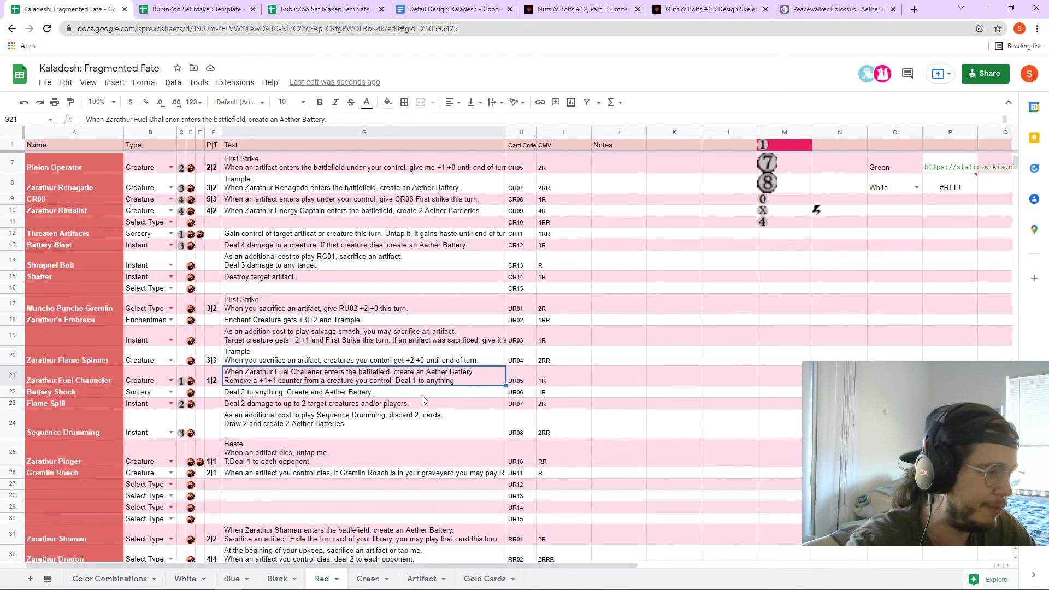
# - Add 'Haste' as a new first line of Zarathur Dragon's rules text in G32
pyautogui.doubleClick(443, 382)
pyautogui.hotkey('ctrl', 'a')
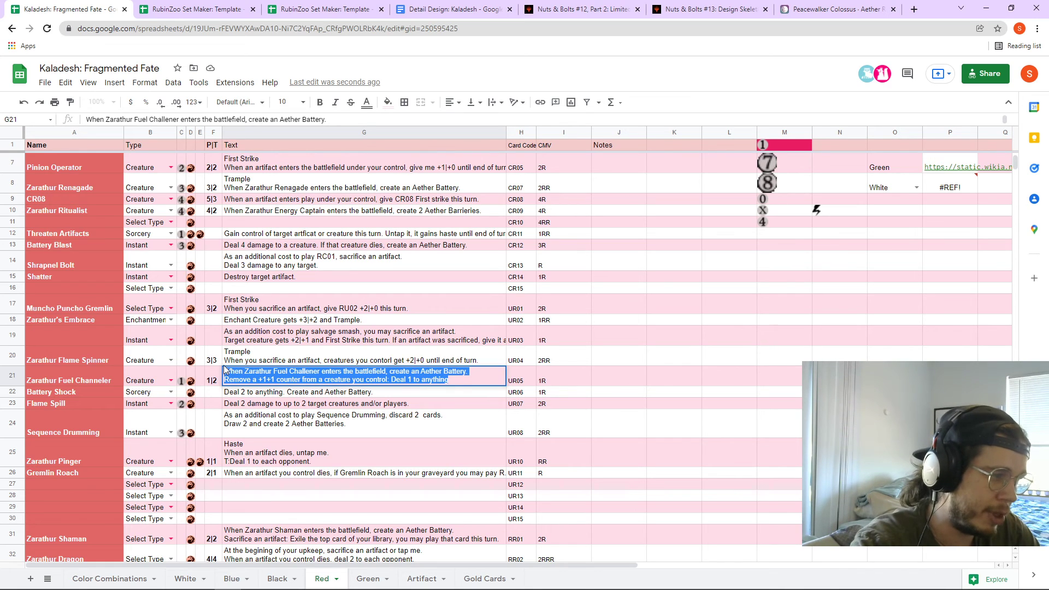
pyautogui.scroll(-3, 474, 424)
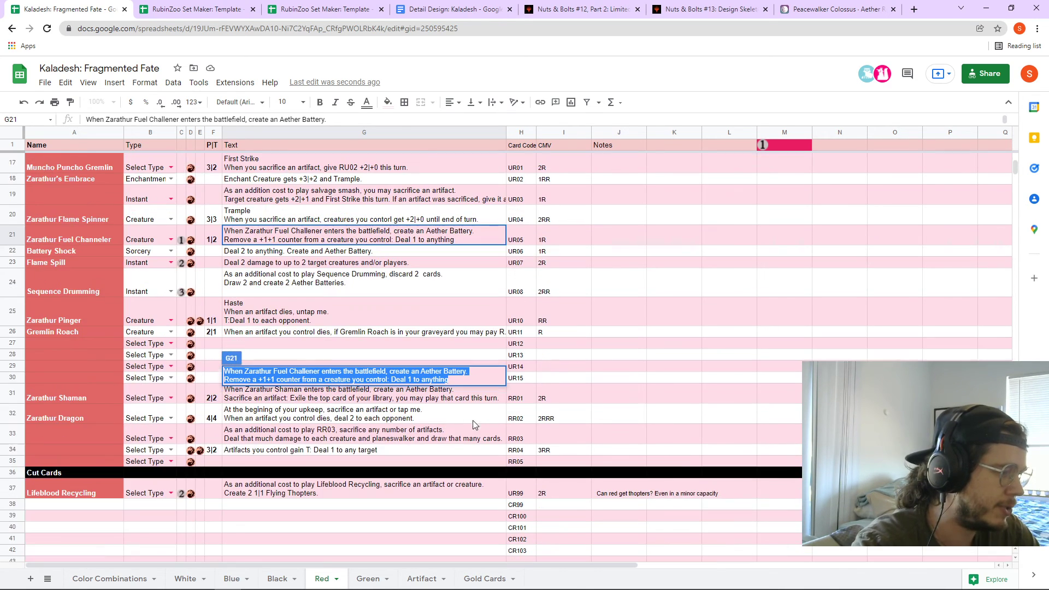
pyautogui.click(404, 419)
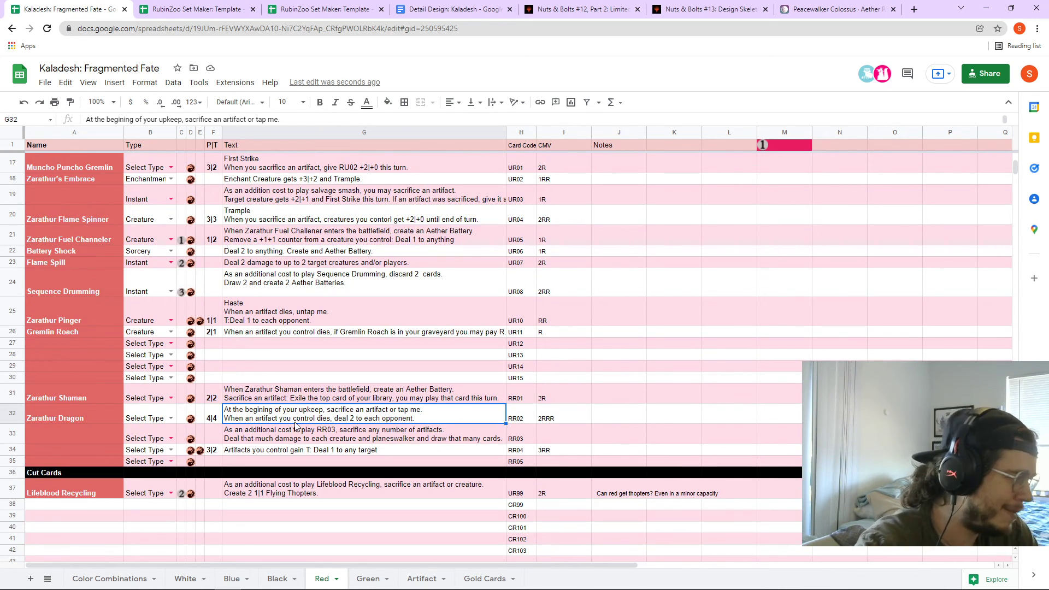
pyautogui.doubleClick(226, 408)
pyautogui.click(226, 409)
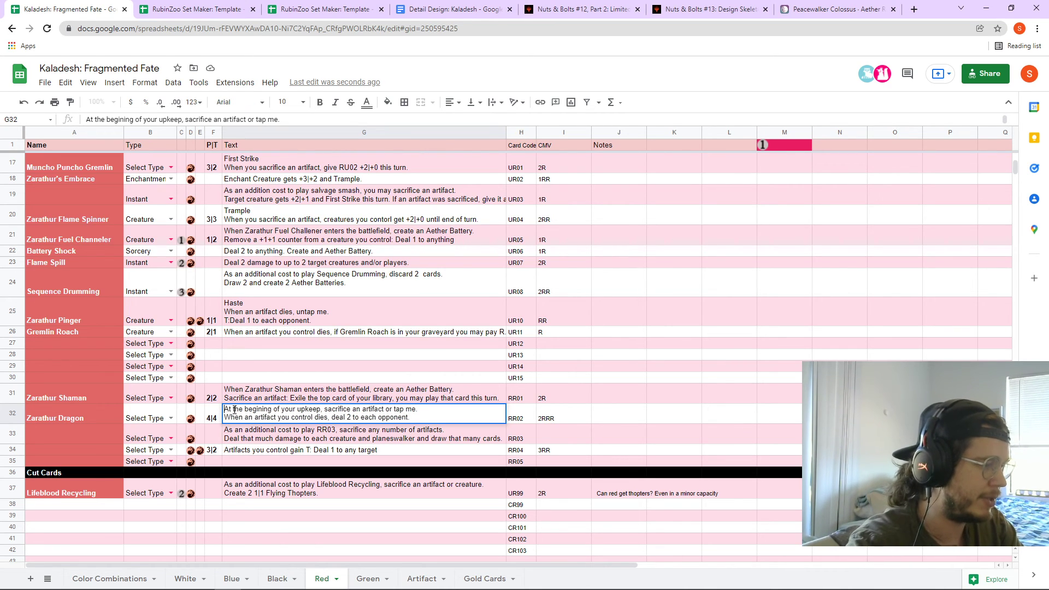
pyautogui.hotkey('alt', 'Return')
pyautogui.write('Has')
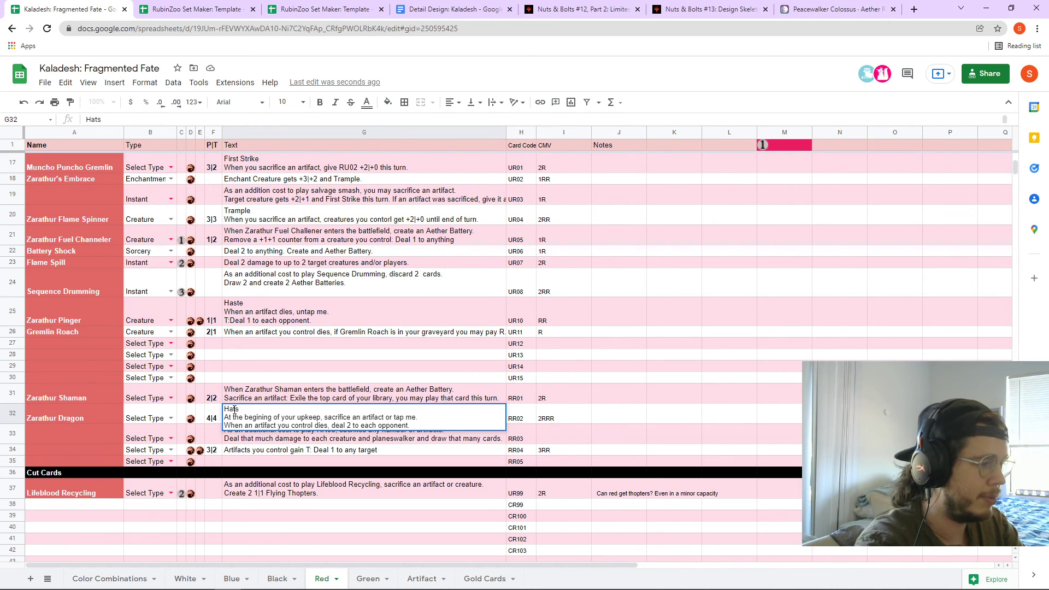
pyautogui.press('BackSpace')
pyautogui.press('BackSpace')
pyautogui.write('ste')
pyautogui.press('Tab')
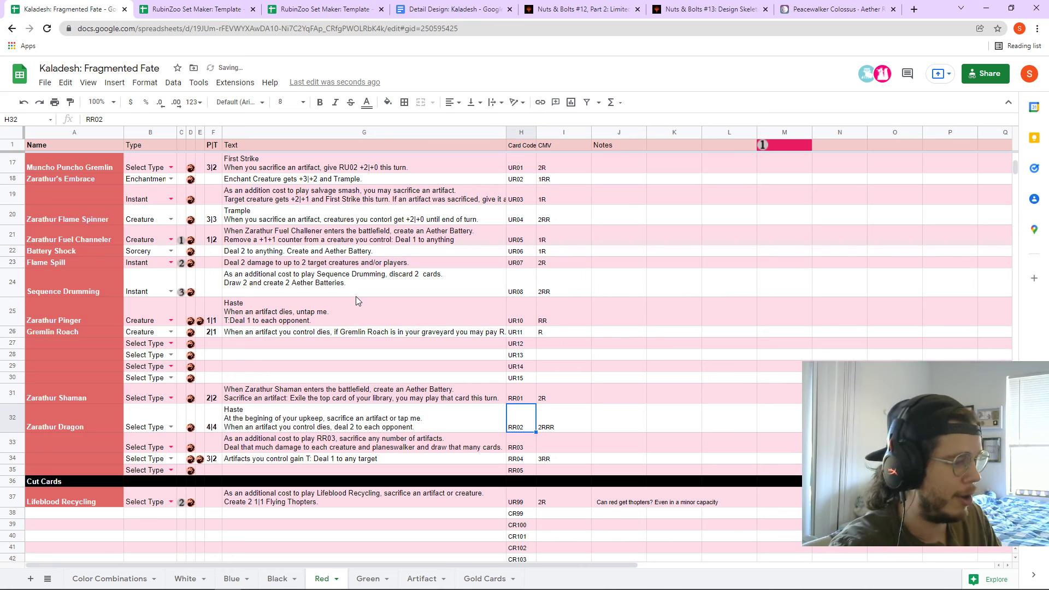
# - Compare Zarathur Shaman's and Zarathur Dragon's rules texts
pyautogui.click(314, 398)
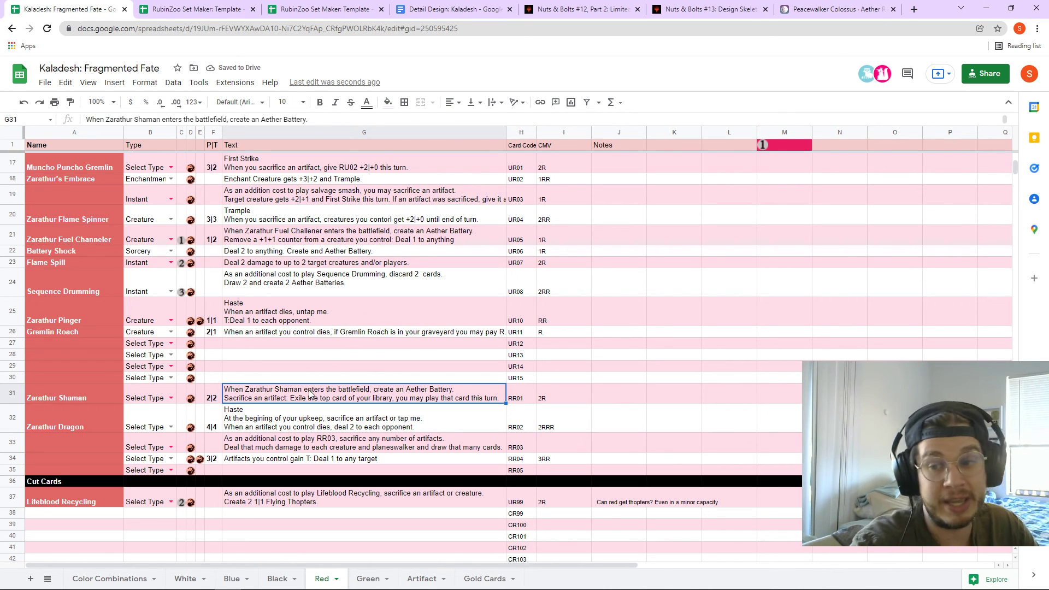
pyautogui.click(307, 417)
pyautogui.click(287, 398)
pyautogui.click(289, 420)
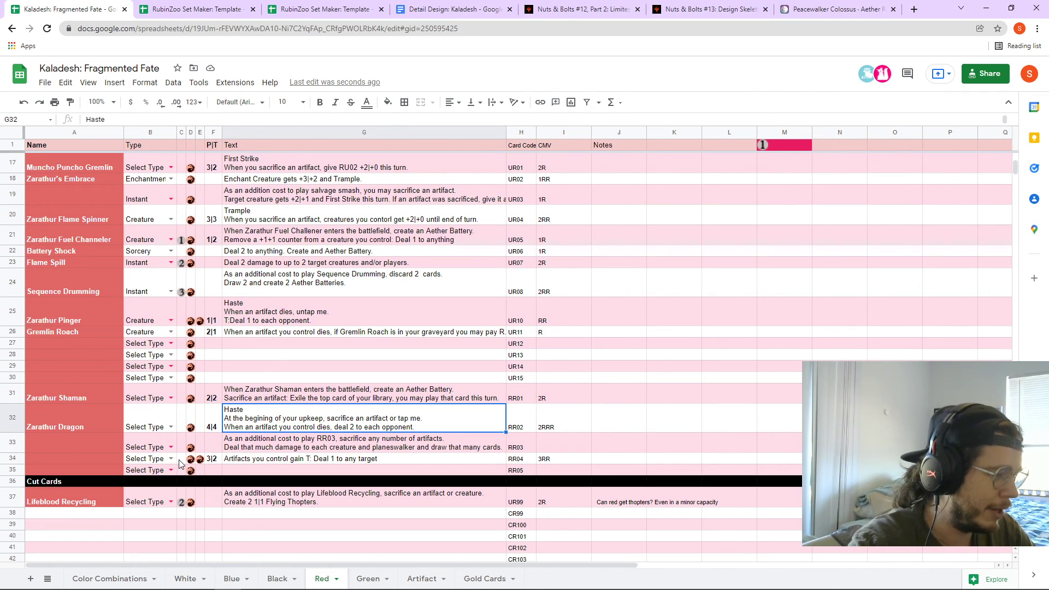
# - Set the generic cost of the row 34 card to 3 in C34
pyautogui.click(258, 462)
pyautogui.click(180, 458)
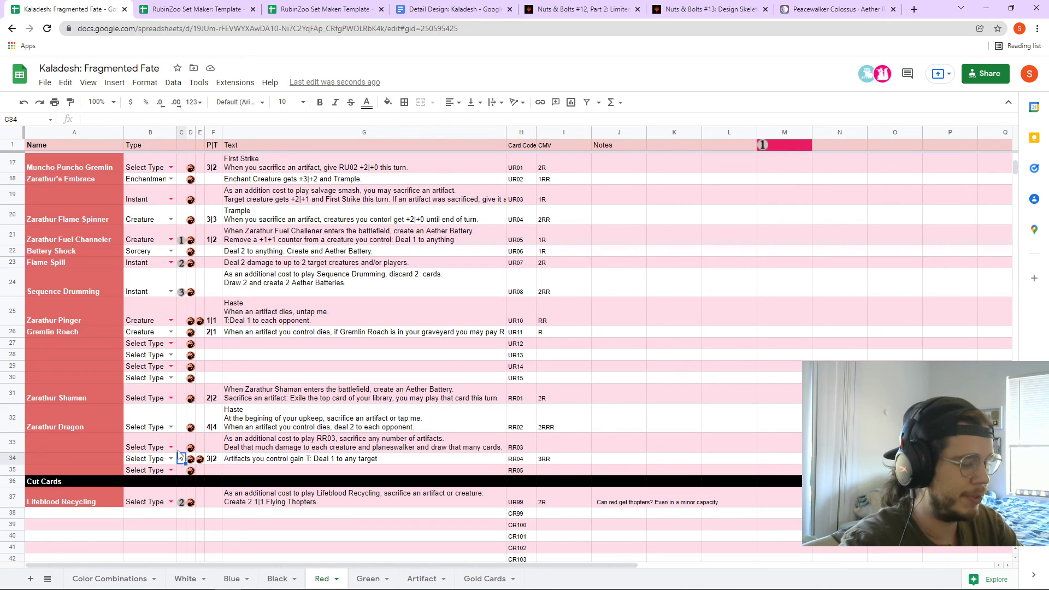
pyautogui.write('3')
pyautogui.press('Tab')
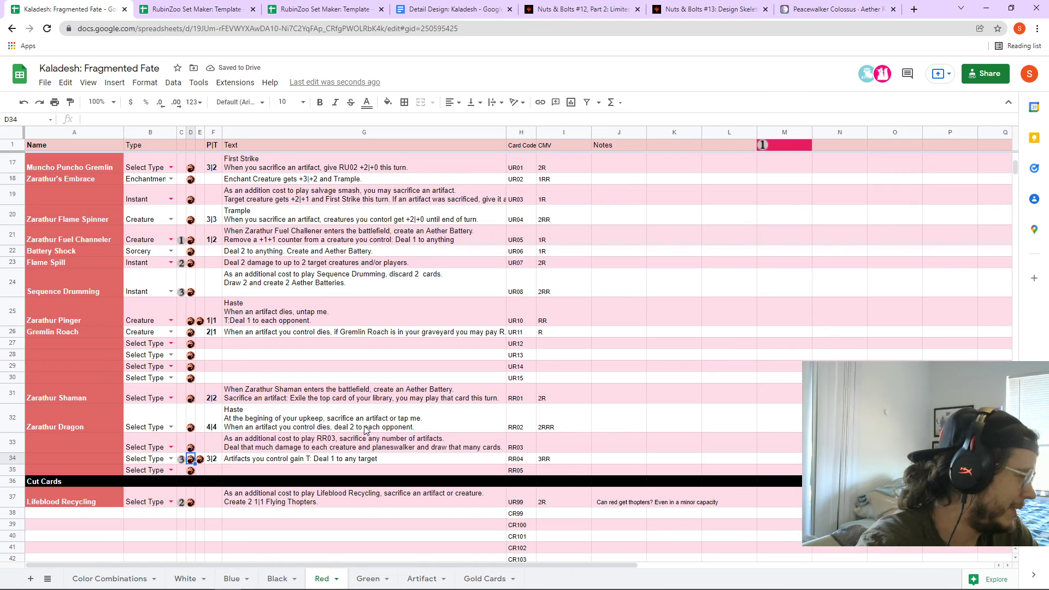
pyautogui.click(336, 428)
pyautogui.click(335, 399)
# - Look over the Green card sheet, then go to the Color Combinations sheet
pyautogui.click(366, 582)
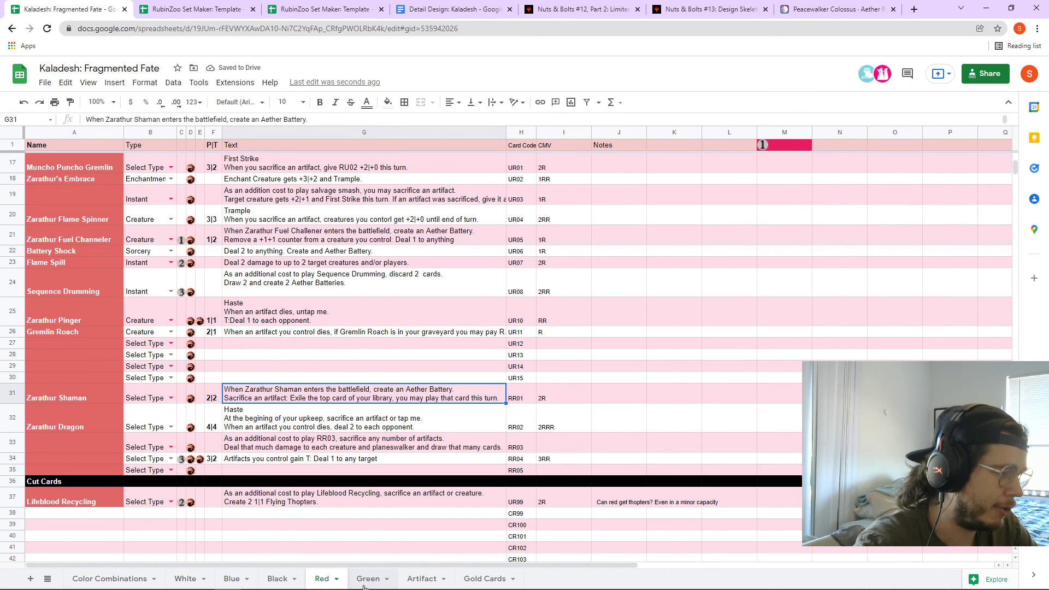
pyautogui.scroll(-3, 327, 509)
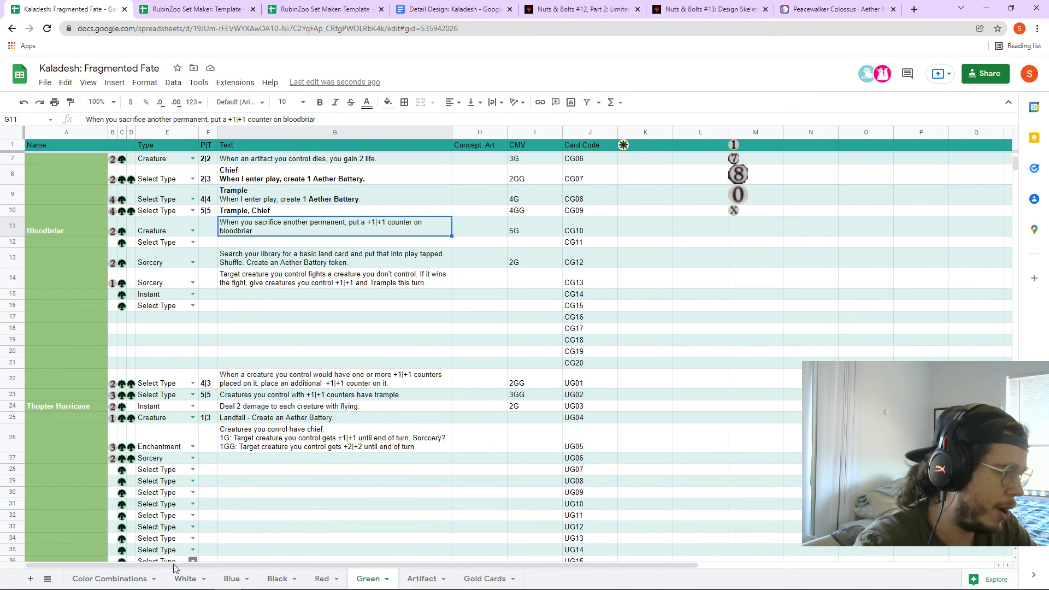
pyautogui.click(103, 580)
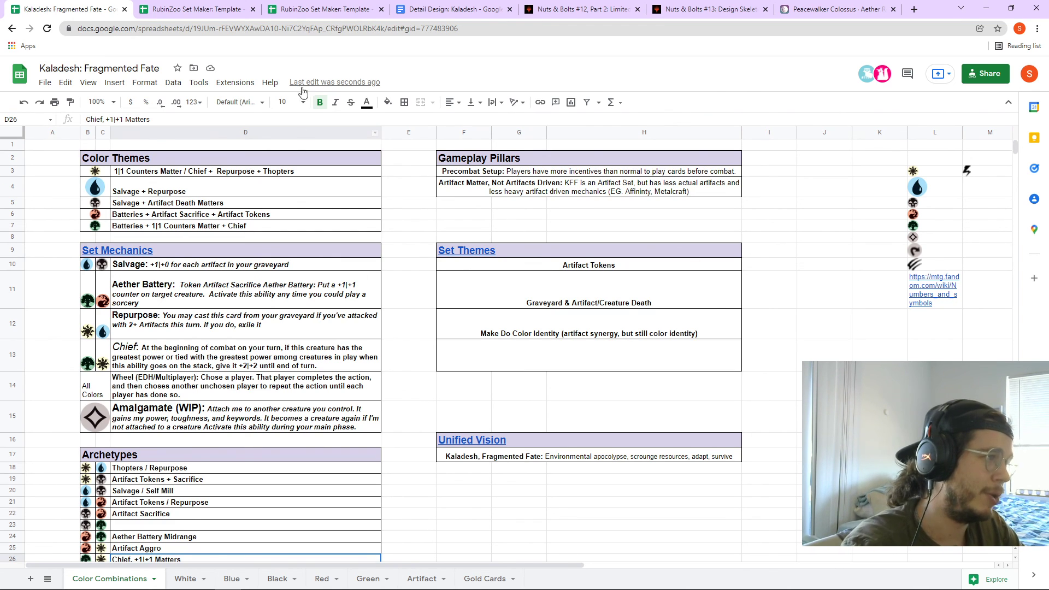
# - Switch to the RubinZoo Set Maker: Template tab and inspect its Helpful Tools and Gameplay Pillars sections
pyautogui.click(240, 9)
pyautogui.click(298, 8)
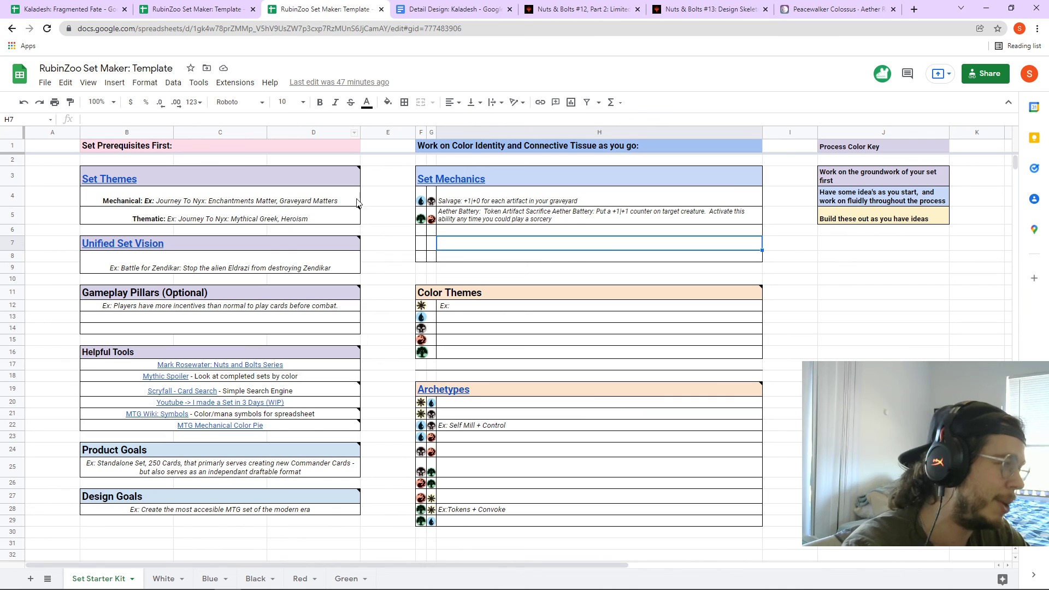
pyautogui.moveTo(356, 372)
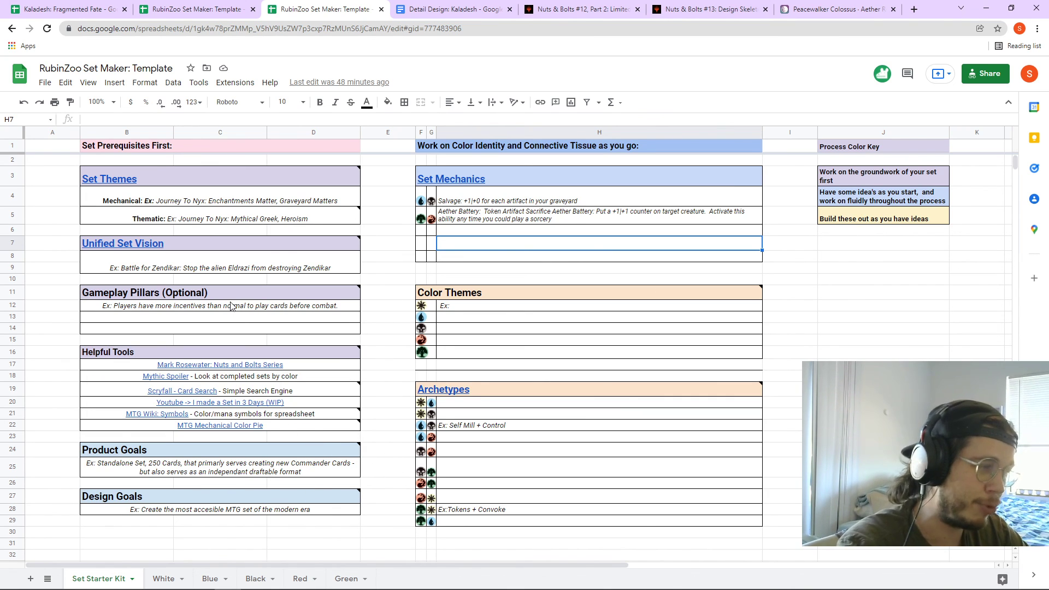
pyautogui.moveTo(230, 299)
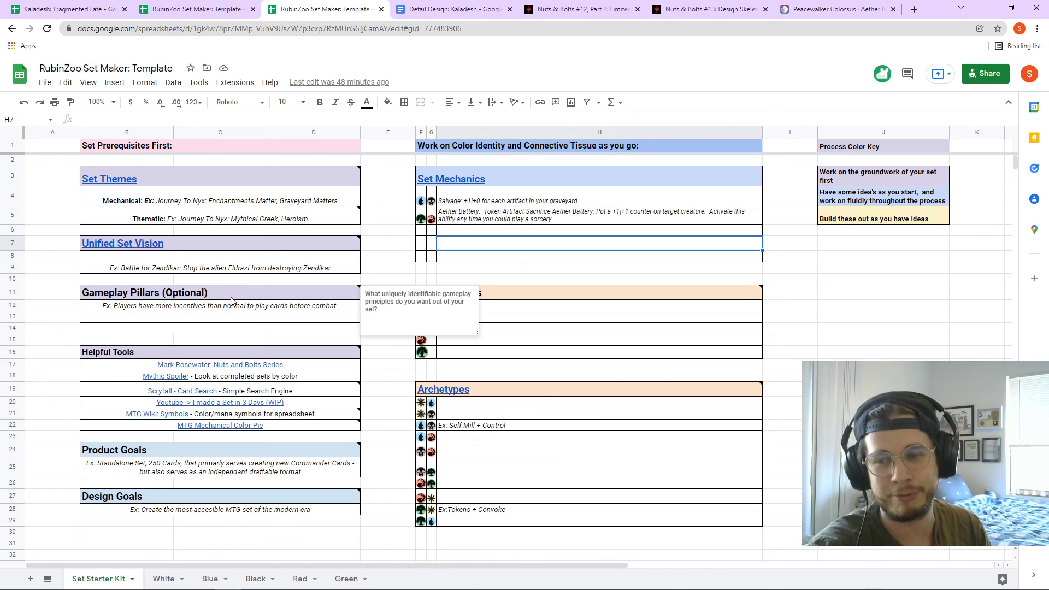